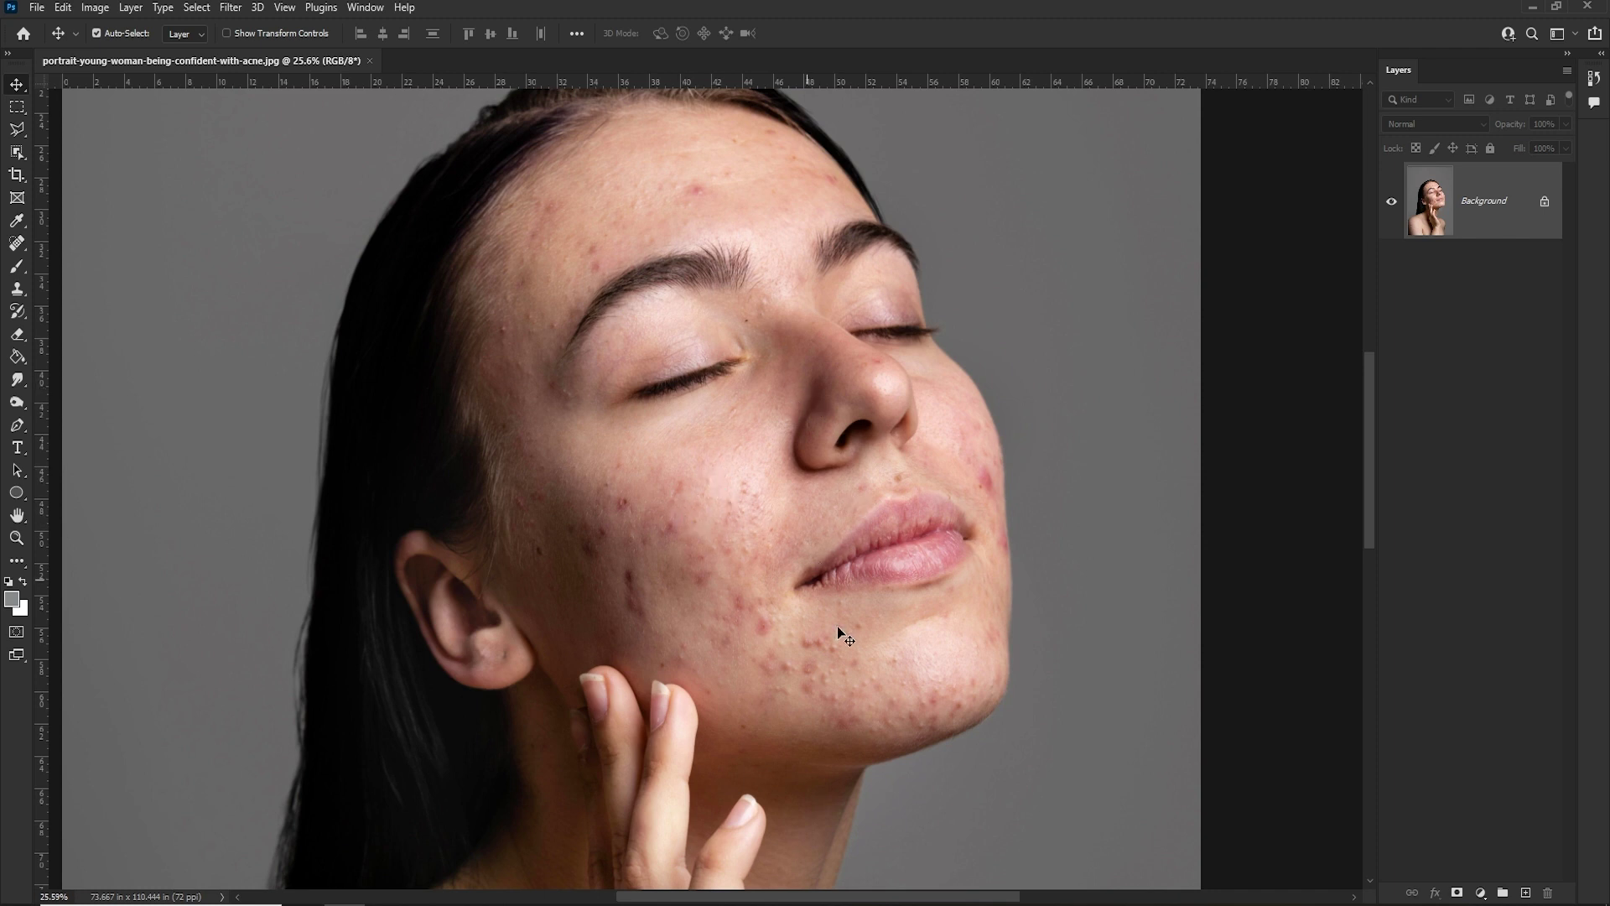
Zoom and pan the view to frame the portrait's face.
scroll(669, 522, up, 3)
scroll(669, 522, up, 1)
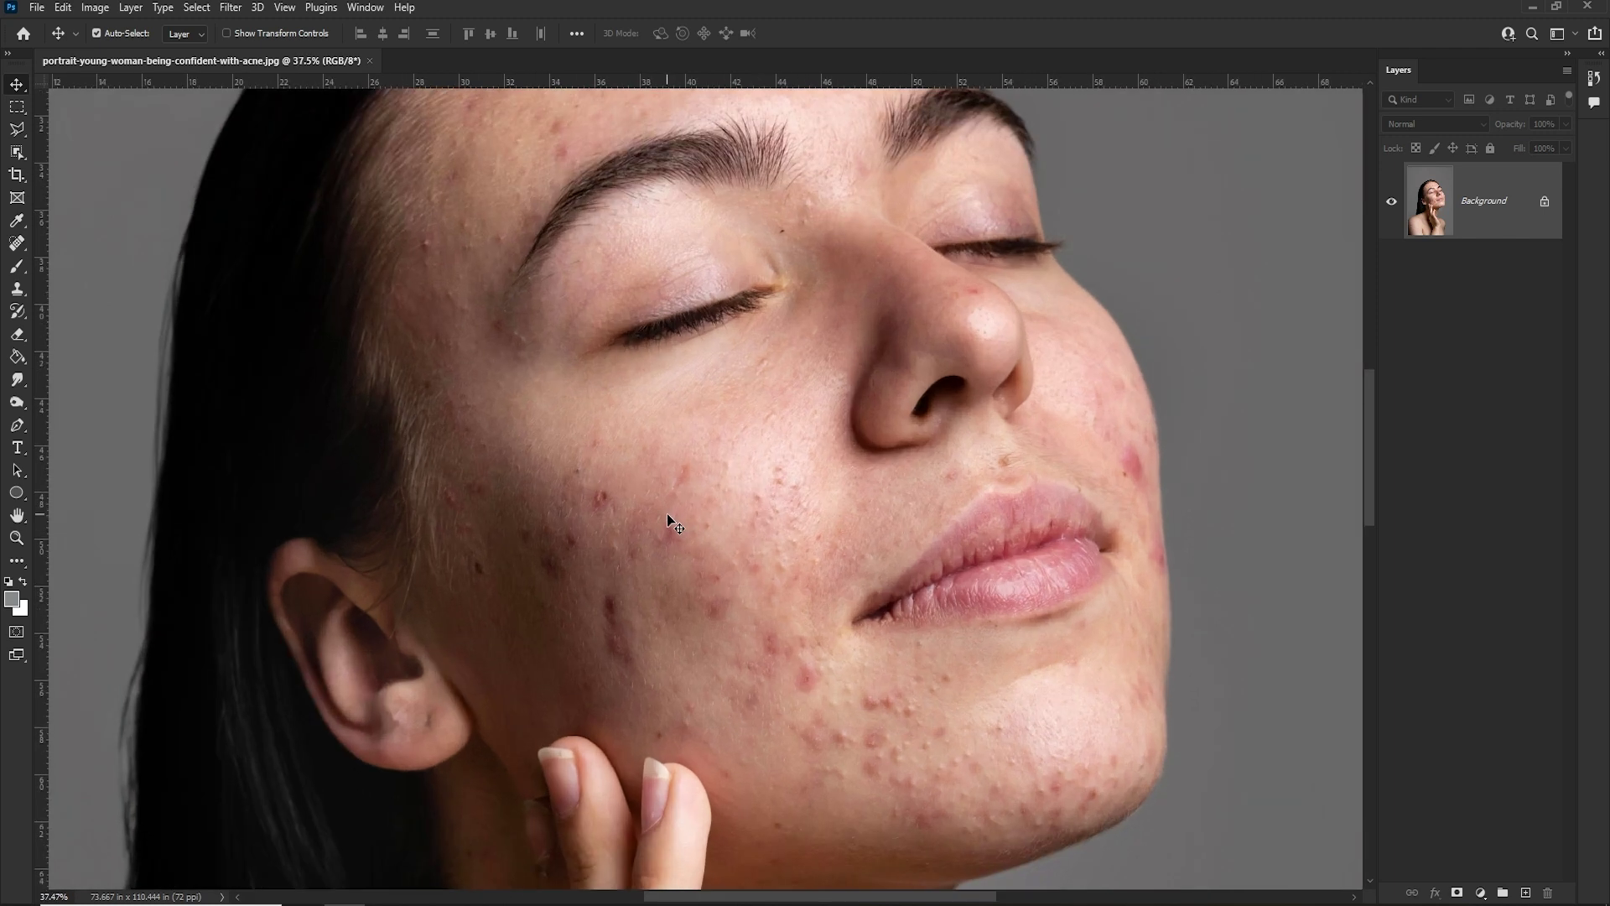
scroll(670, 530, up, 1)
scroll(587, 510, up, 1)
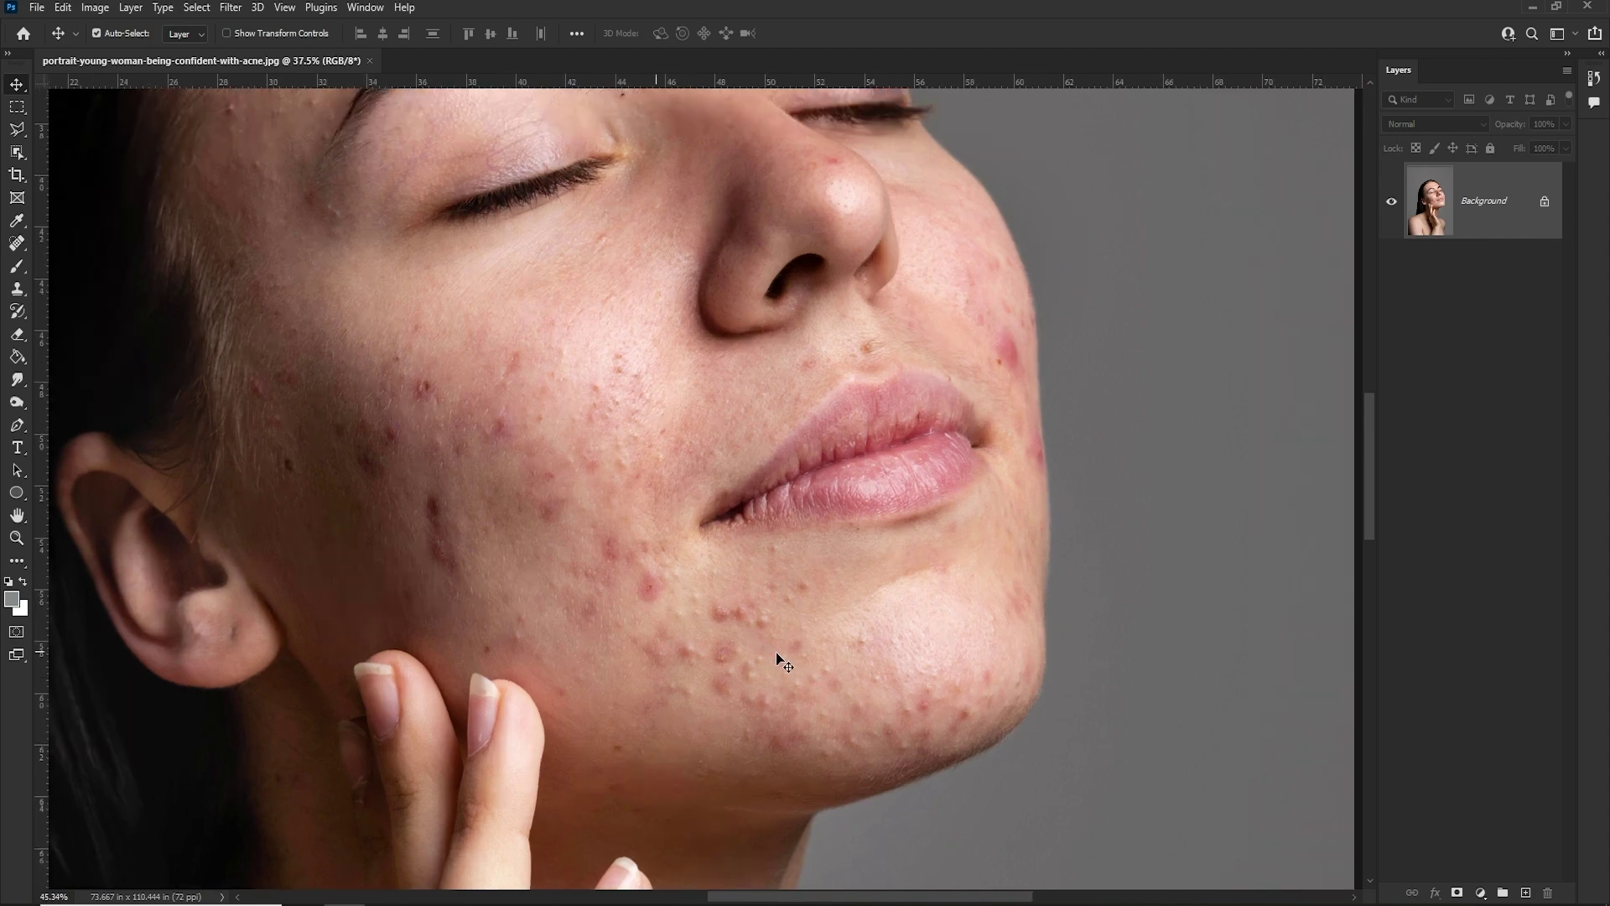
scroll(777, 652, up, 2)
scroll(759, 651, down, 1)
scroll(694, 594, down, 2)
scroll(537, 504, up, 1)
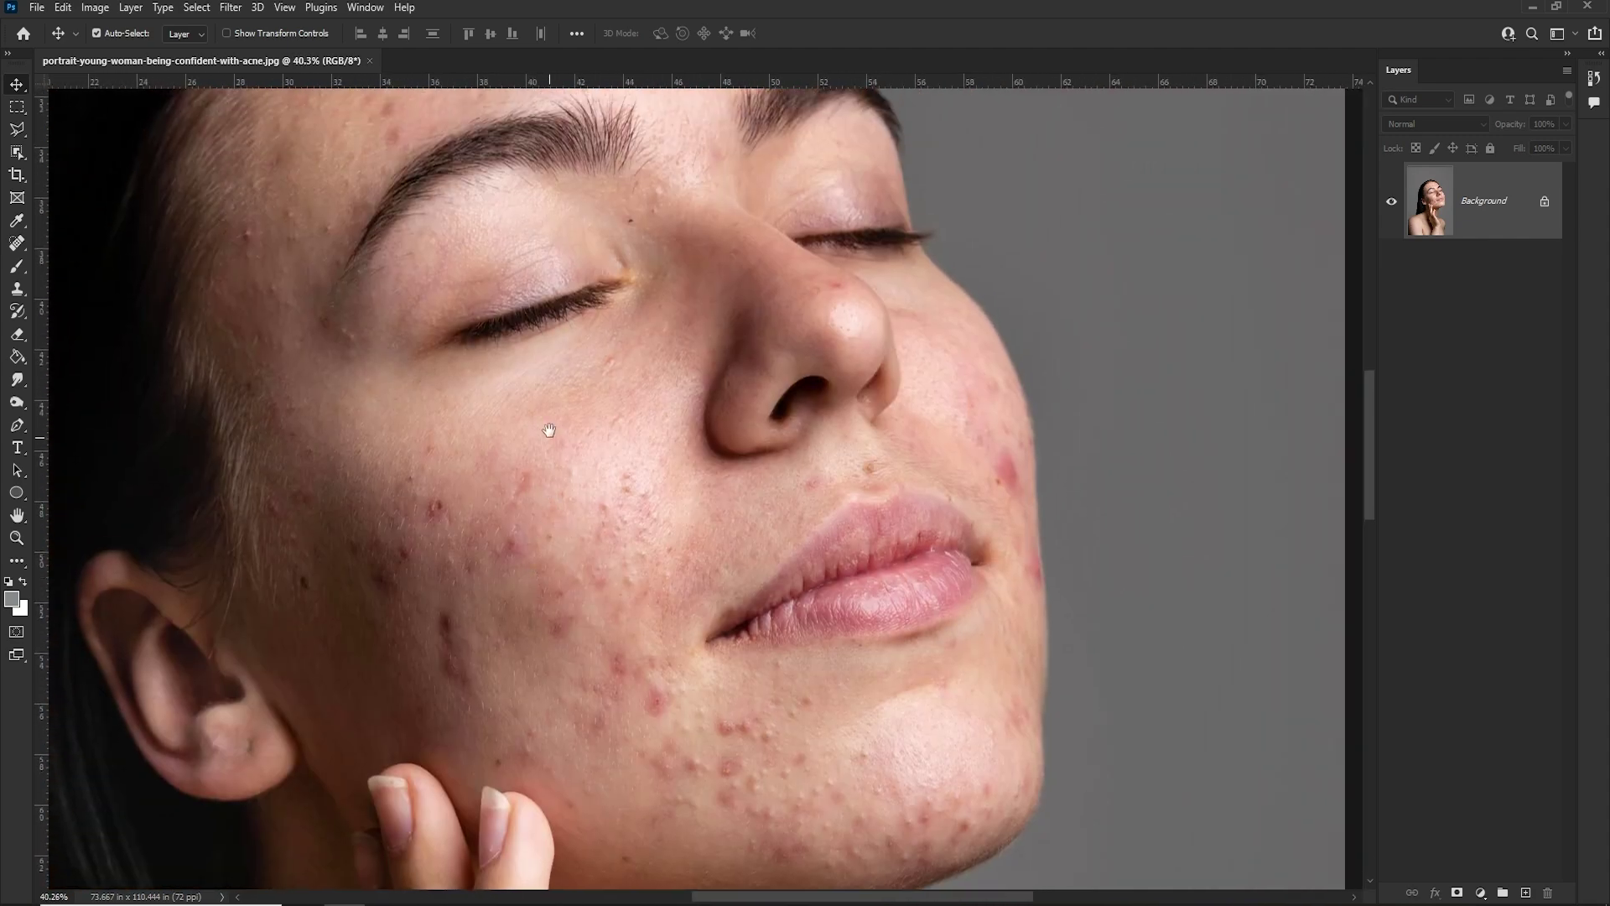
scroll(554, 403, down, 1)
scroll(537, 486, up, 1)
scroll(554, 335, up, 2)
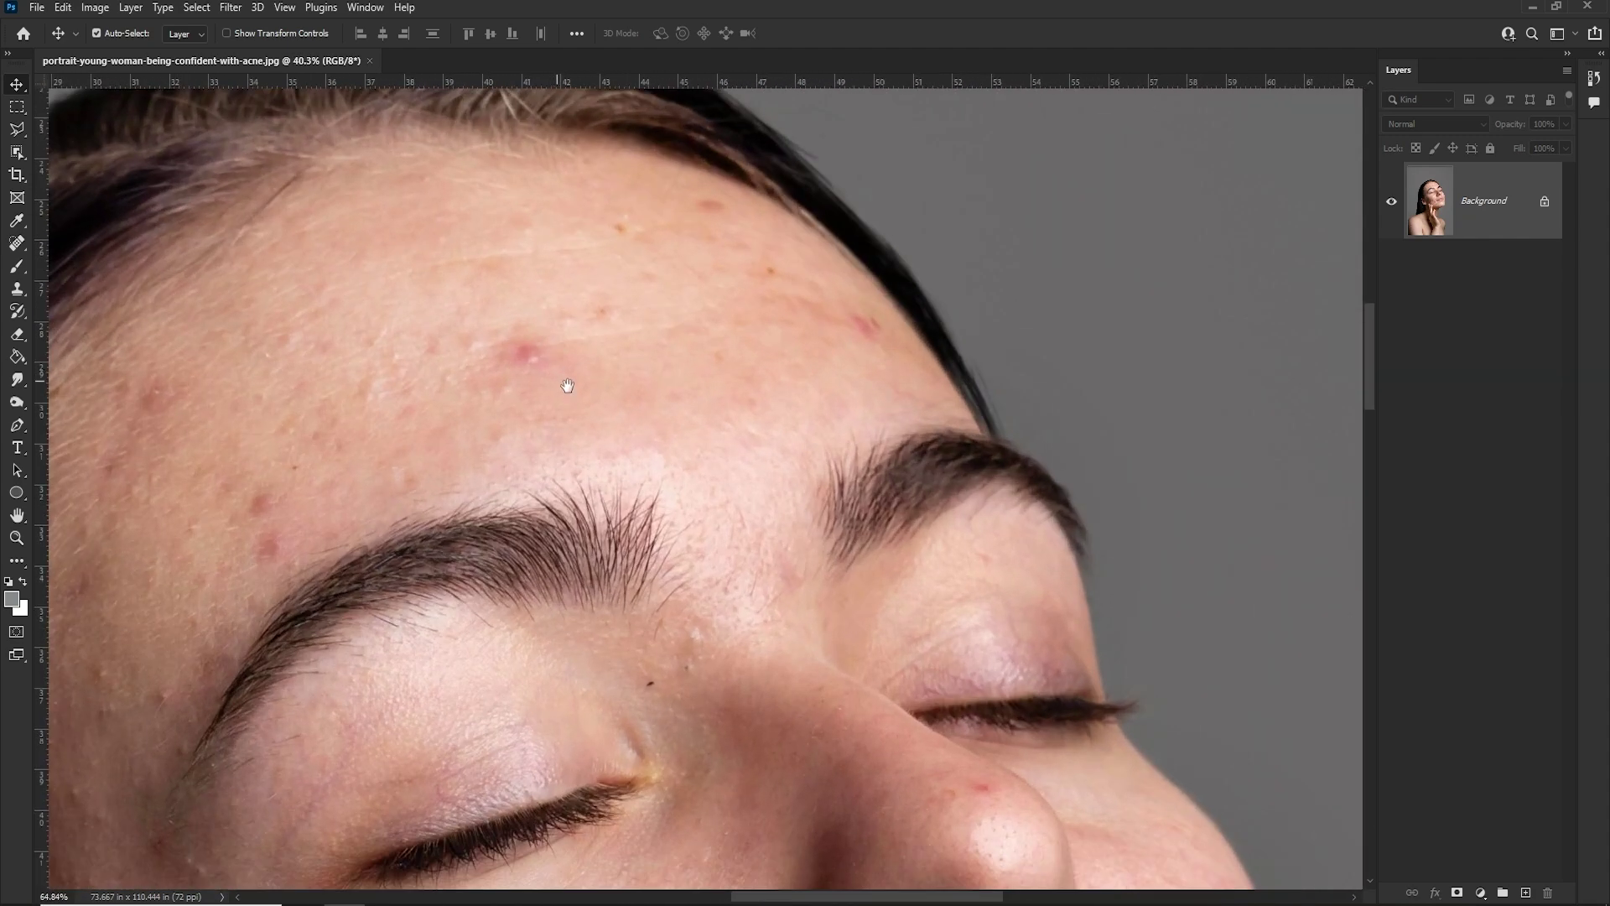
scroll(562, 394, down, 1)
scroll(549, 404, down, 2)
scroll(557, 405, down, 1)
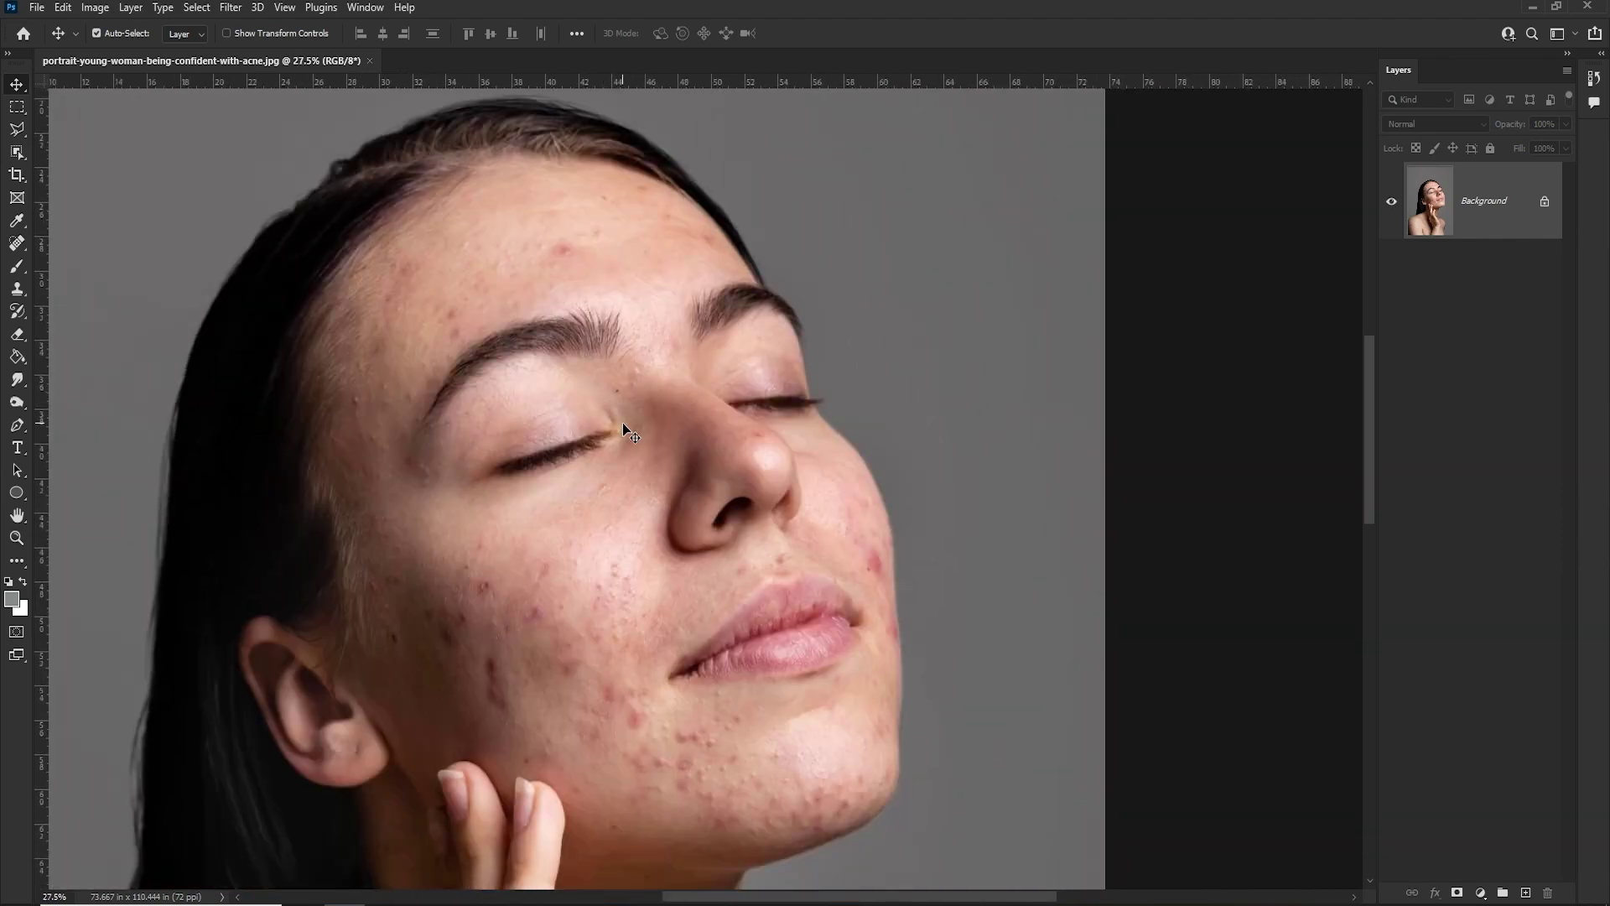
scroll(629, 428, down, 1)
scroll(663, 444, up, 1)
scroll(703, 495, up, 2)
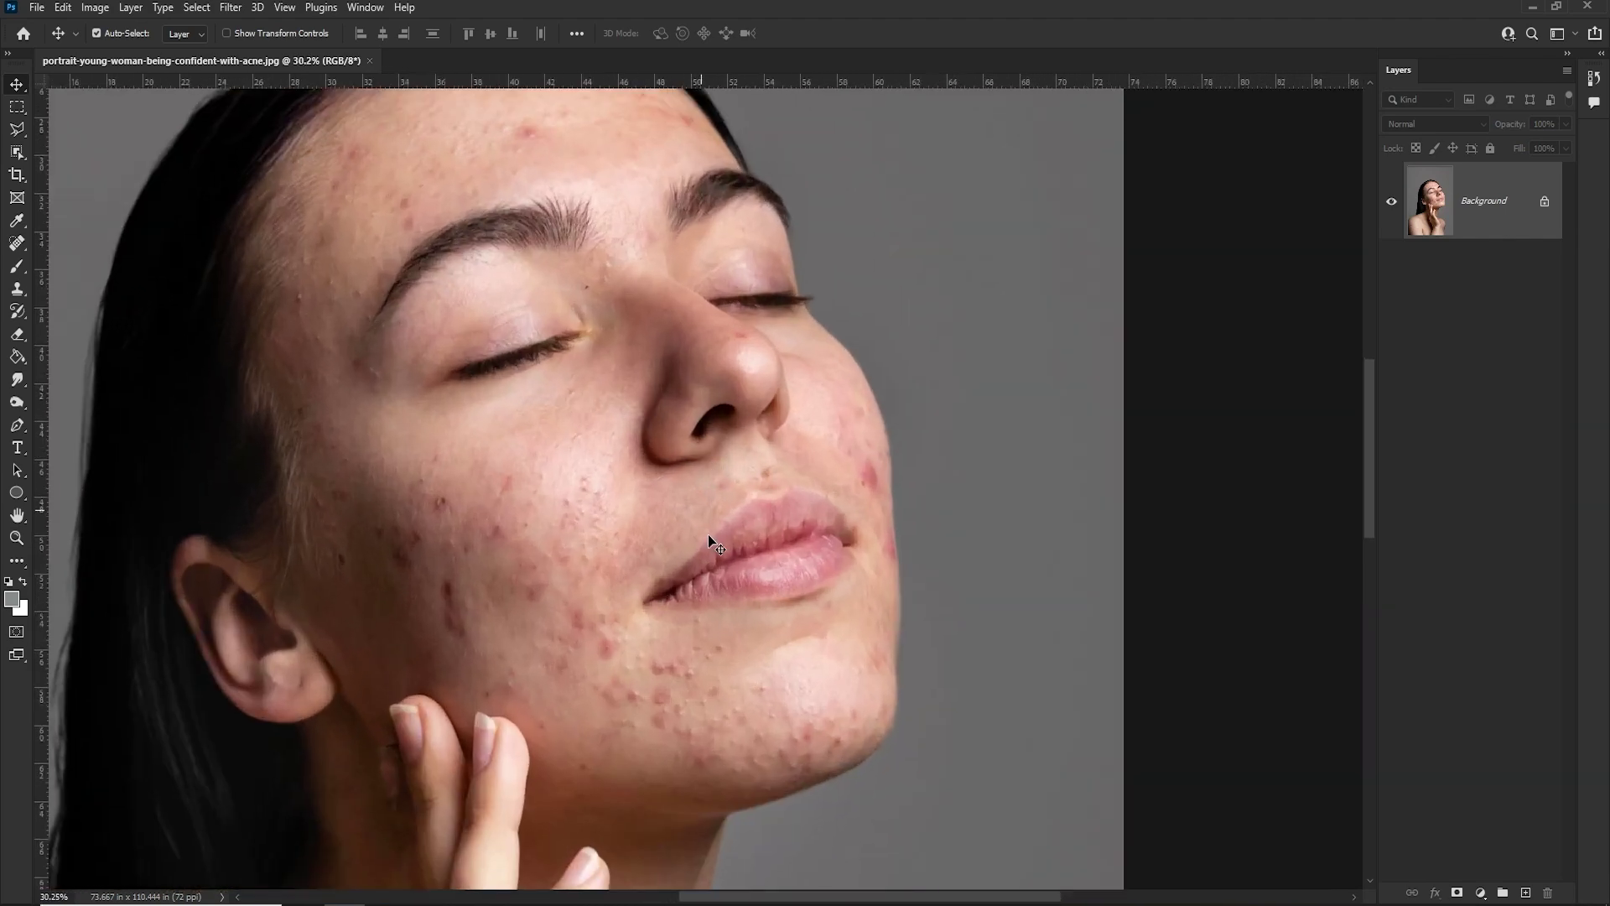
scroll(710, 533, down, 2)
scroll(712, 529, up, 1)
scroll(715, 533, up, 1)
scroll(719, 537, up, 1)
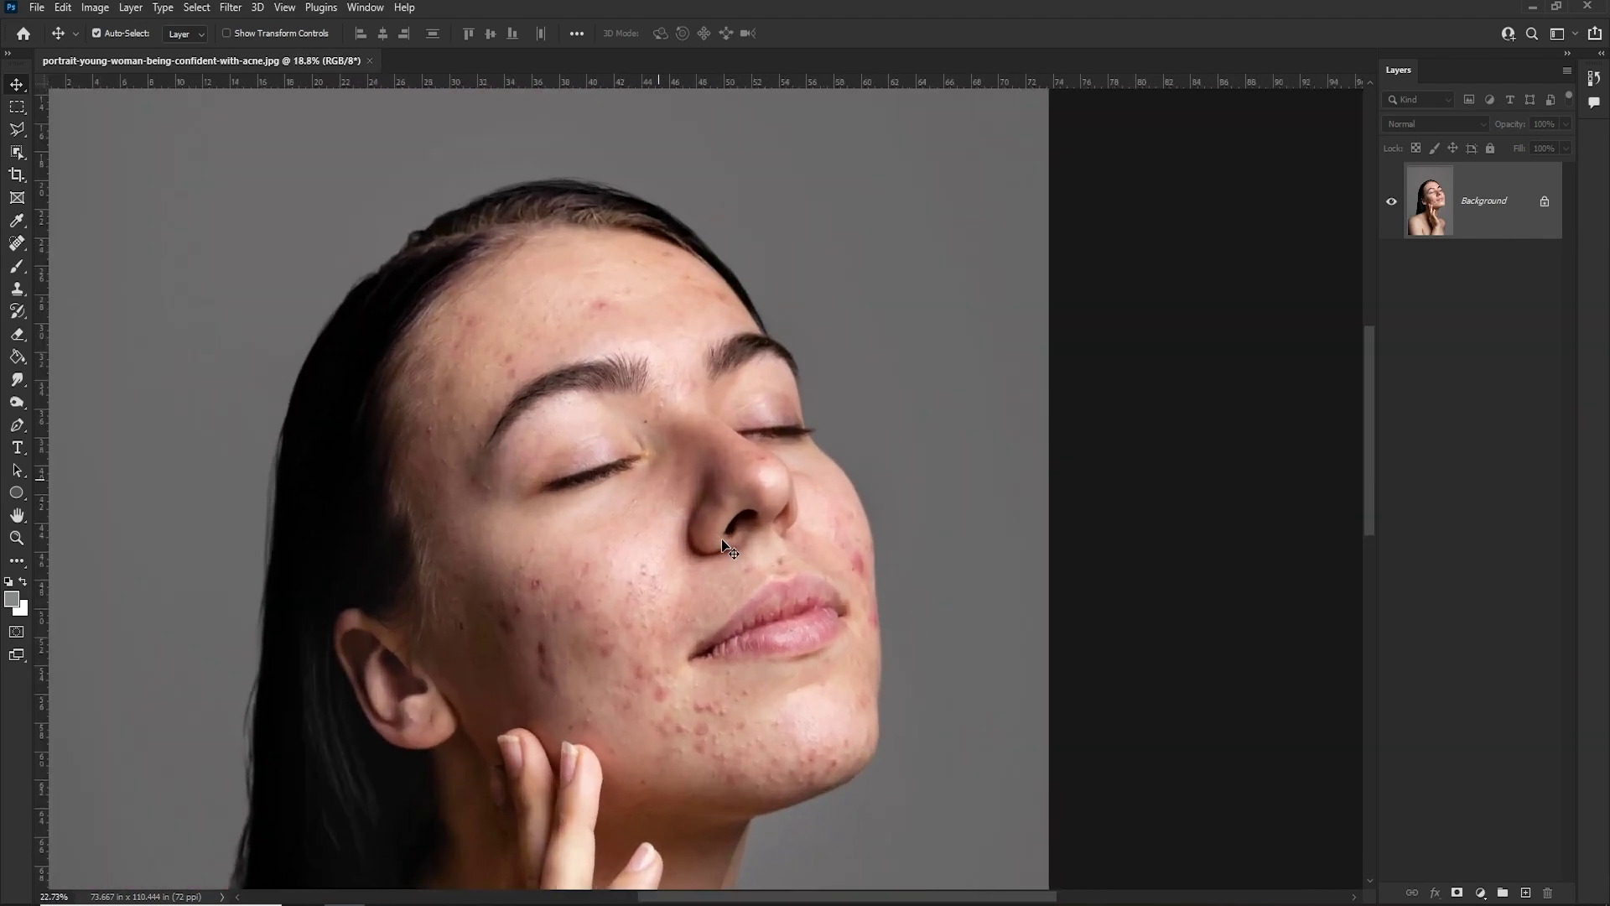
scroll(723, 544, up, 1)
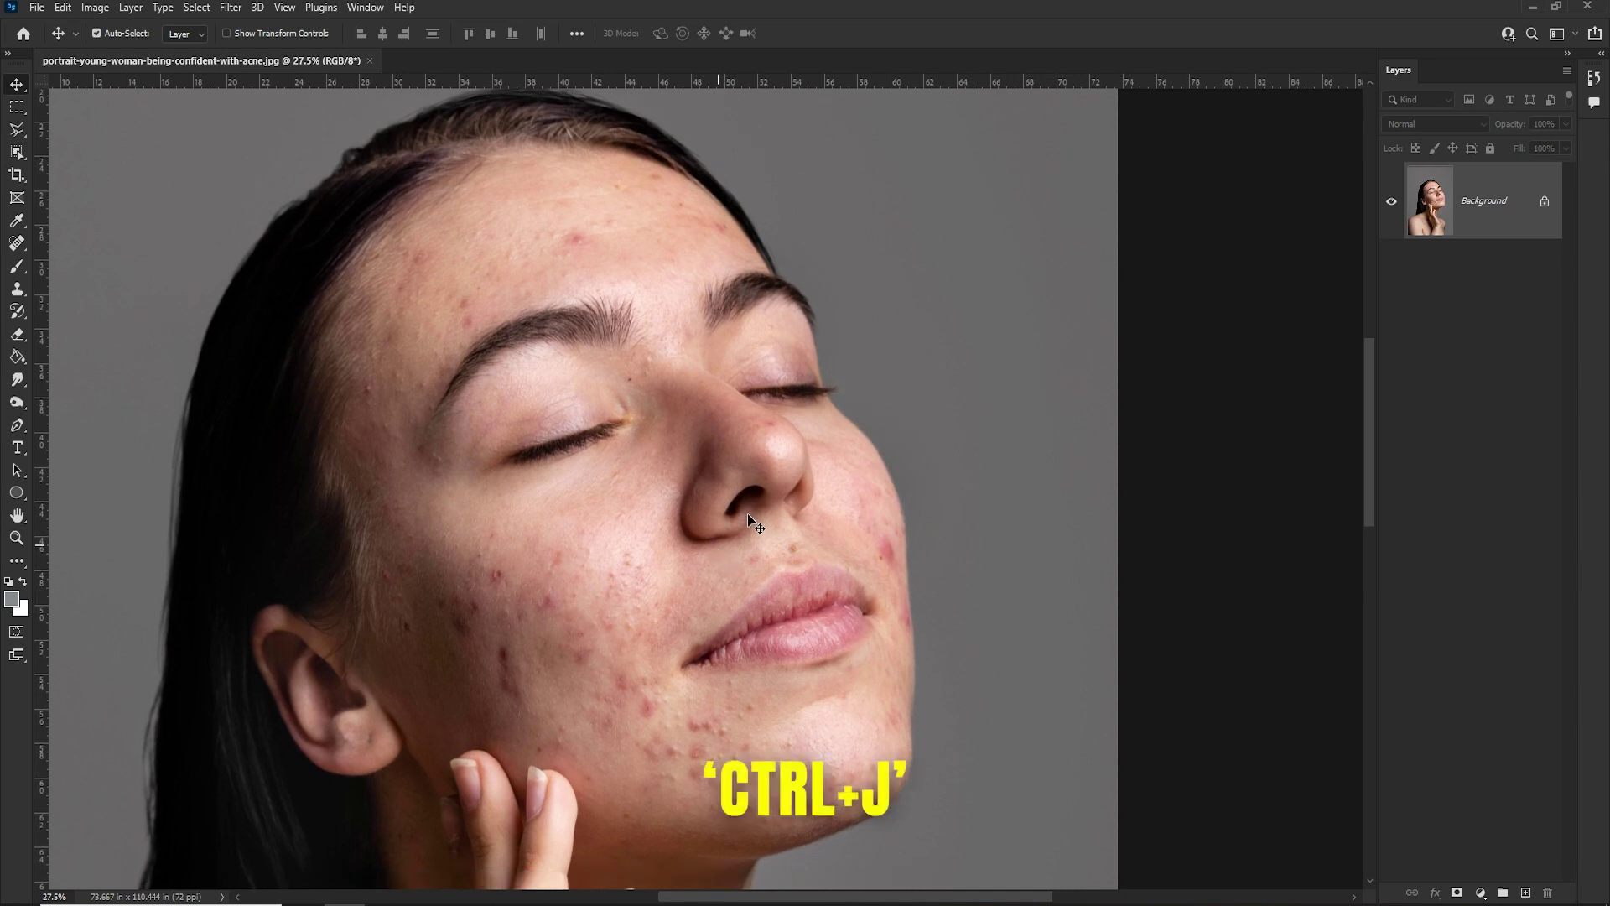
scroll(693, 537, down, 1)
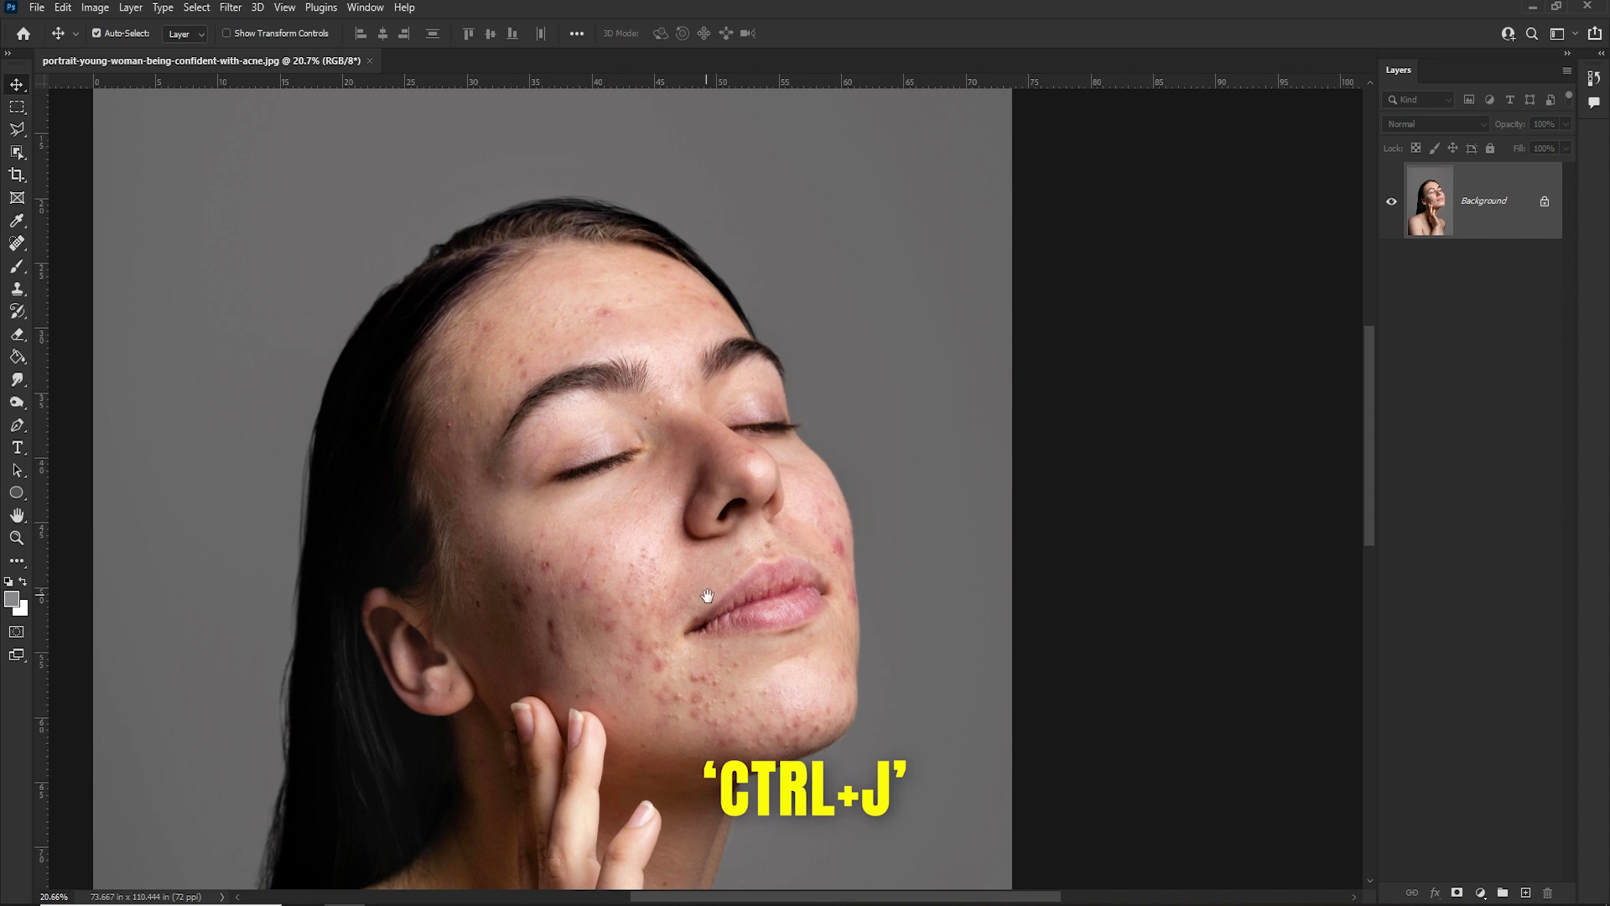
drag(707, 596, 689, 547)
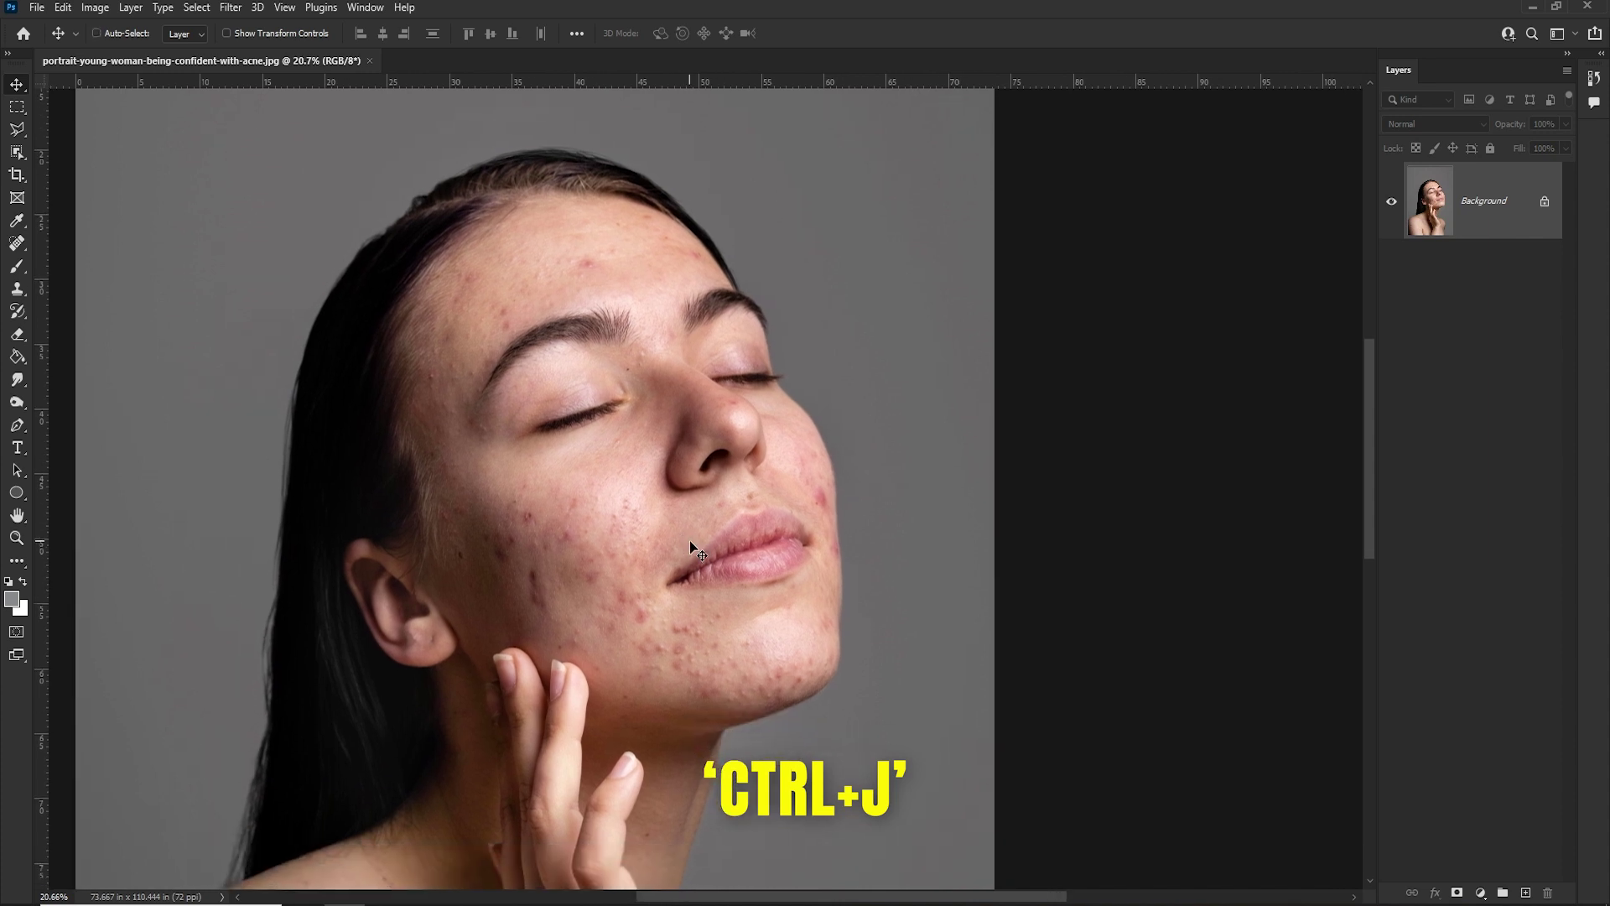
Duplicate the Background layer as Layer 1 and zoom in on the cheek.
key(ctrl+j)
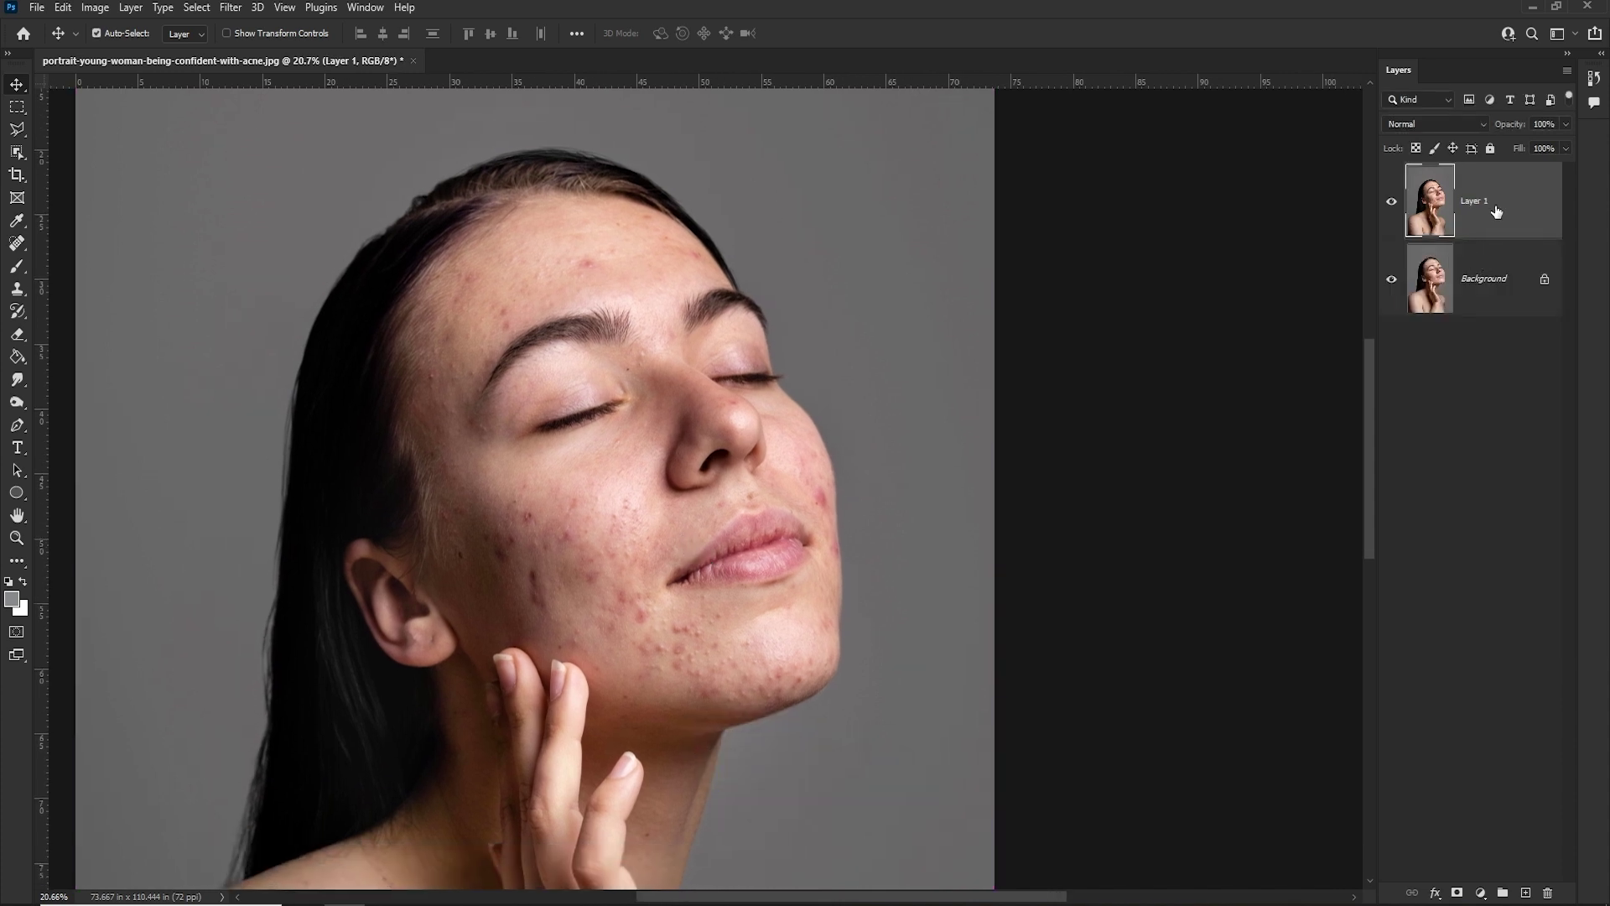
scroll(654, 618, up, 3)
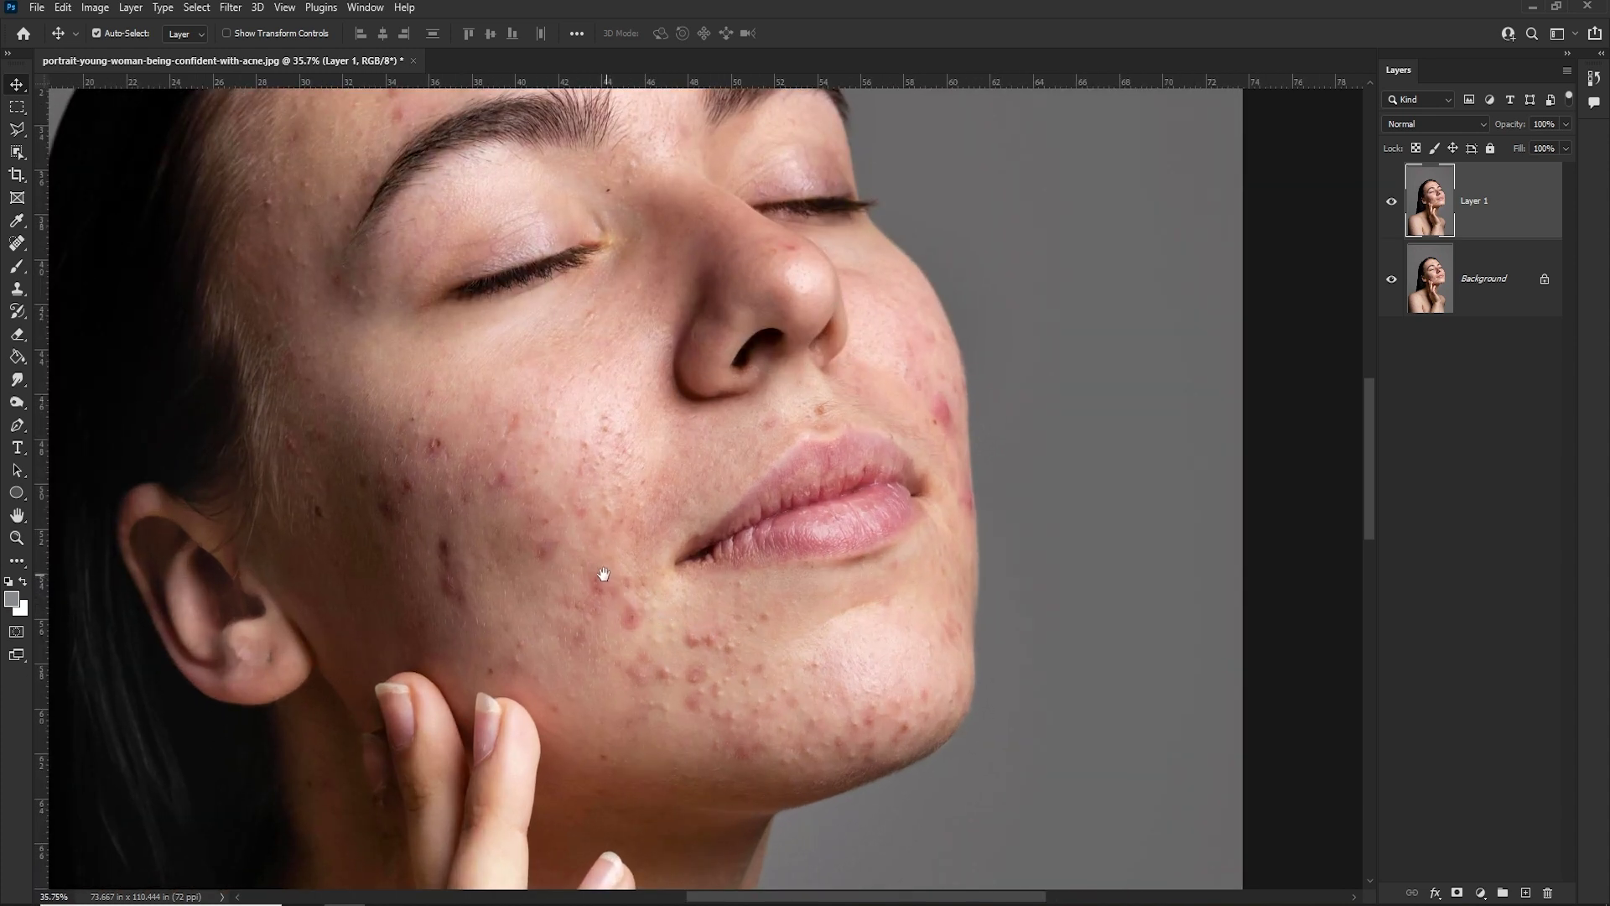
scroll(449, 444, up, 2)
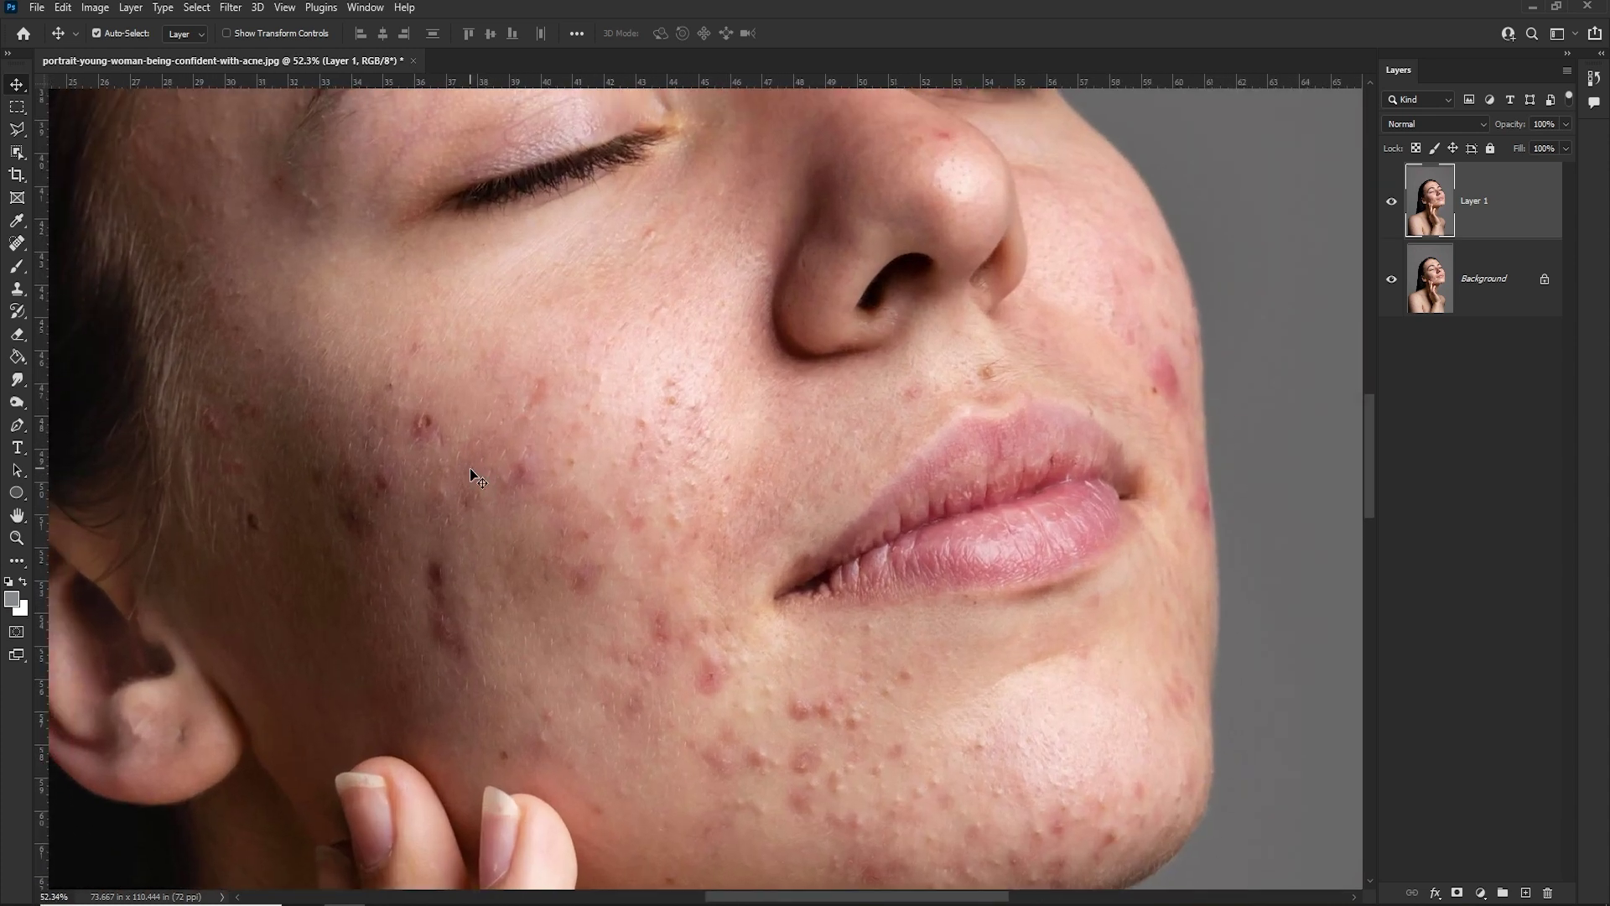
Pick the Spot Healing Brush and heal the blemishes on the mid cheek and near the mouth.
key(j)
right_click(17, 243)
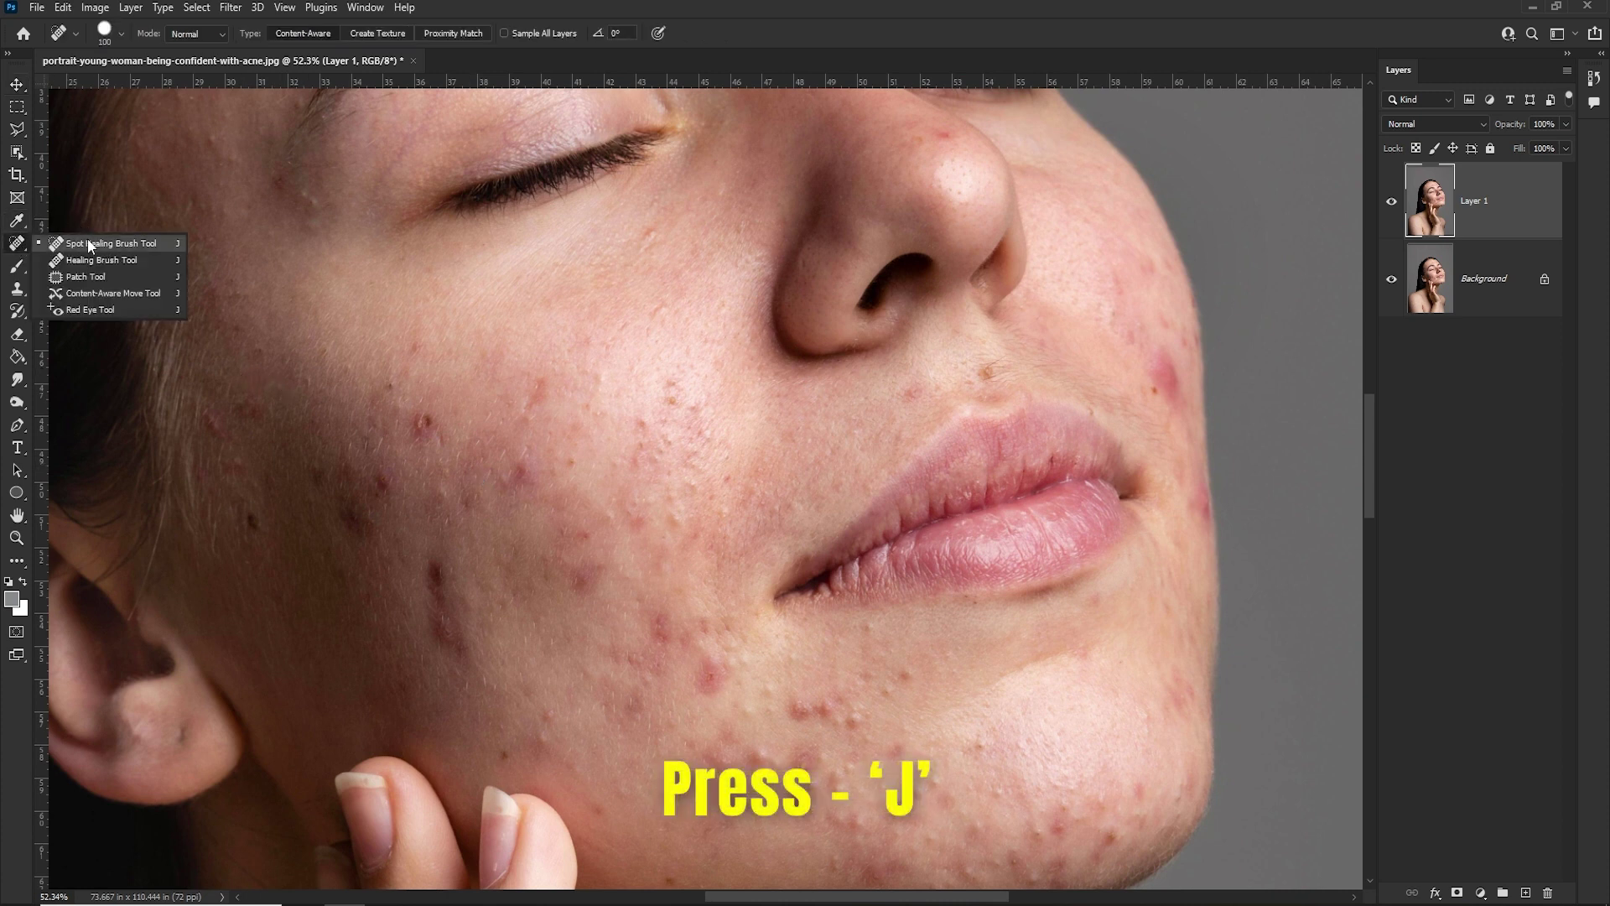
click(96, 245)
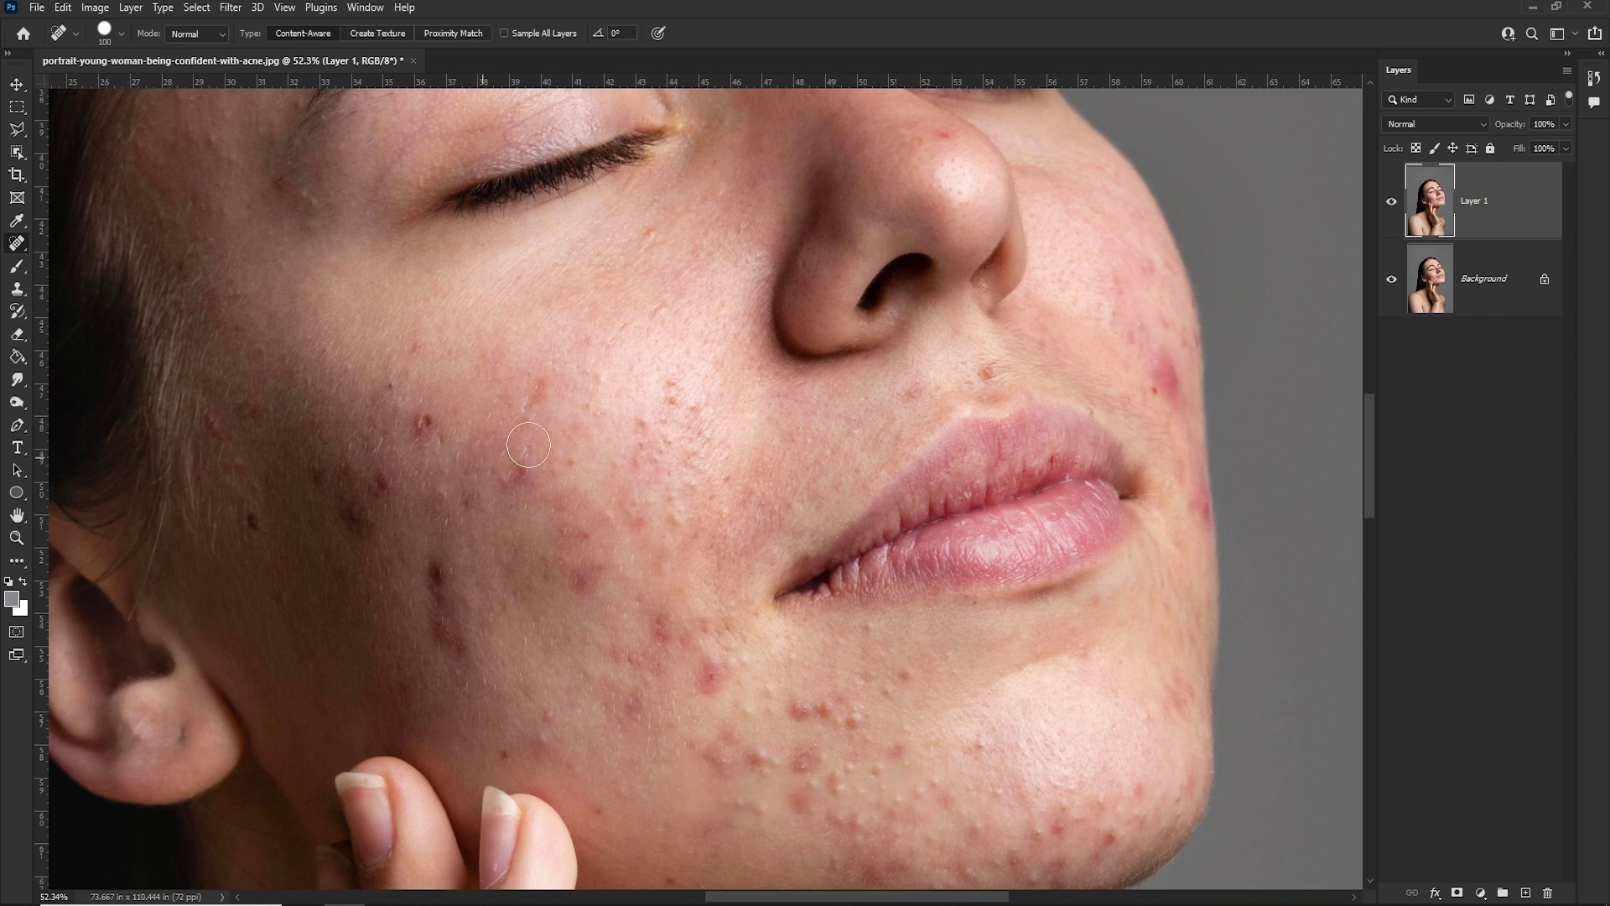
click(532, 387)
click(515, 468)
click(579, 470)
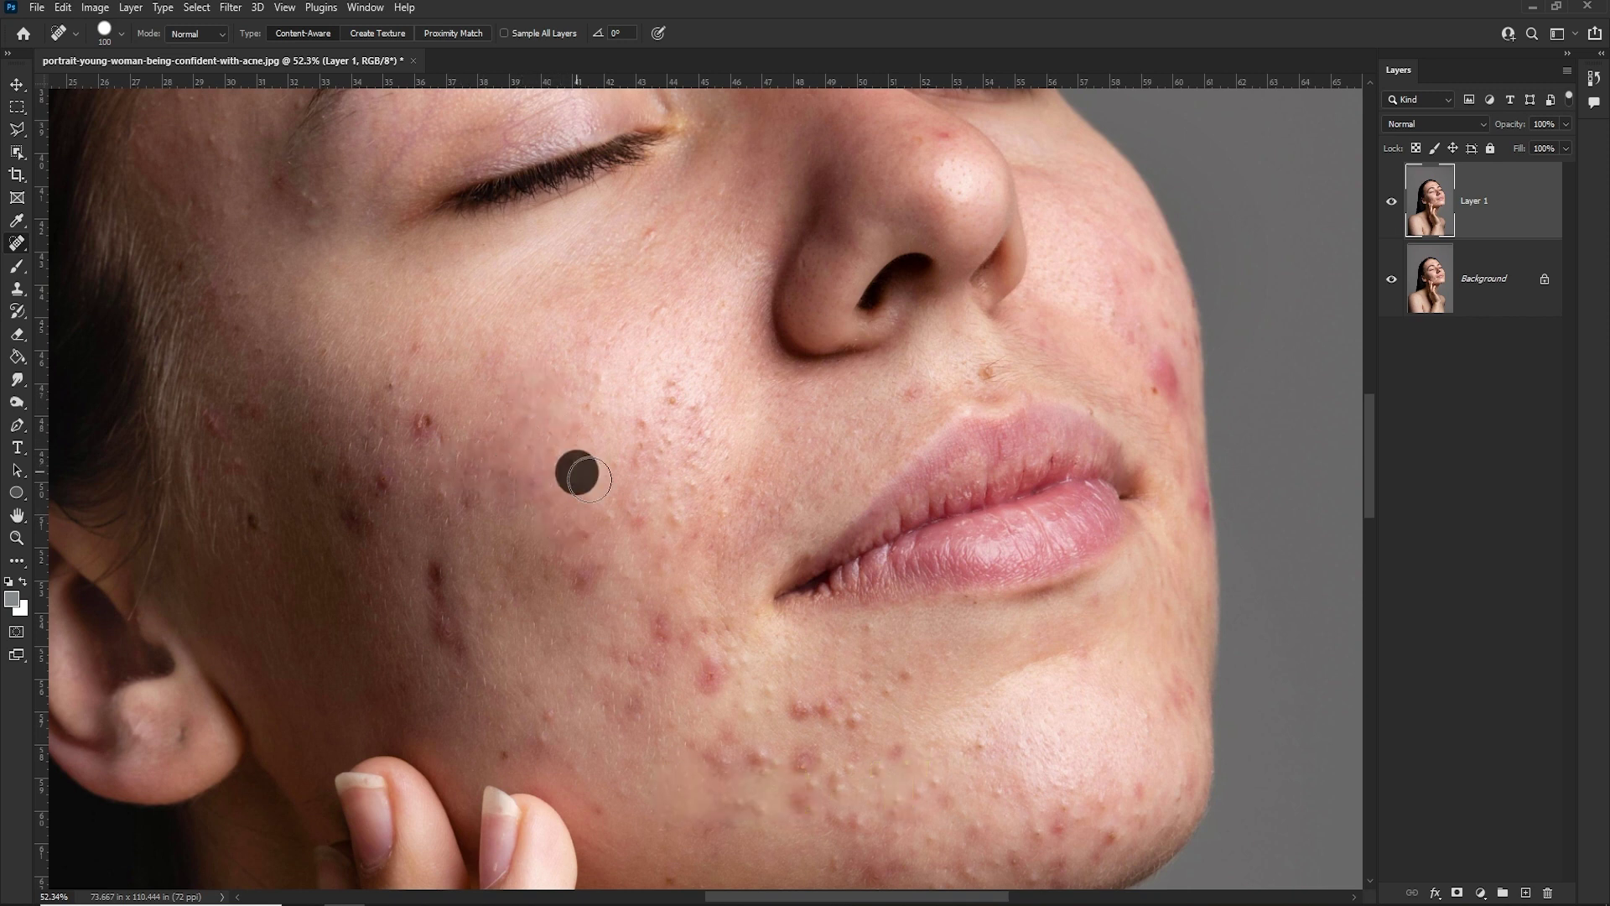
click(651, 439)
click(676, 396)
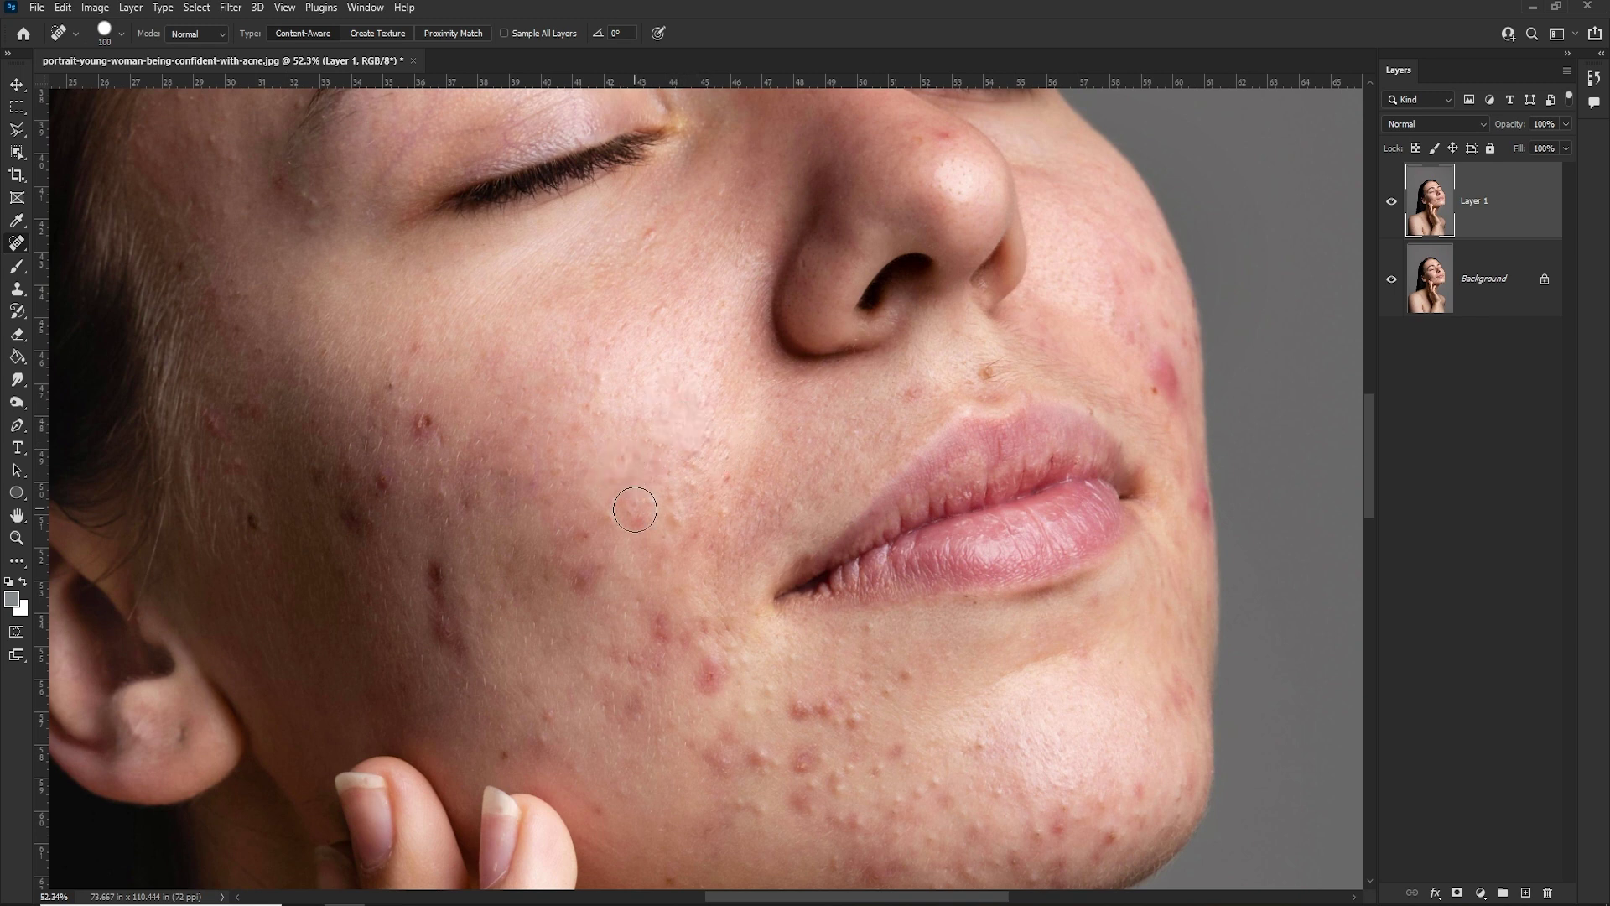
click(586, 525)
Heal the spots on the lower, outer and upper cheek toward the ear and jaw.
click(438, 579)
click(442, 627)
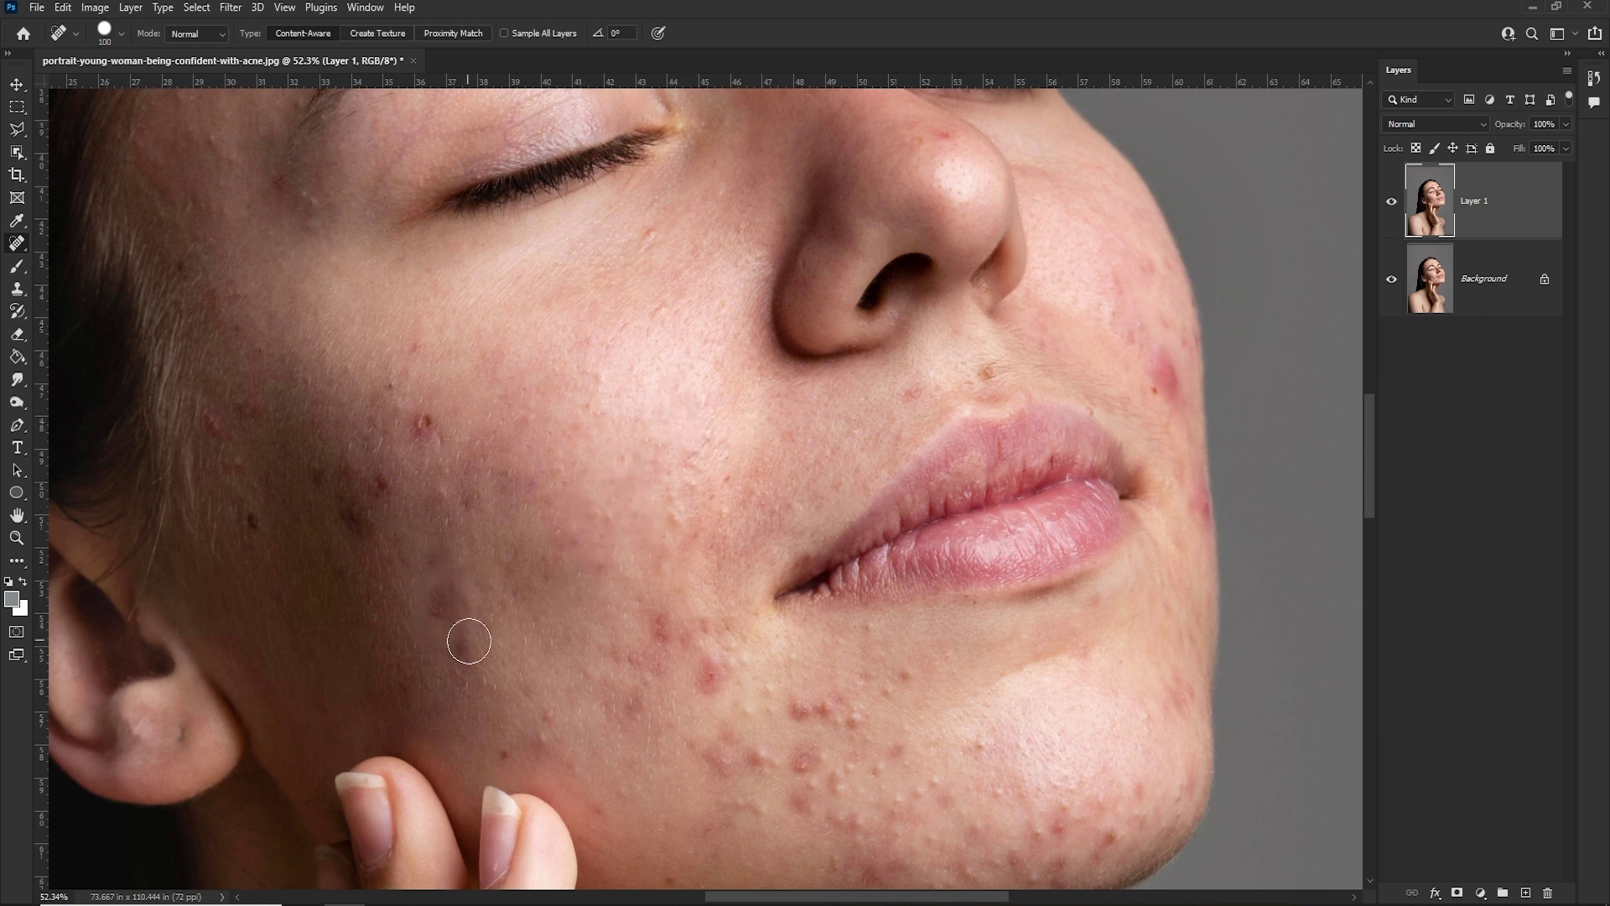
click(399, 476)
click(349, 482)
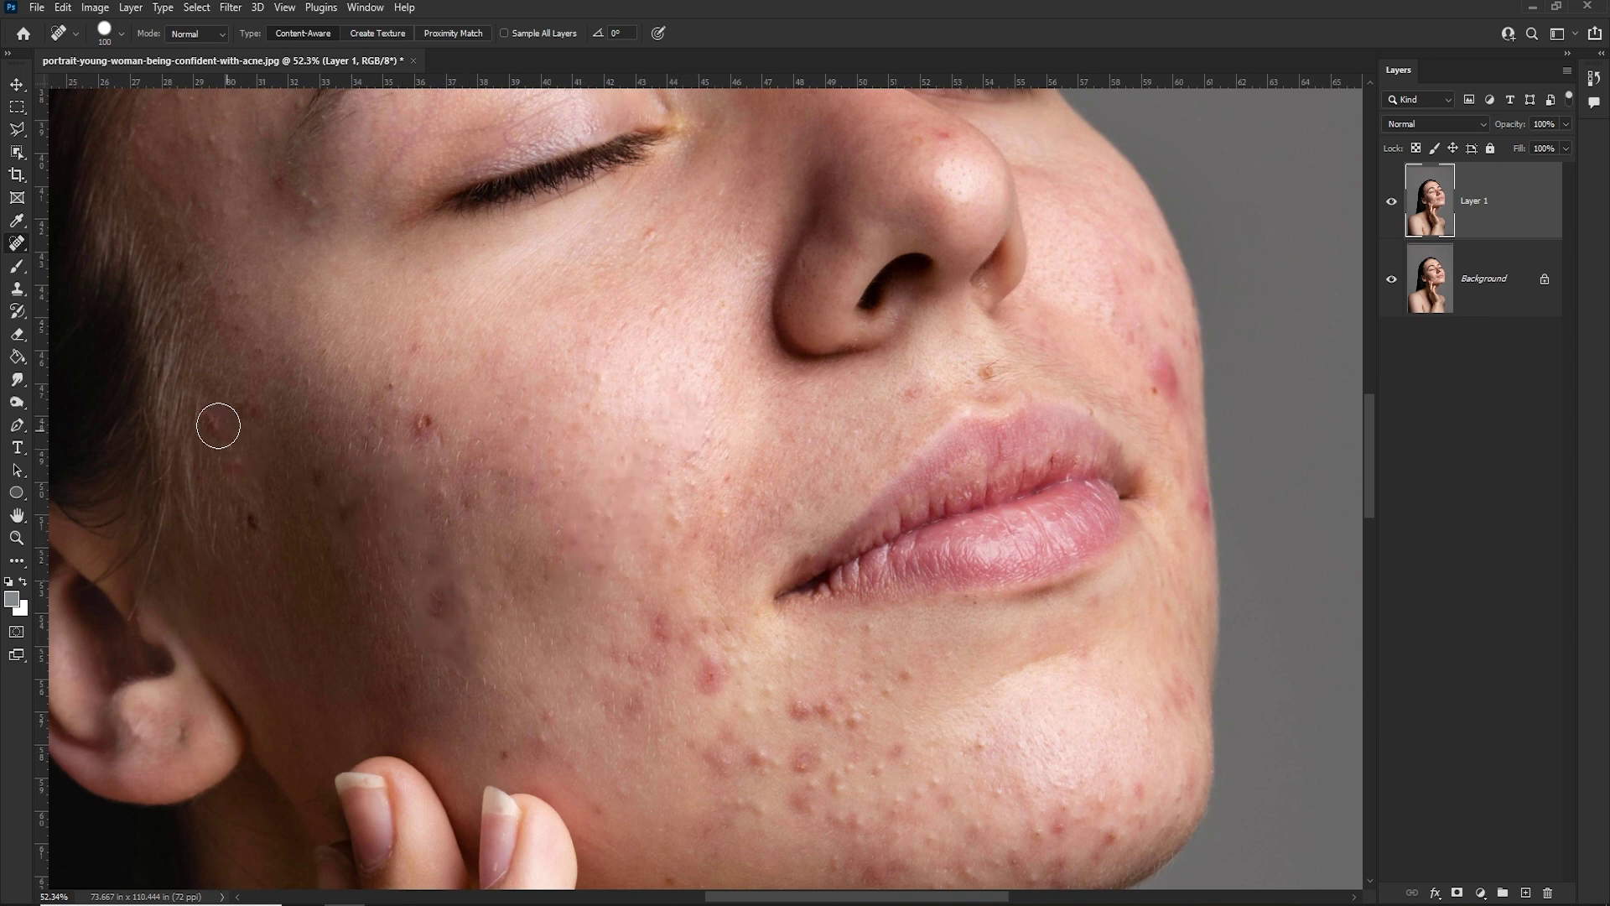
click(262, 405)
click(426, 417)
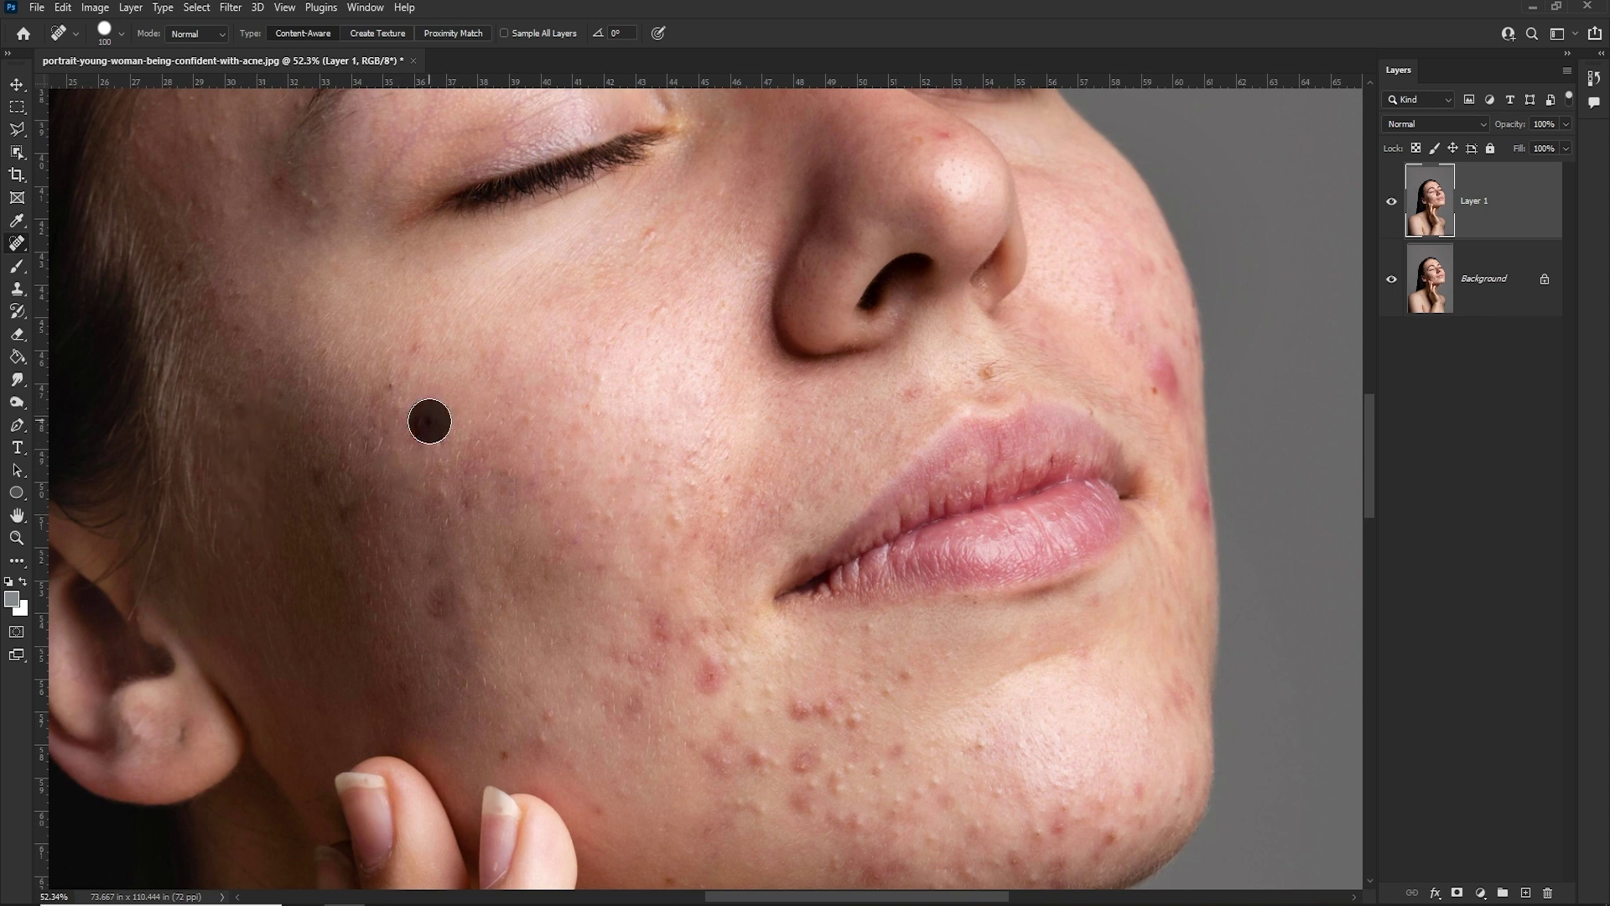
click(474, 491)
click(453, 662)
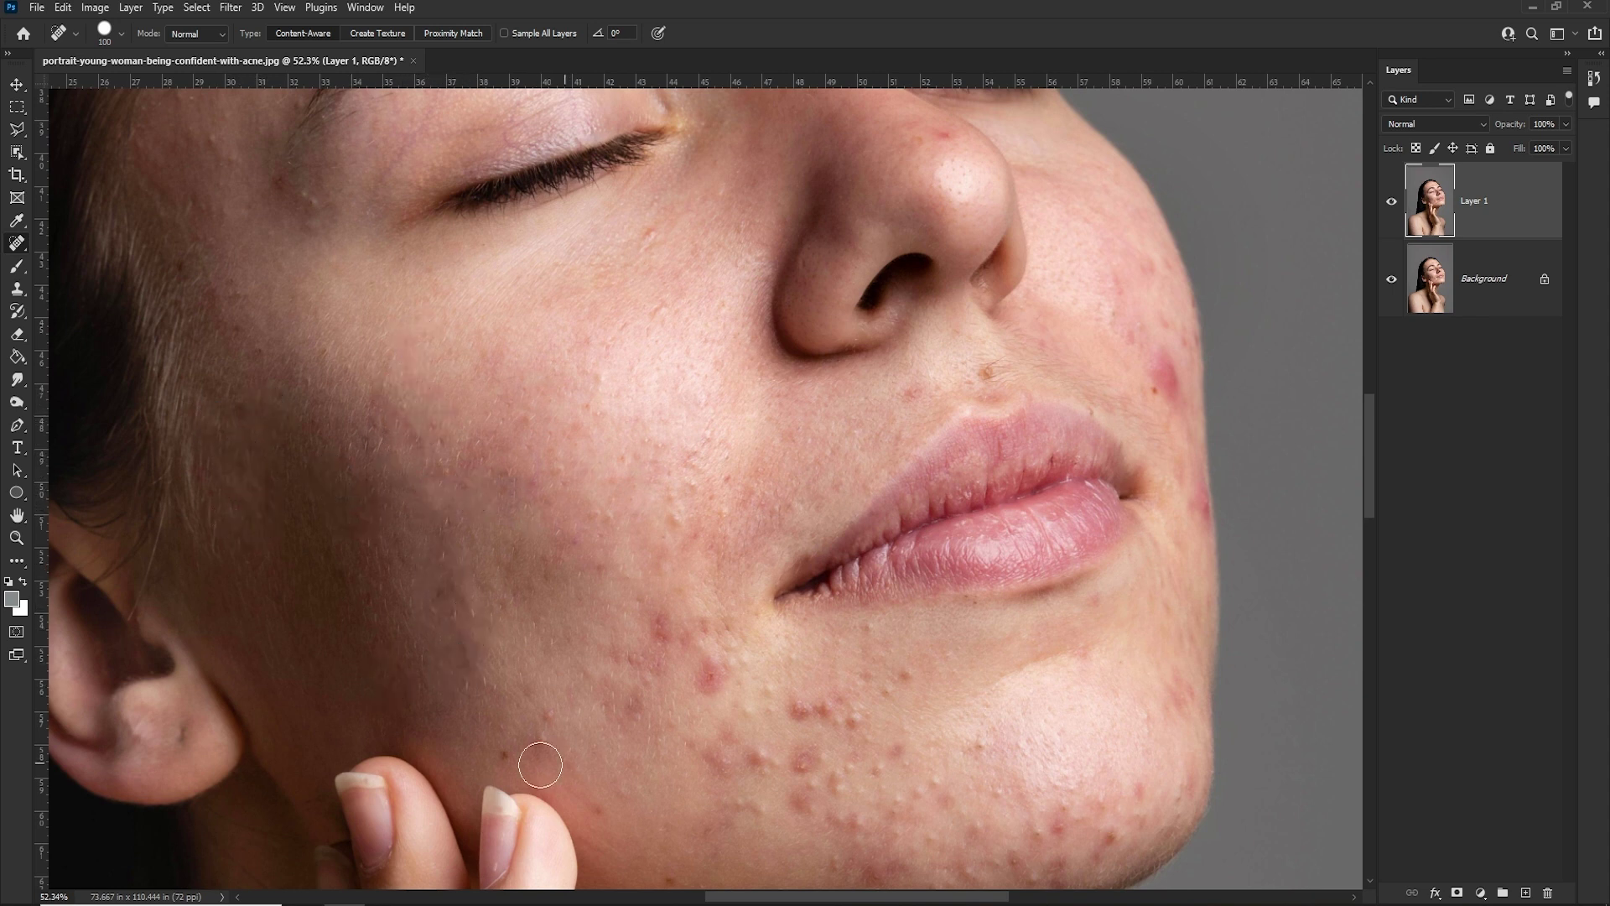
click(659, 641)
Heal the acne bumps around the chin and along the jawline.
click(719, 686)
click(722, 639)
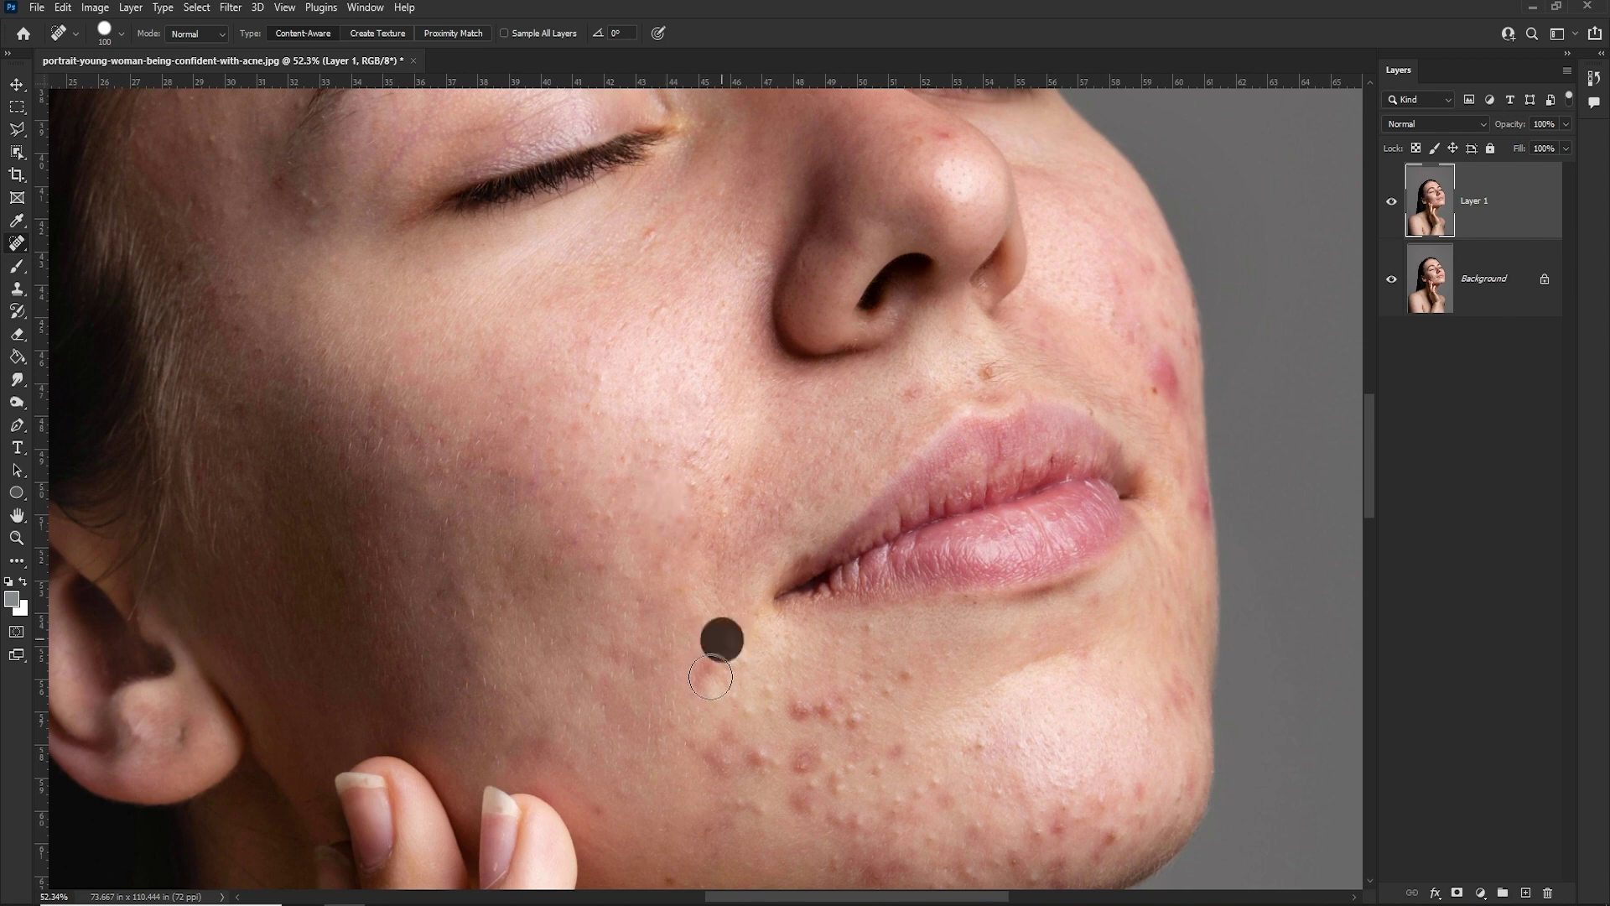
click(729, 755)
click(797, 712)
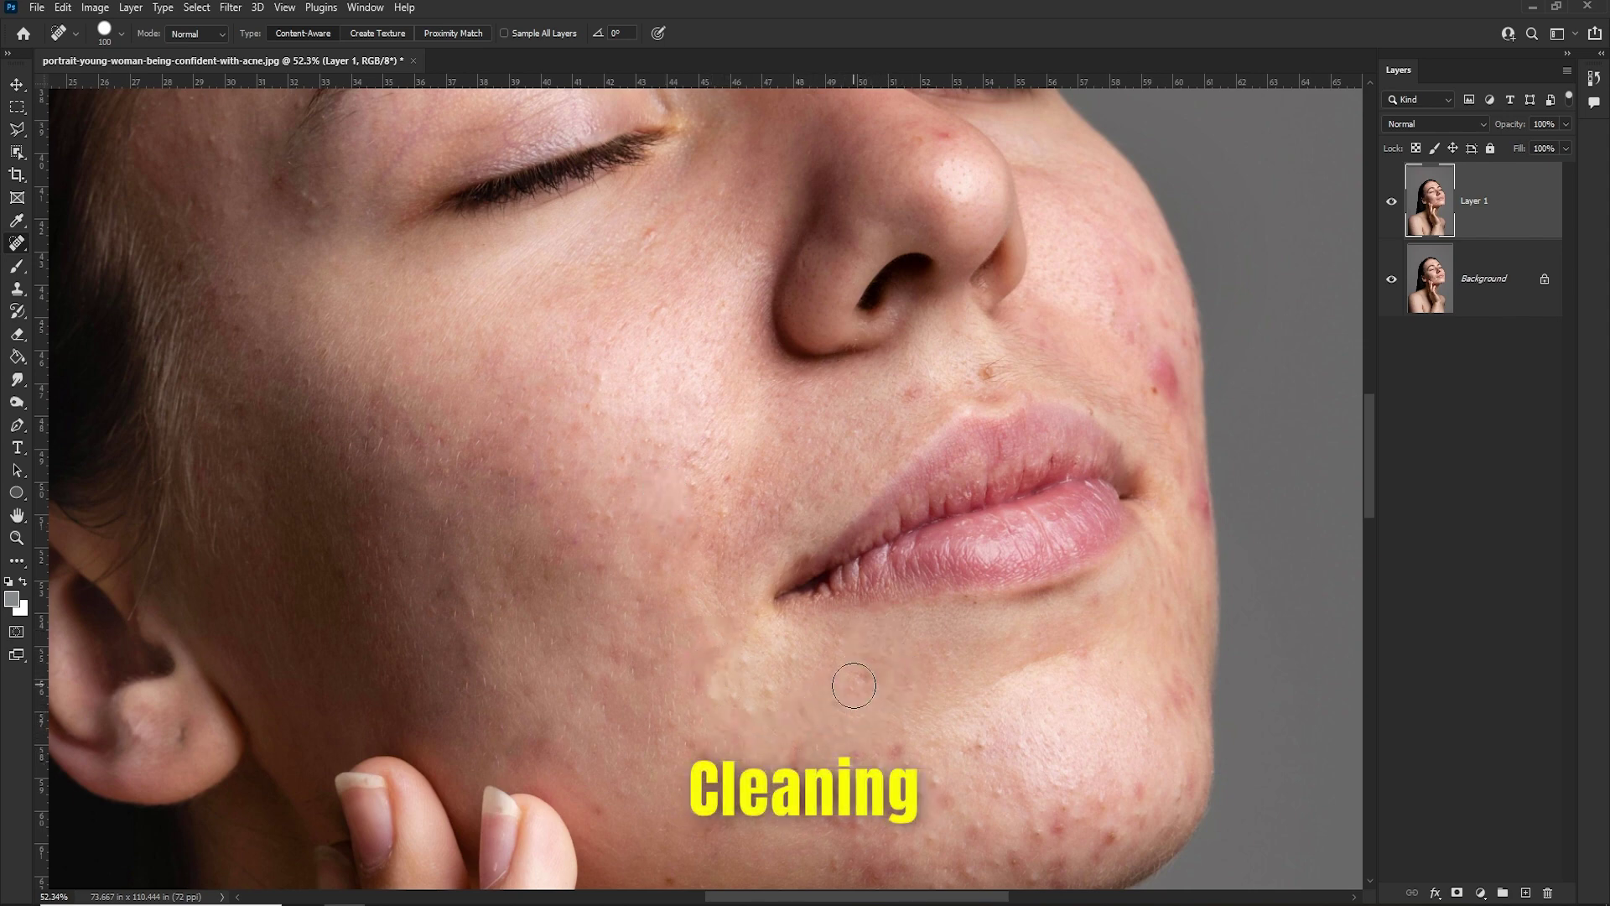
scroll(848, 676, down, 2)
click(630, 678)
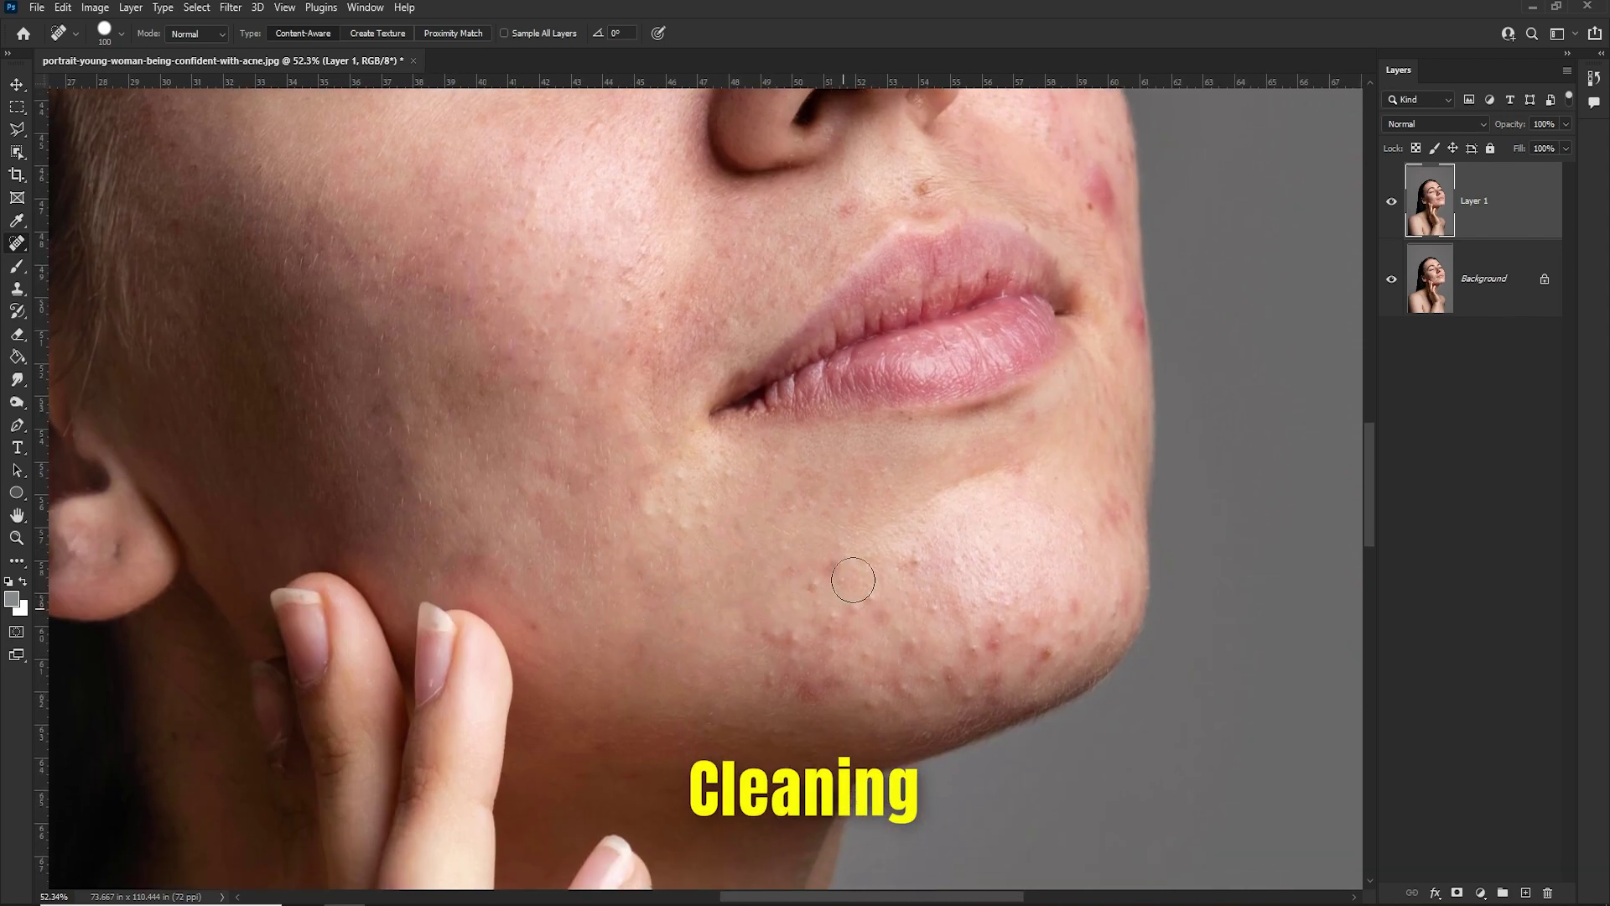
click(808, 585)
click(780, 680)
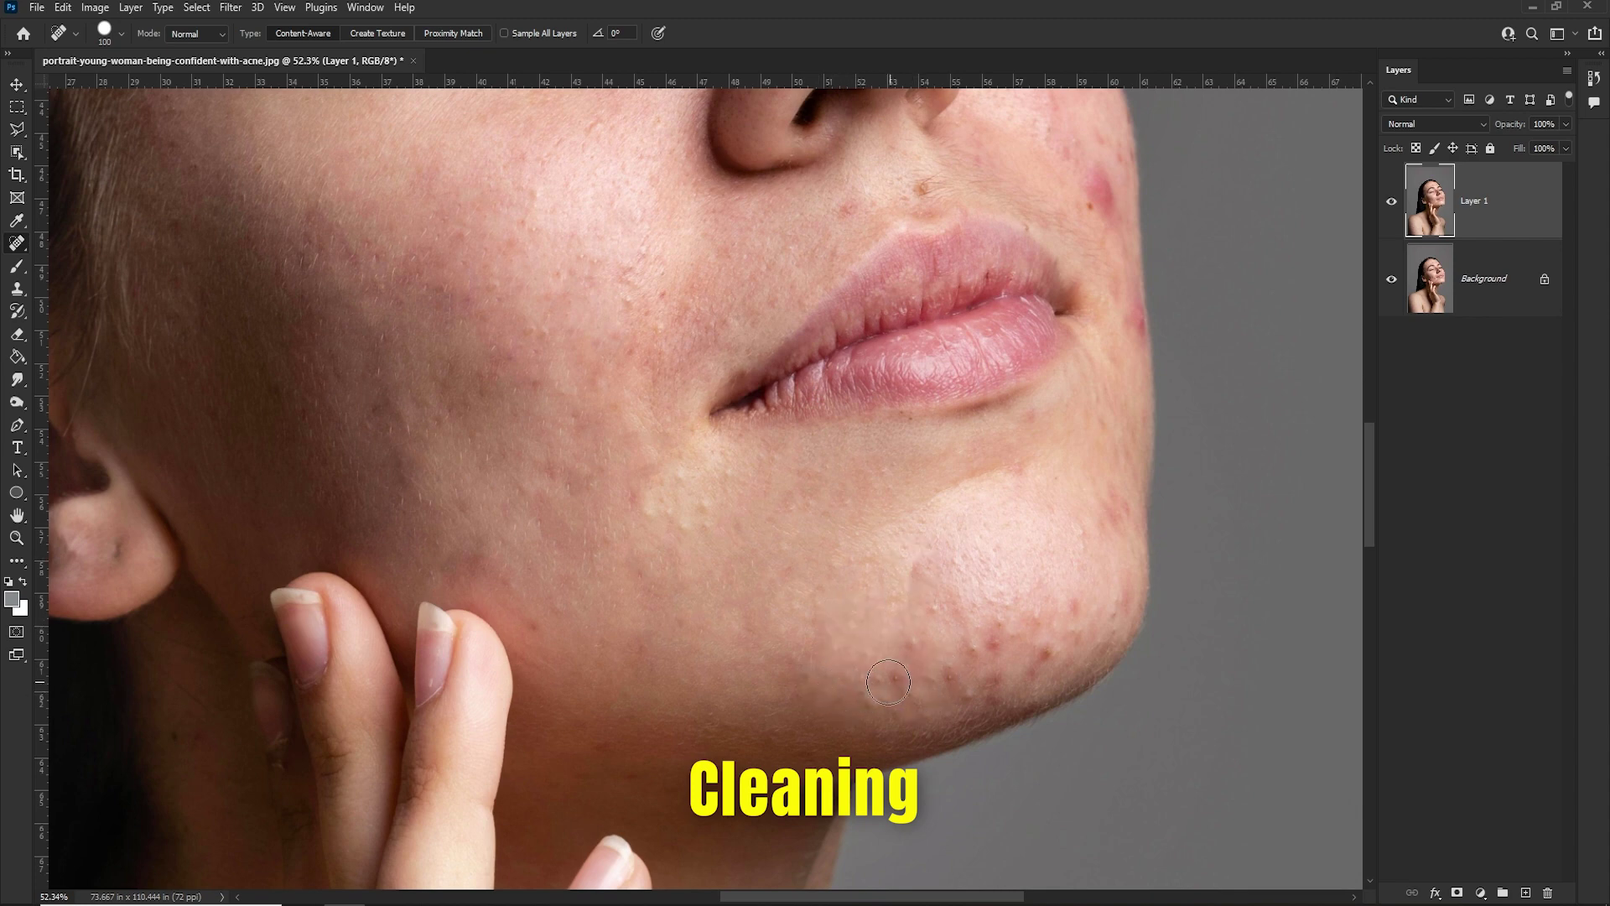
drag(989, 647, 805, 618)
click(802, 601)
click(805, 651)
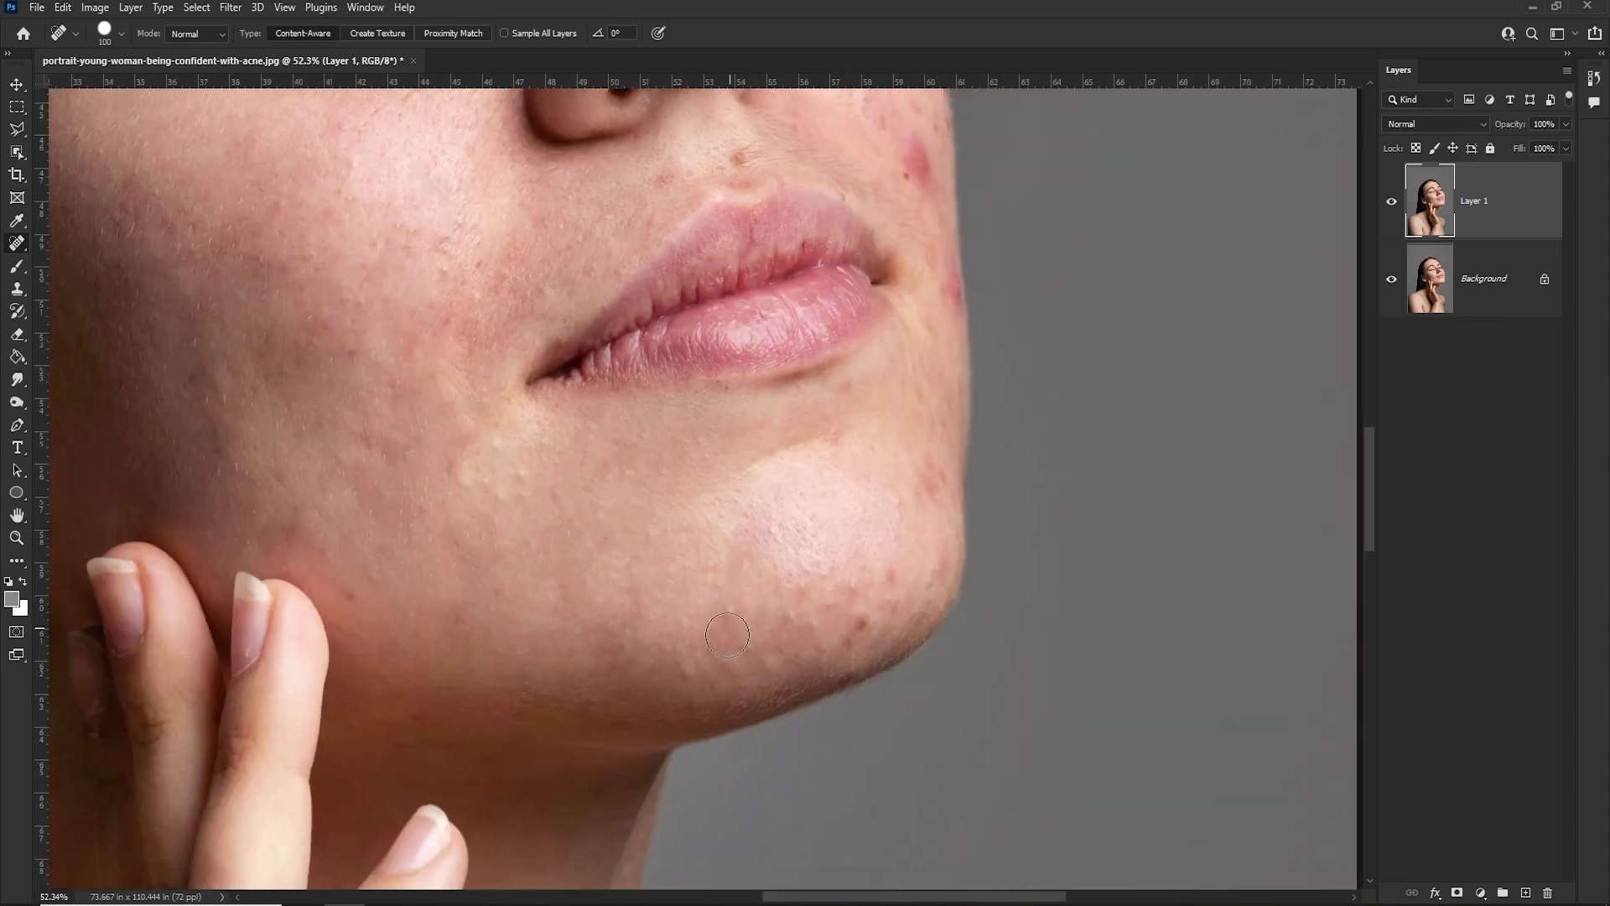
click(688, 673)
click(839, 625)
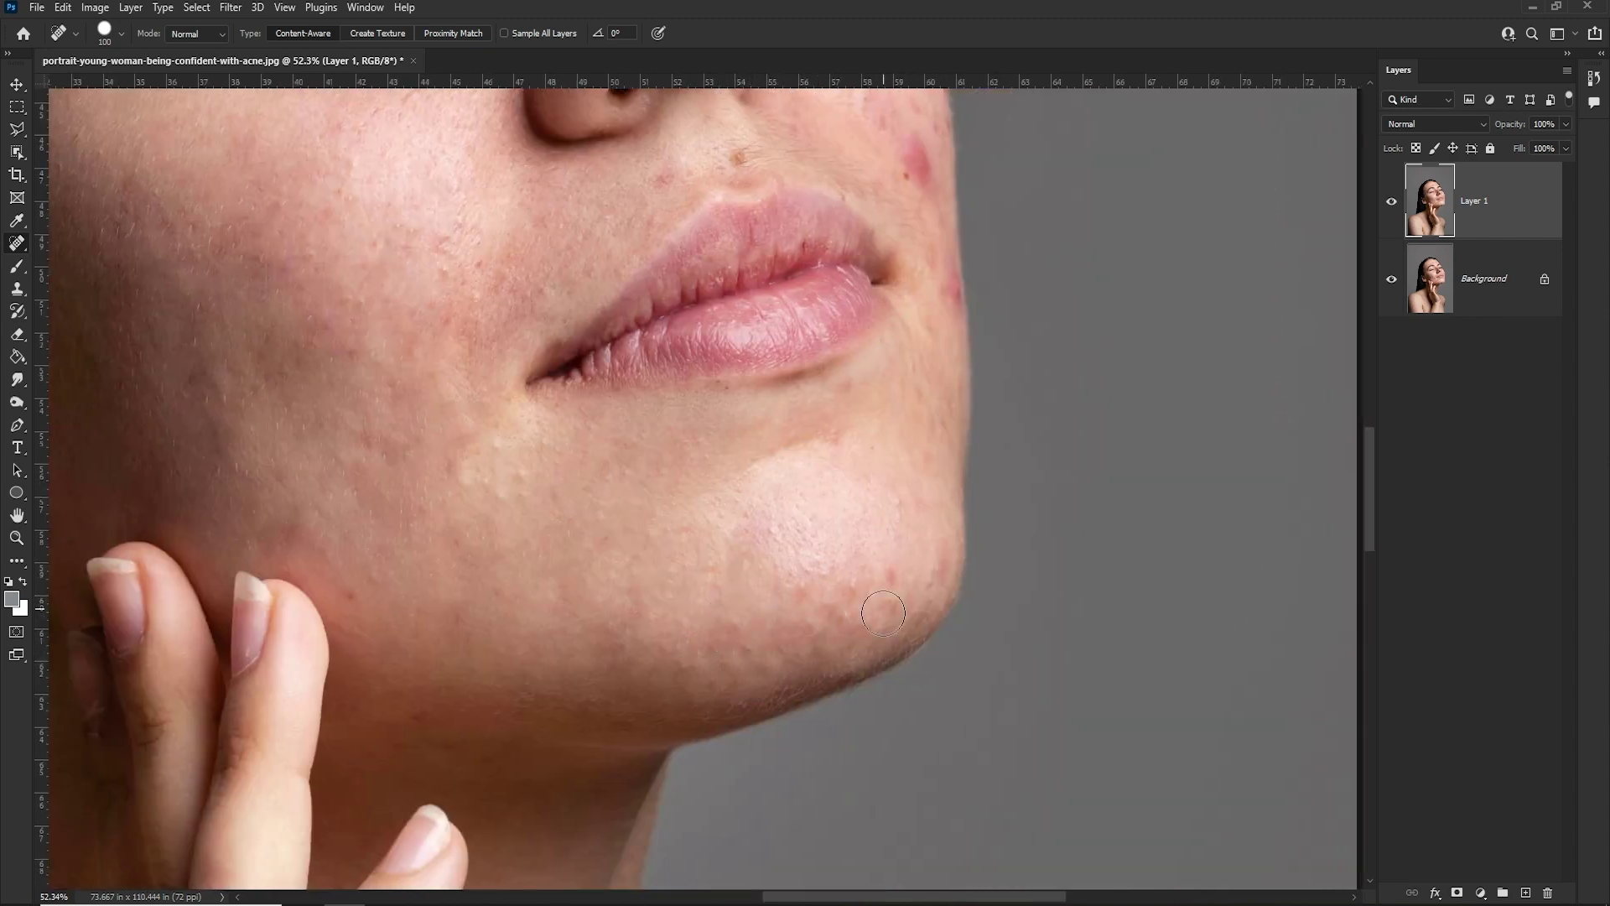
Heal the acne spots on the right cheek and beside the lips.
scroll(729, 659, down, 2)
drag(729, 658, 731, 843)
click(861, 498)
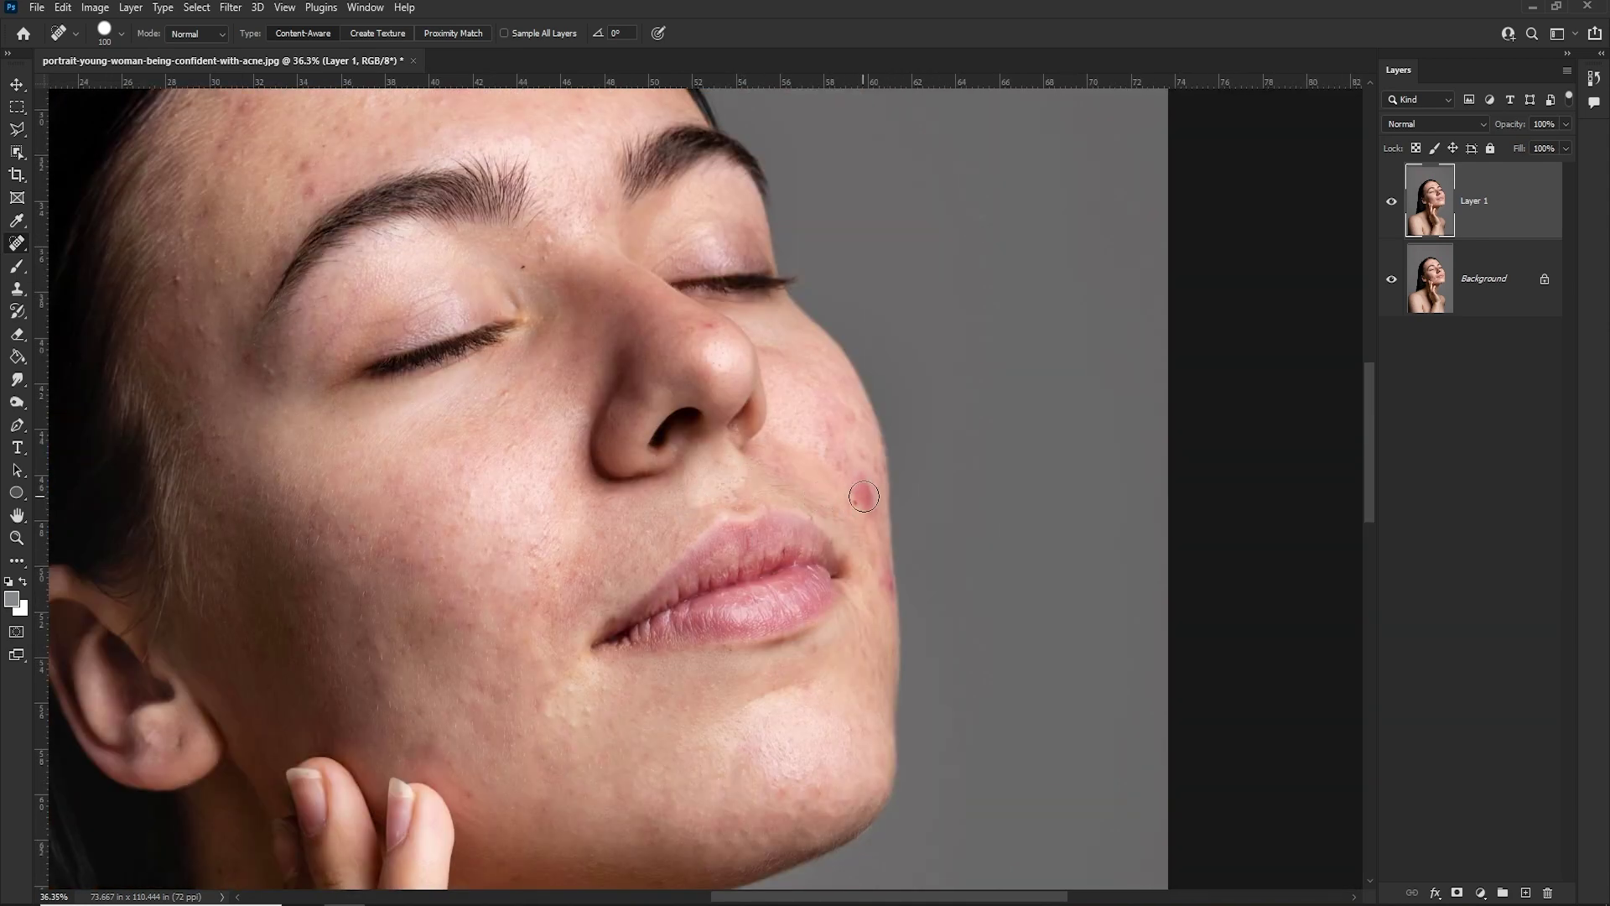
click(843, 428)
click(889, 604)
click(778, 555)
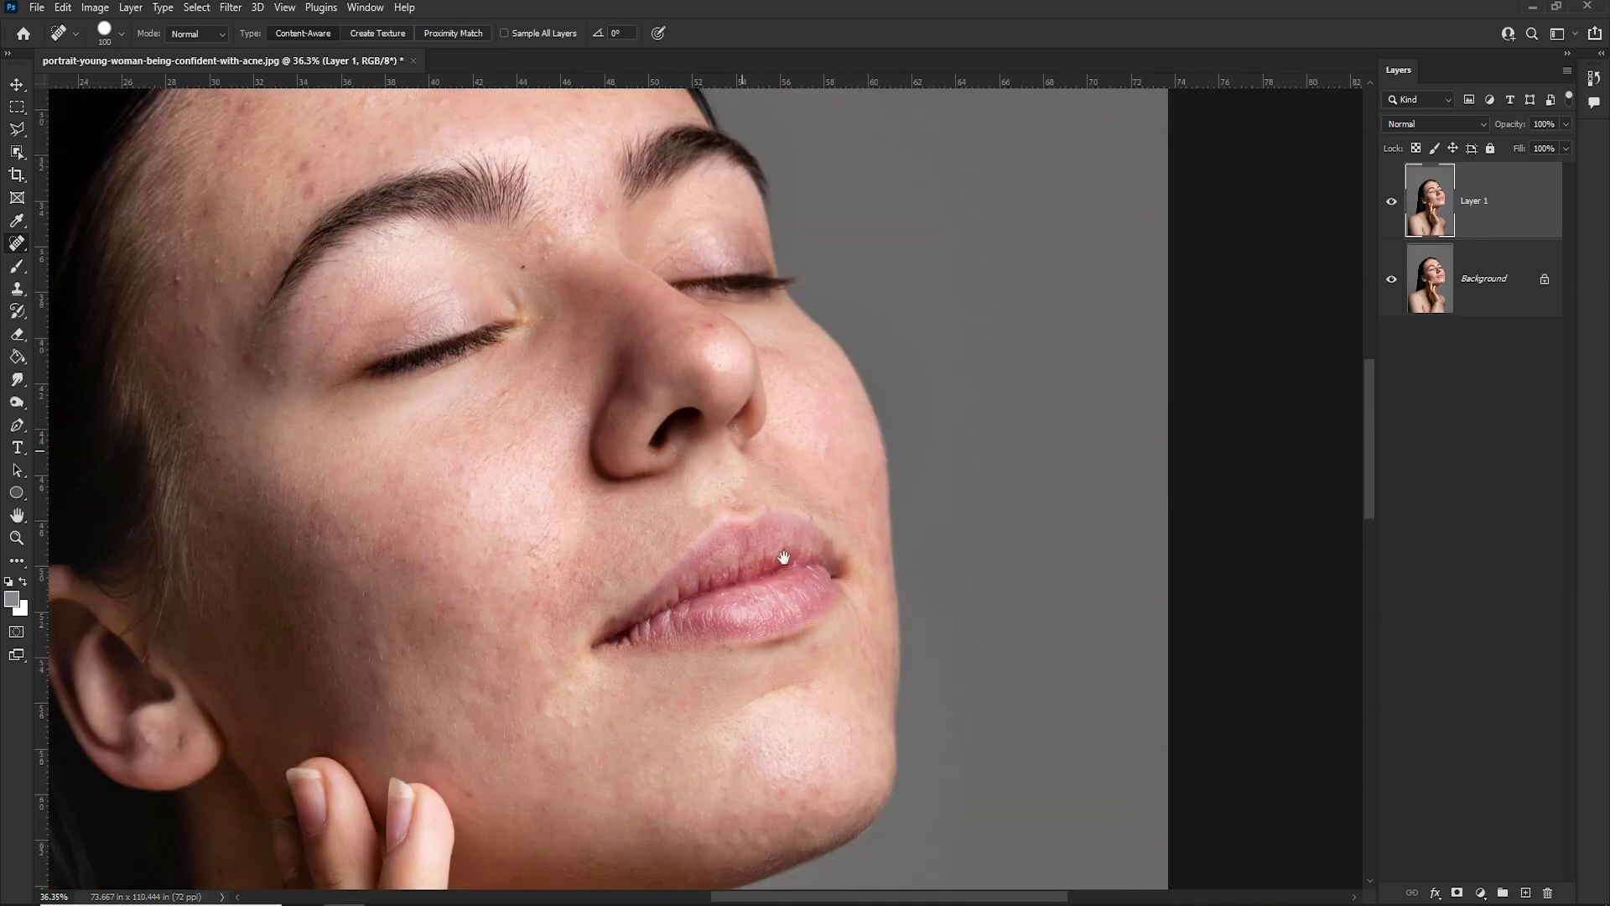
Heal the blemishes near the brows, across the forehead and on the left temple.
drag(694, 317, 789, 560)
click(614, 502)
click(644, 469)
click(535, 321)
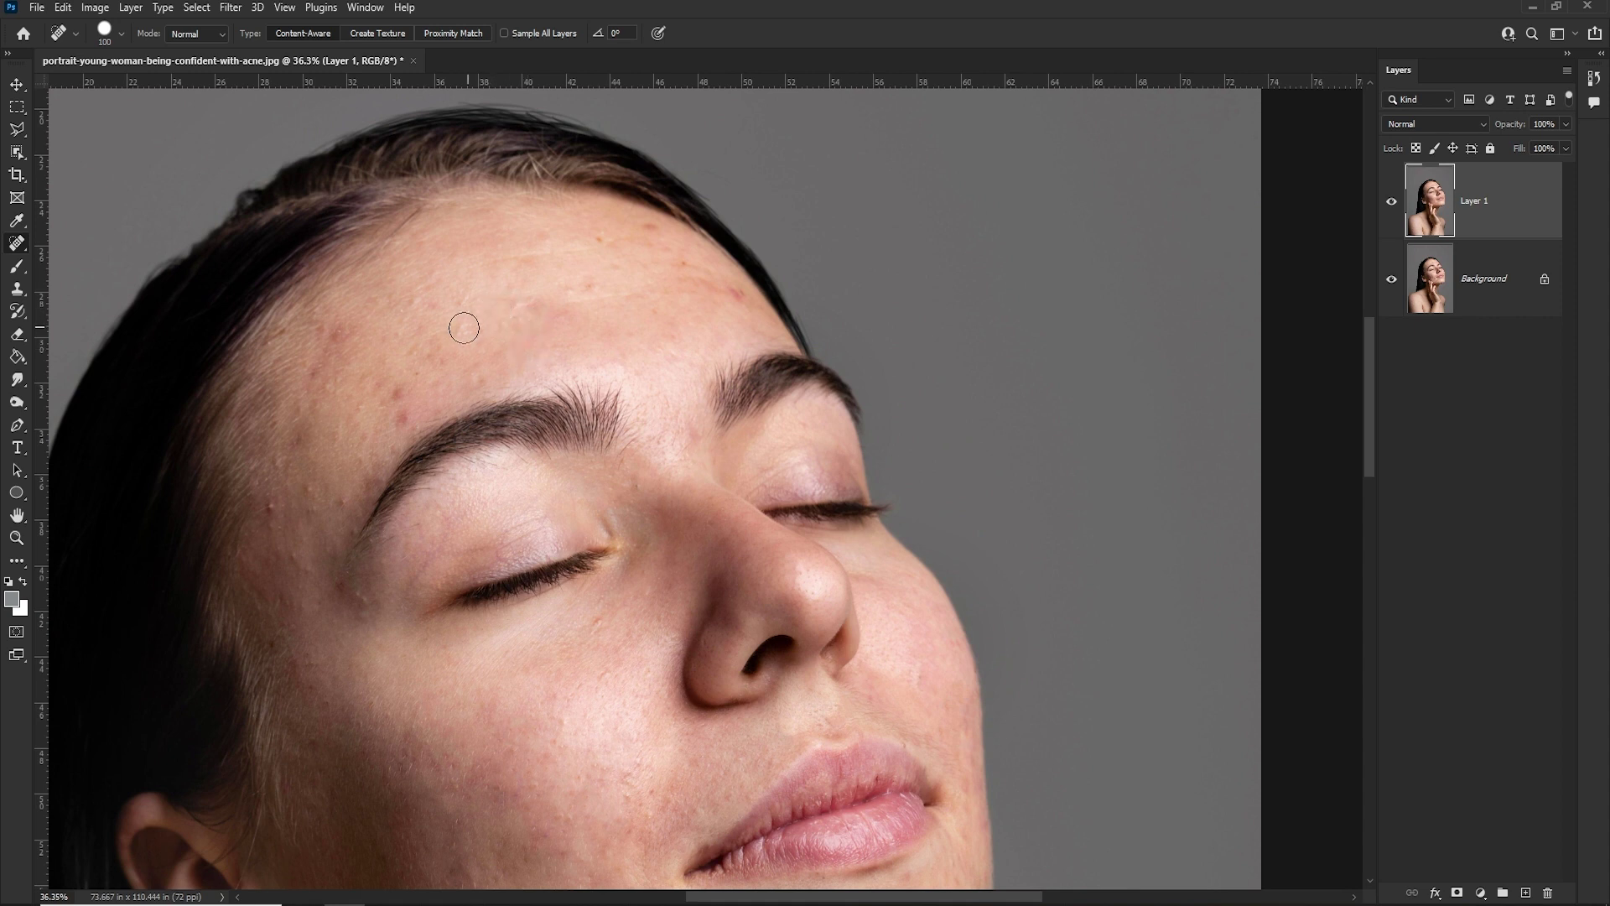
click(398, 415)
click(302, 443)
click(272, 512)
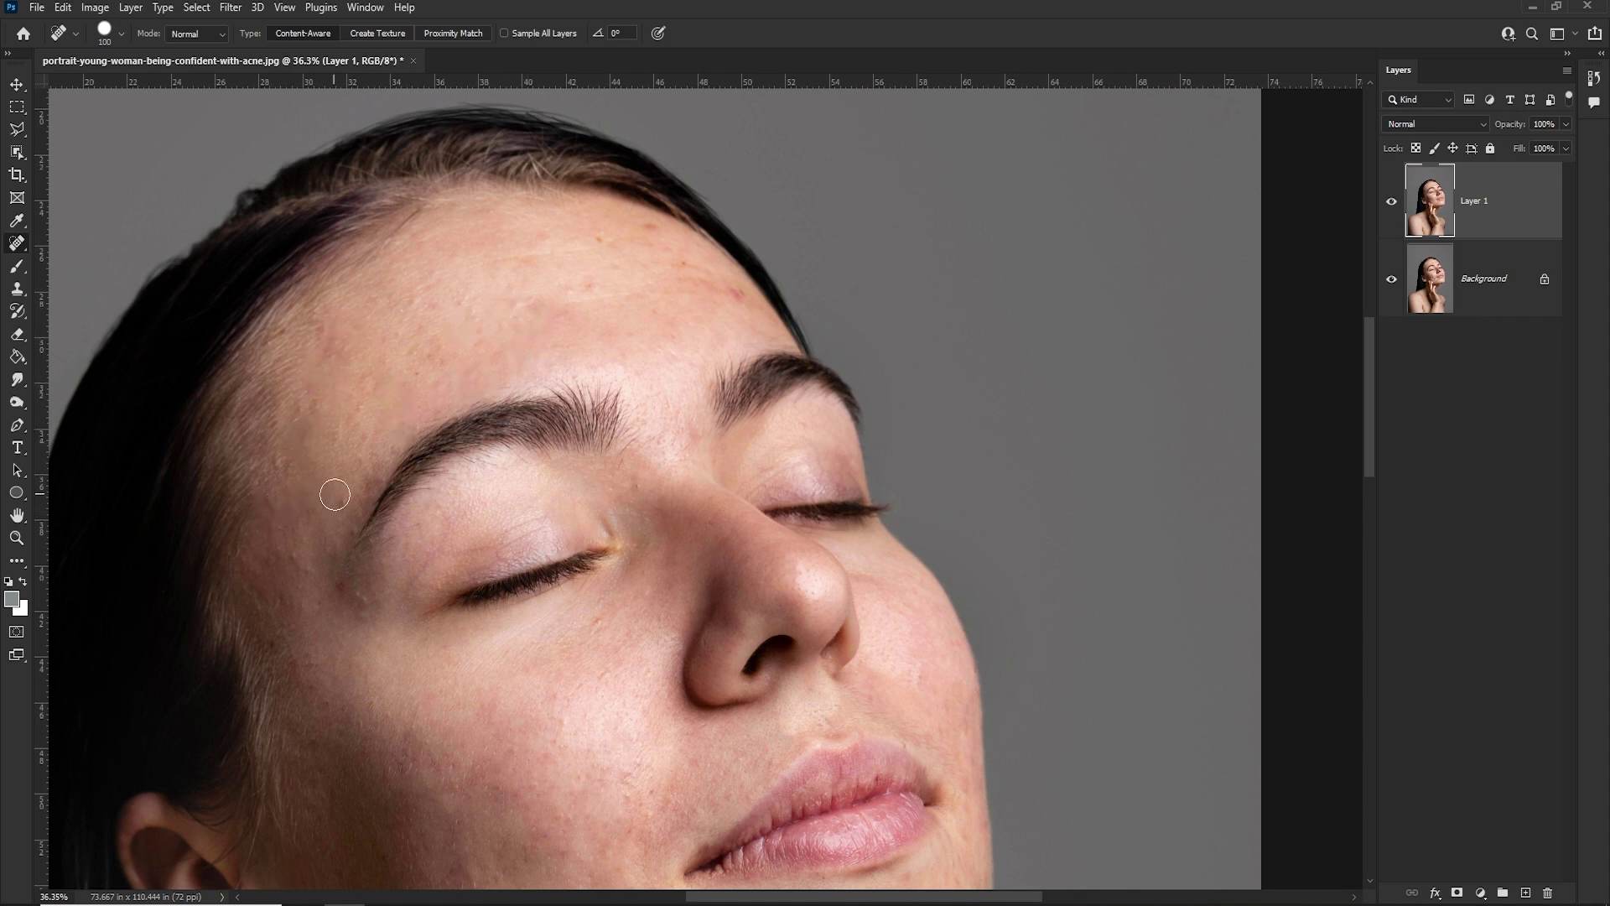
click(335, 493)
click(357, 597)
click(431, 305)
click(535, 302)
click(589, 237)
click(652, 244)
Heal the blemishes on the lower chin and the neck.
scroll(734, 293, down, 5)
scroll(731, 277, down, 3)
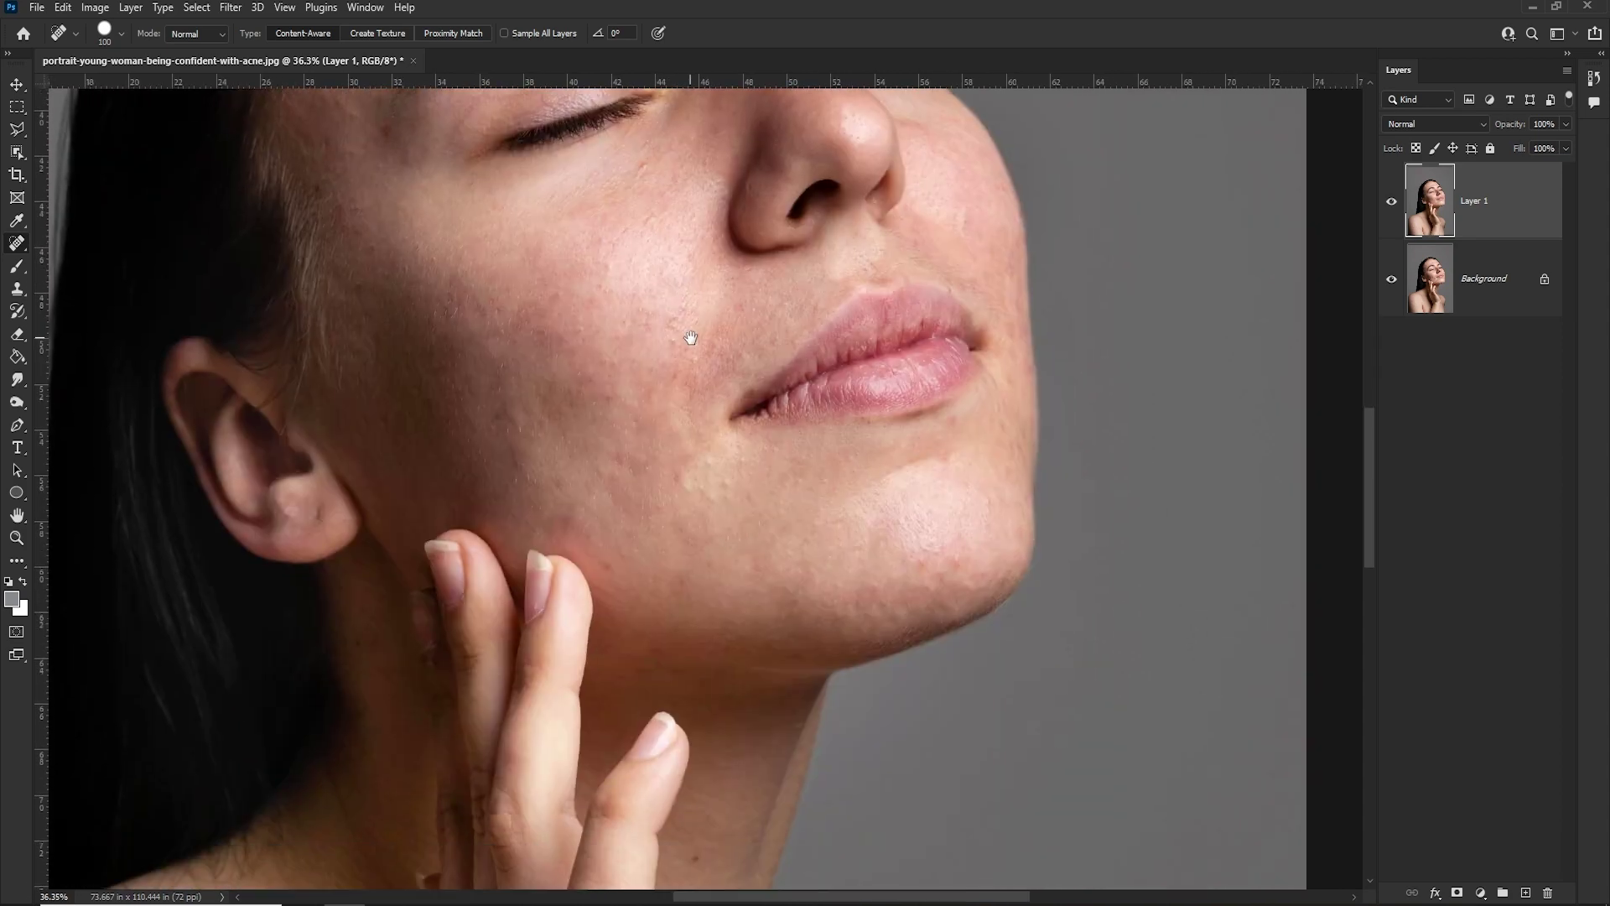
scroll(691, 324, down, 1)
click(867, 610)
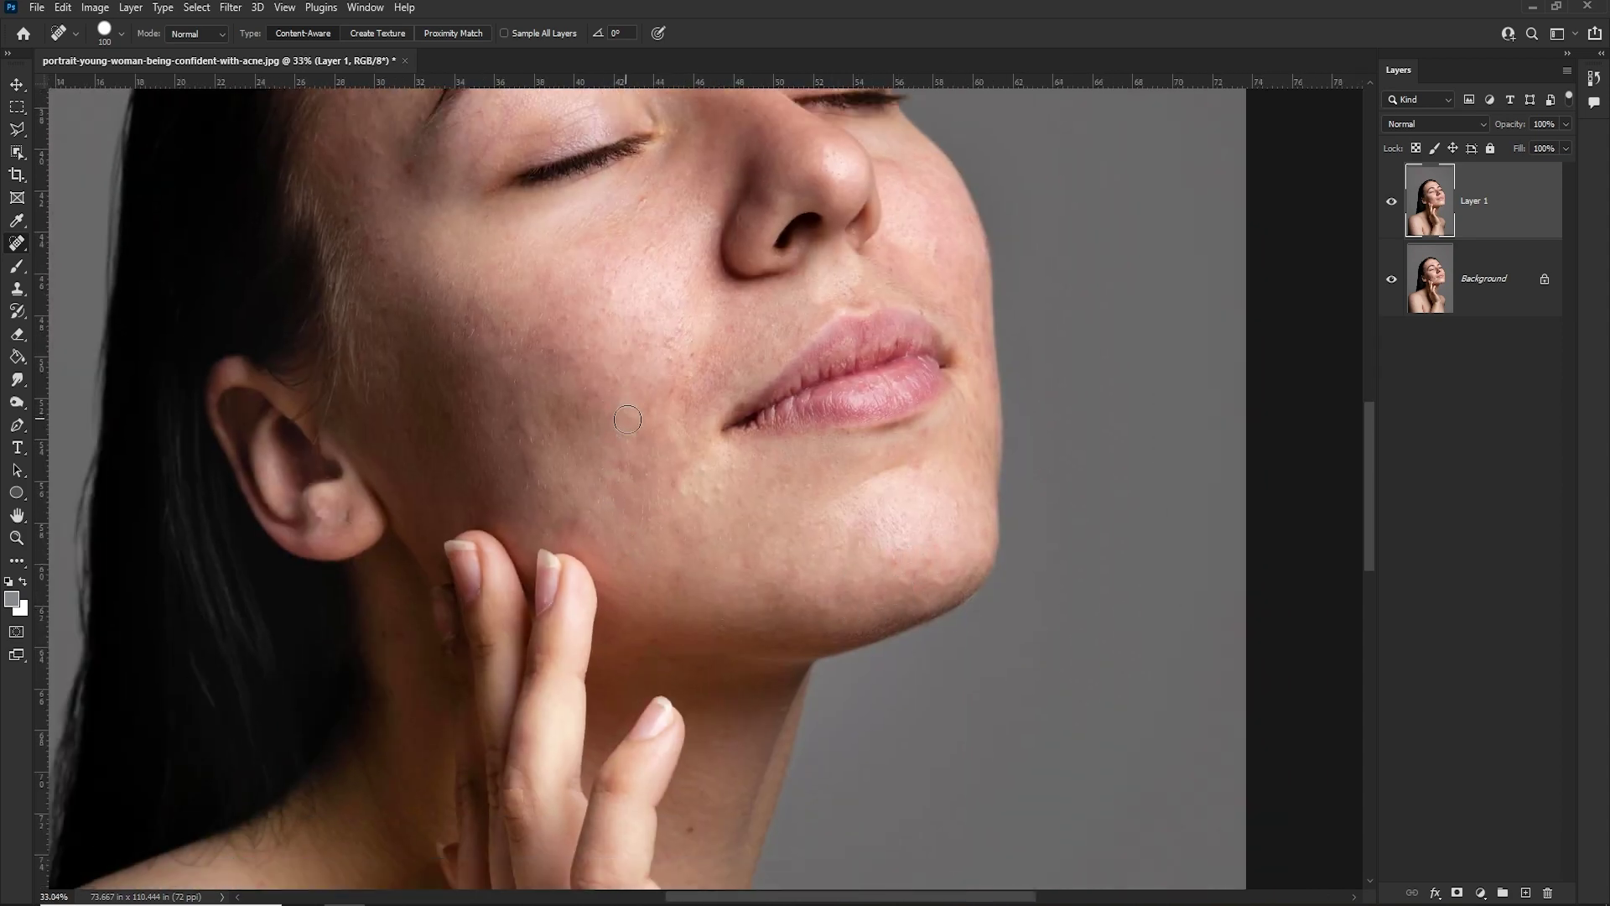
scroll(566, 436, down, 3)
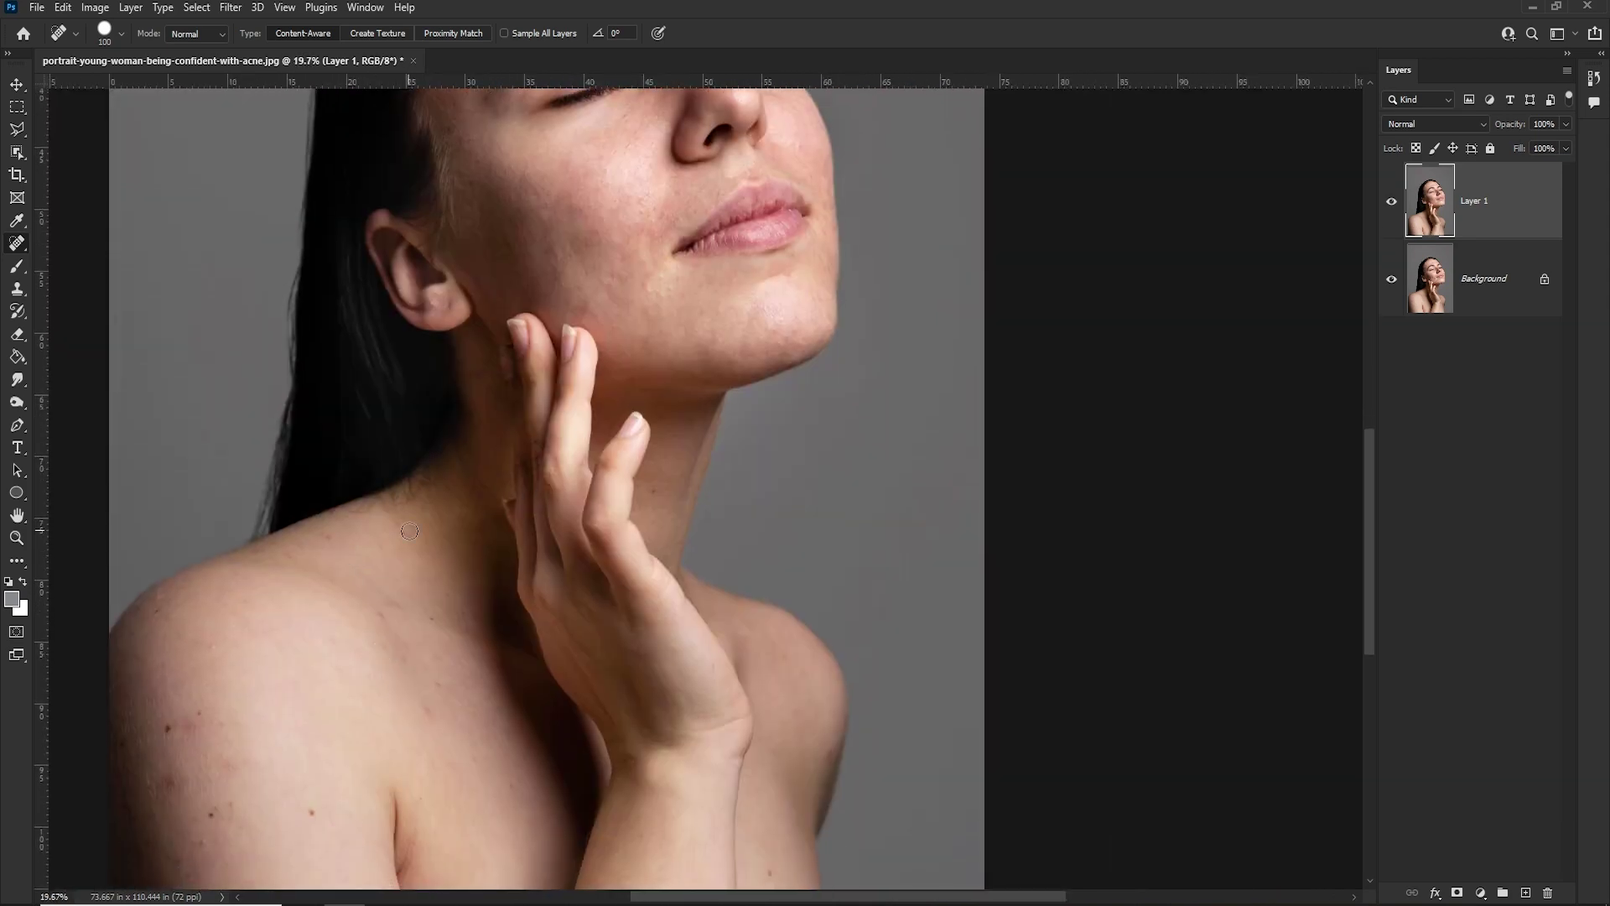
click(429, 618)
Heal the acne spots on the left shoulder.
drag(431, 683, 632, 468)
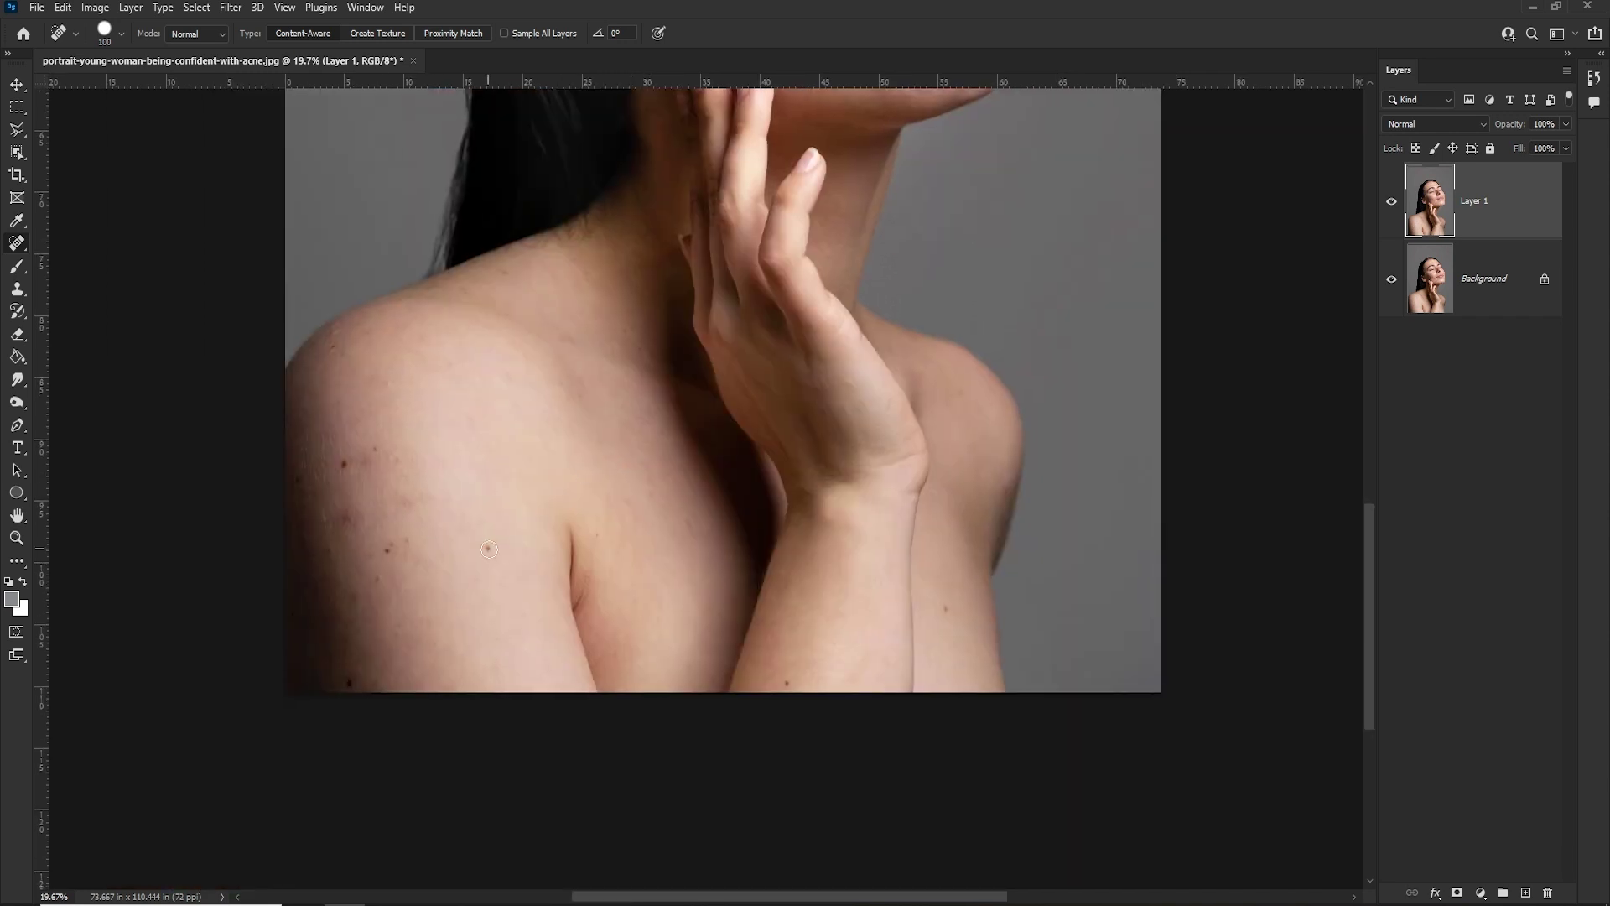
click(341, 520)
click(379, 577)
click(409, 541)
click(349, 681)
click(468, 292)
Return to the full face and heal the remaining upper and lower cheek blemishes.
scroll(652, 518, down, 3)
drag(762, 125, 735, 329)
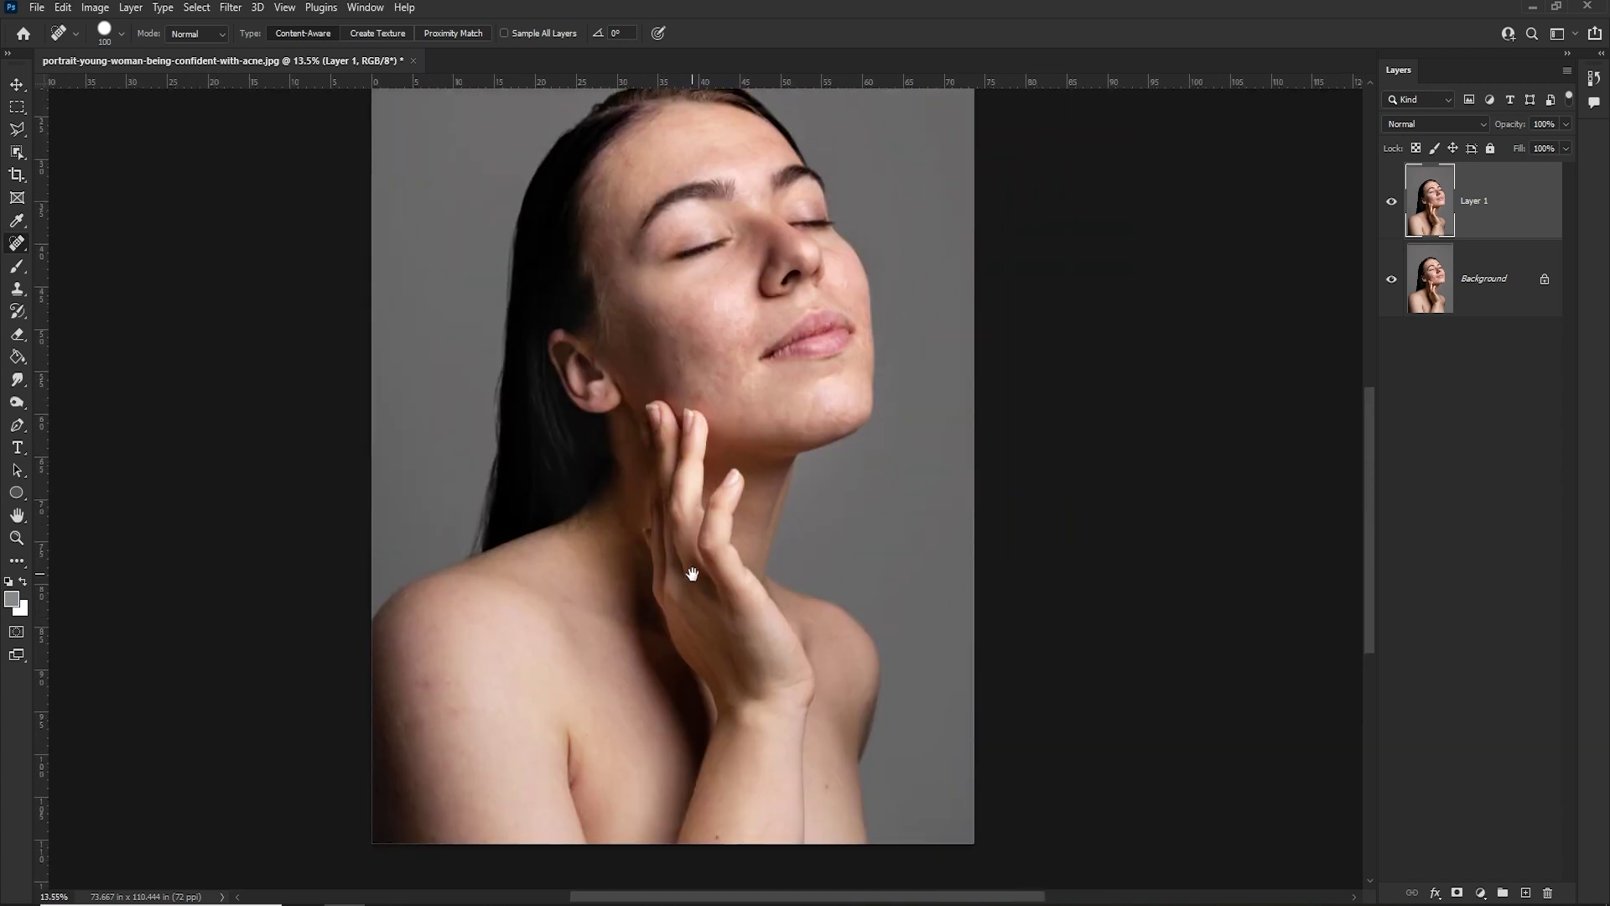
scroll(714, 267, up, 5)
scroll(714, 267, up, 4)
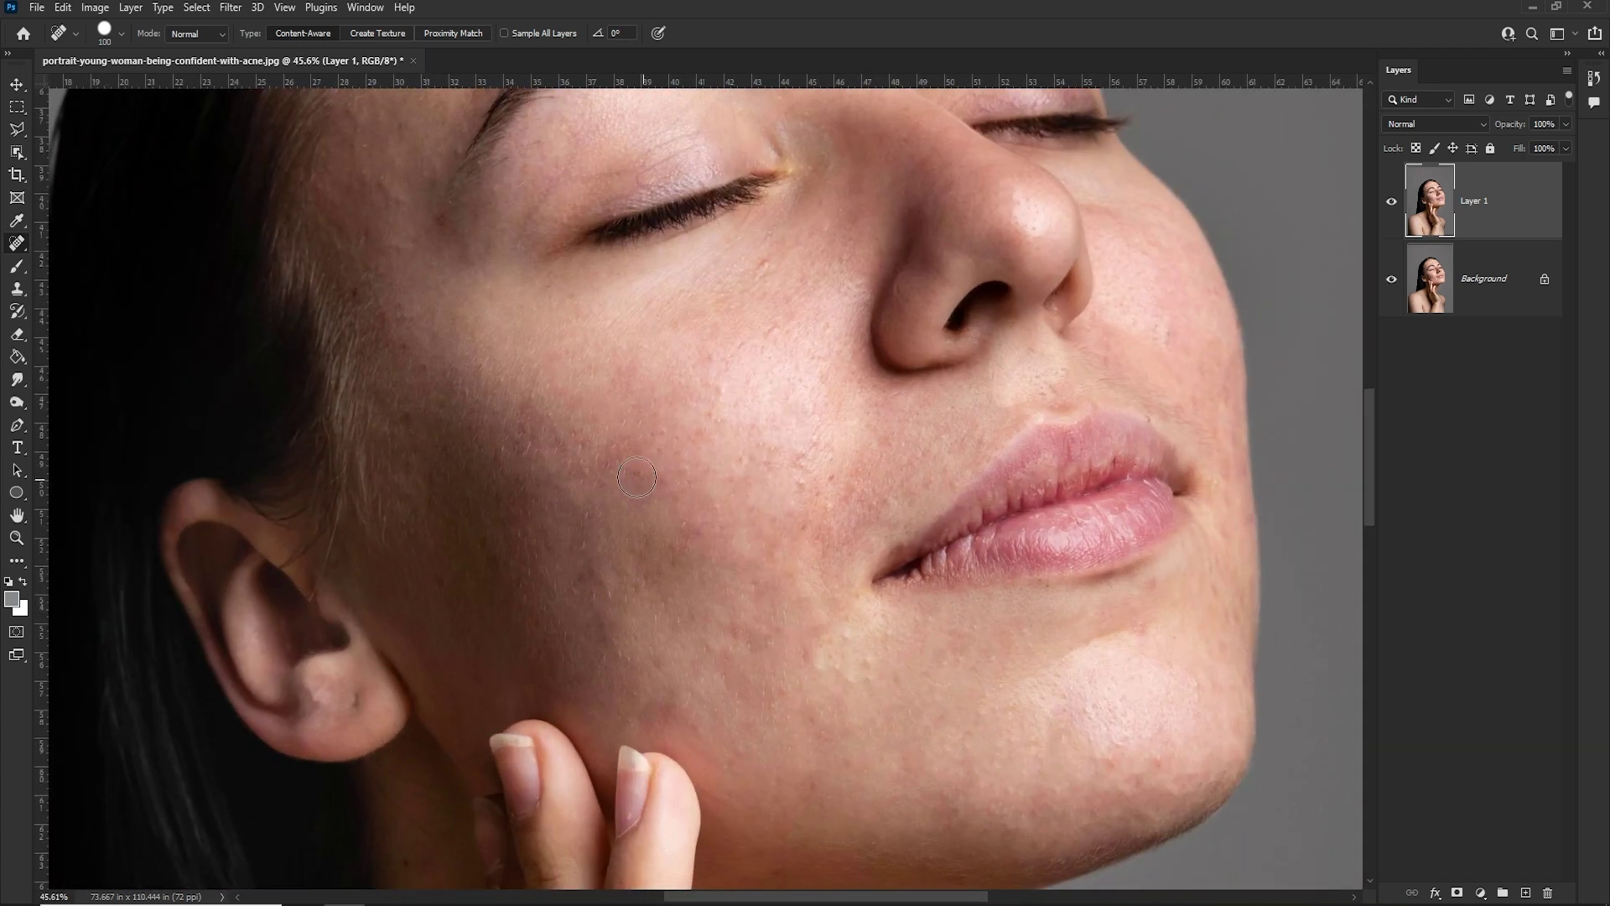
click(685, 469)
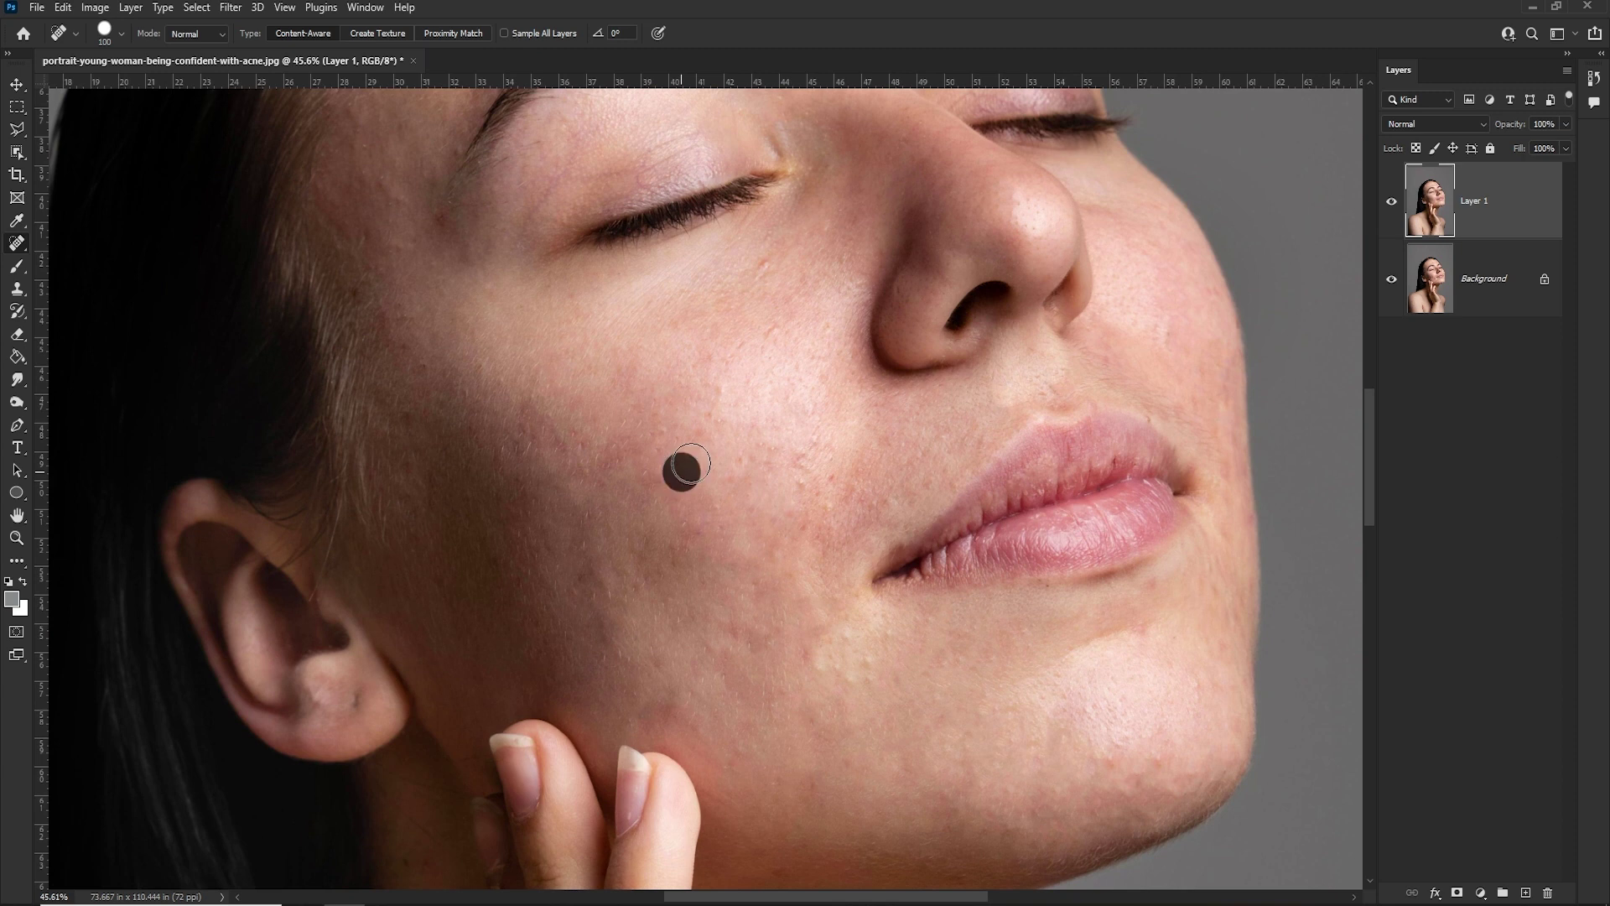
click(765, 258)
click(615, 633)
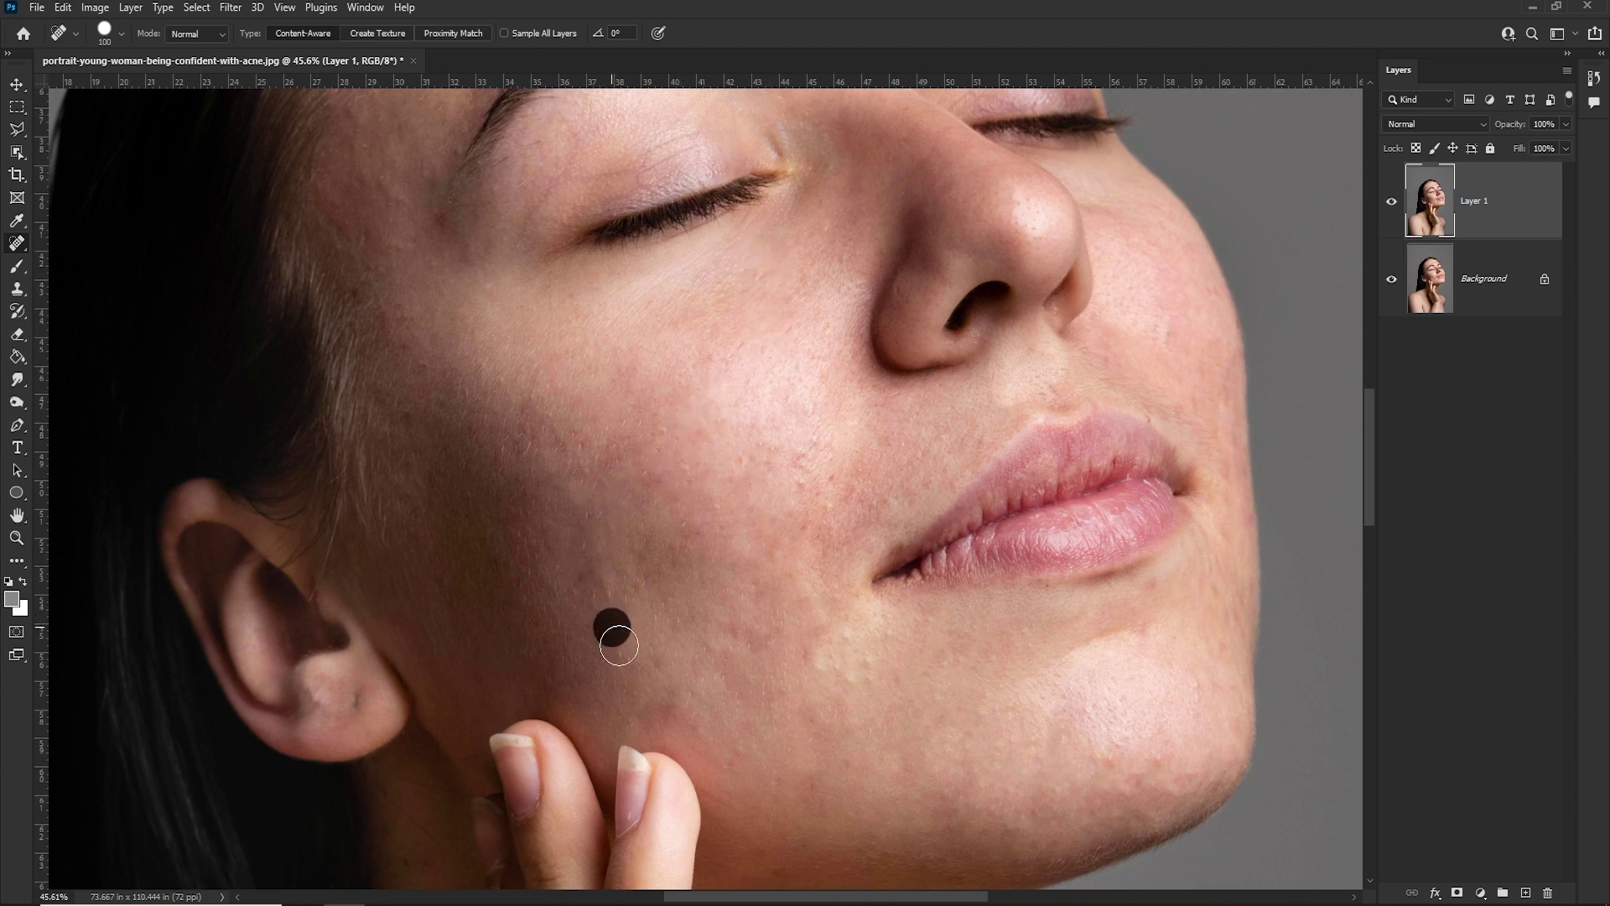
click(662, 707)
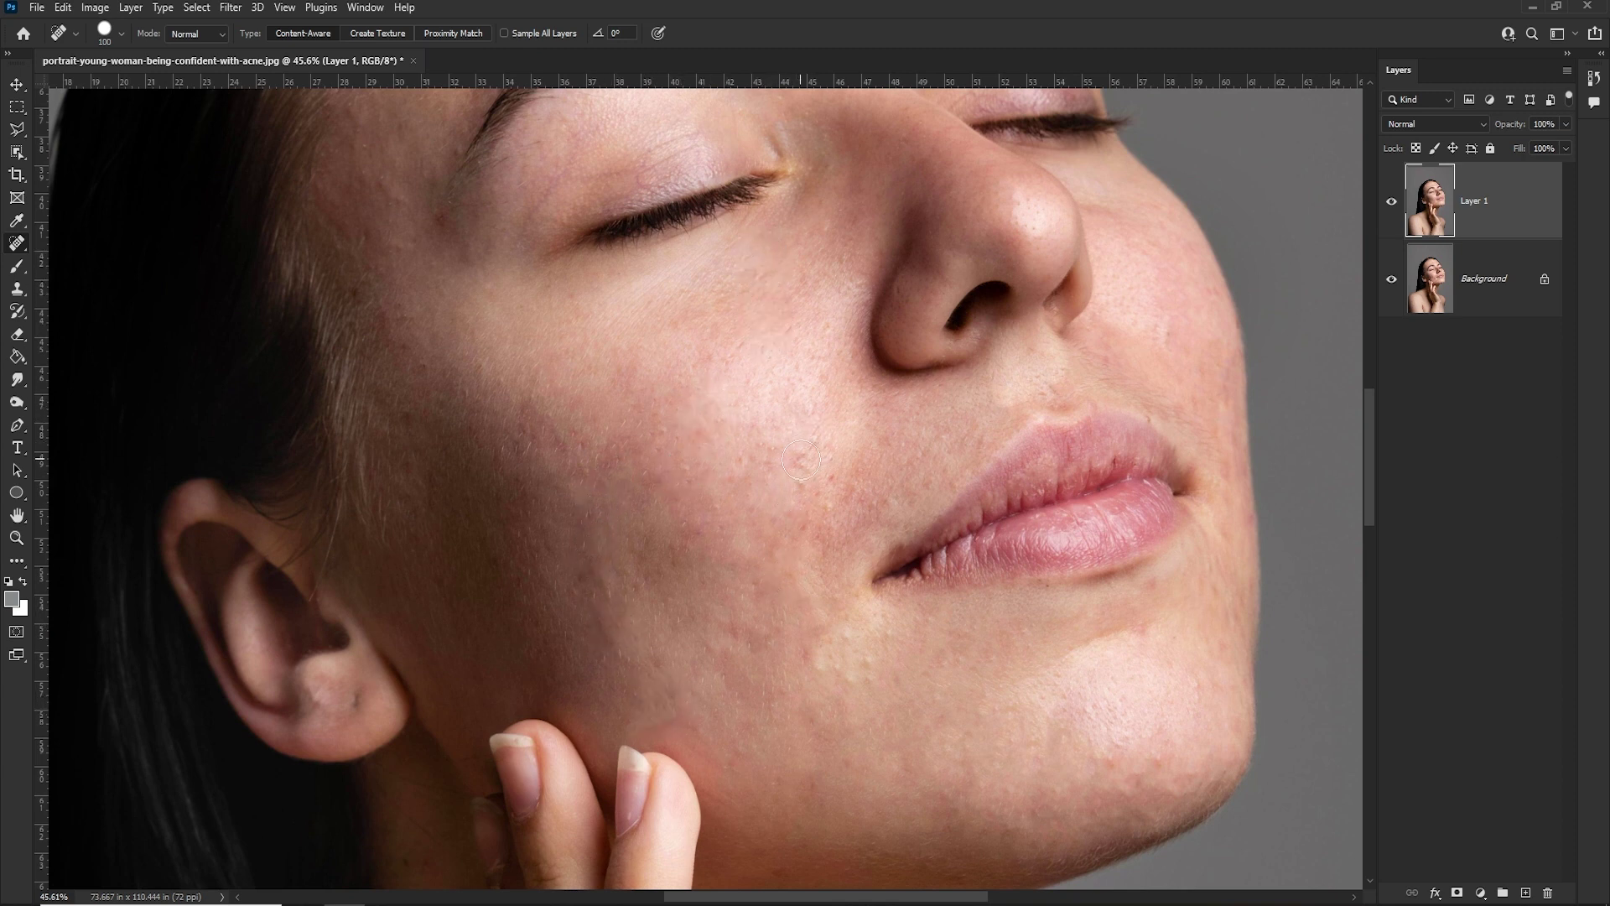
click(834, 662)
scroll(777, 614, down, 2)
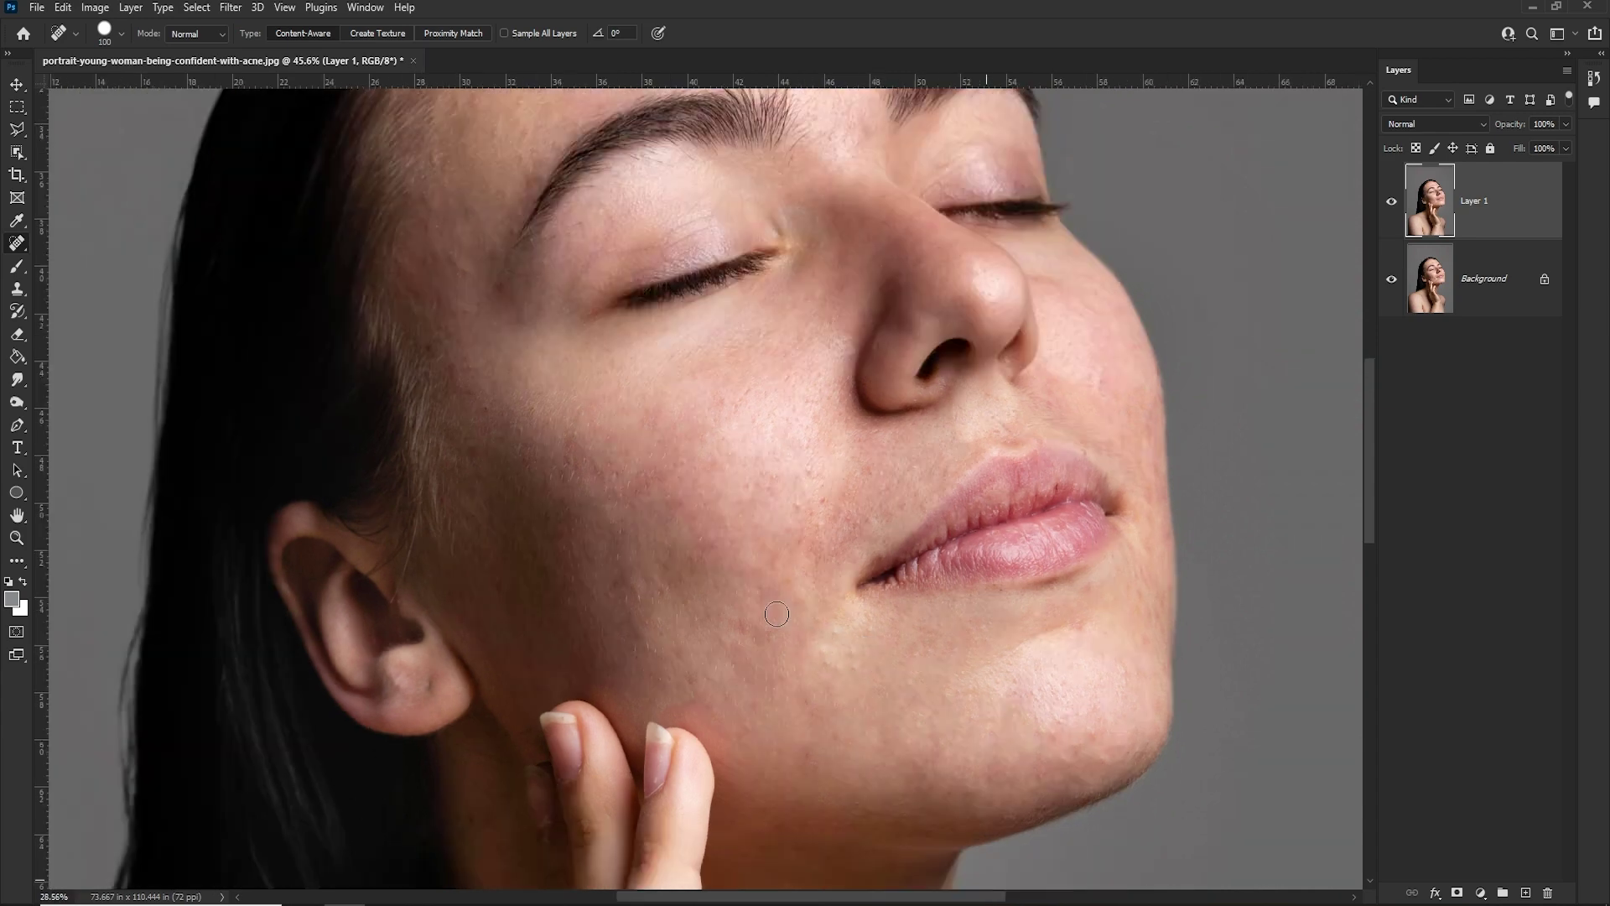
scroll(776, 614, down, 2)
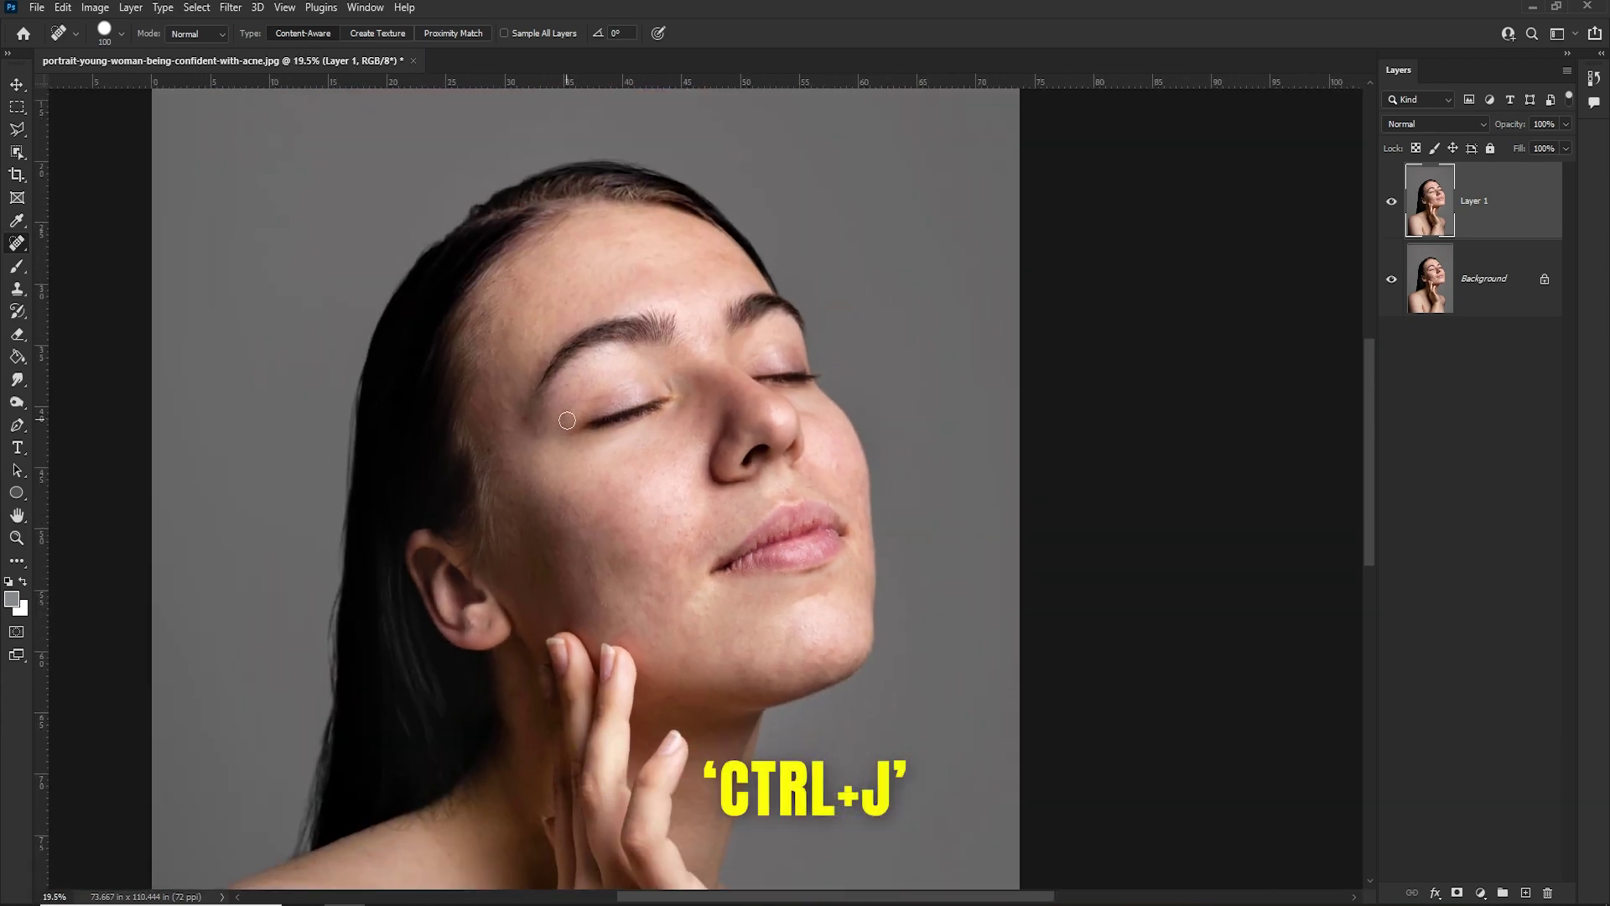
Duplicate Layer 1 and set the copy's blend mode to Vivid Light.
key(ctrl+j)
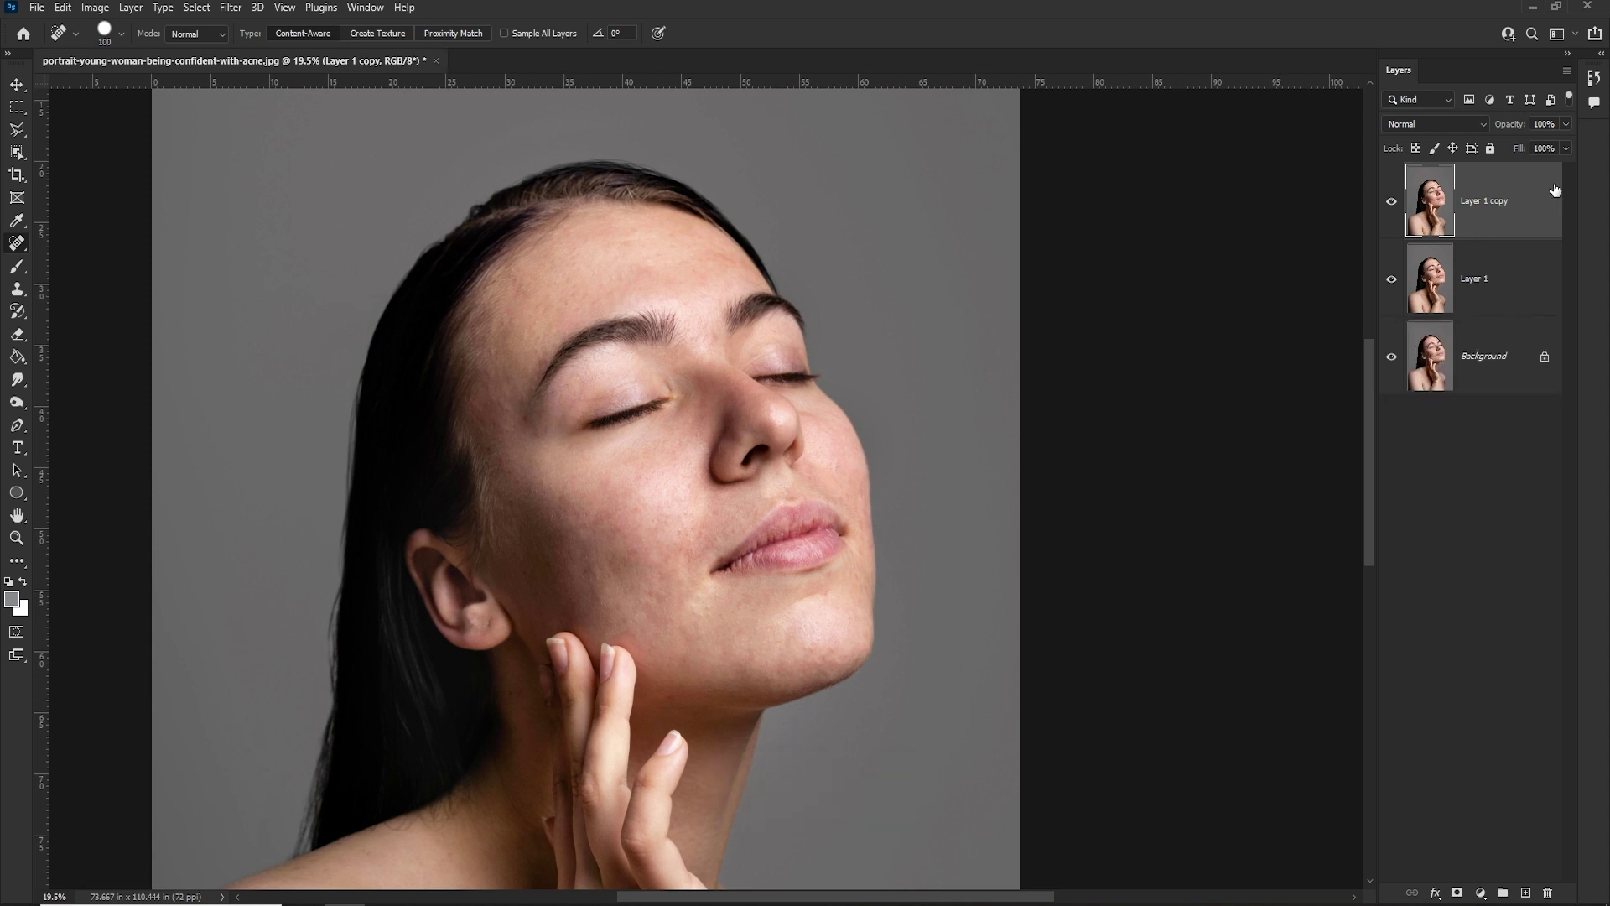
click(1425, 124)
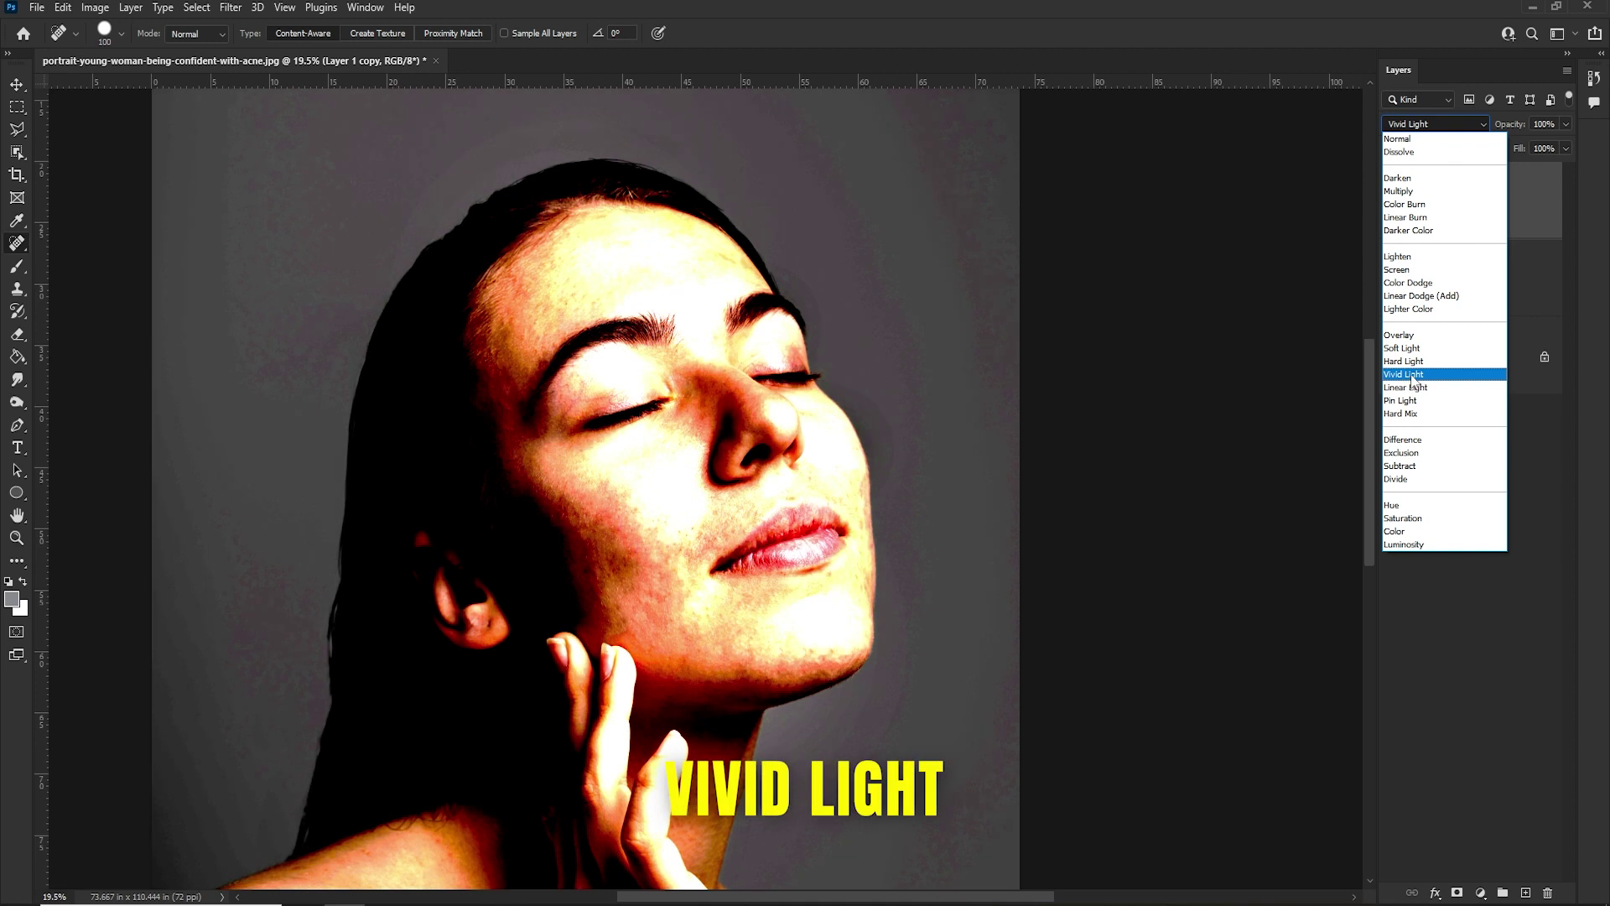
click(1414, 375)
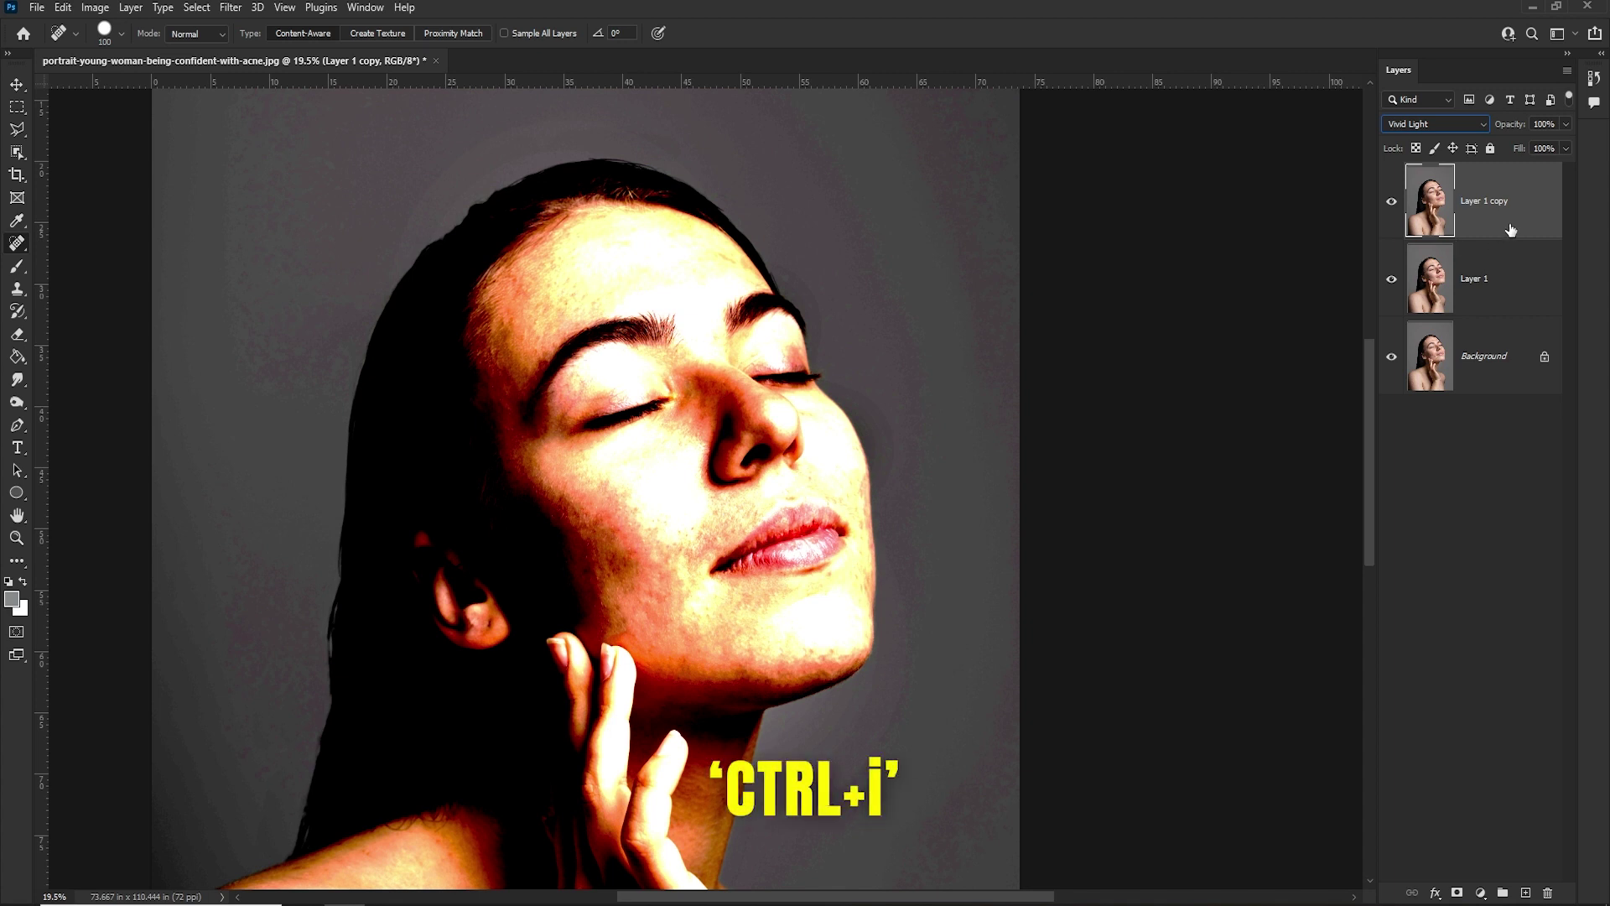
Invert Layer 1 copy and convert it to a smart object.
key(ctrl+i)
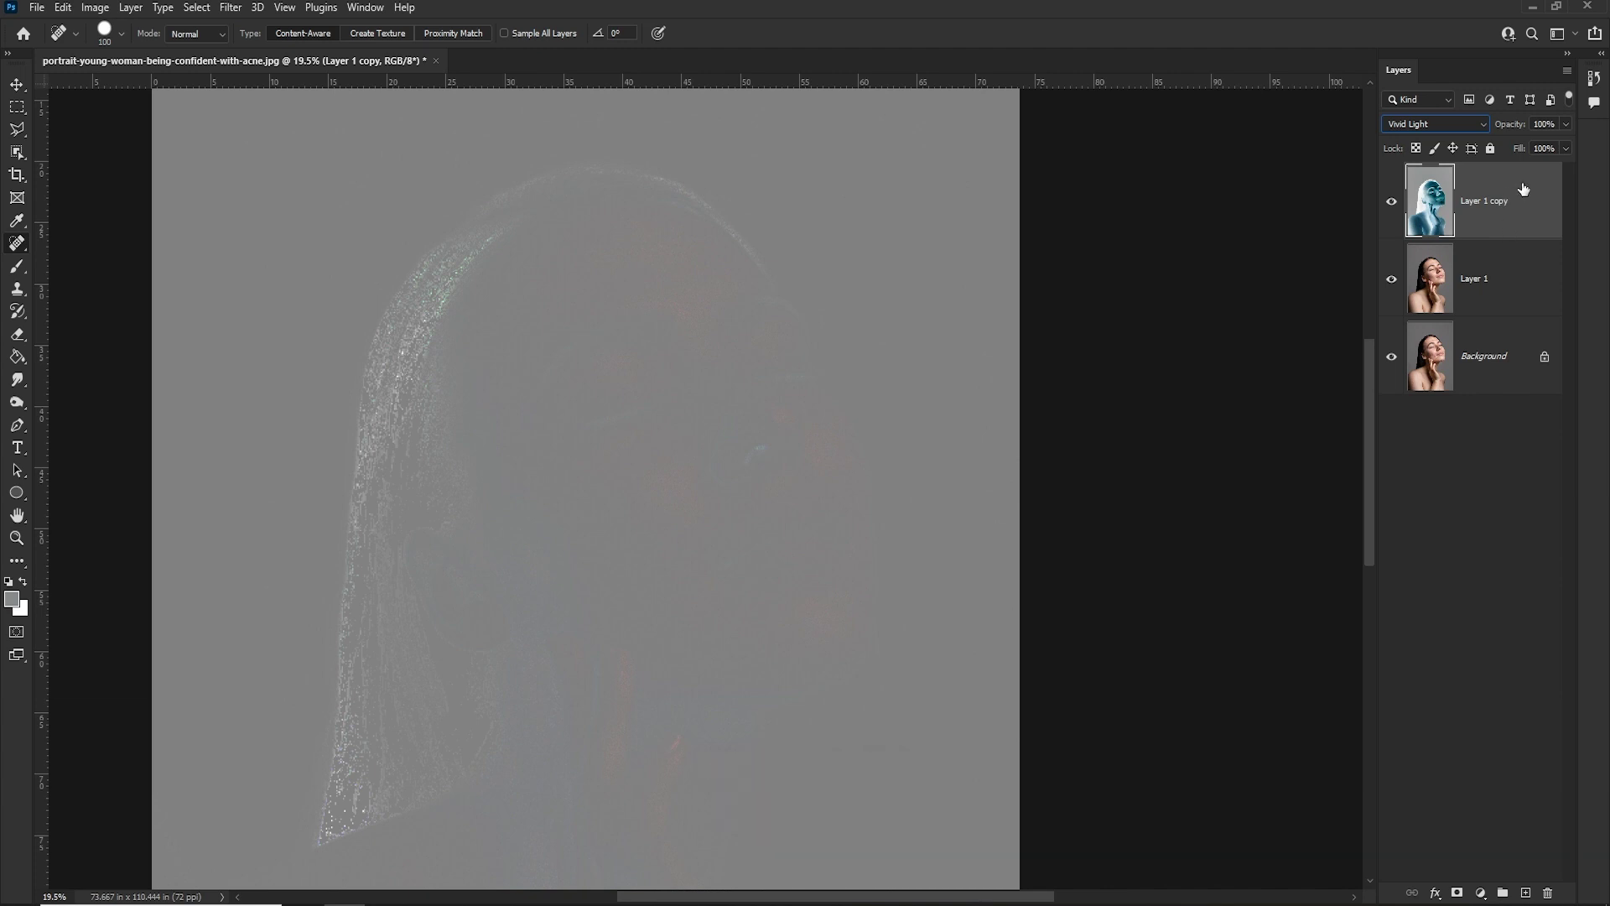
right_click(1519, 192)
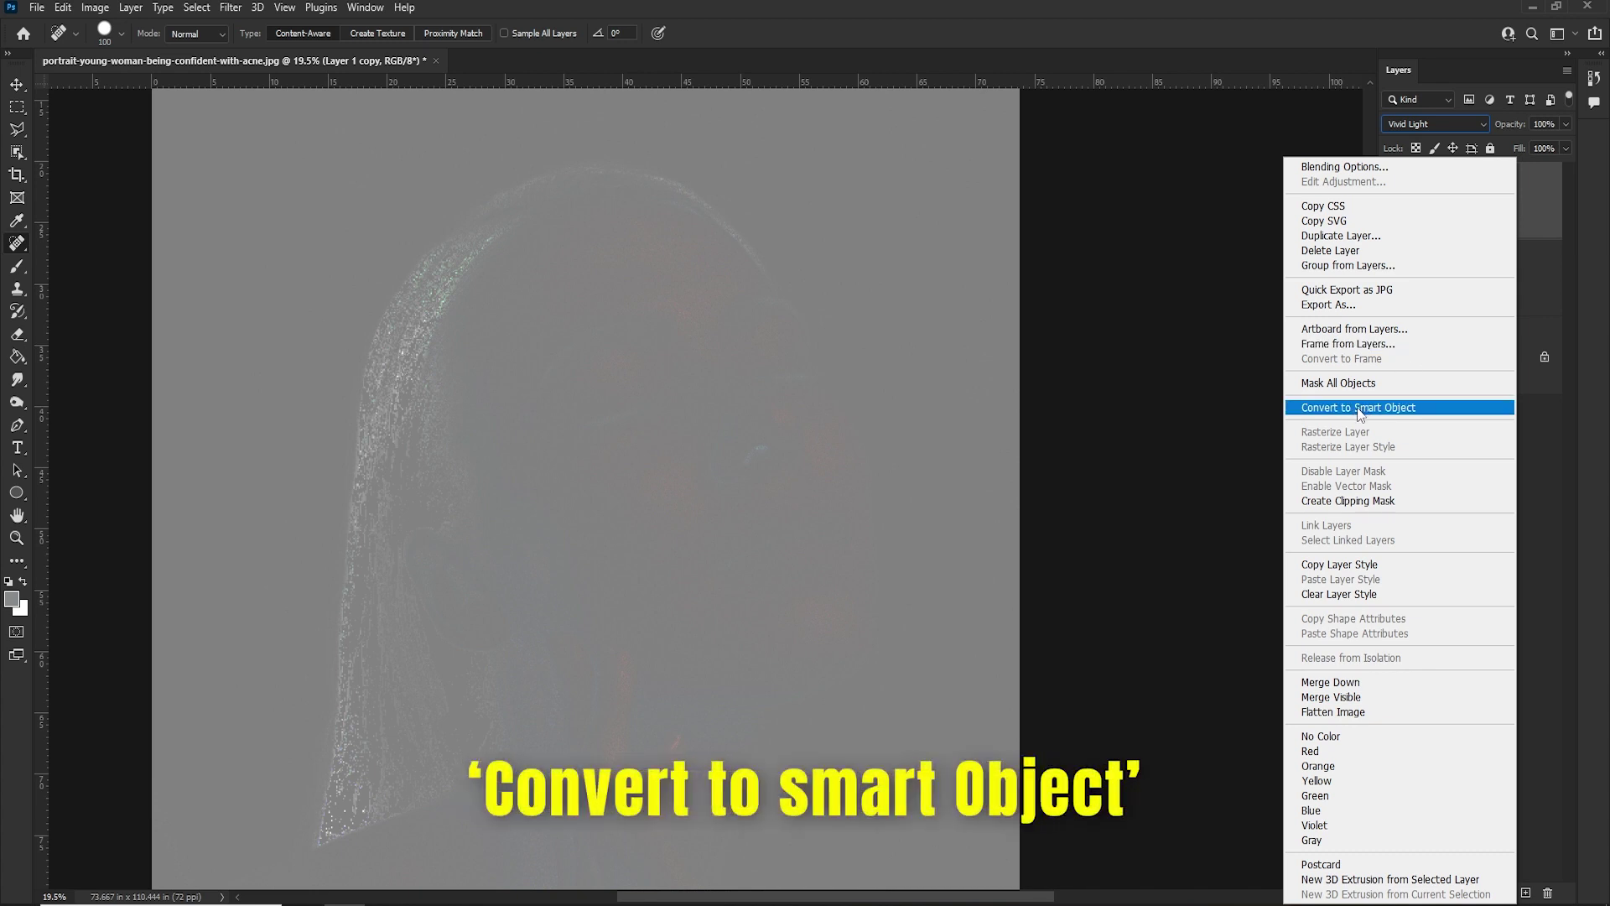
click(1359, 407)
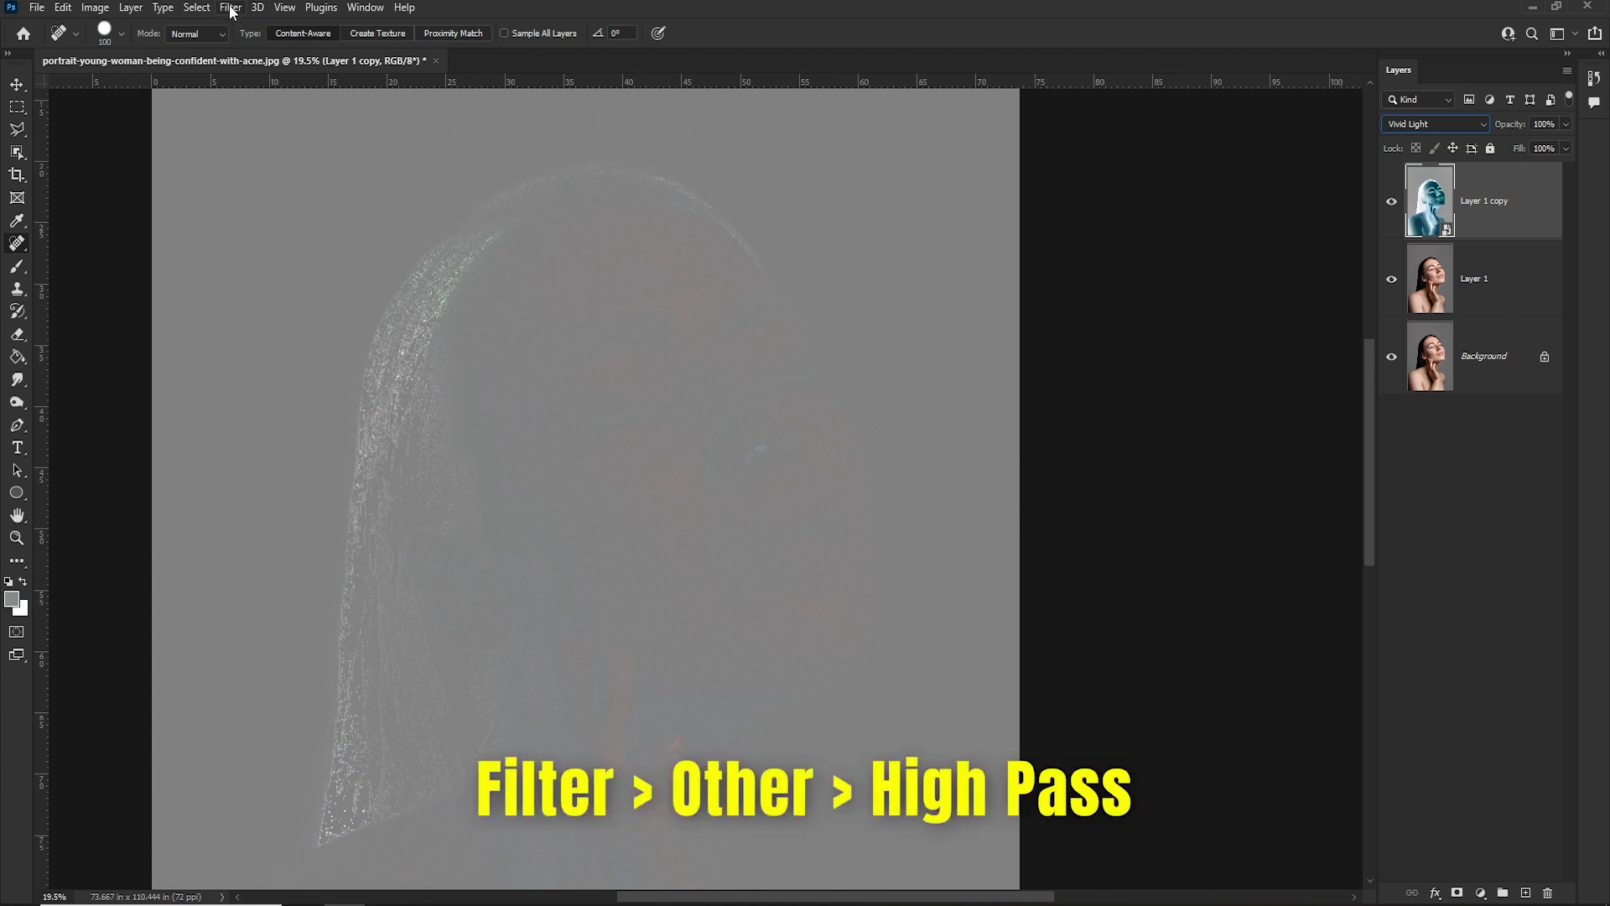
Apply Filter > Other > High Pass with a 22.2-pixel radius to Layer 1 copy.
click(232, 11)
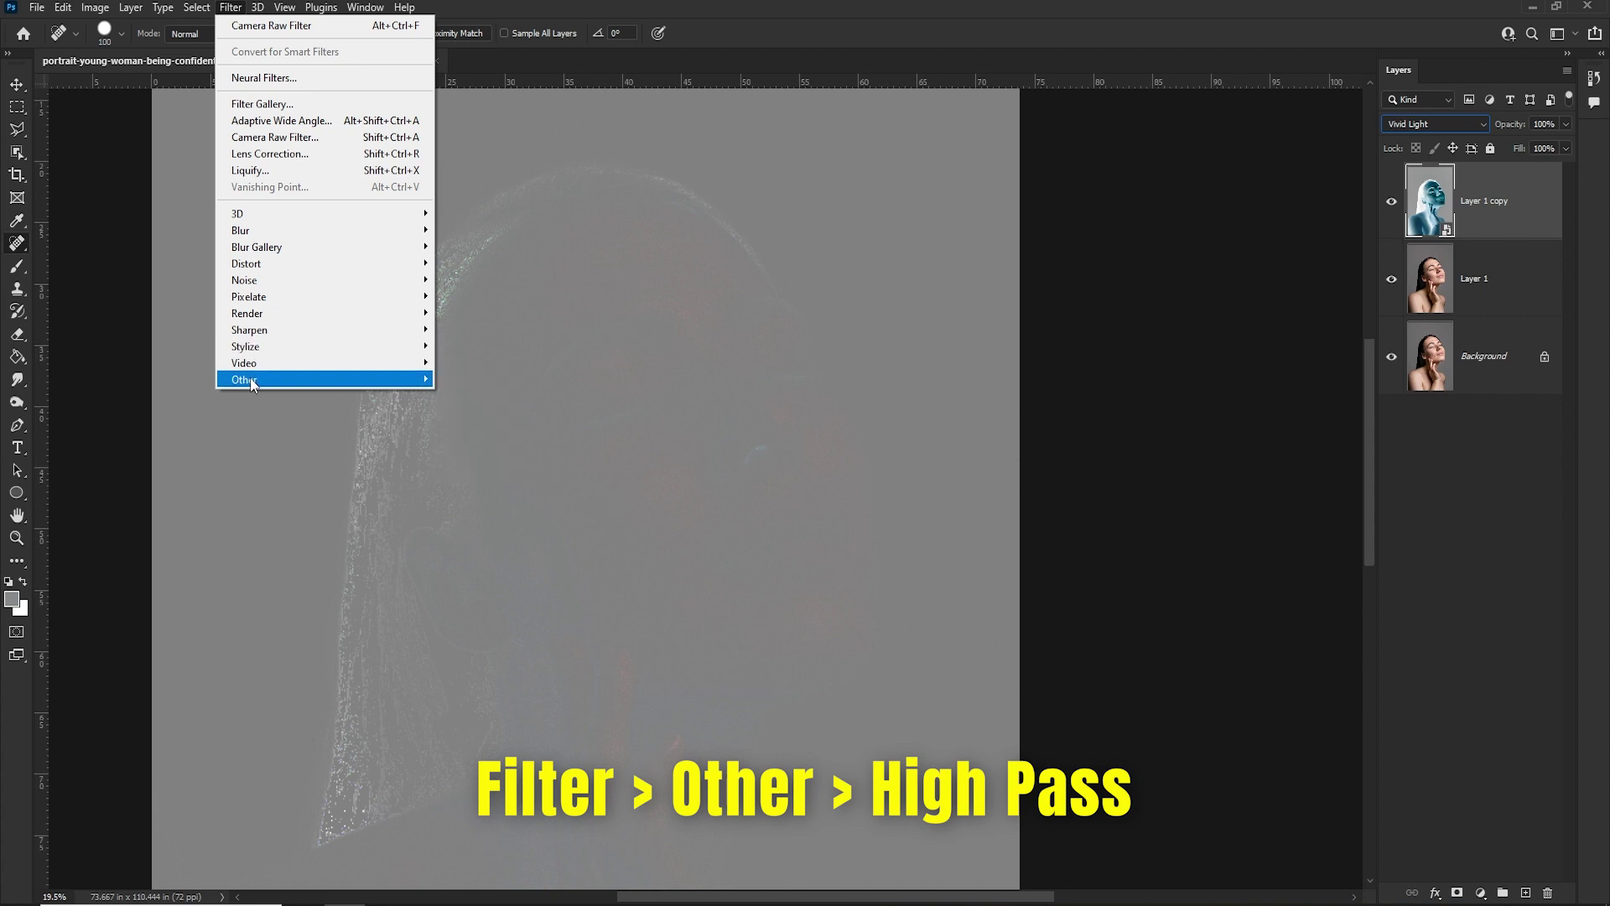
mouse_move(322, 379)
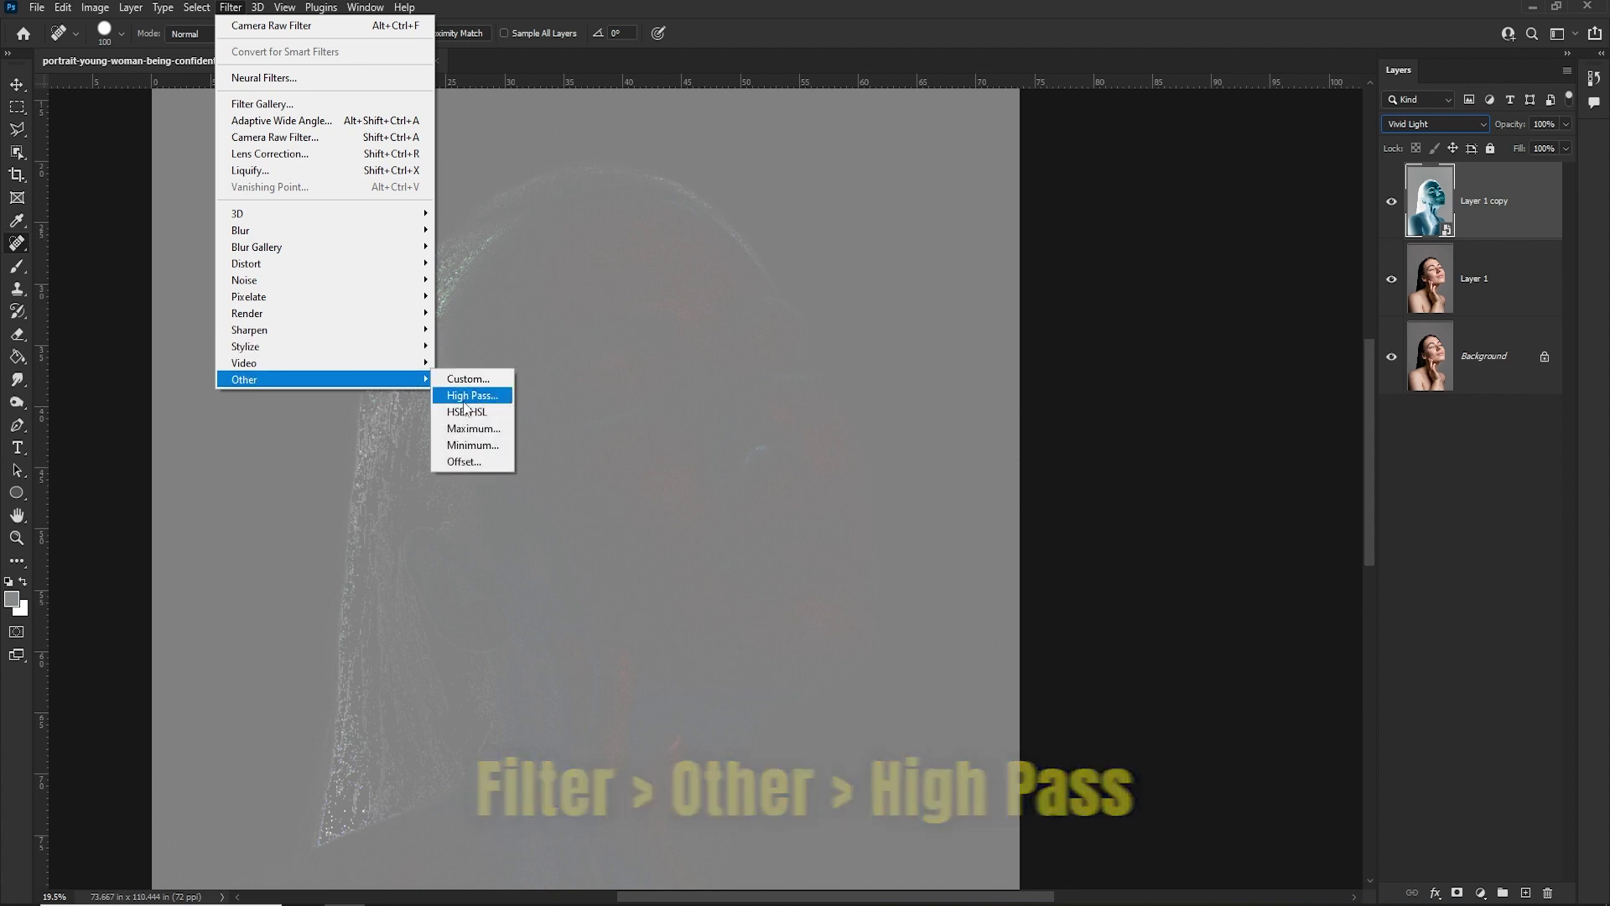
click(474, 398)
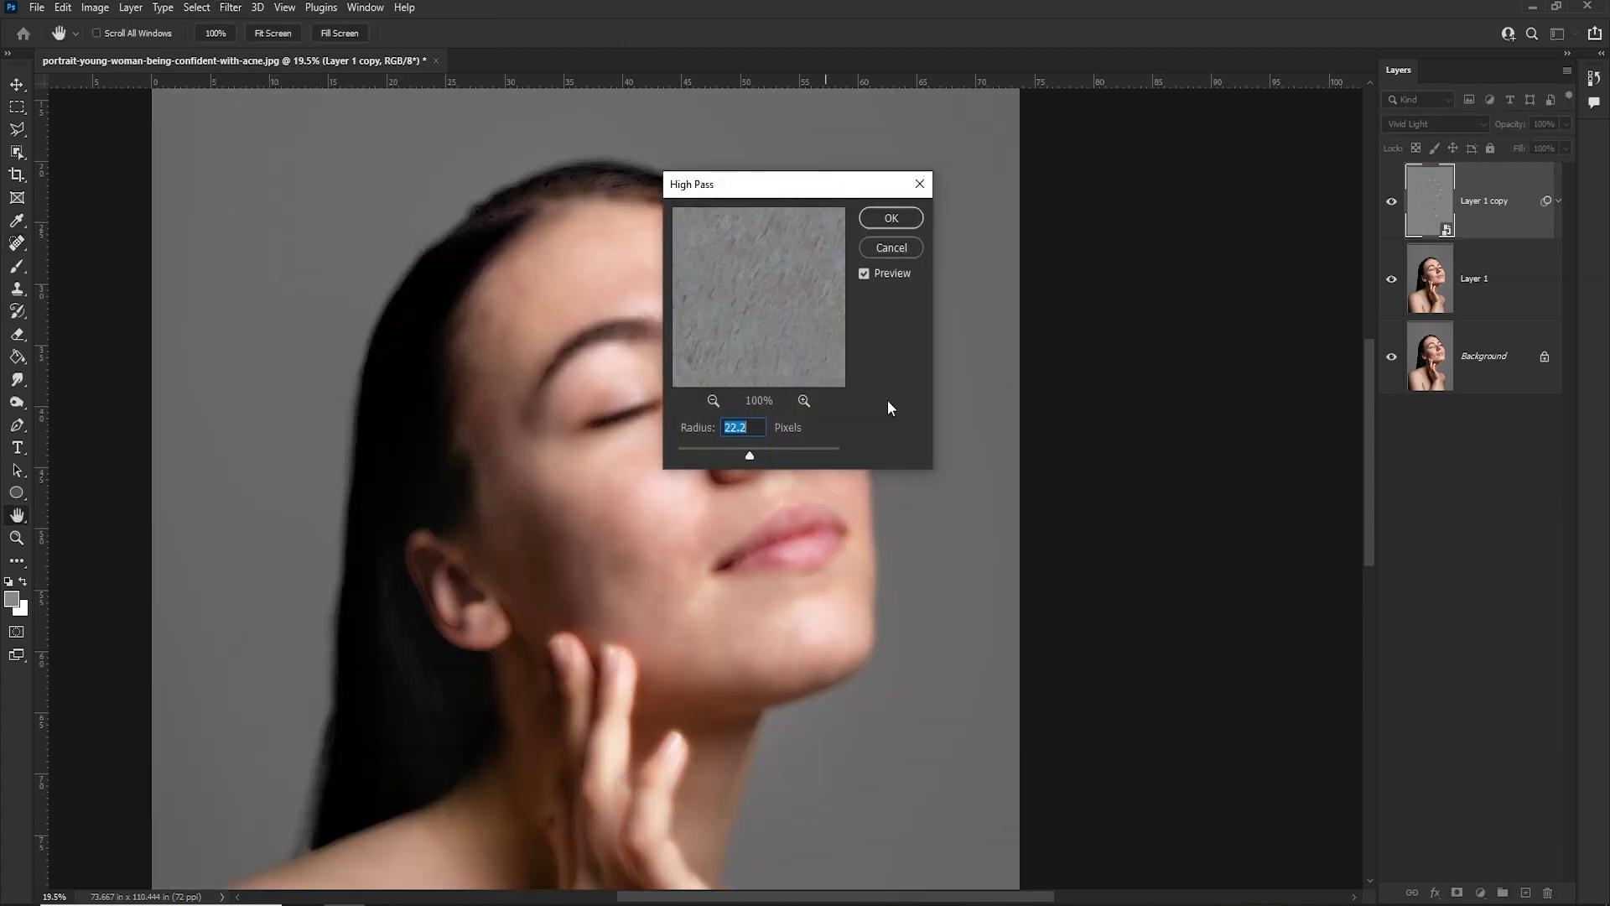
drag(778, 186, 1102, 290)
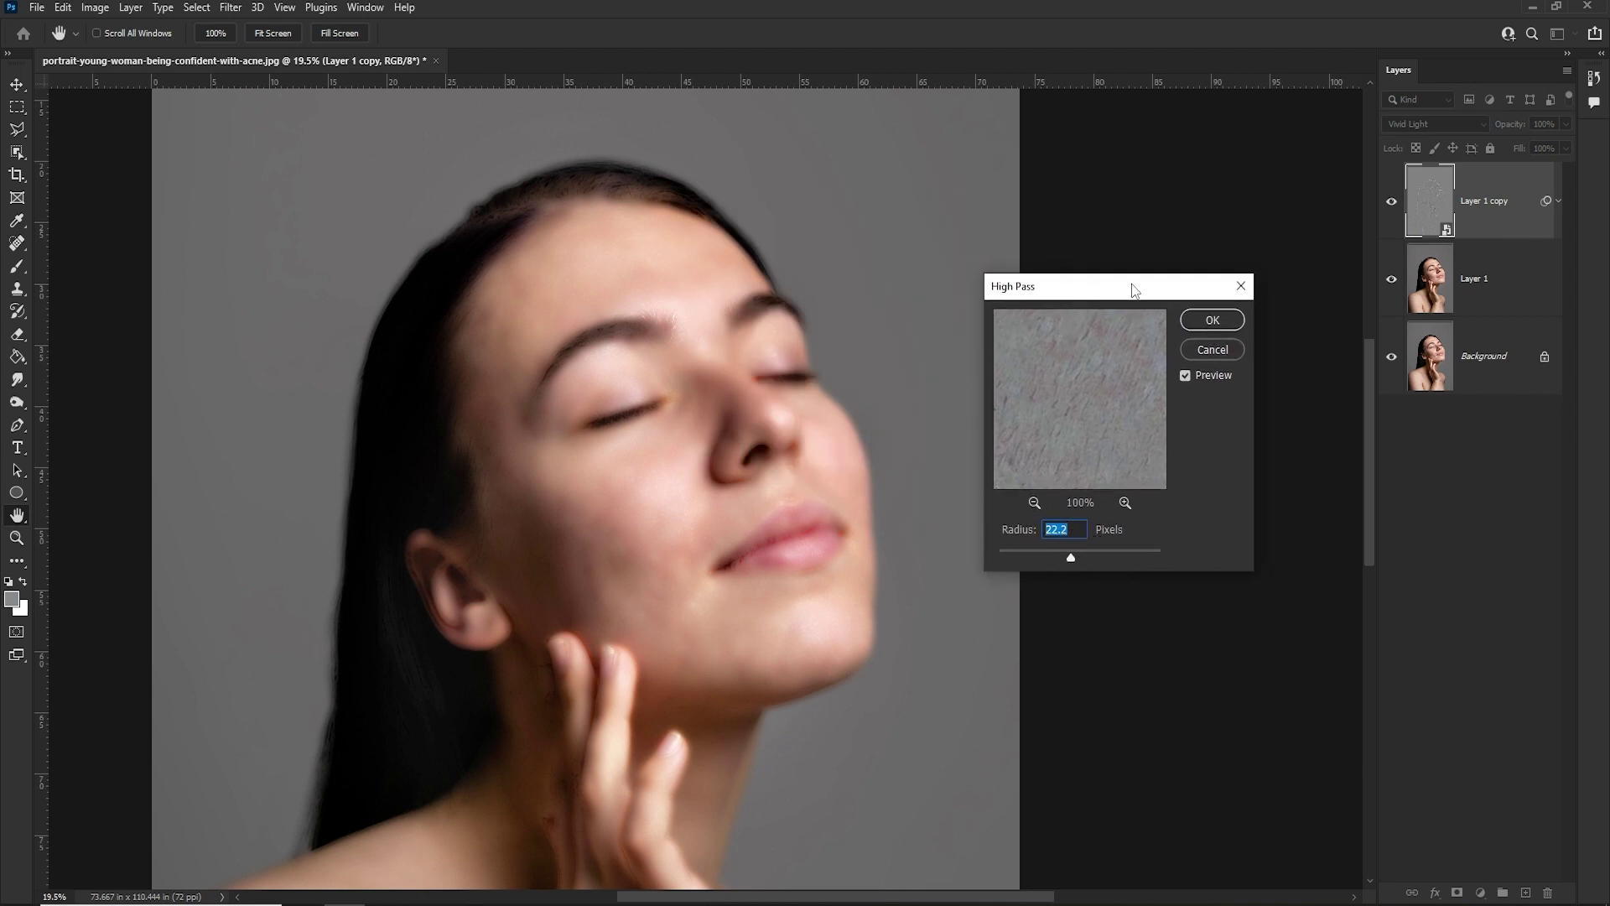
drag(1134, 288, 1066, 306)
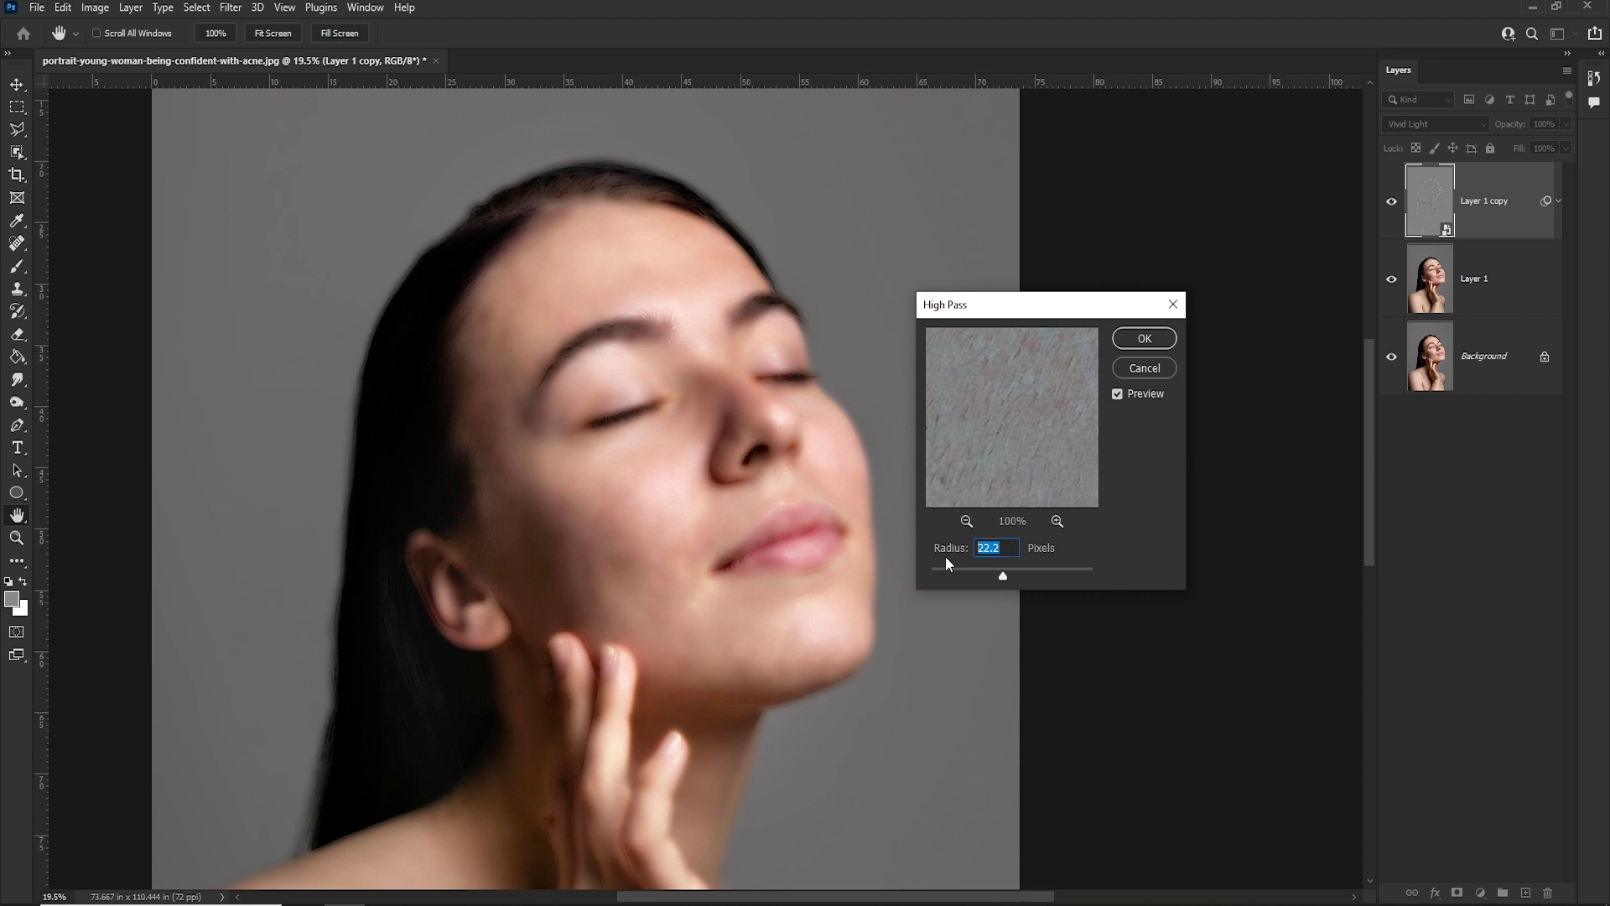
click(1145, 339)
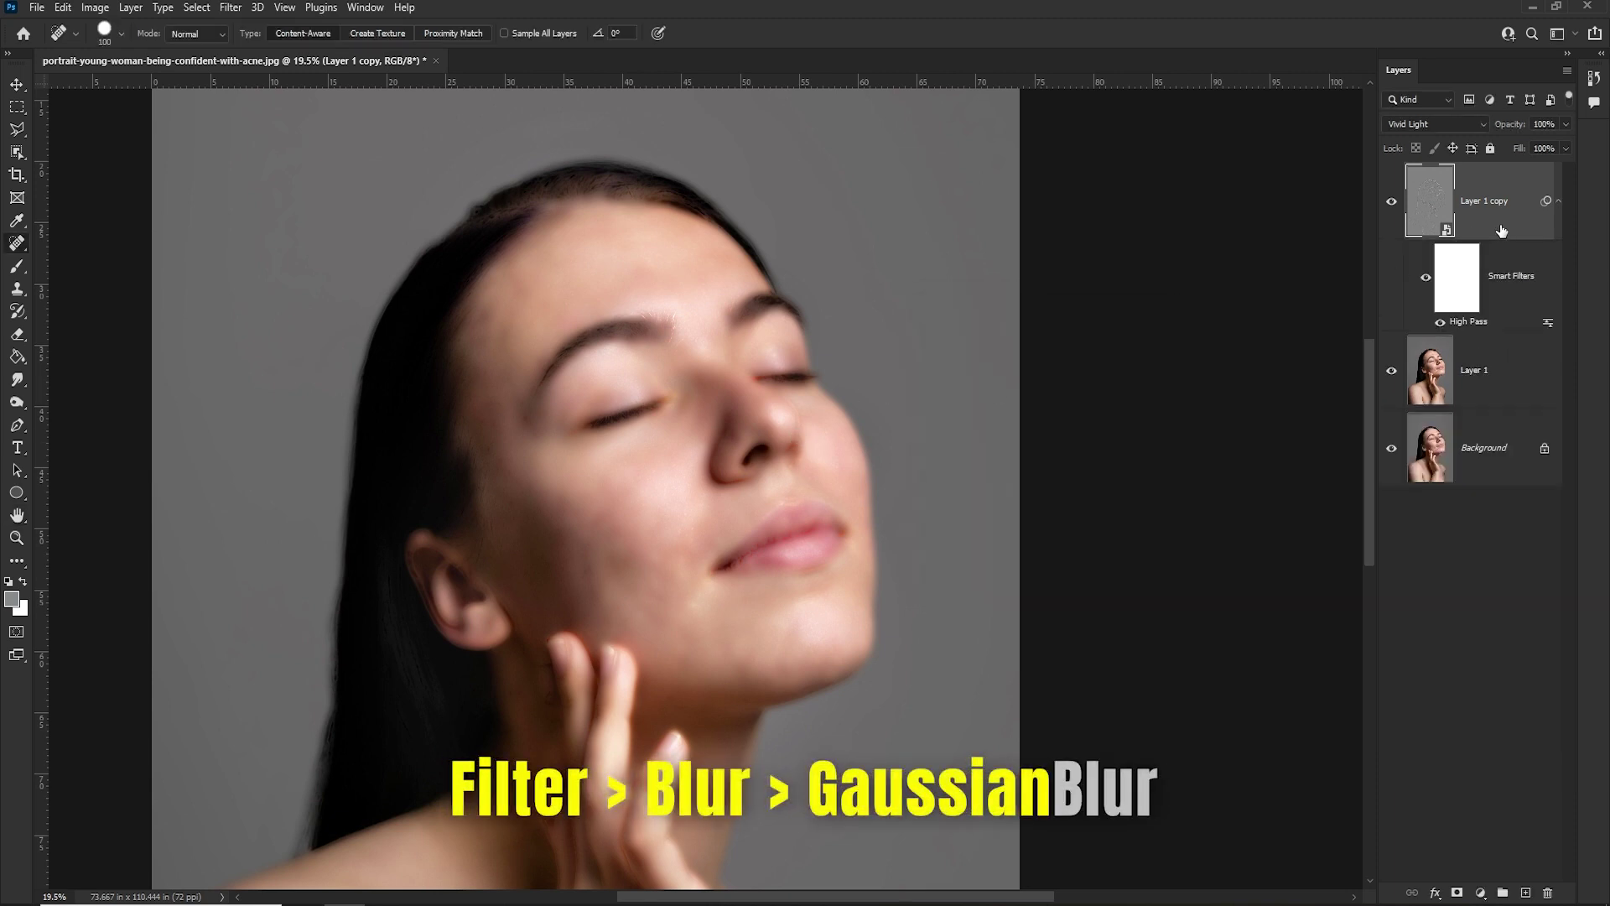
Set up a Gaussian Blur with a 2-pixel radius on Layer 1 copy.
click(231, 13)
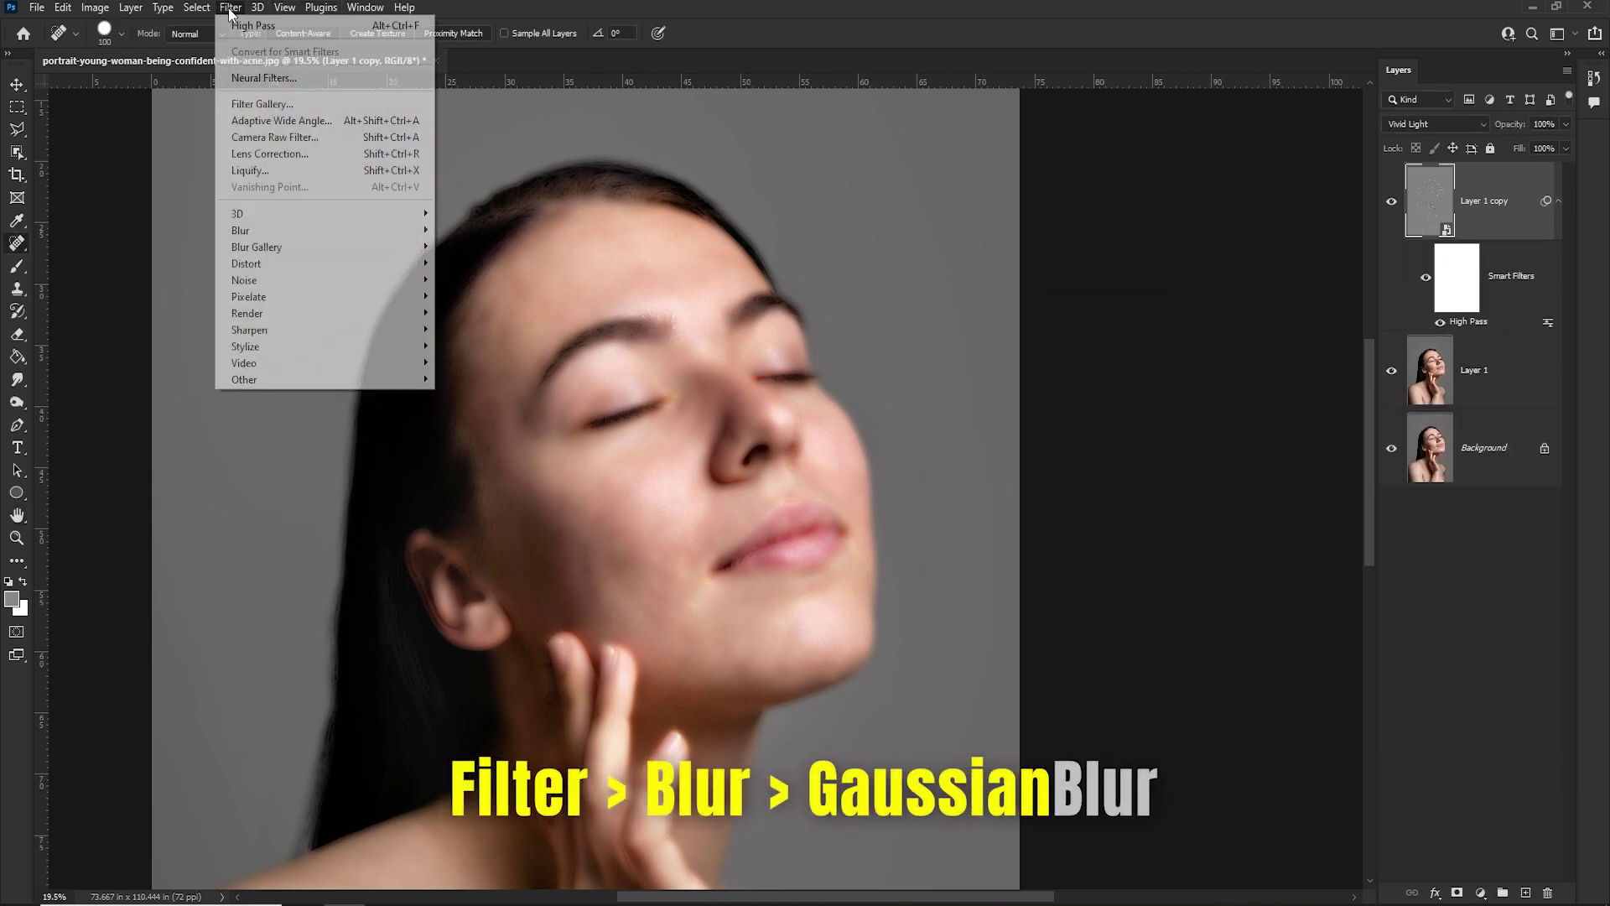
mouse_move(252, 229)
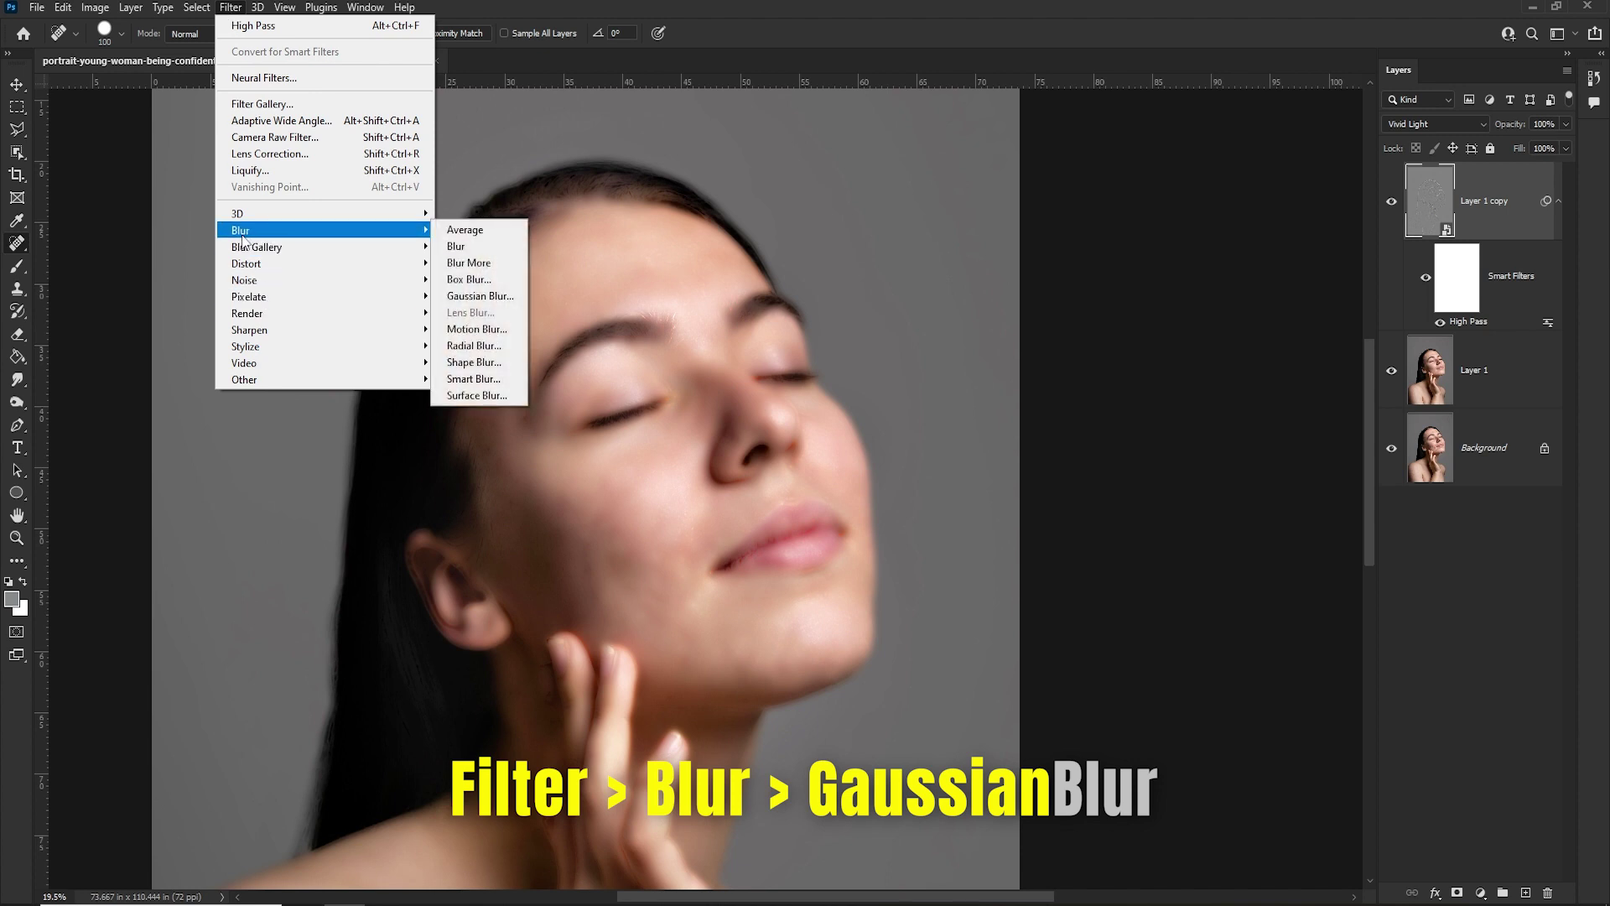
click(481, 296)
mouse_move(1347, 349)
mouse_down()
mouse_move(914, 203)
mouse_move(977, 217)
mouse_up()
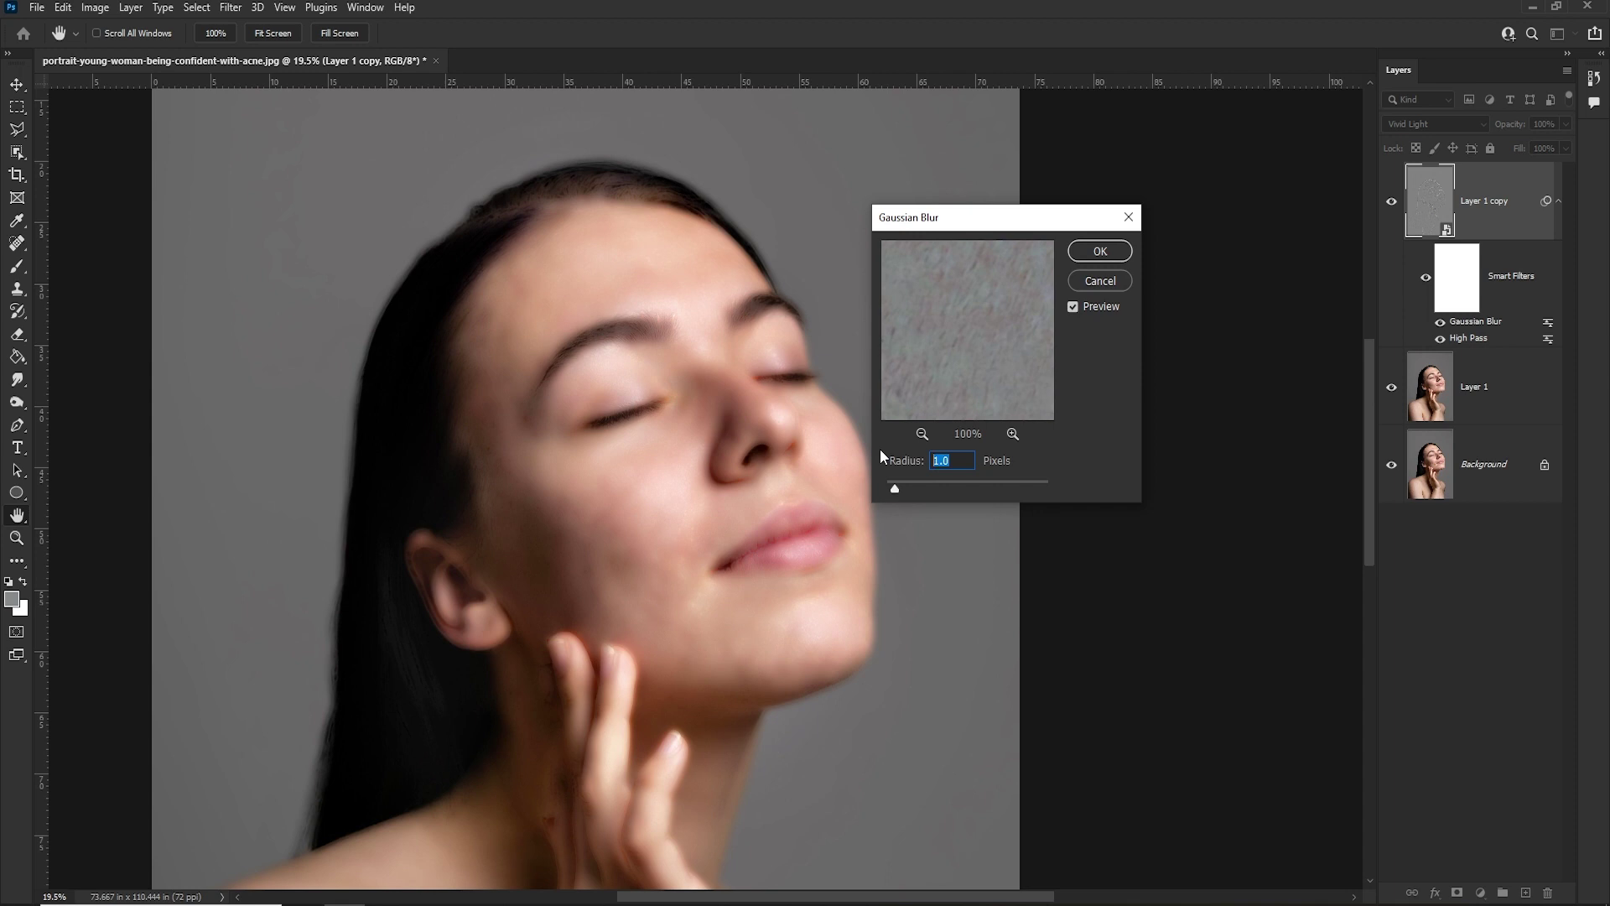
text(2)
Apply the 2-pixel Gaussian Blur to Layer 1 copy.
click(1100, 250)
key(j)
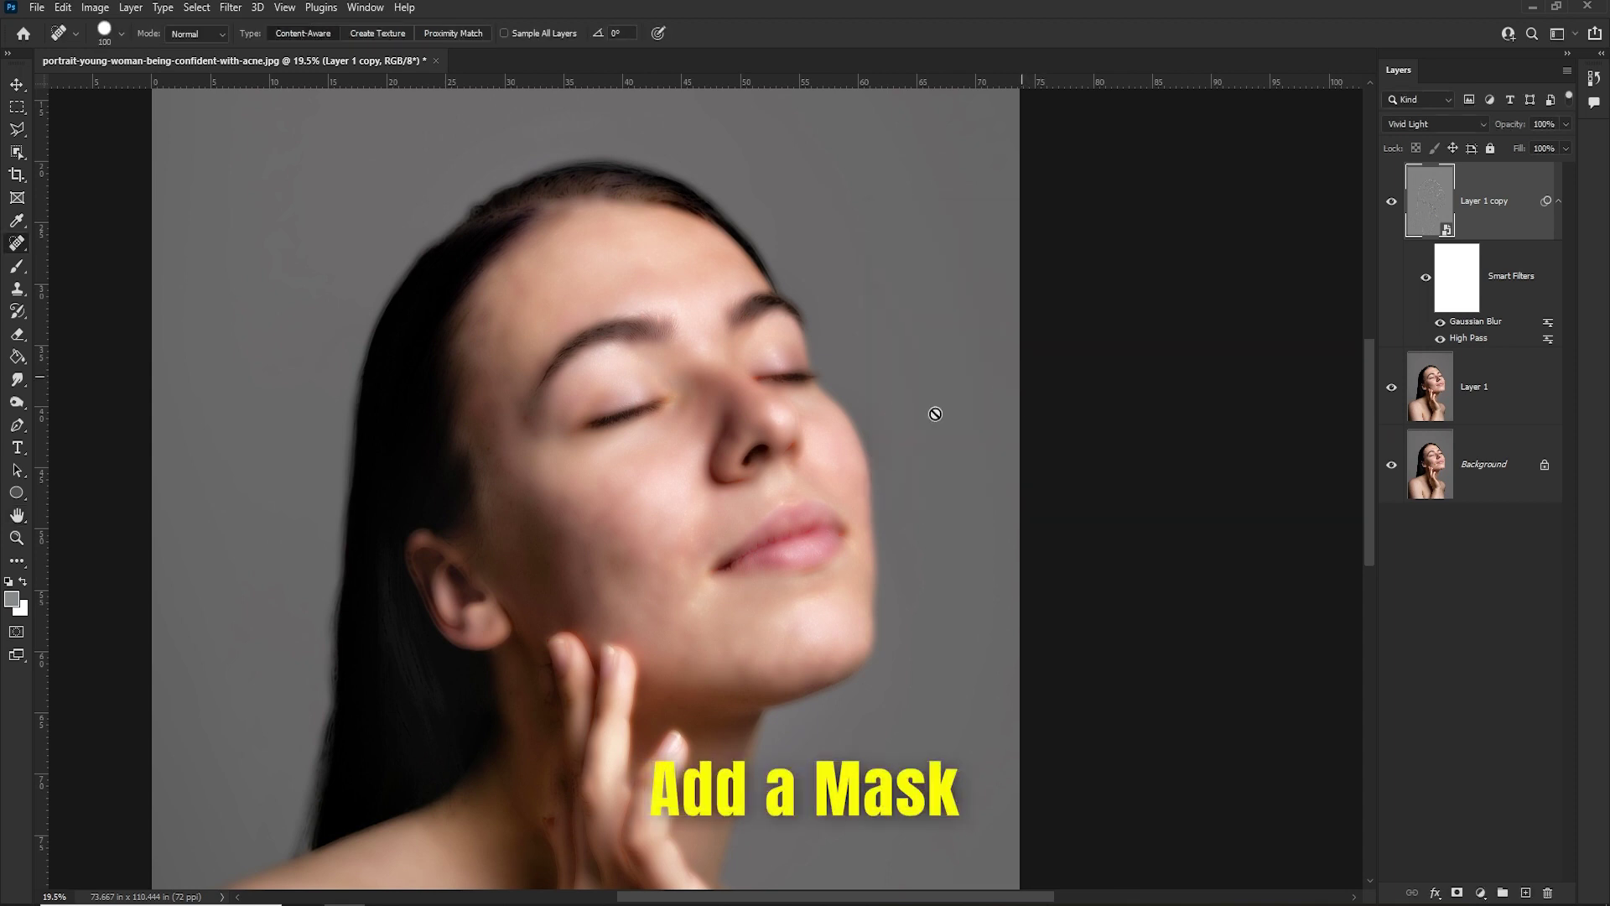
drag(751, 525, 707, 478)
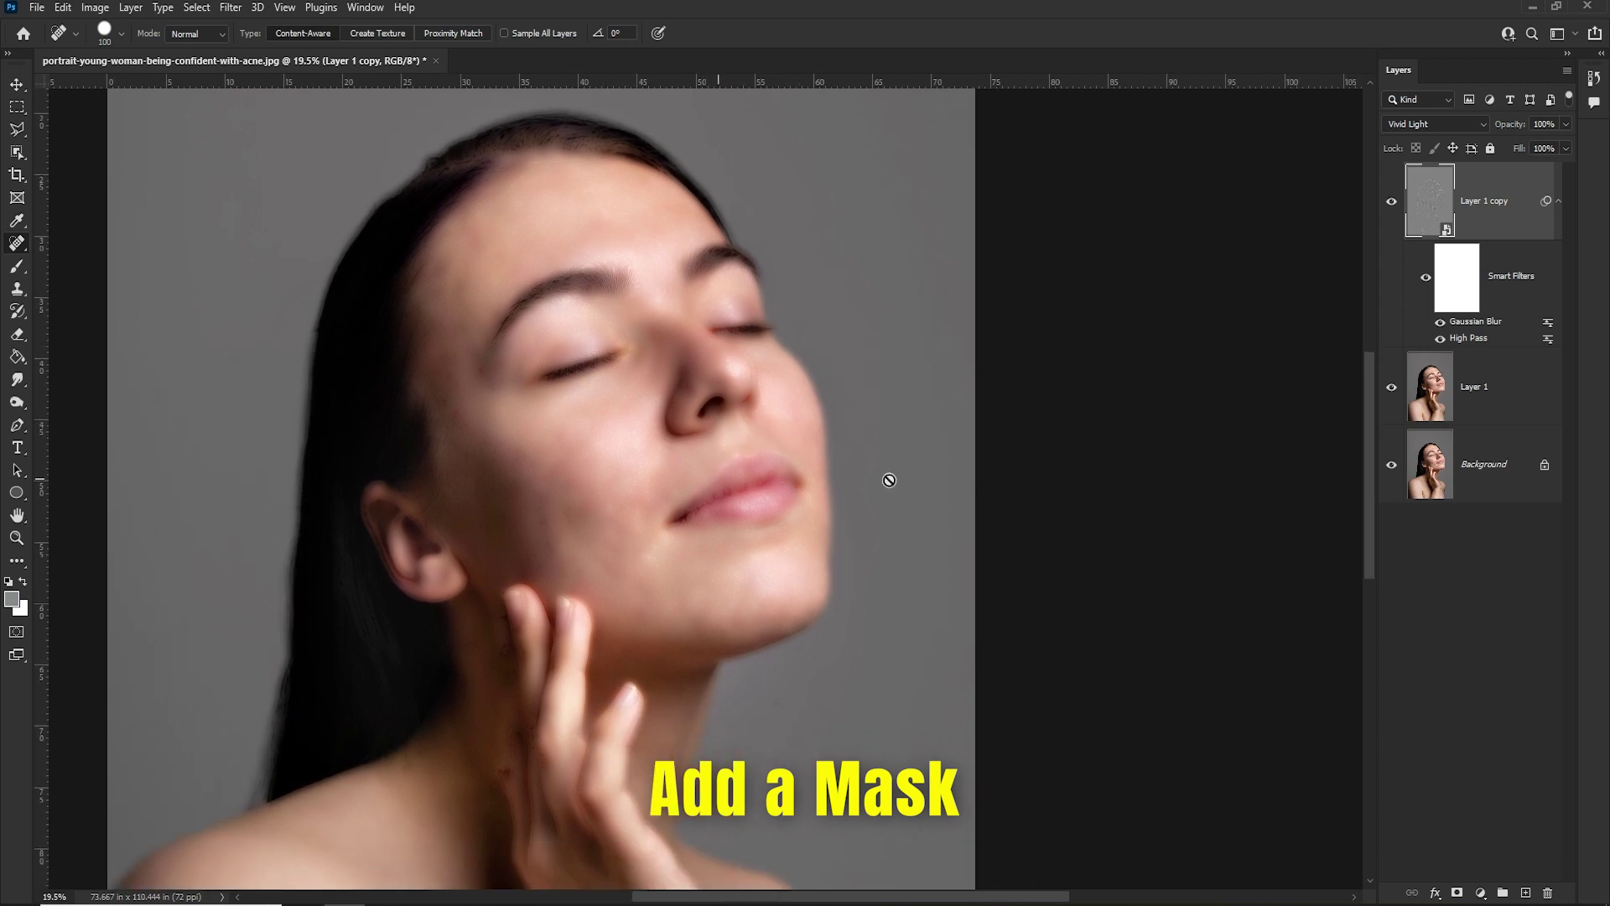
Add a layer mask to Layer 1 copy and invert it to black with the Brush selected.
click(1457, 894)
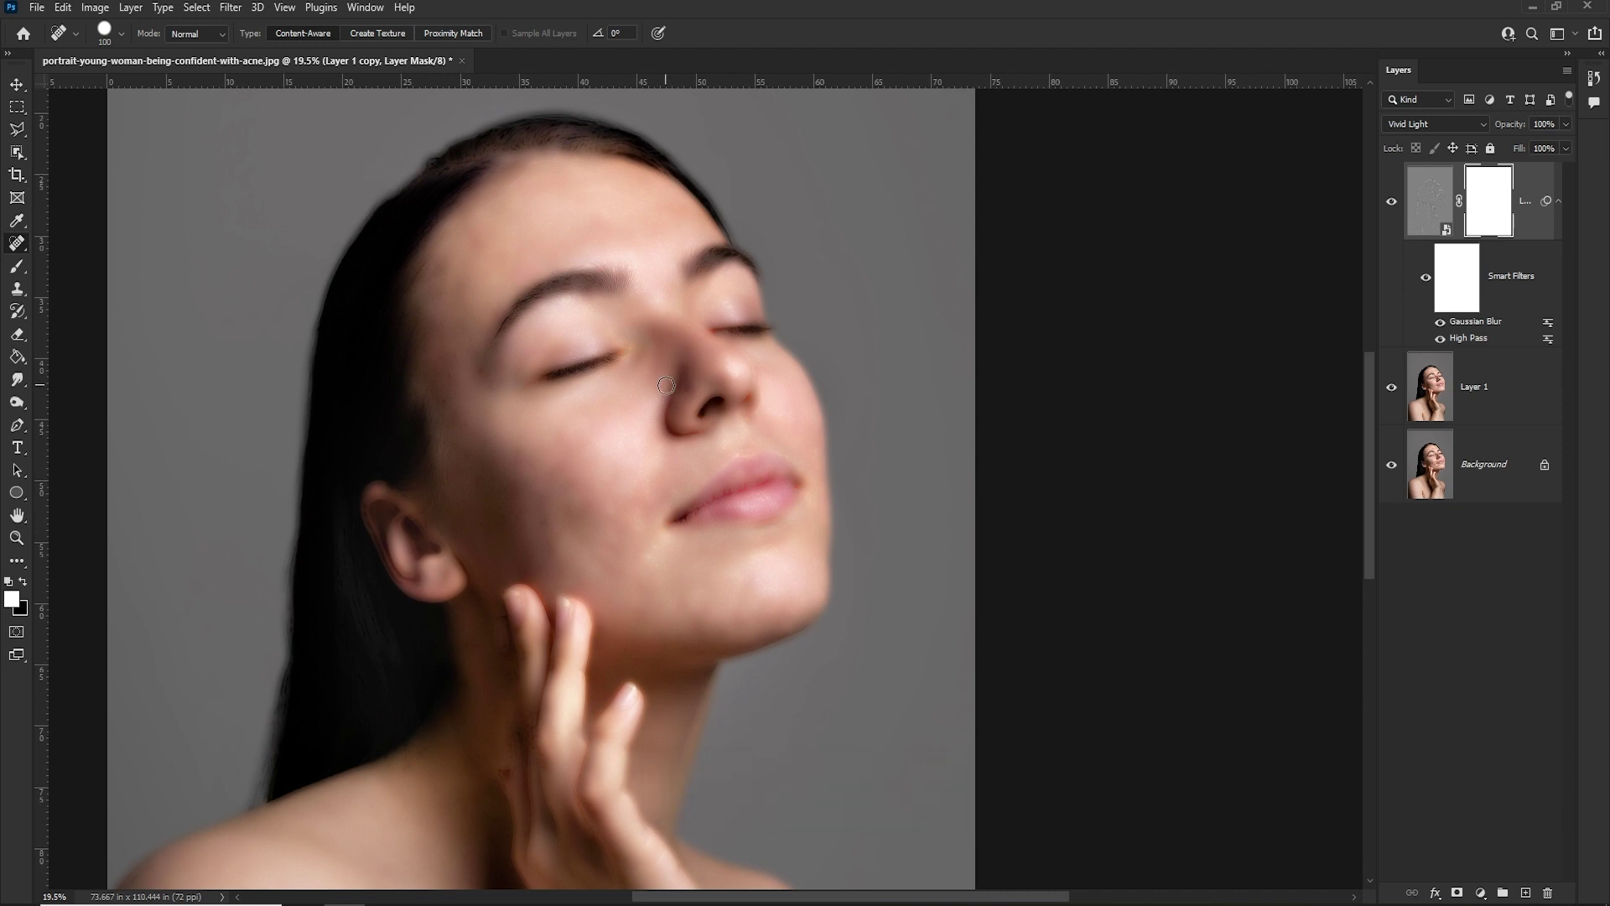
key(b)
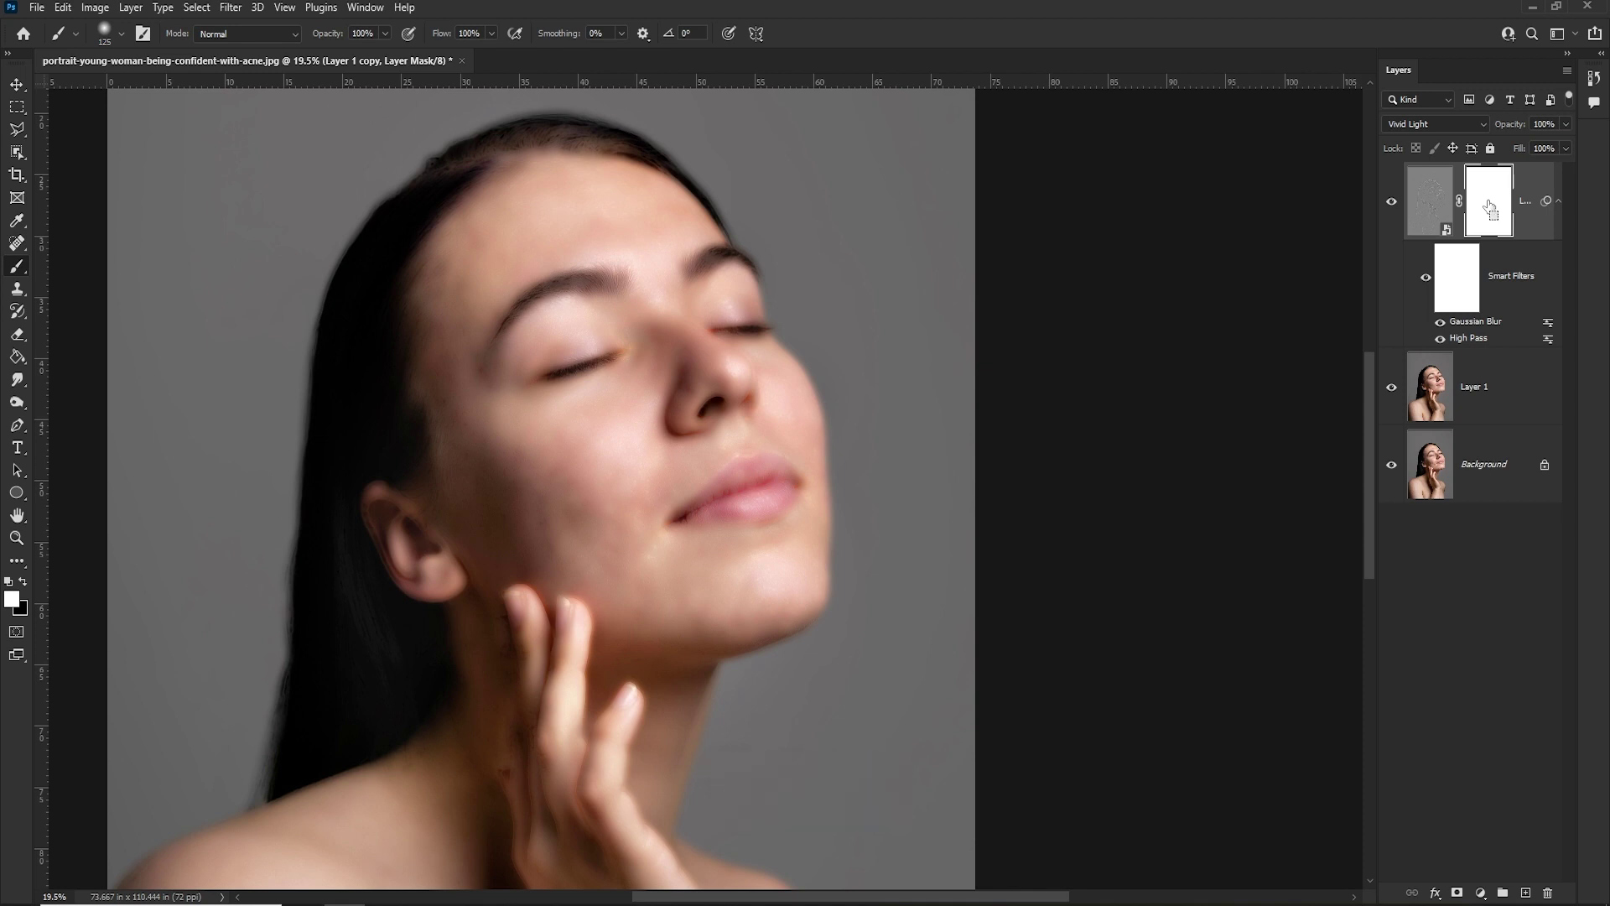
key(ctrl+i)
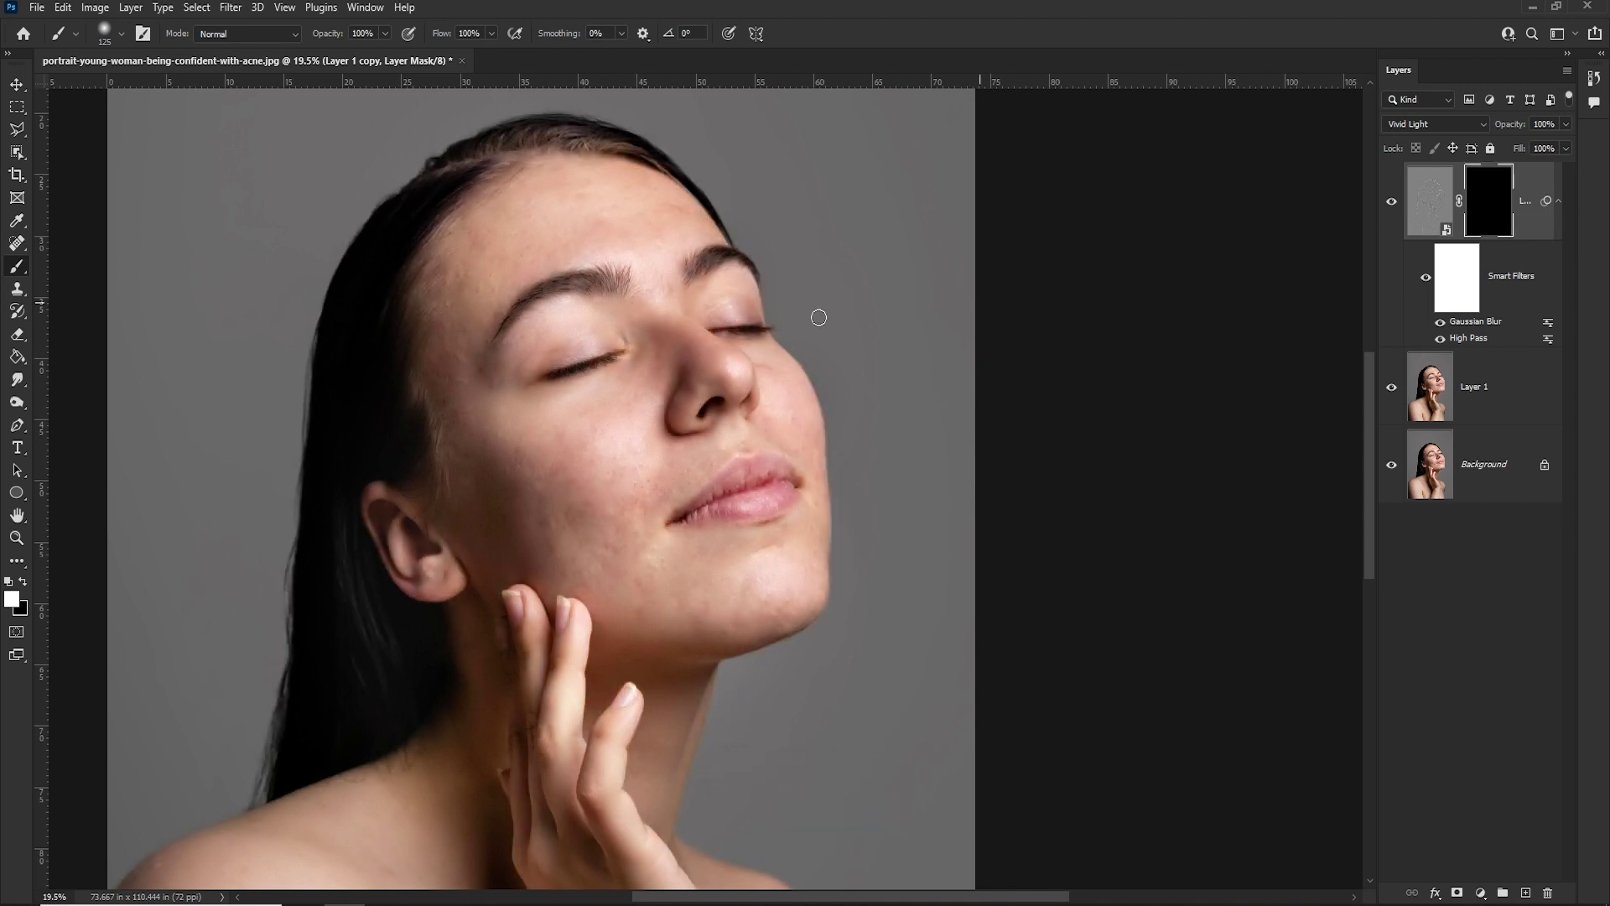
scroll(630, 479, up, 2)
scroll(682, 457, up, 1)
scroll(636, 538, up, 1)
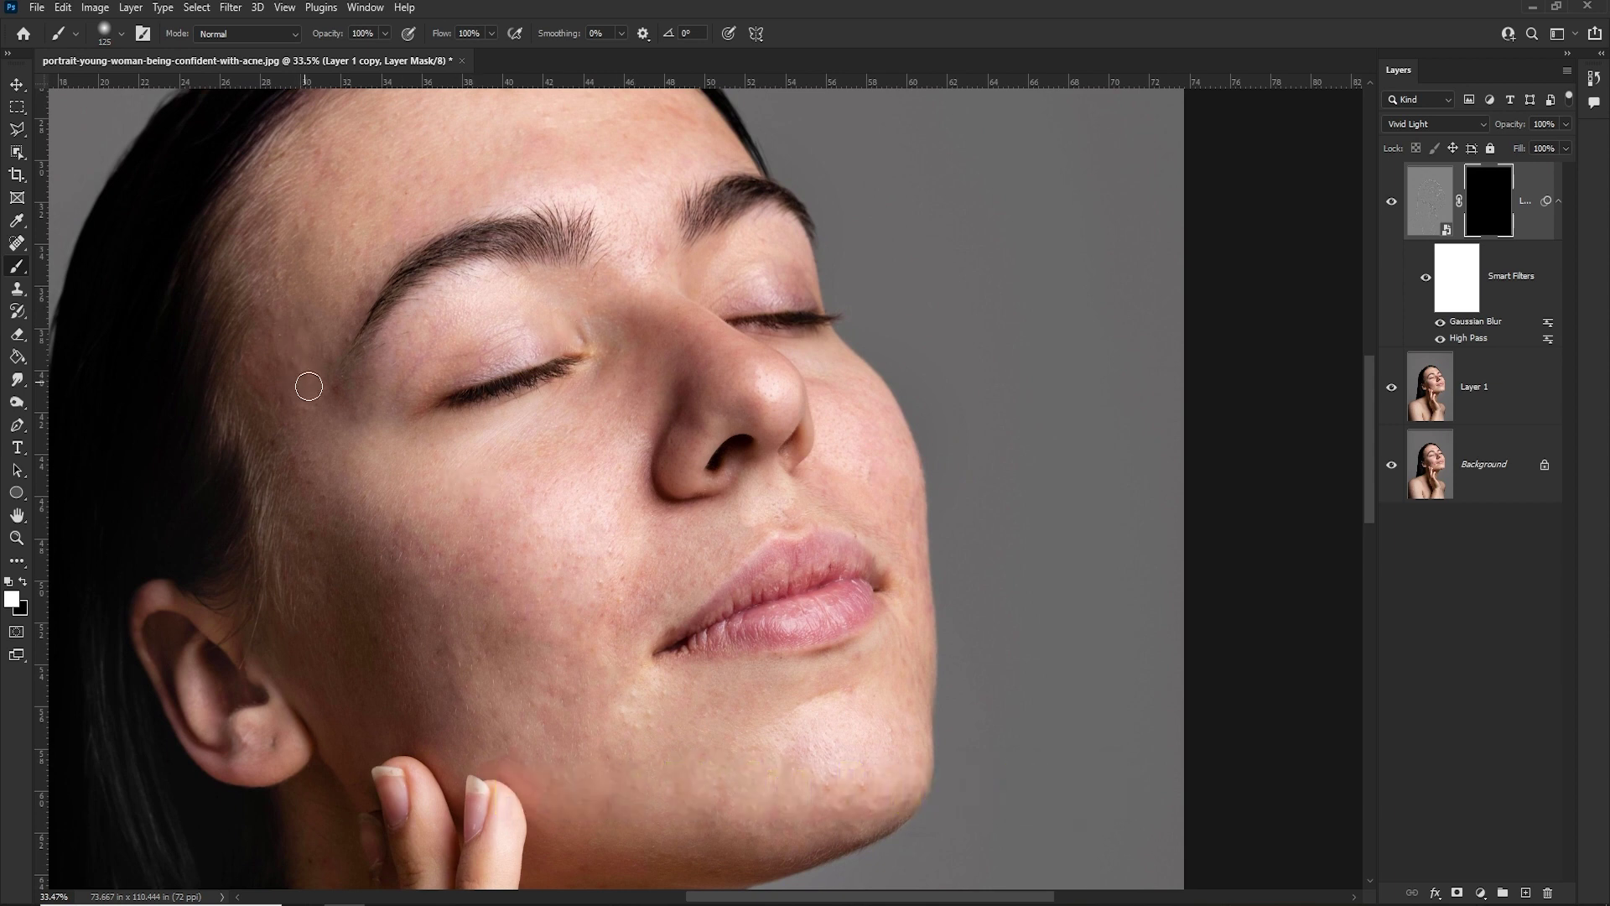
Set a larger Soft Round brush to 83% opacity and 60% flow.
right_click(597, 414)
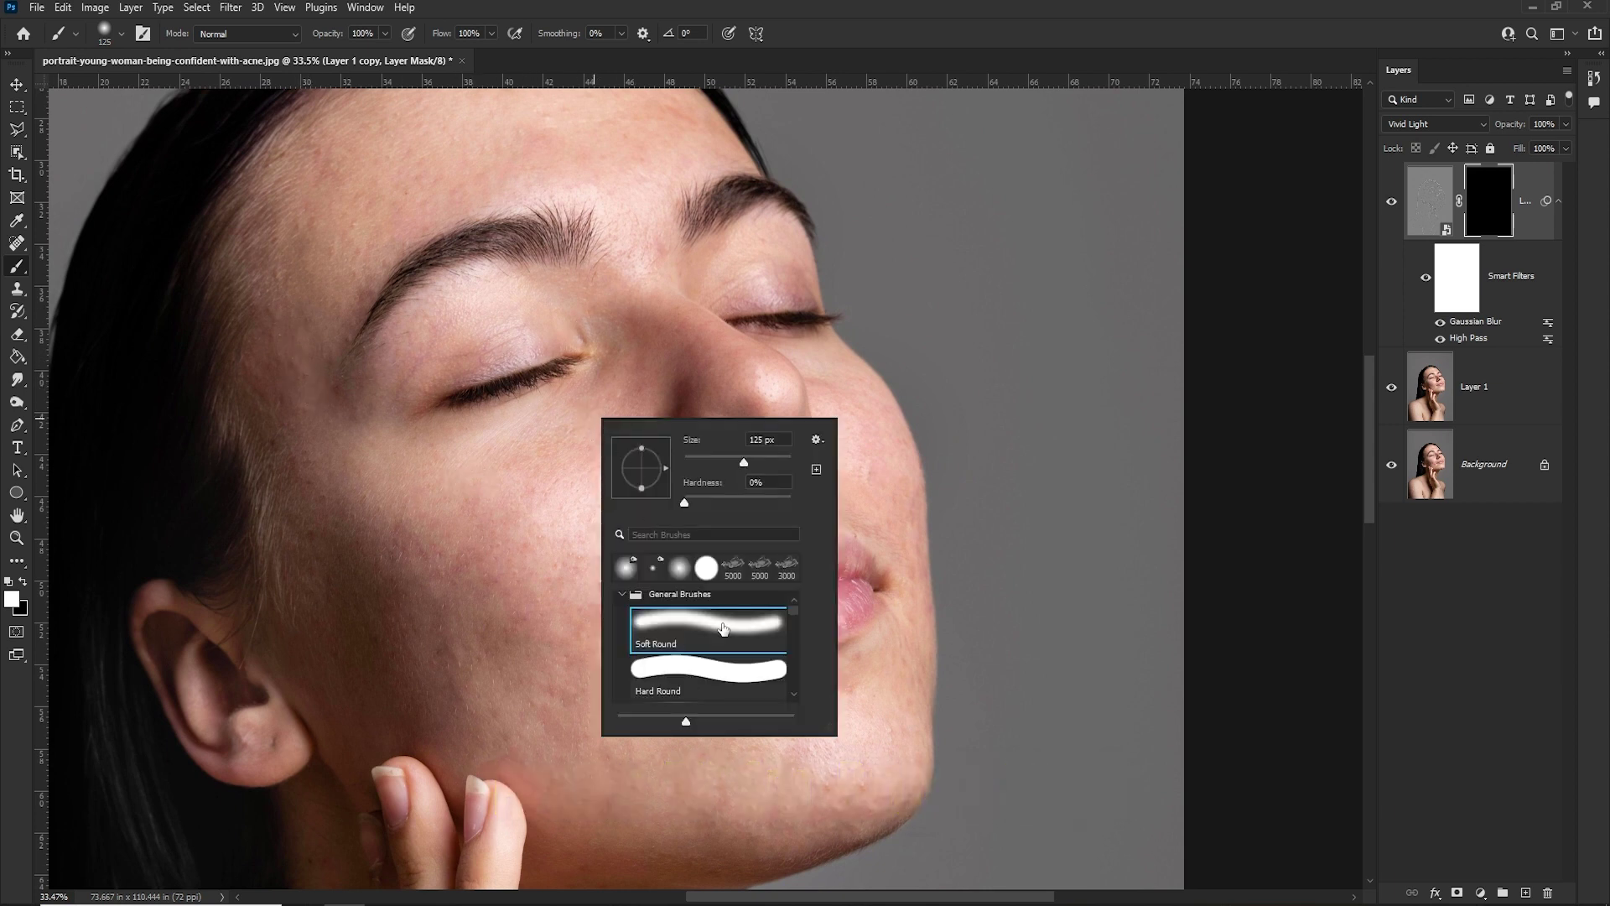
click(756, 457)
click(385, 33)
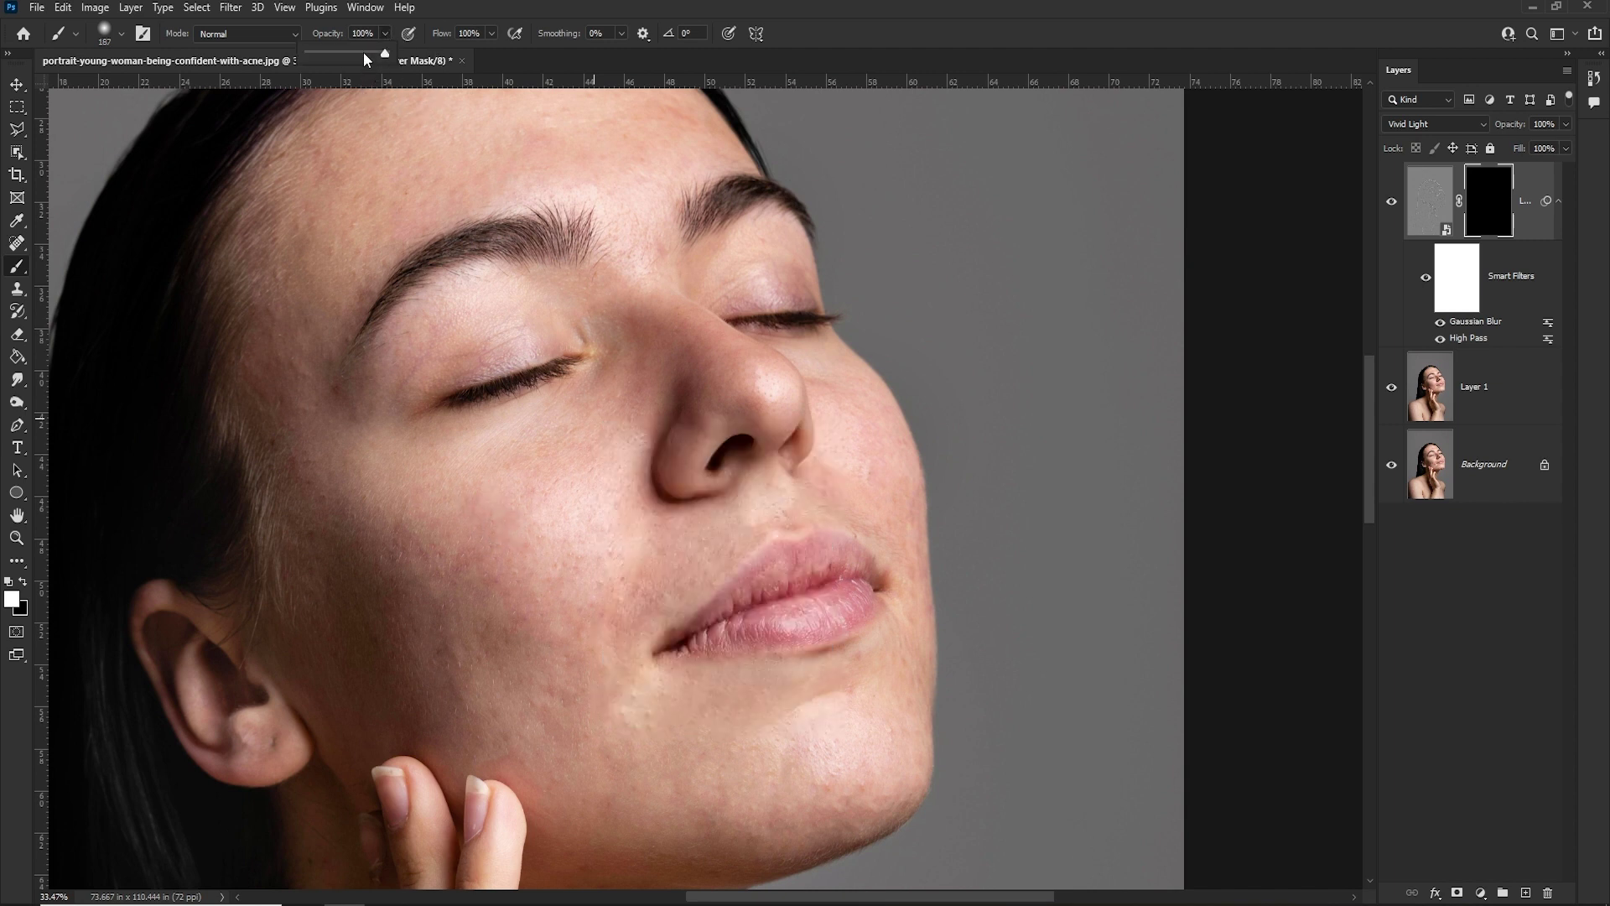
click(372, 54)
click(491, 33)
click(465, 53)
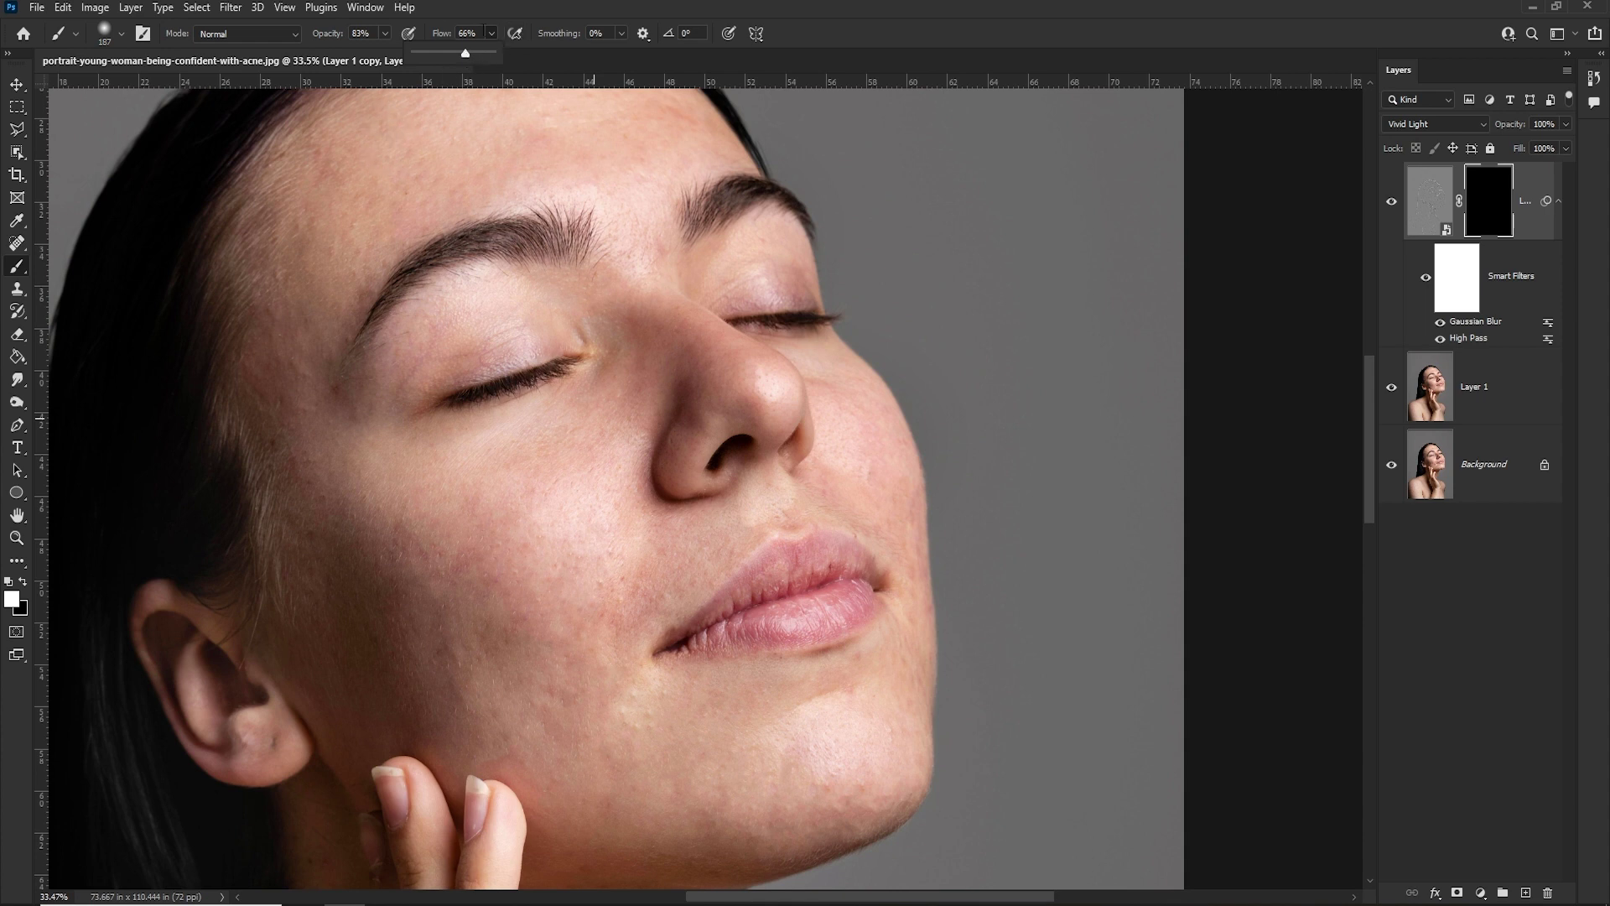
key(Return)
Zoom in, shrink the brush and paint white on the mask over the acne beside the nose.
scroll(545, 549, up, 3)
drag(559, 631, 566, 563)
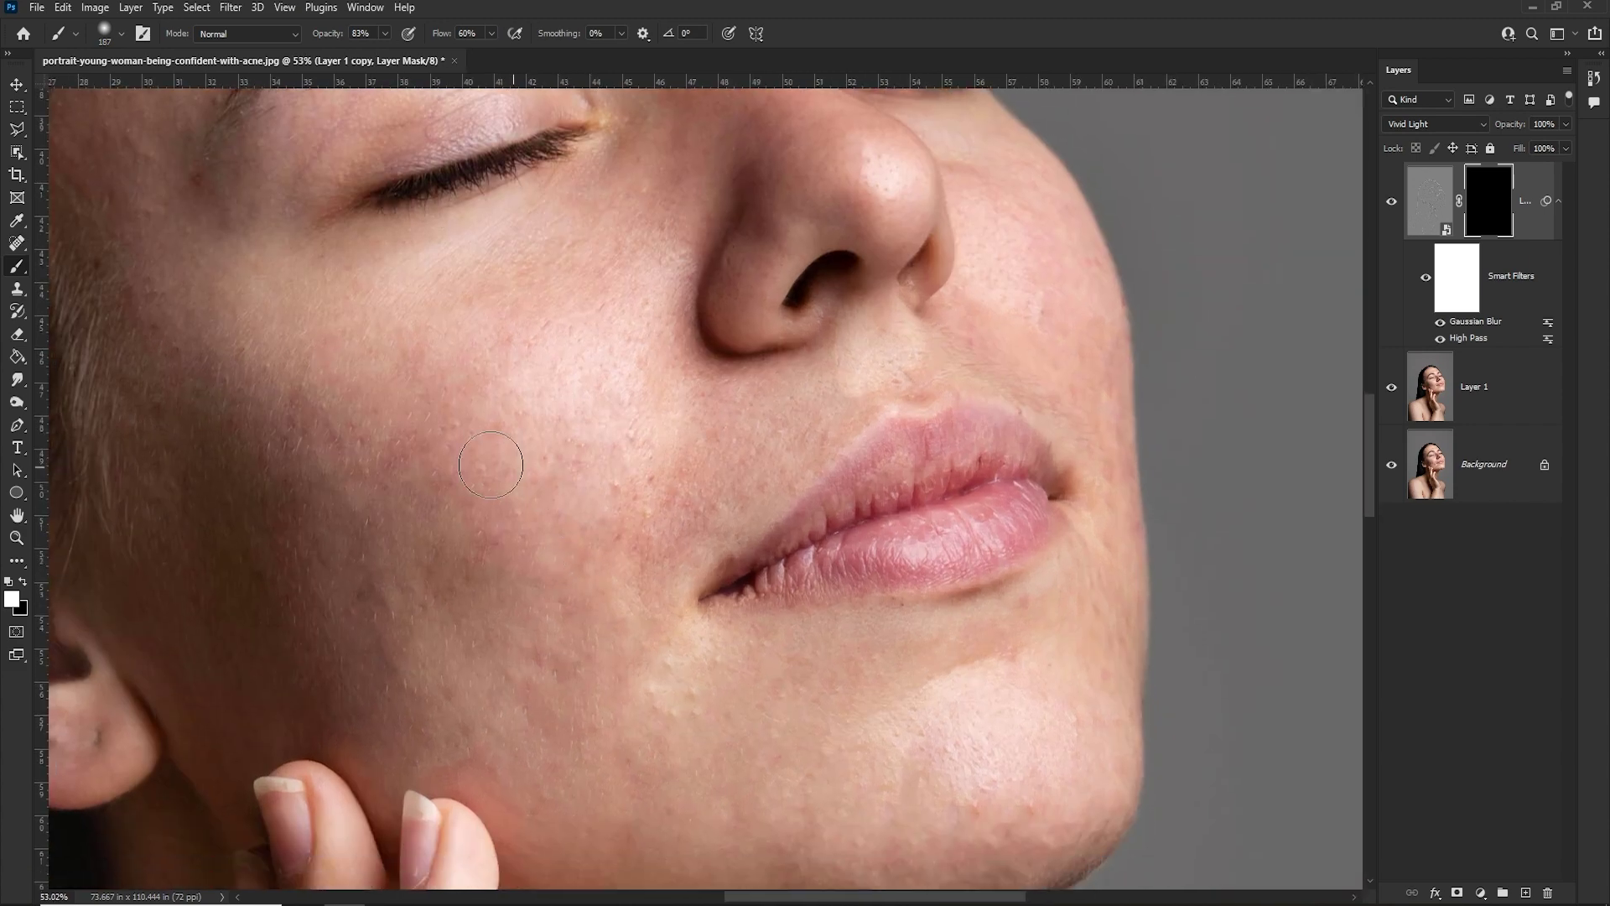
scroll(503, 398, up, 2)
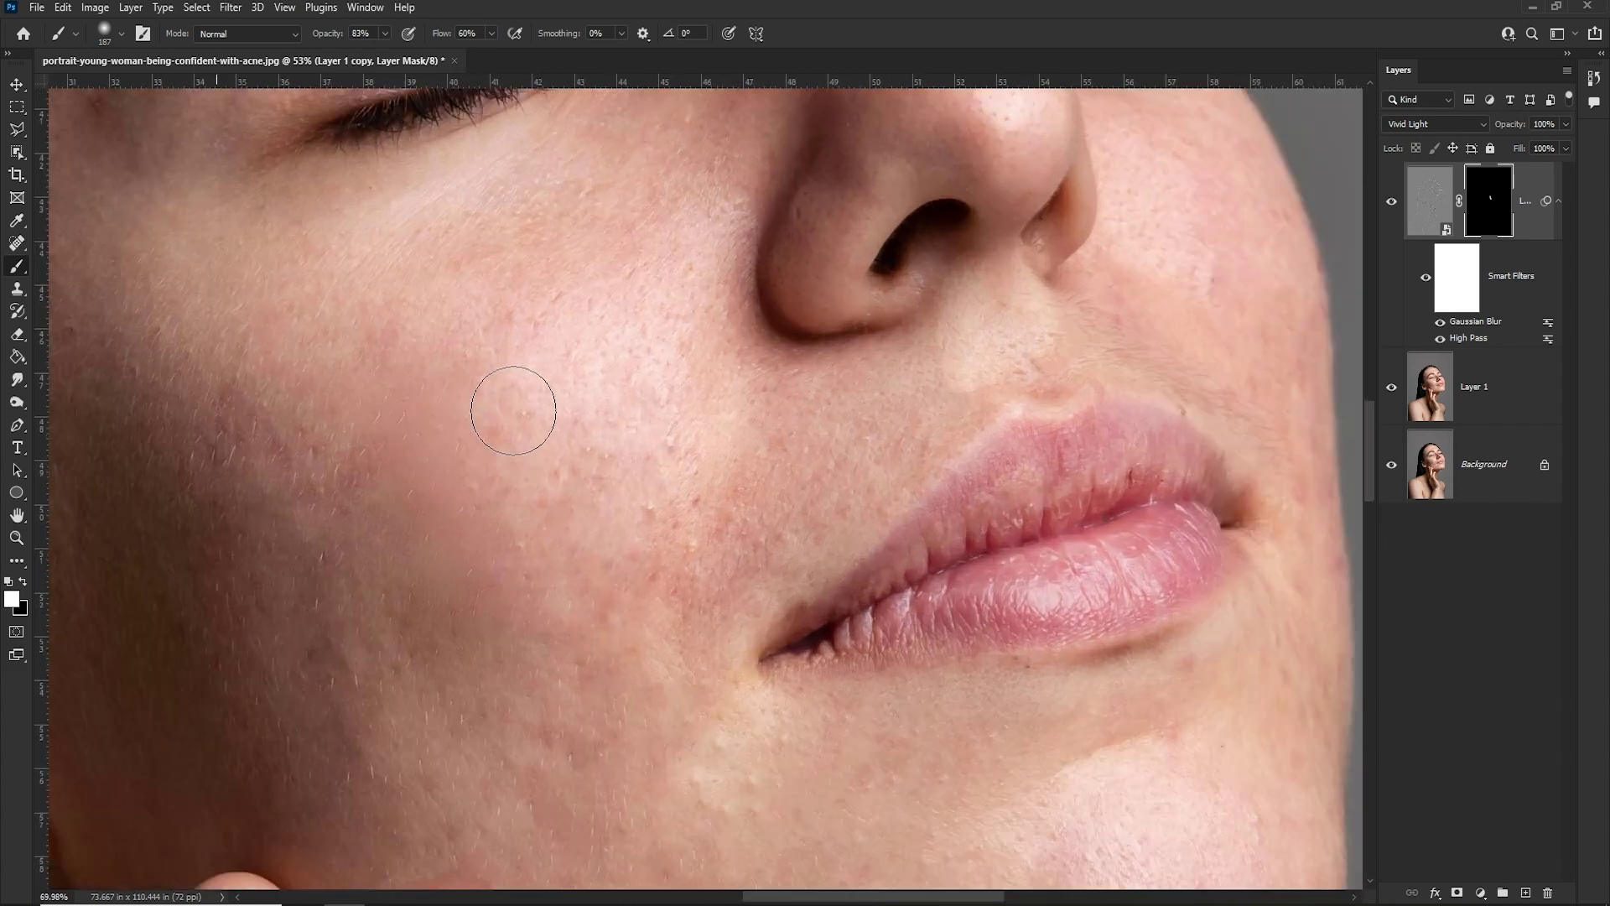
scroll(524, 444, up, 3)
scroll(532, 482, up, 1)
key(bracketleft)
key(bracketleft)
key(bracketleft)
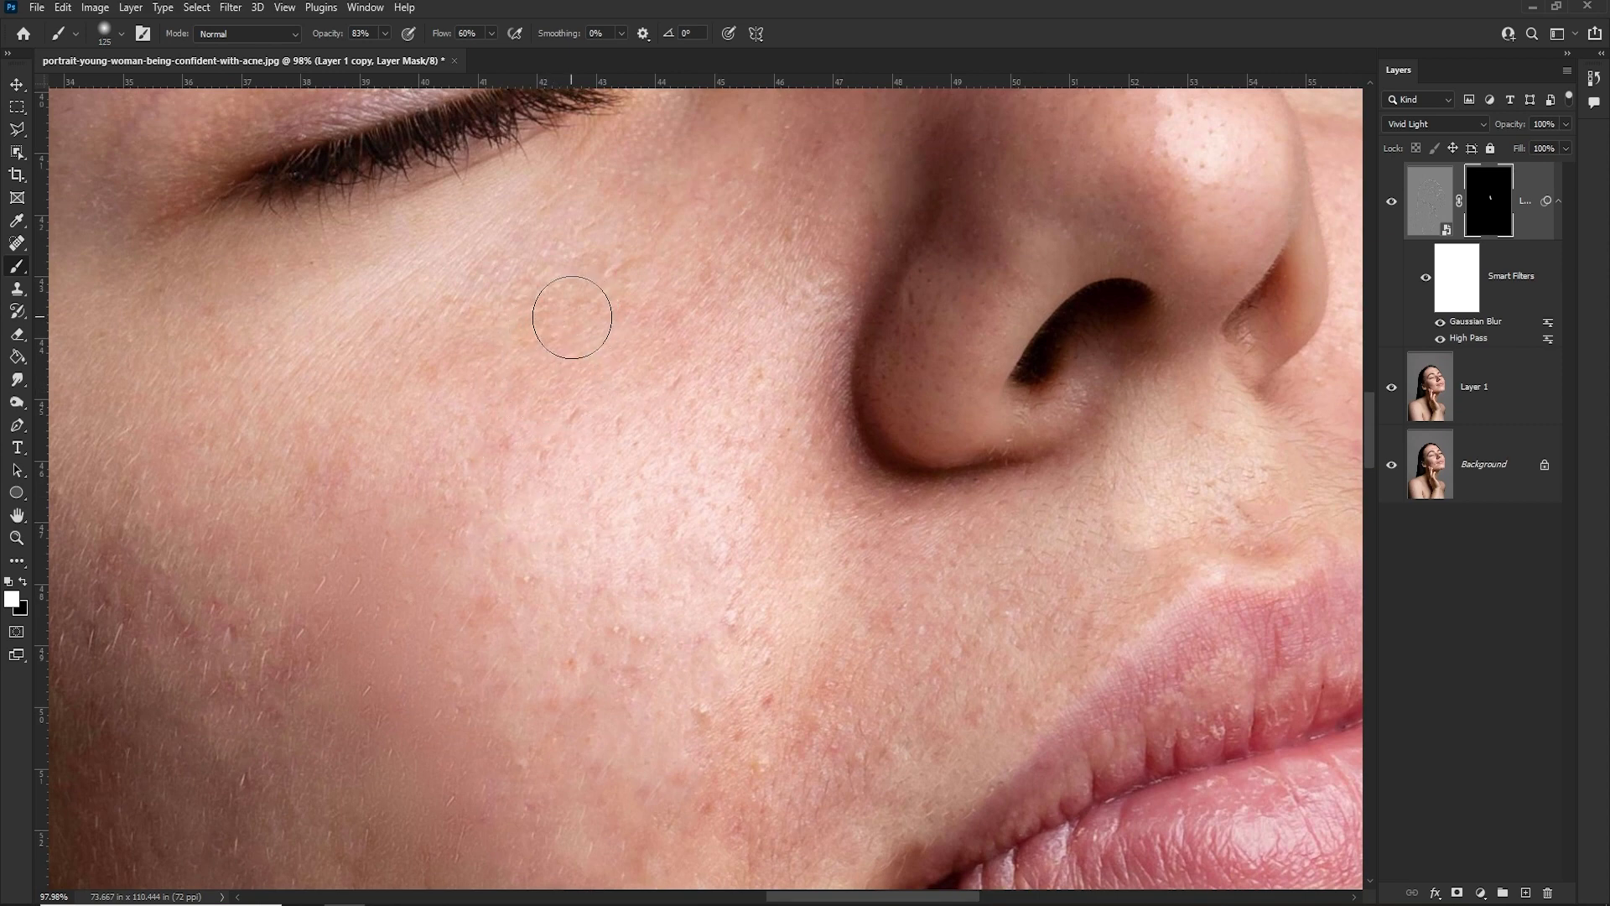
key(bracketleft)
drag(665, 621, 653, 393)
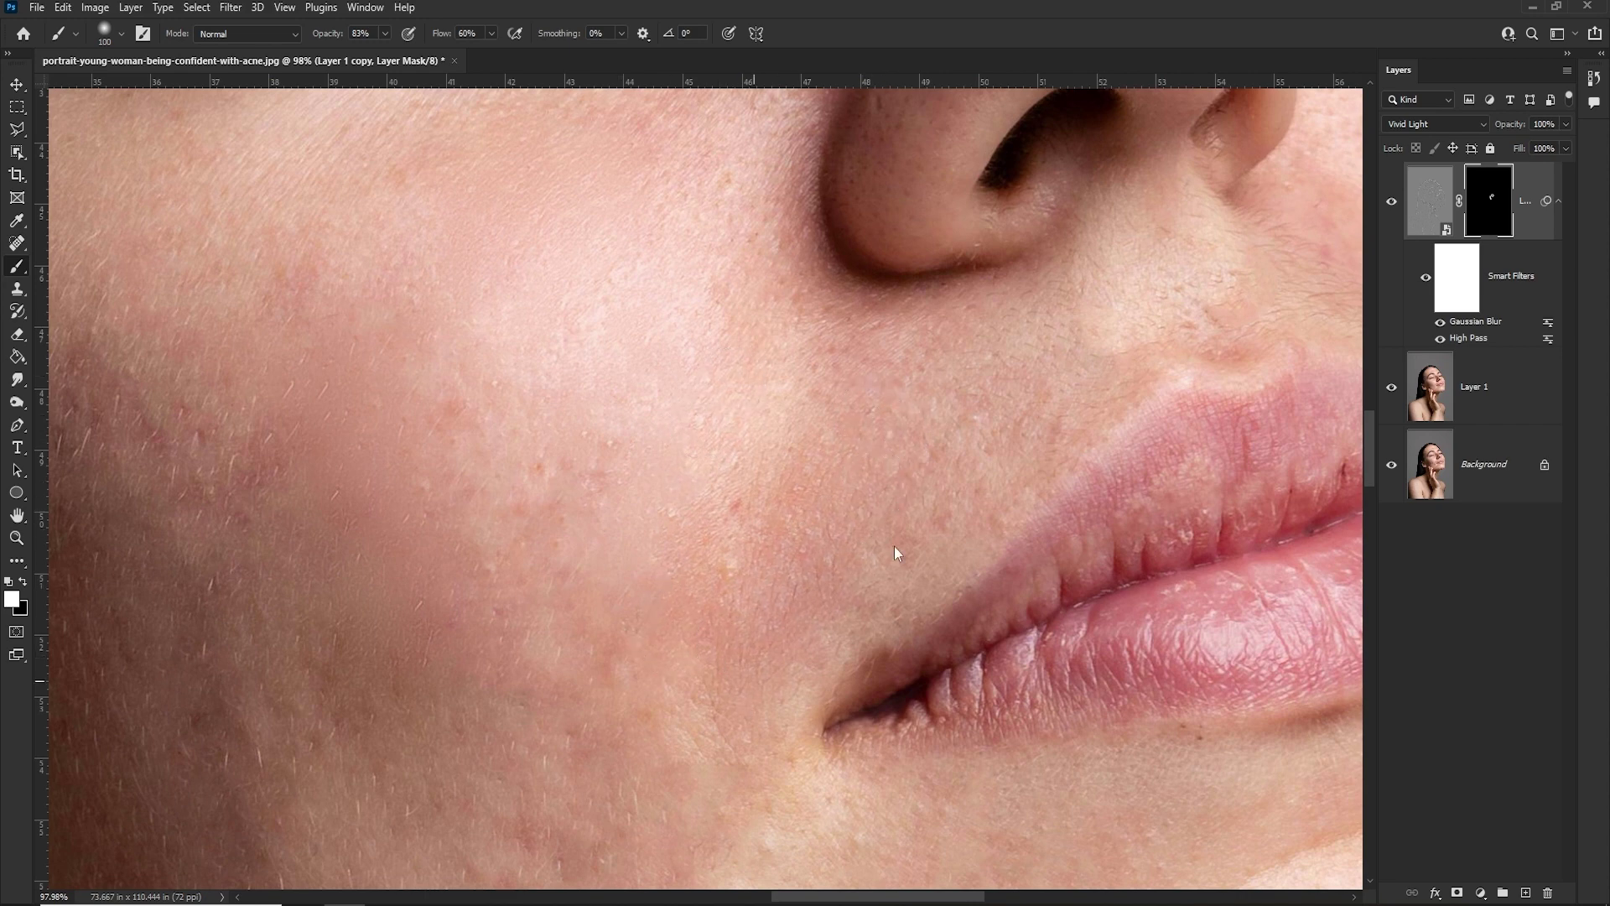
drag(895, 546, 897, 532)
drag(557, 456, 525, 445)
Paint smoothing over the remaining cheek bumps and the skin beside the mouth corner.
scroll(629, 496, down, 5)
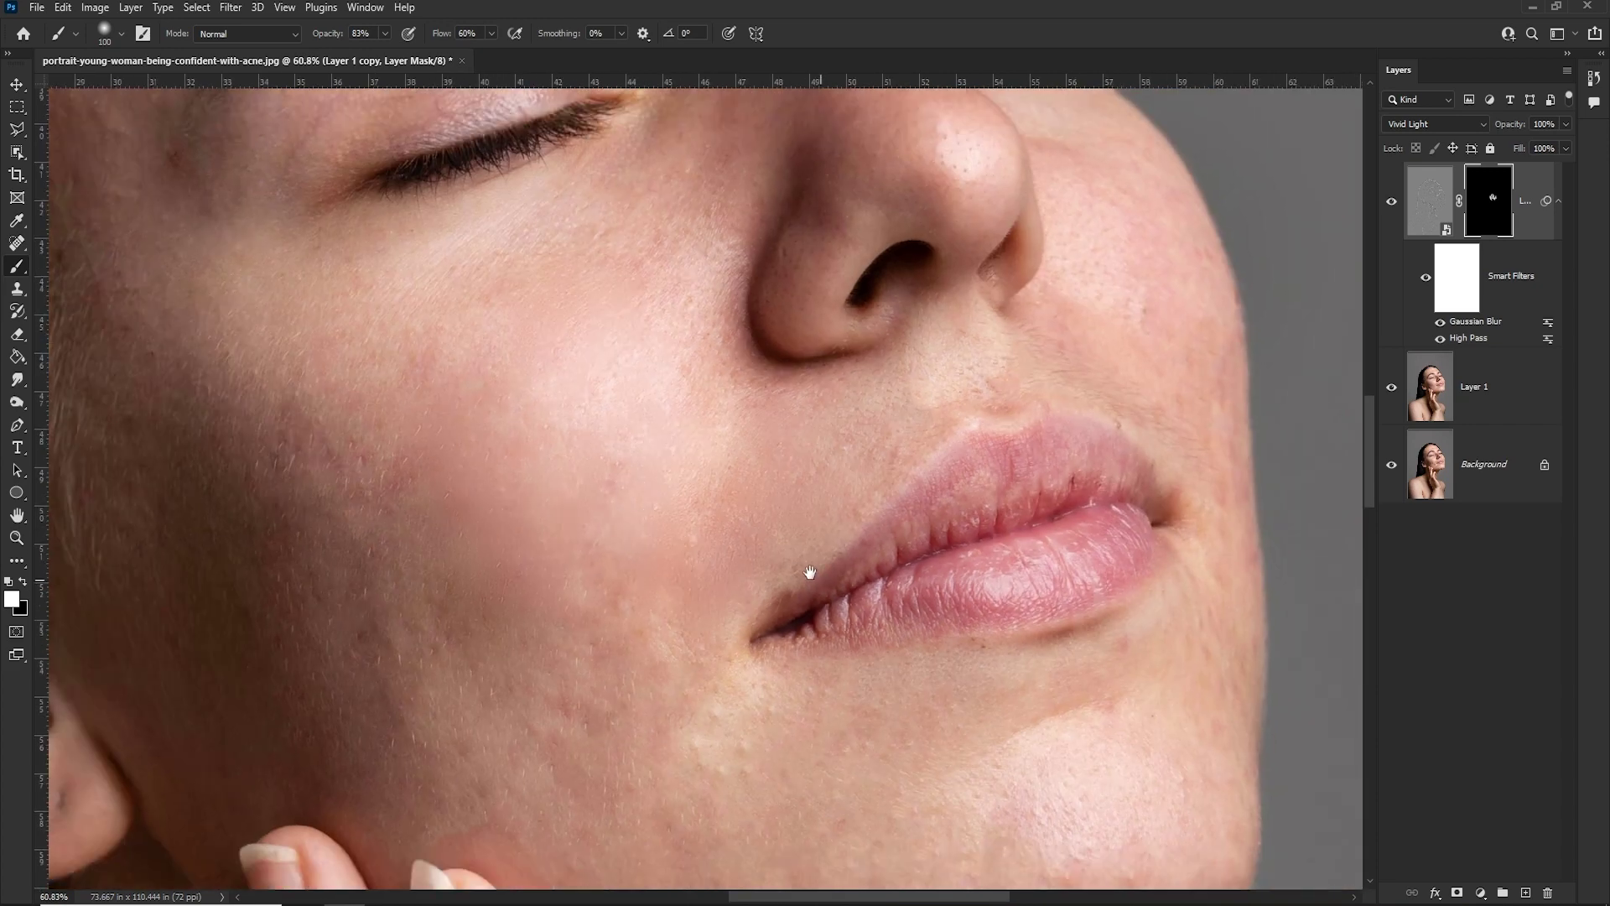
scroll(810, 567, up, 3)
scroll(586, 557, up, 2)
mouse_move(574, 469)
mouse_down()
mouse_move(506, 496)
mouse_move(564, 557)
mouse_move(694, 417)
mouse_move(611, 422)
mouse_move(835, 397)
mouse_move(831, 378)
mouse_move(786, 552)
mouse_move(955, 534)
mouse_move(963, 701)
mouse_move(1107, 554)
mouse_move(913, 604)
mouse_move(781, 616)
mouse_move(736, 665)
mouse_move(700, 546)
mouse_move(459, 771)
mouse_up()
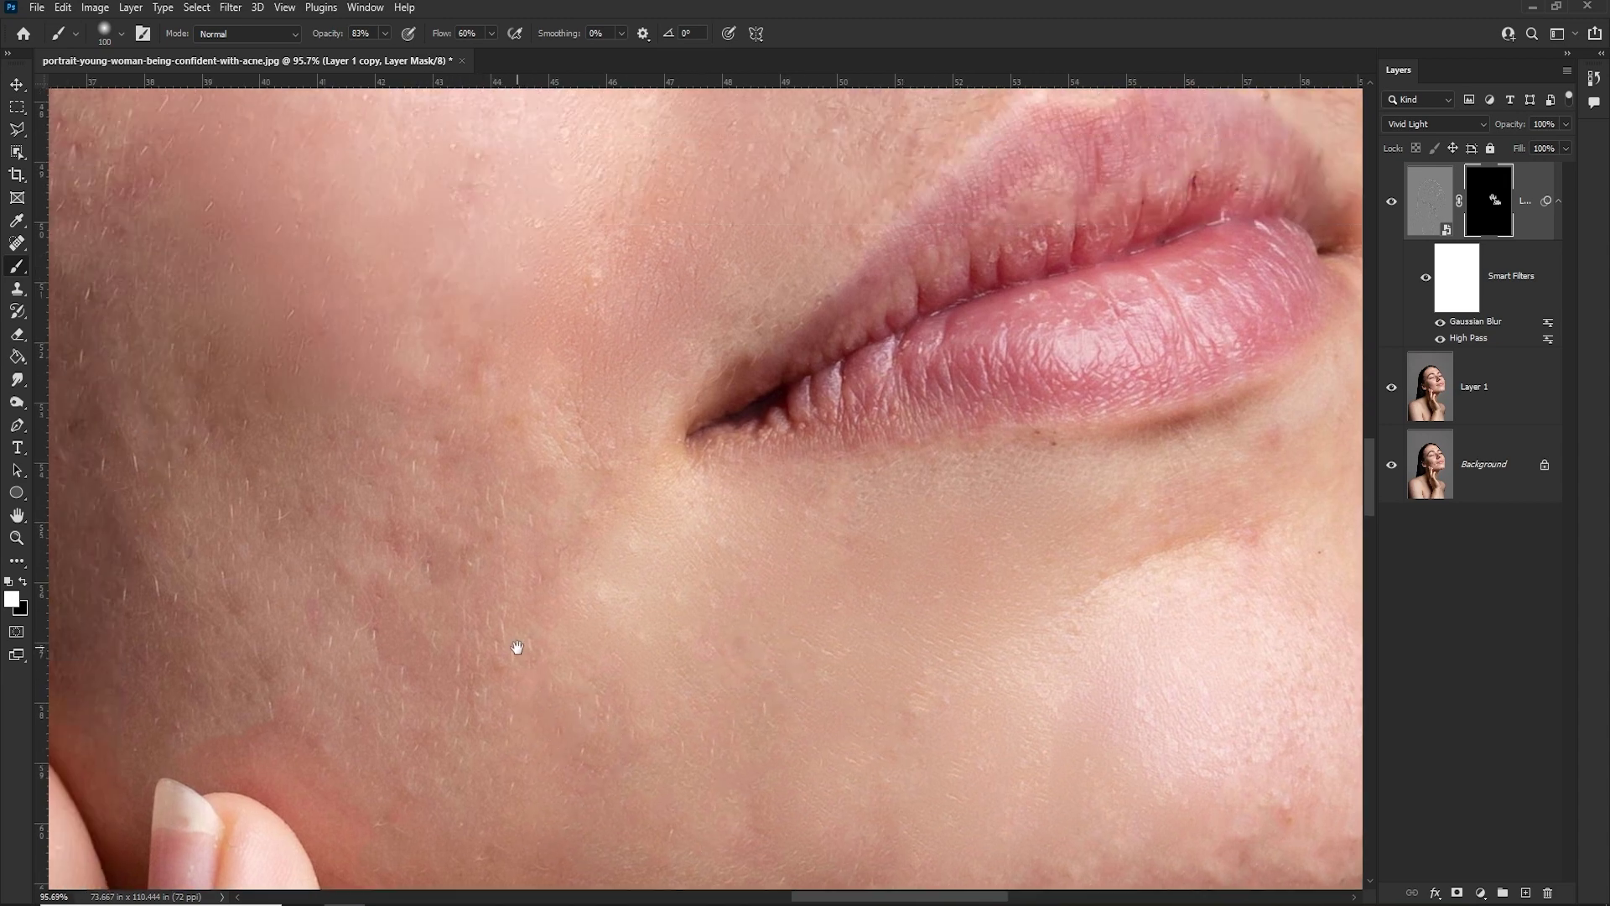
drag(443, 517, 514, 646)
drag(514, 492, 550, 586)
scroll(590, 374, down, 3)
scroll(625, 420, down, 3)
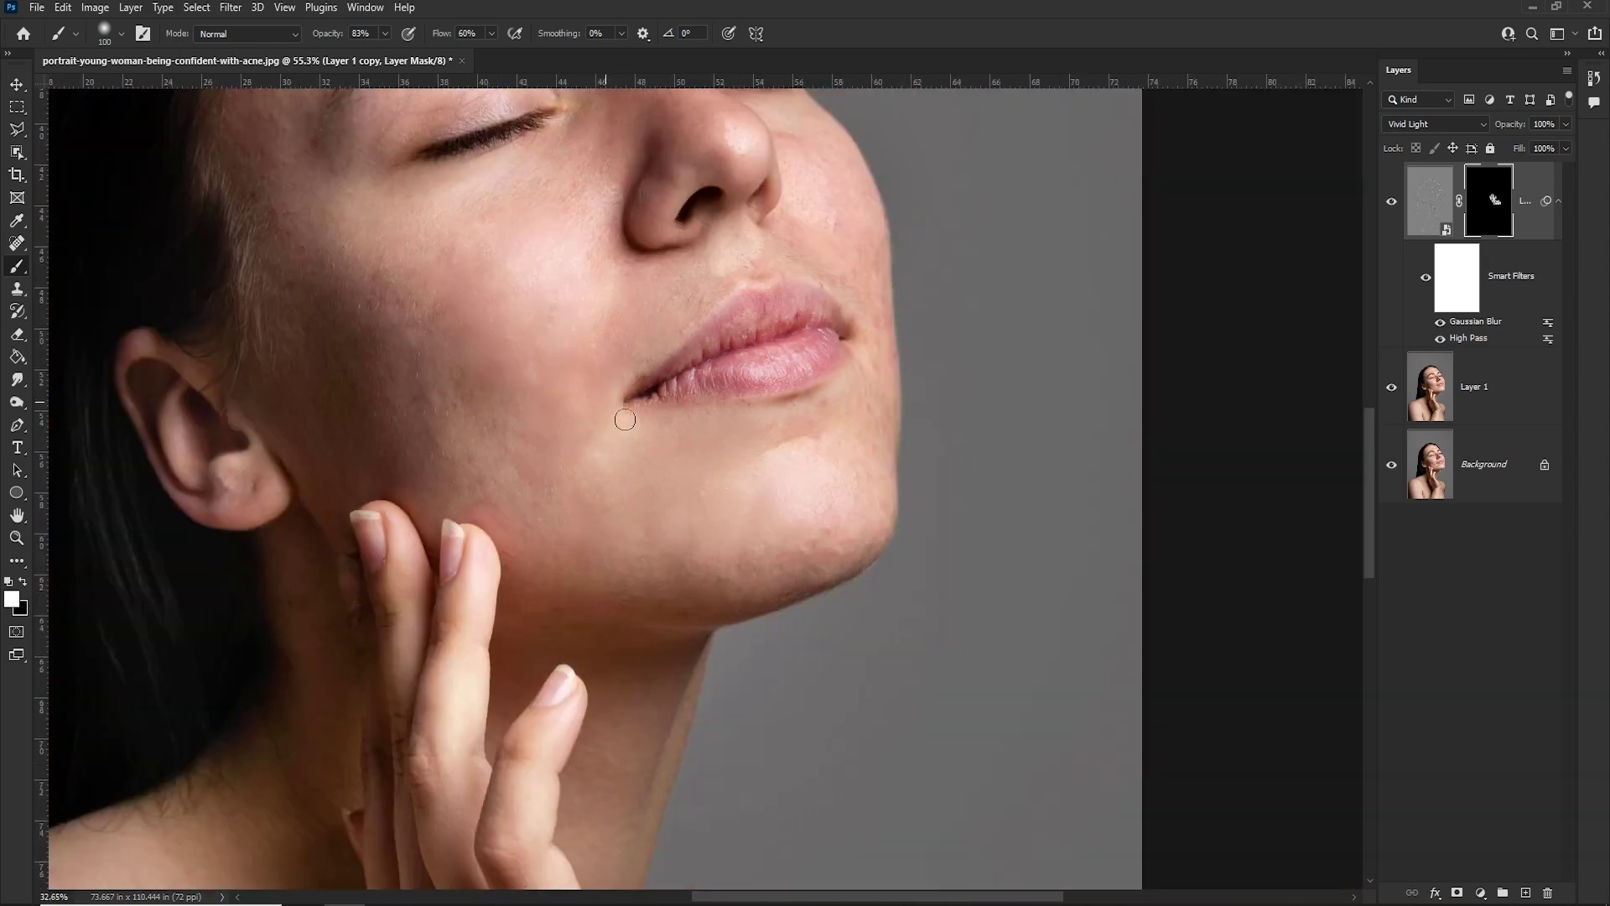
key(bracketright)
key(bracketright)
scroll(545, 320, up, 3)
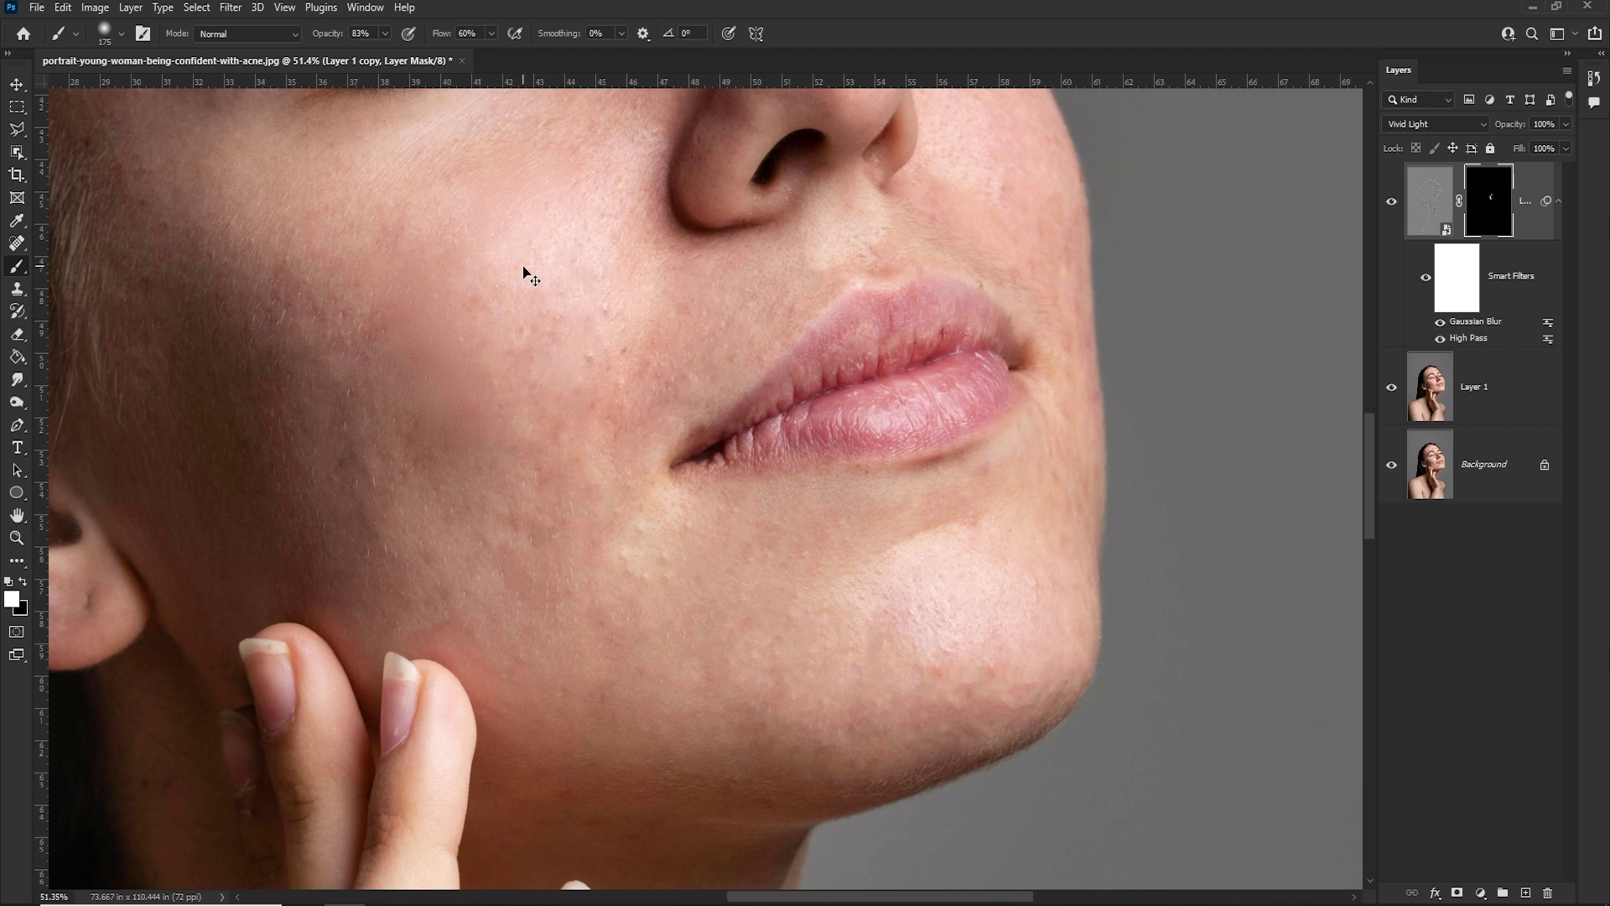
Briefly preview the full smoothing, then paint it onto the left cheek with a larger brush.
key(ctrl+i)
key(ctrl+i)
key(bracketright)
key(bracketright)
key(bracketright)
drag(450, 332, 511, 369)
key(bracketleft)
key(bracketleft)
key(bracketleft)
mouse_move(659, 316)
mouse_down()
mouse_move(611, 241)
mouse_move(545, 432)
mouse_move(672, 503)
mouse_up()
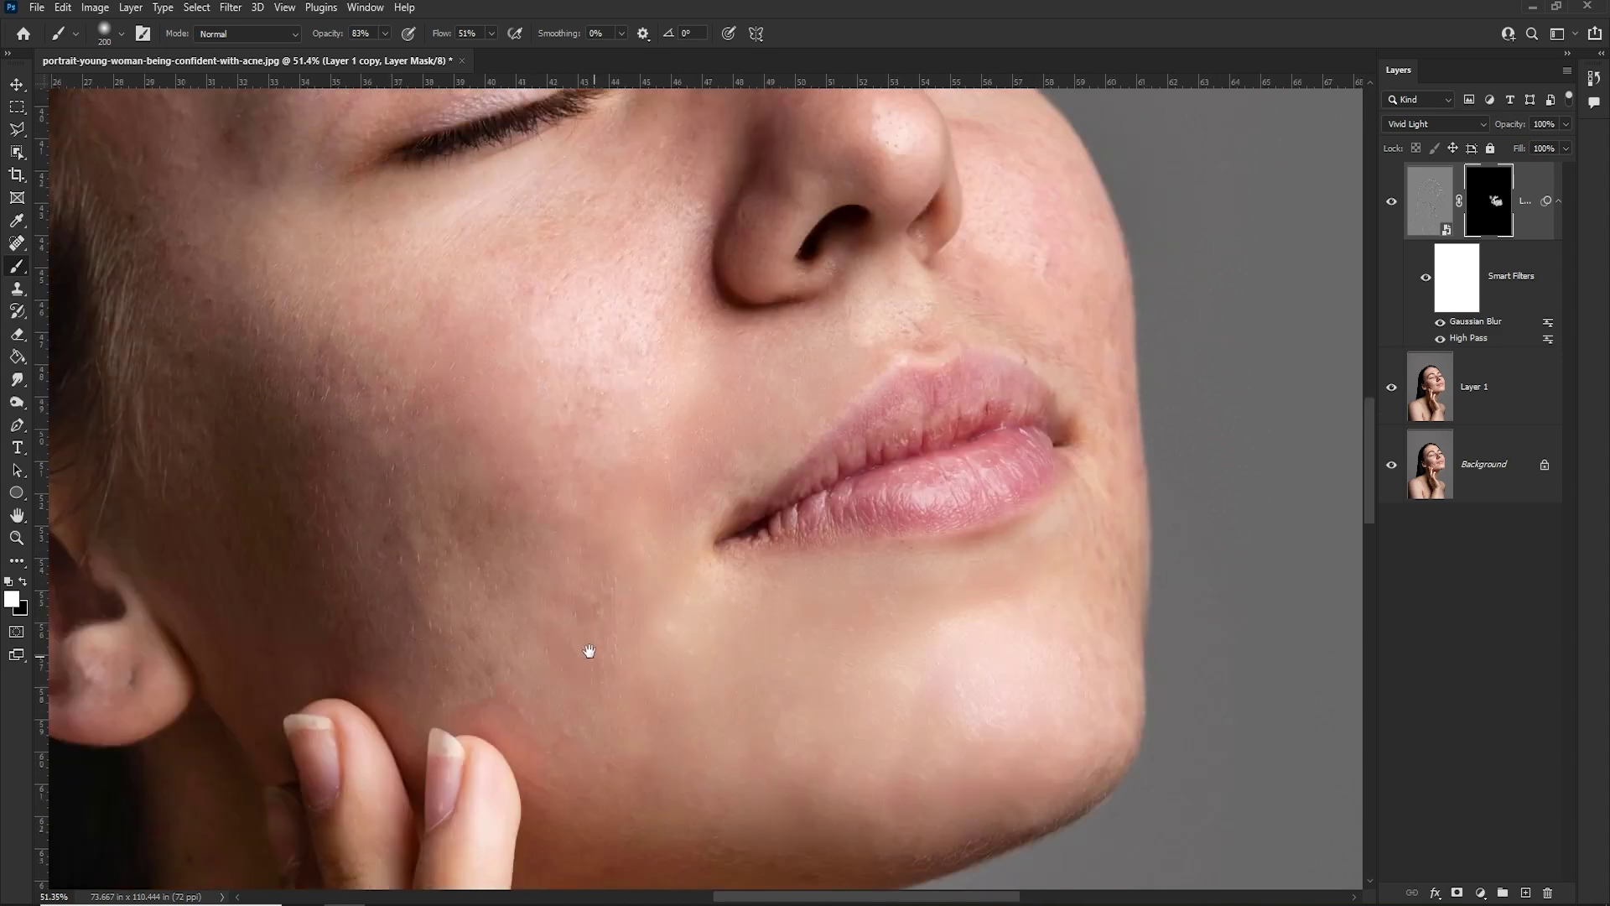
Pan across the eyes and forehead, then paint smoothing onto the right cheek beside the nose.
drag(597, 673, 664, 779)
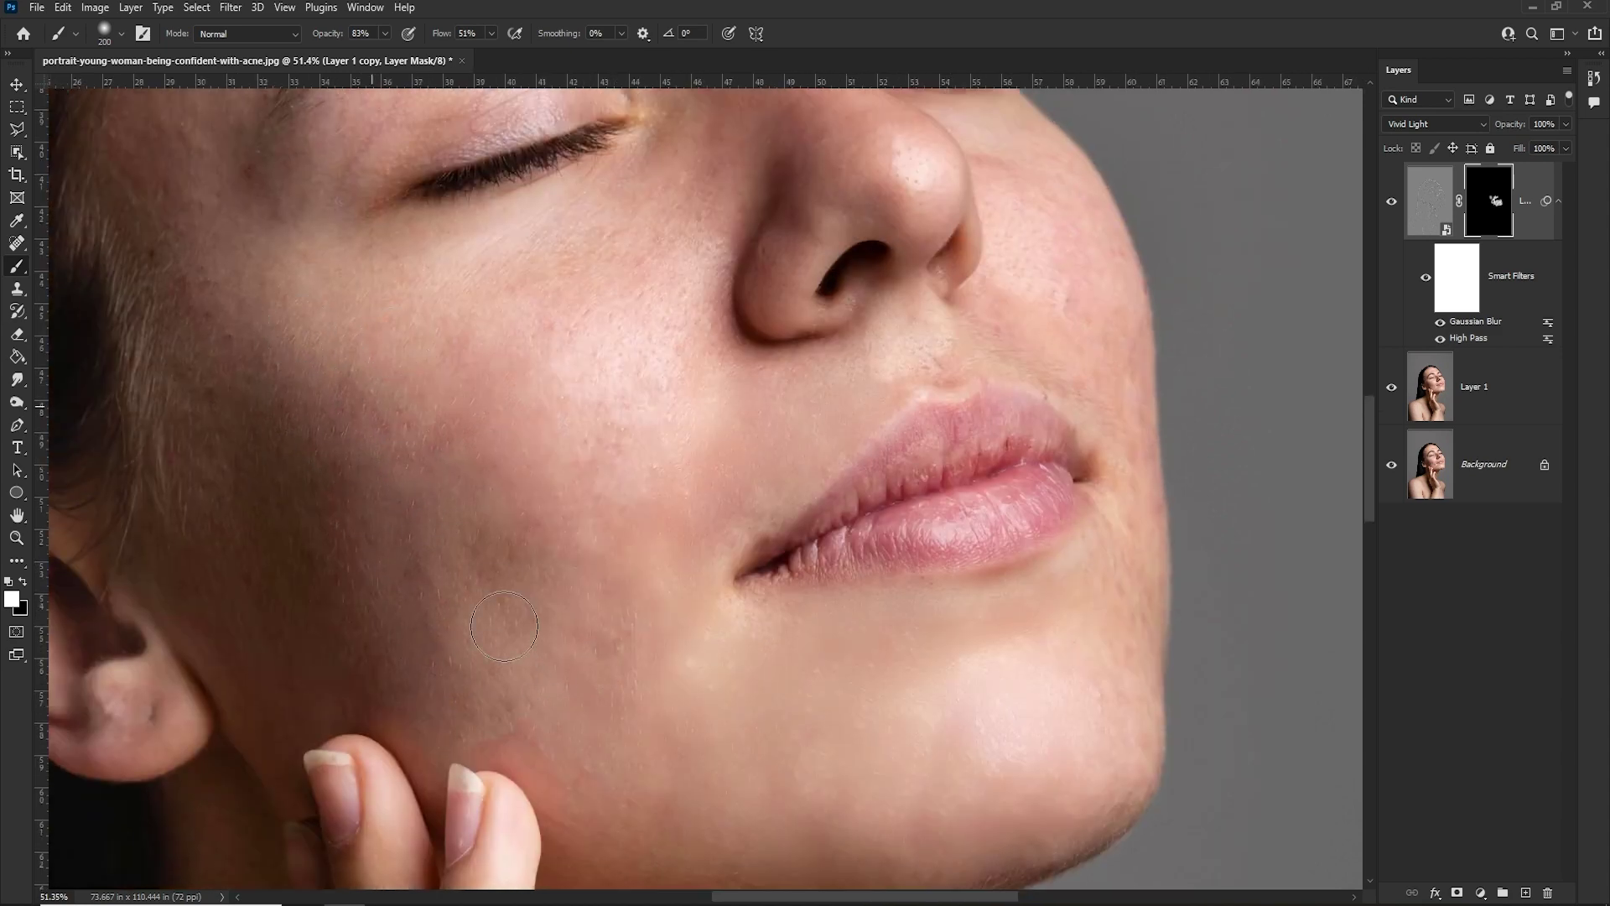
drag(238, 209, 347, 418)
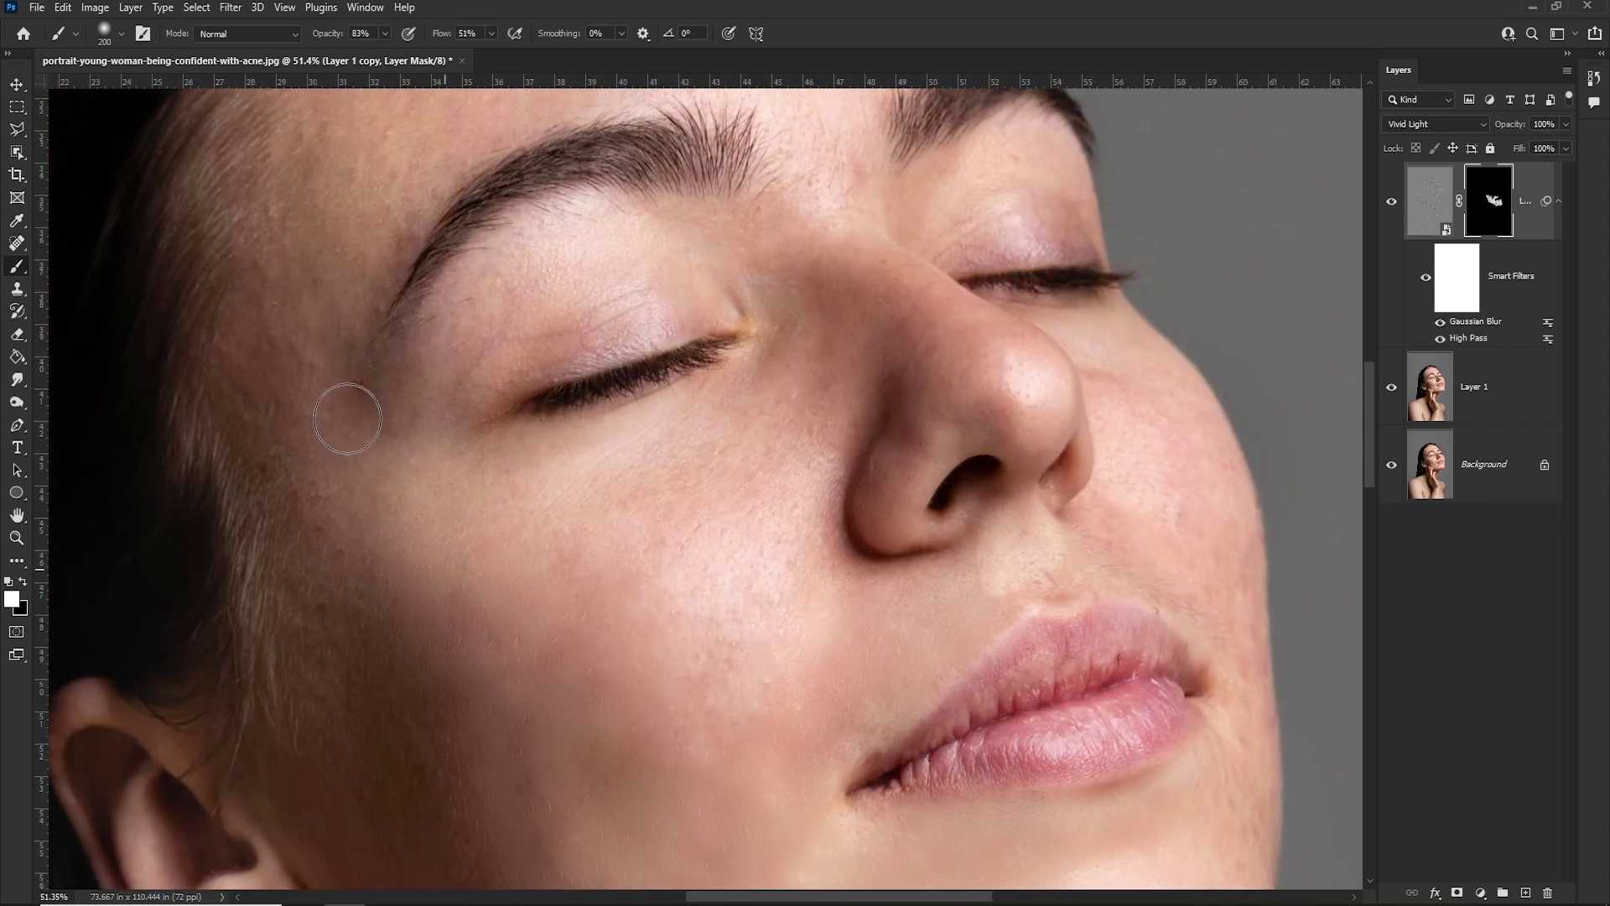
drag(472, 422, 424, 563)
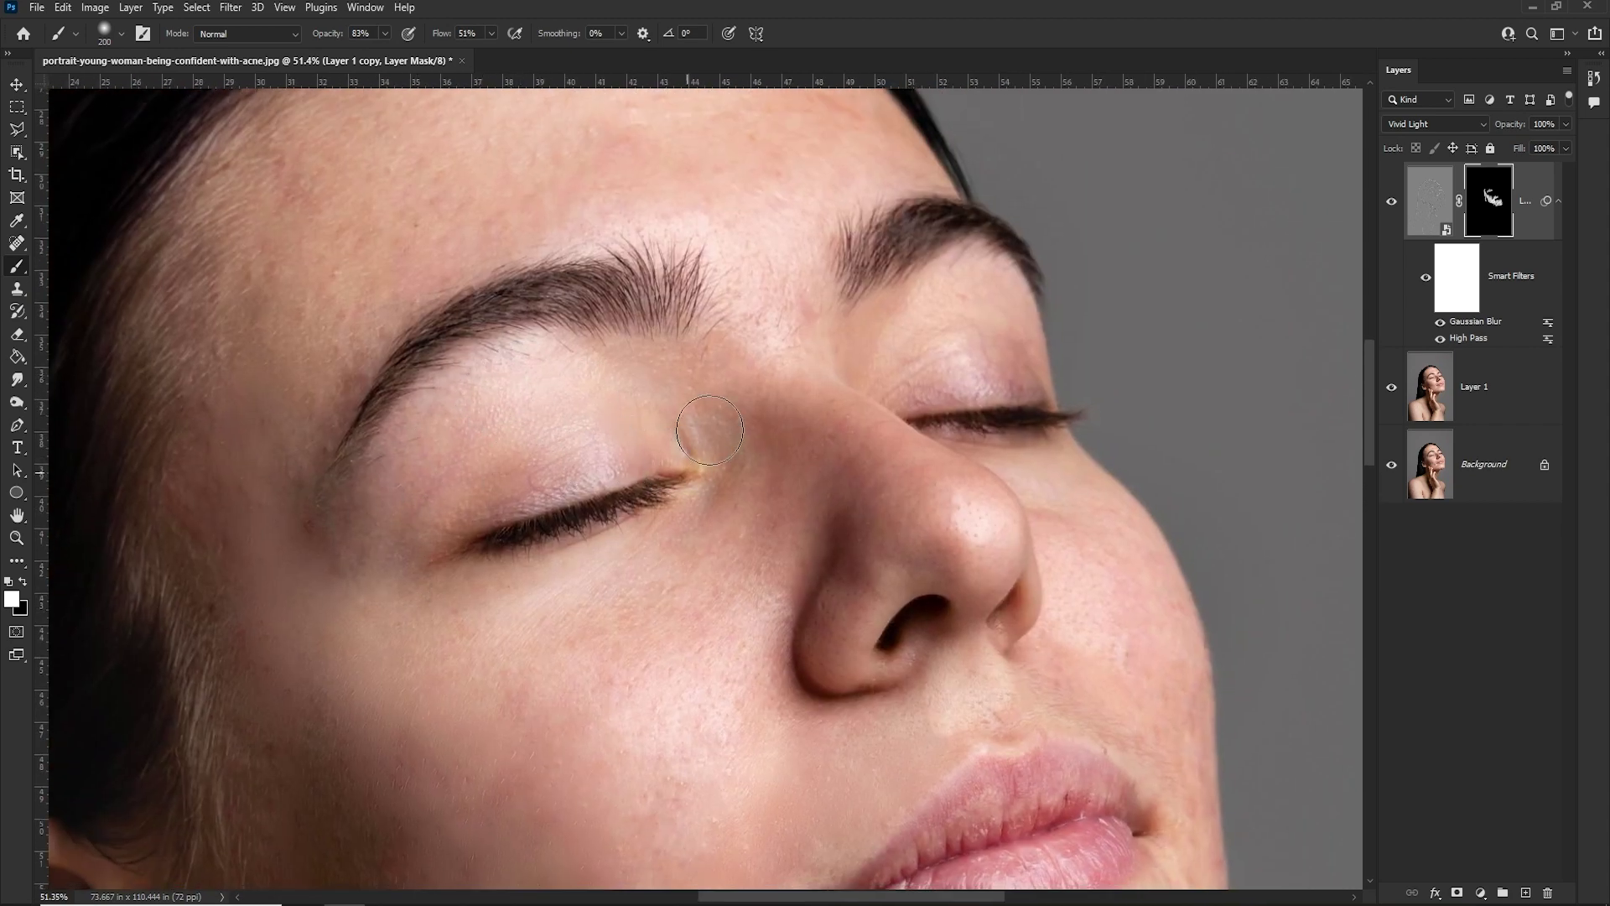
drag(640, 356, 690, 572)
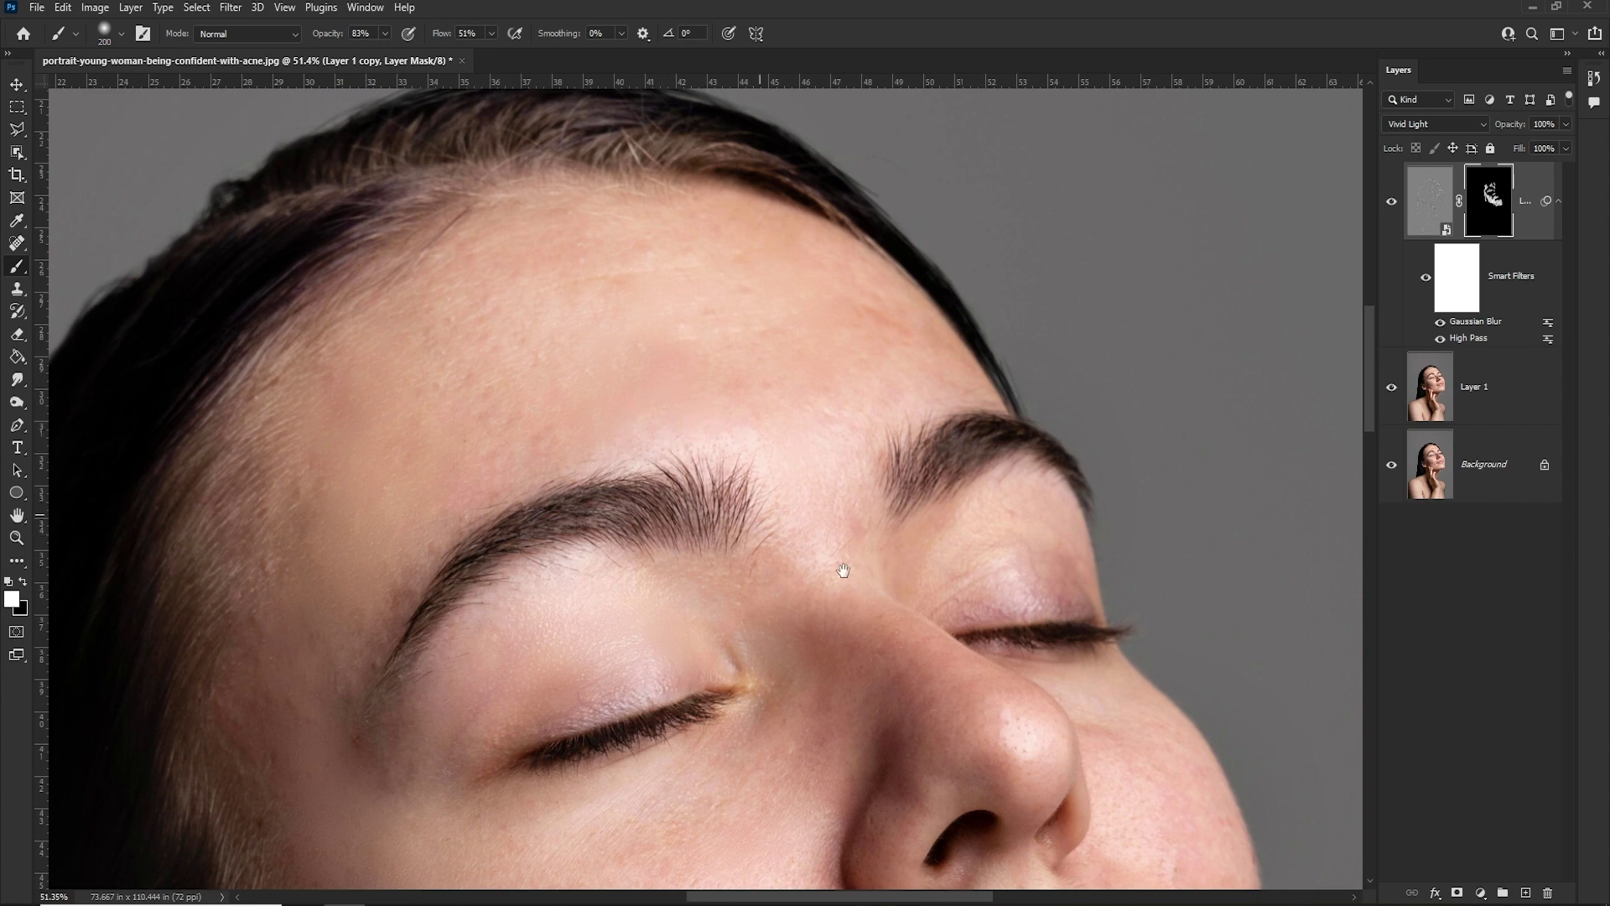
drag(839, 566, 600, 339)
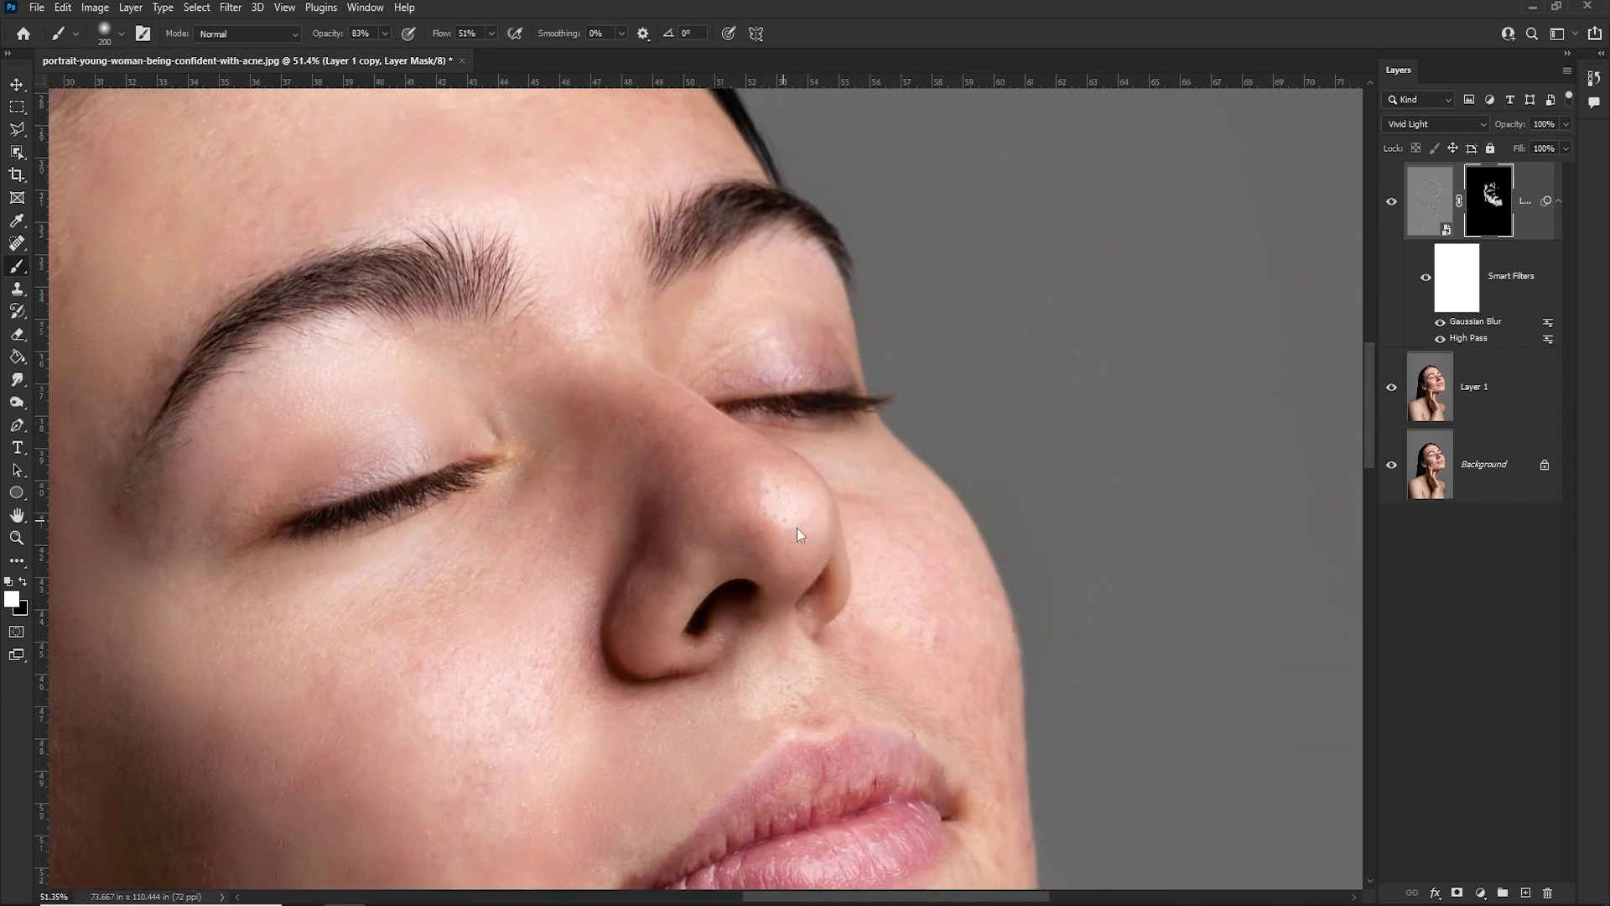
drag(637, 681, 521, 510)
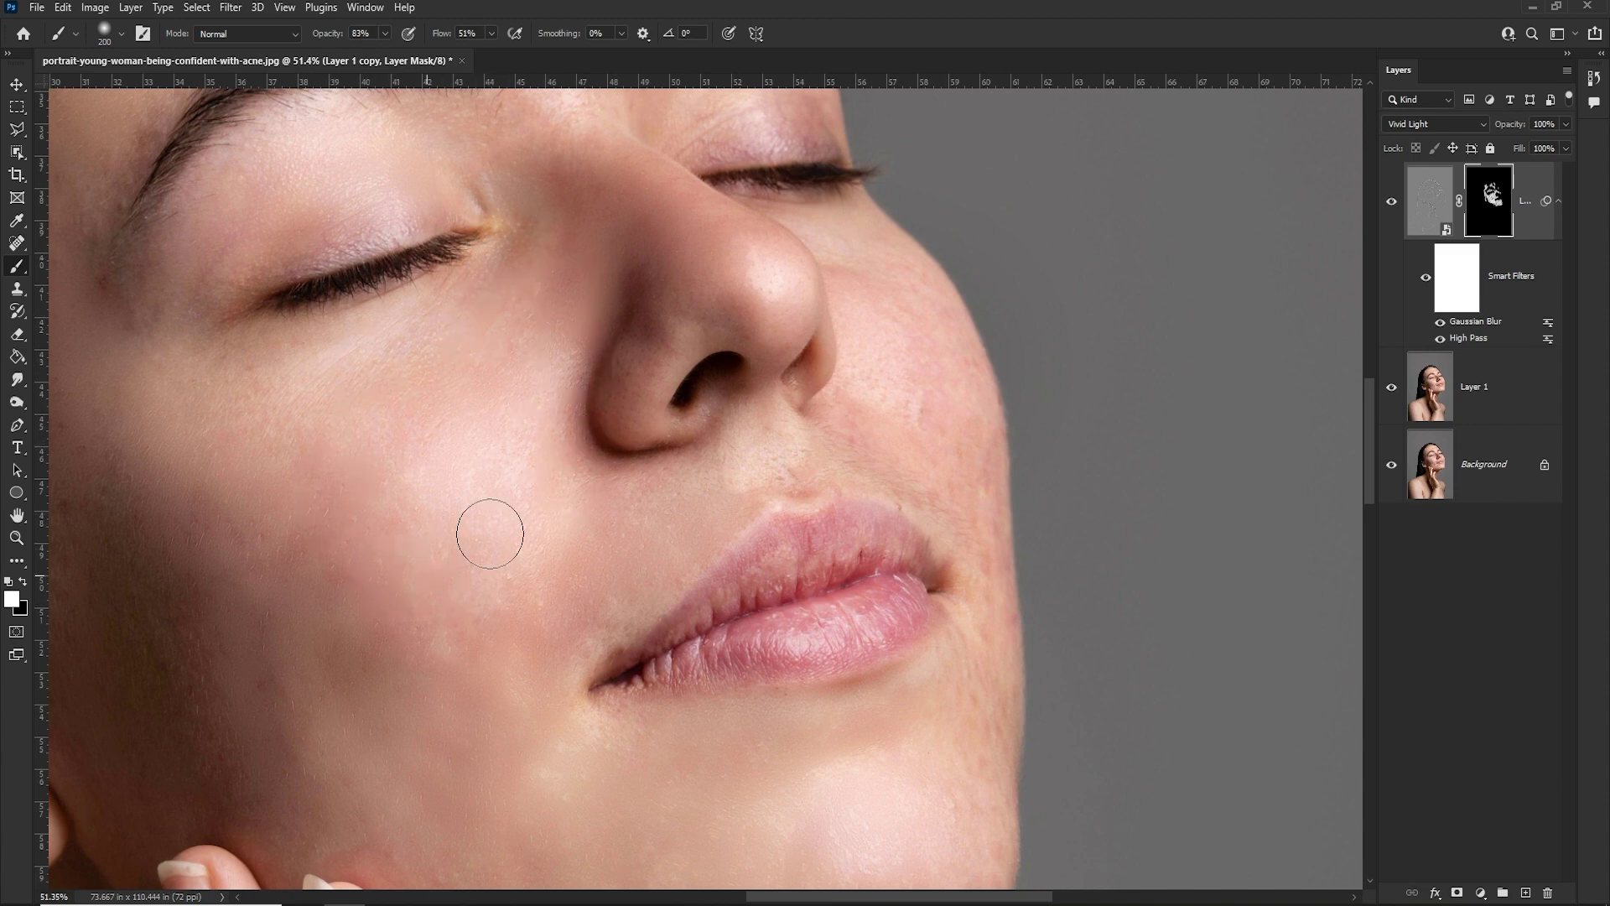
scroll(493, 533, down, 2)
drag(668, 345, 732, 295)
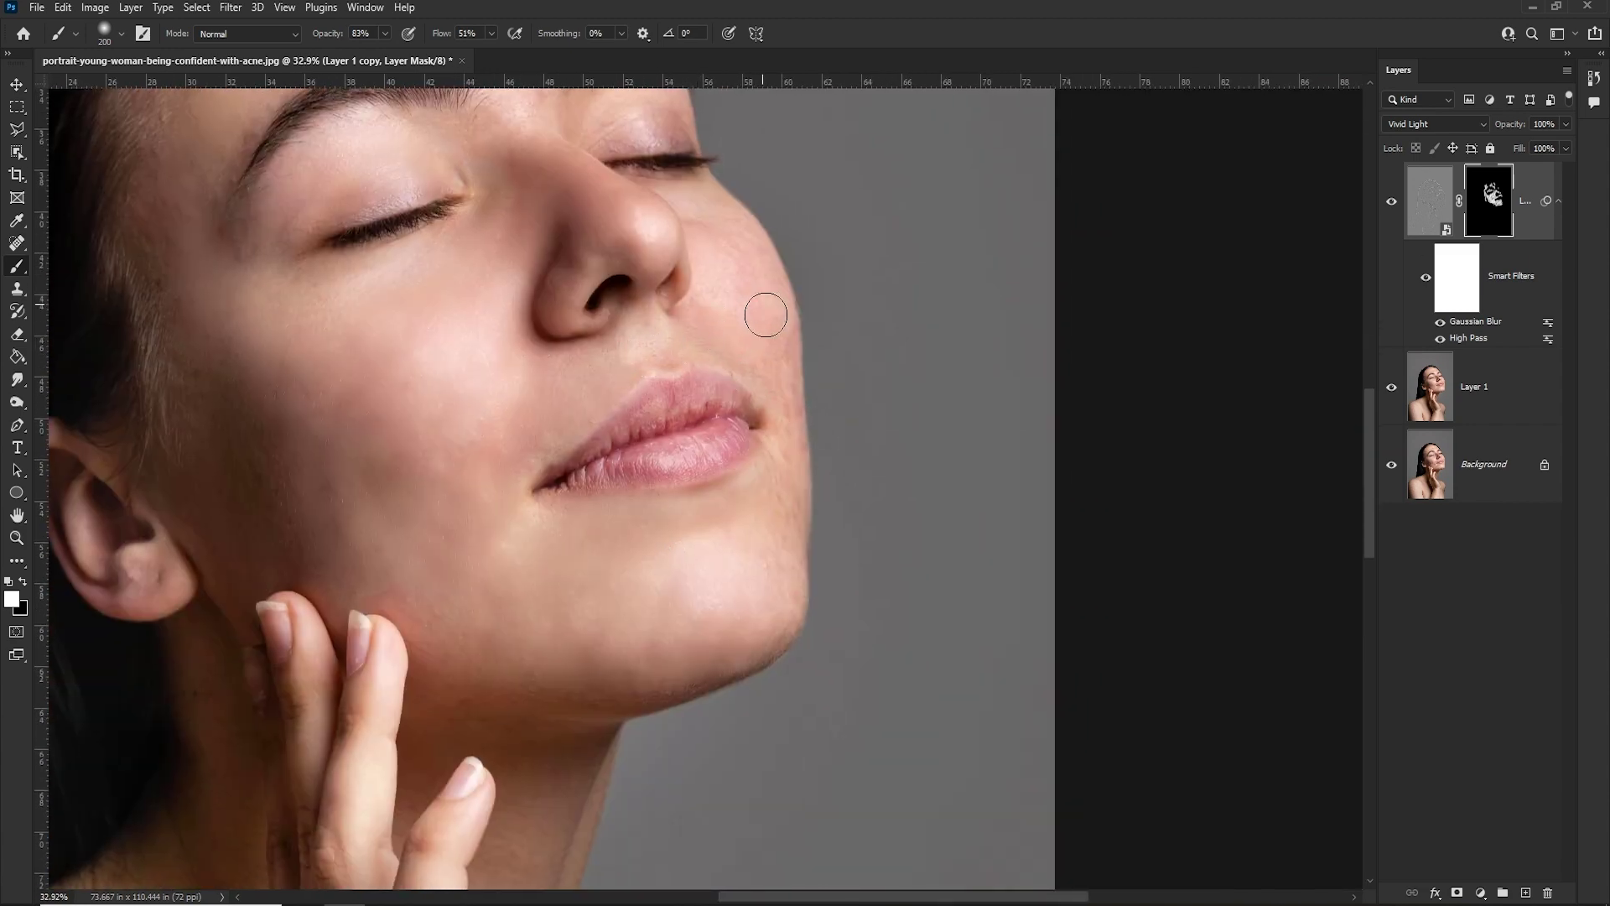
key(bracketleft)
key(bracketleft)
Zoom out, enlarge the brush to 400 and paint smoothing over the neck, shoulders and hand.
scroll(309, 486, down, 2)
scroll(377, 476, down, 1)
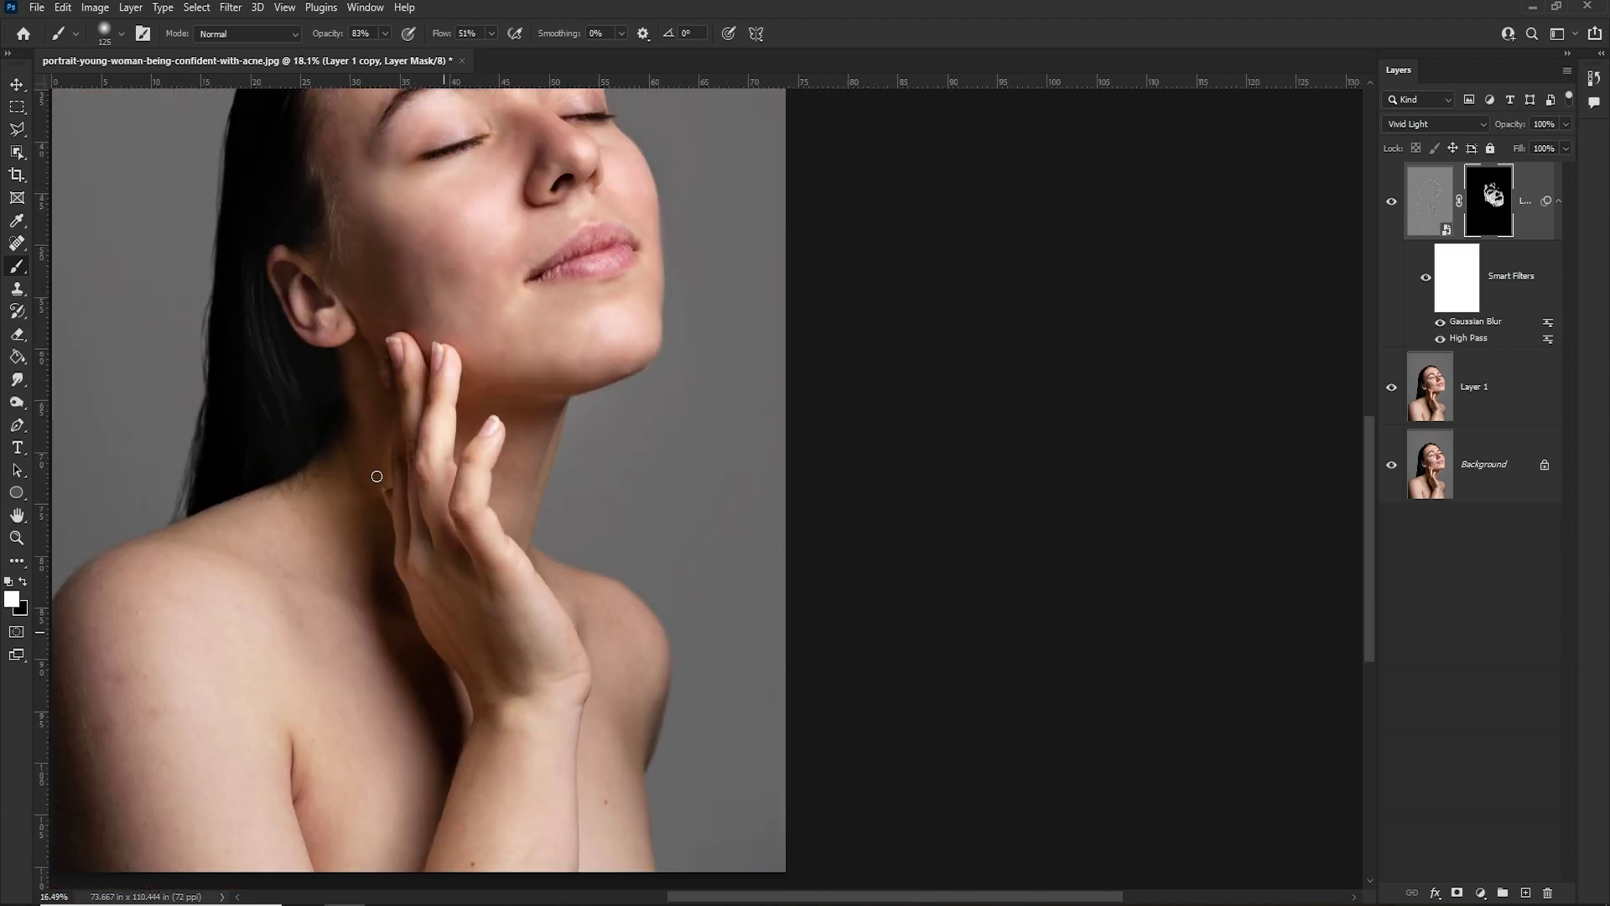
scroll(377, 476, down, 2)
scroll(219, 619, up, 2)
key(bracketright)
key(bracketright)
key(bracketright)
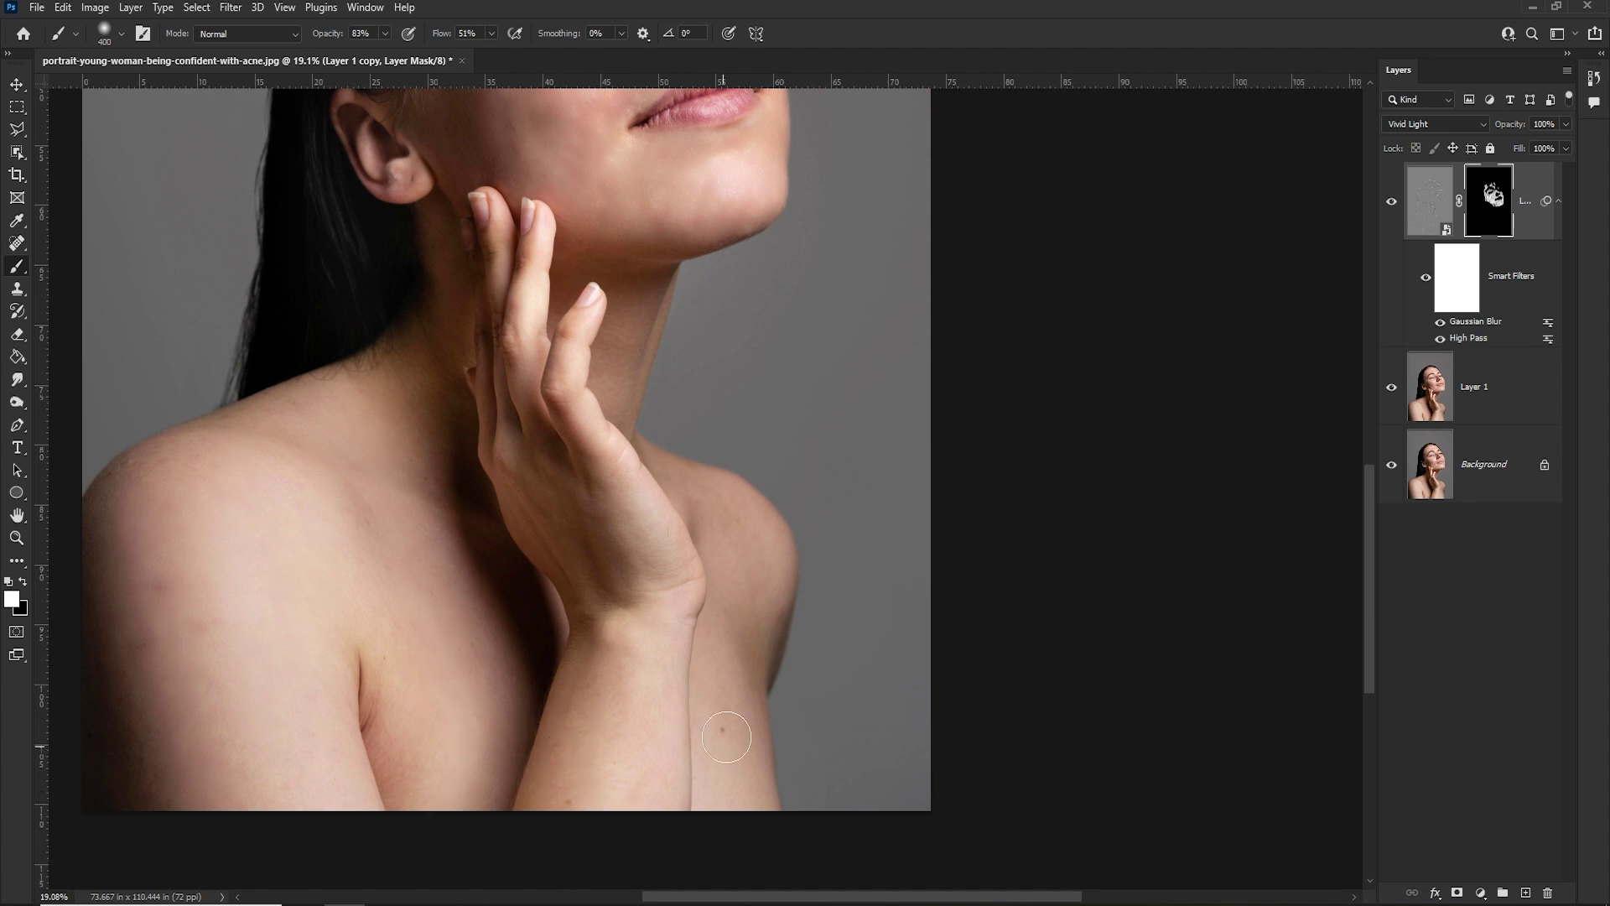
scroll(556, 485, down, 3)
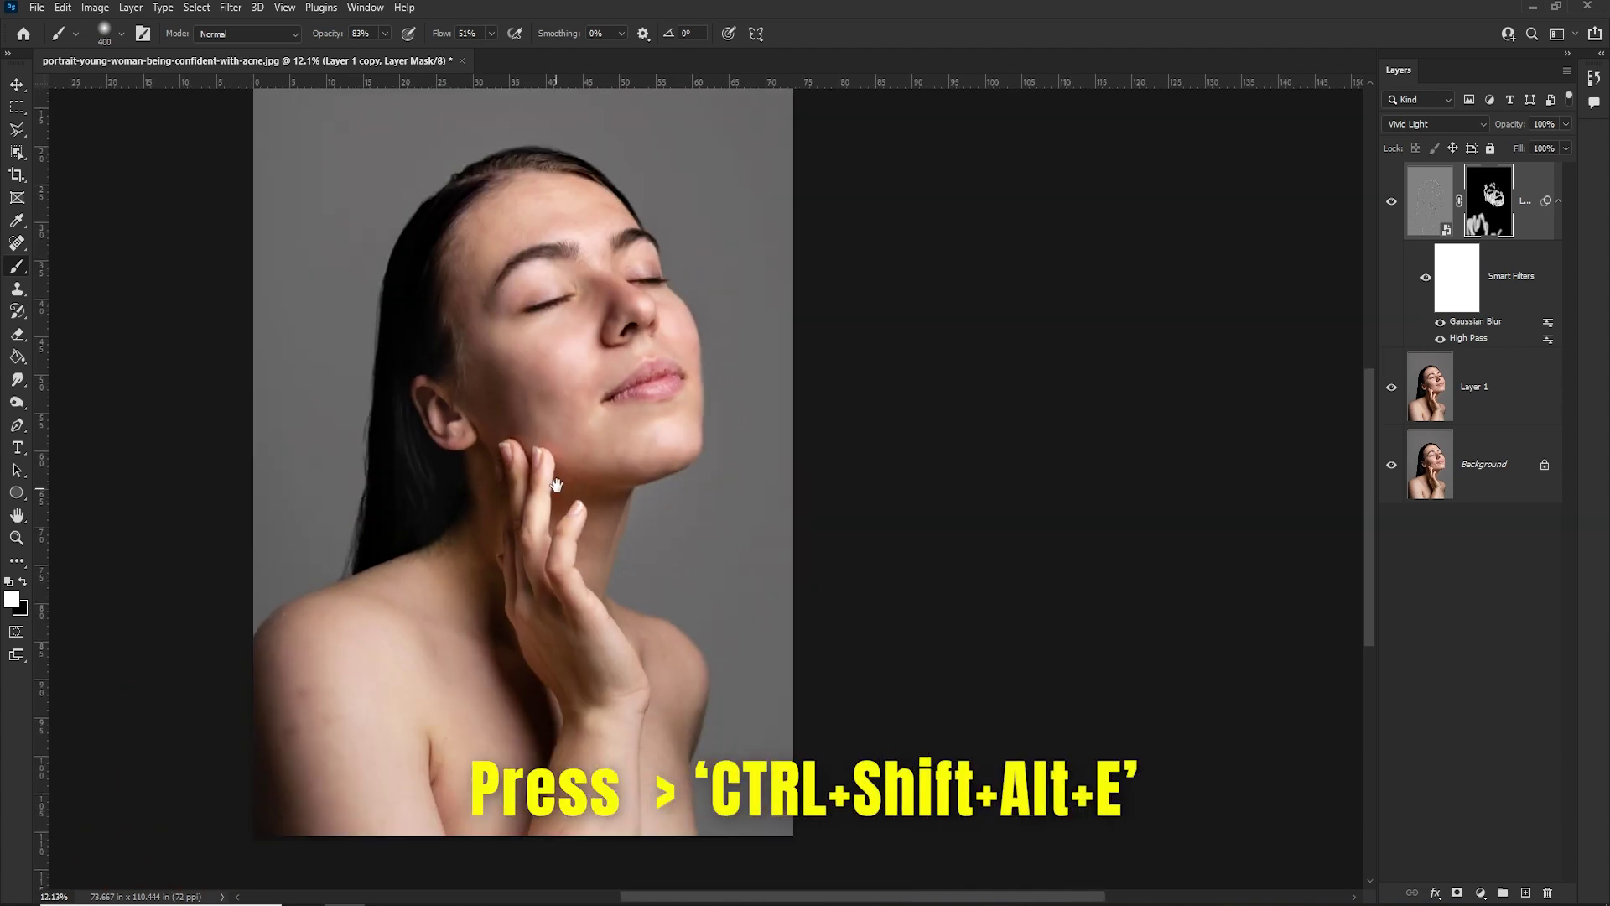
scroll(556, 485, up, 1)
scroll(556, 485, up, 2)
scroll(600, 475, down, 4)
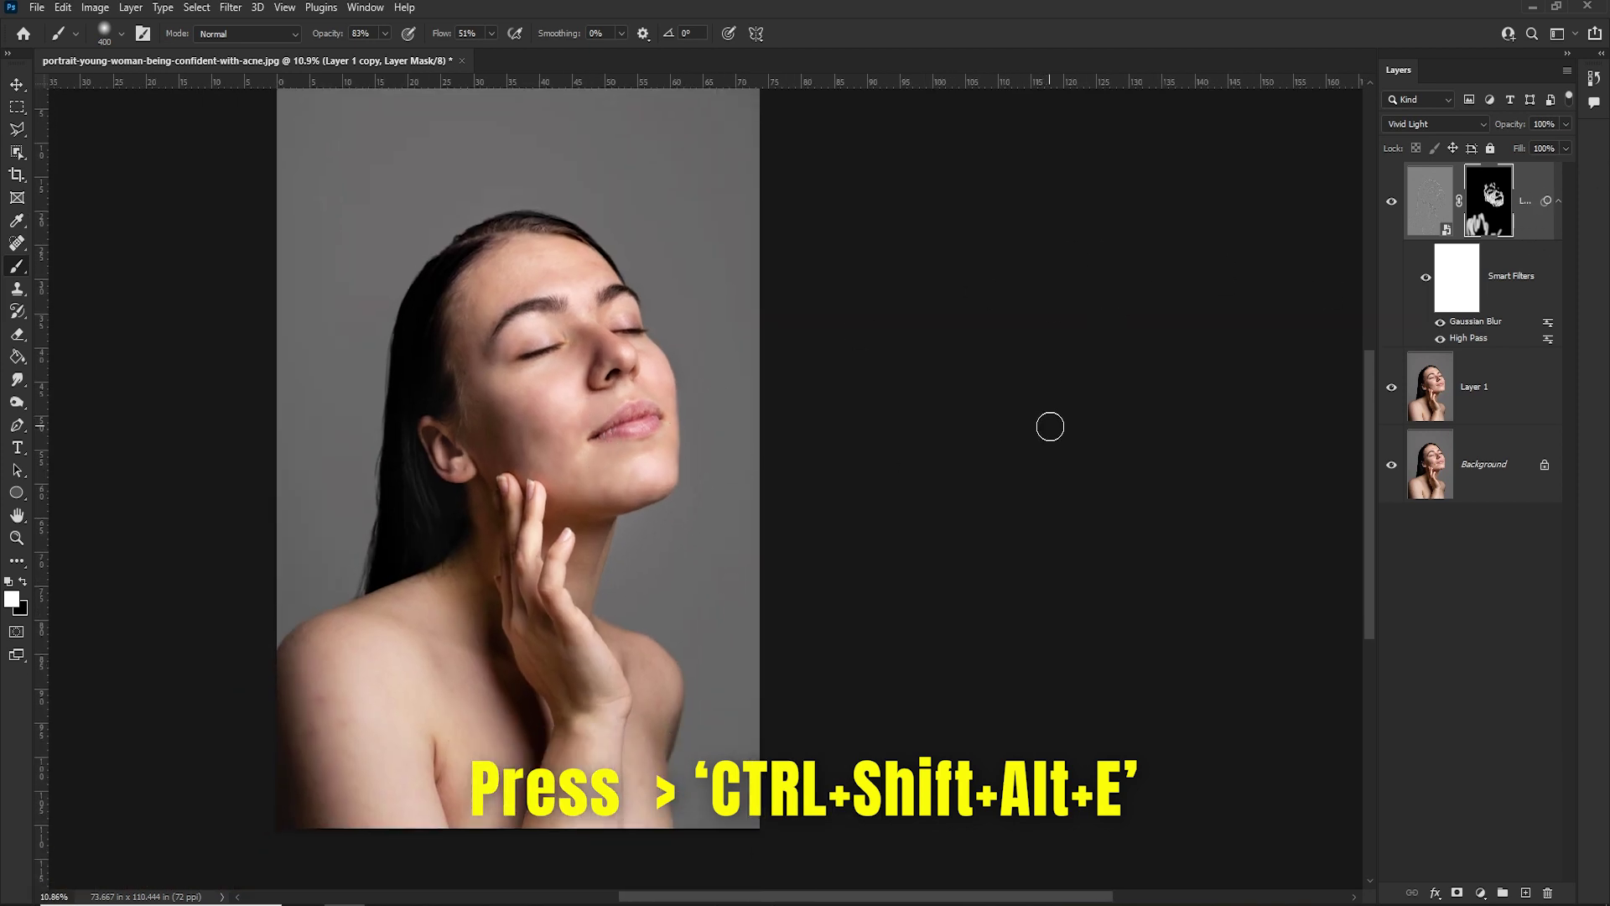
Stamp all visible layers into a new Layer 2 and convert it to a smart object.
key(ctrl+shift+alt+e)
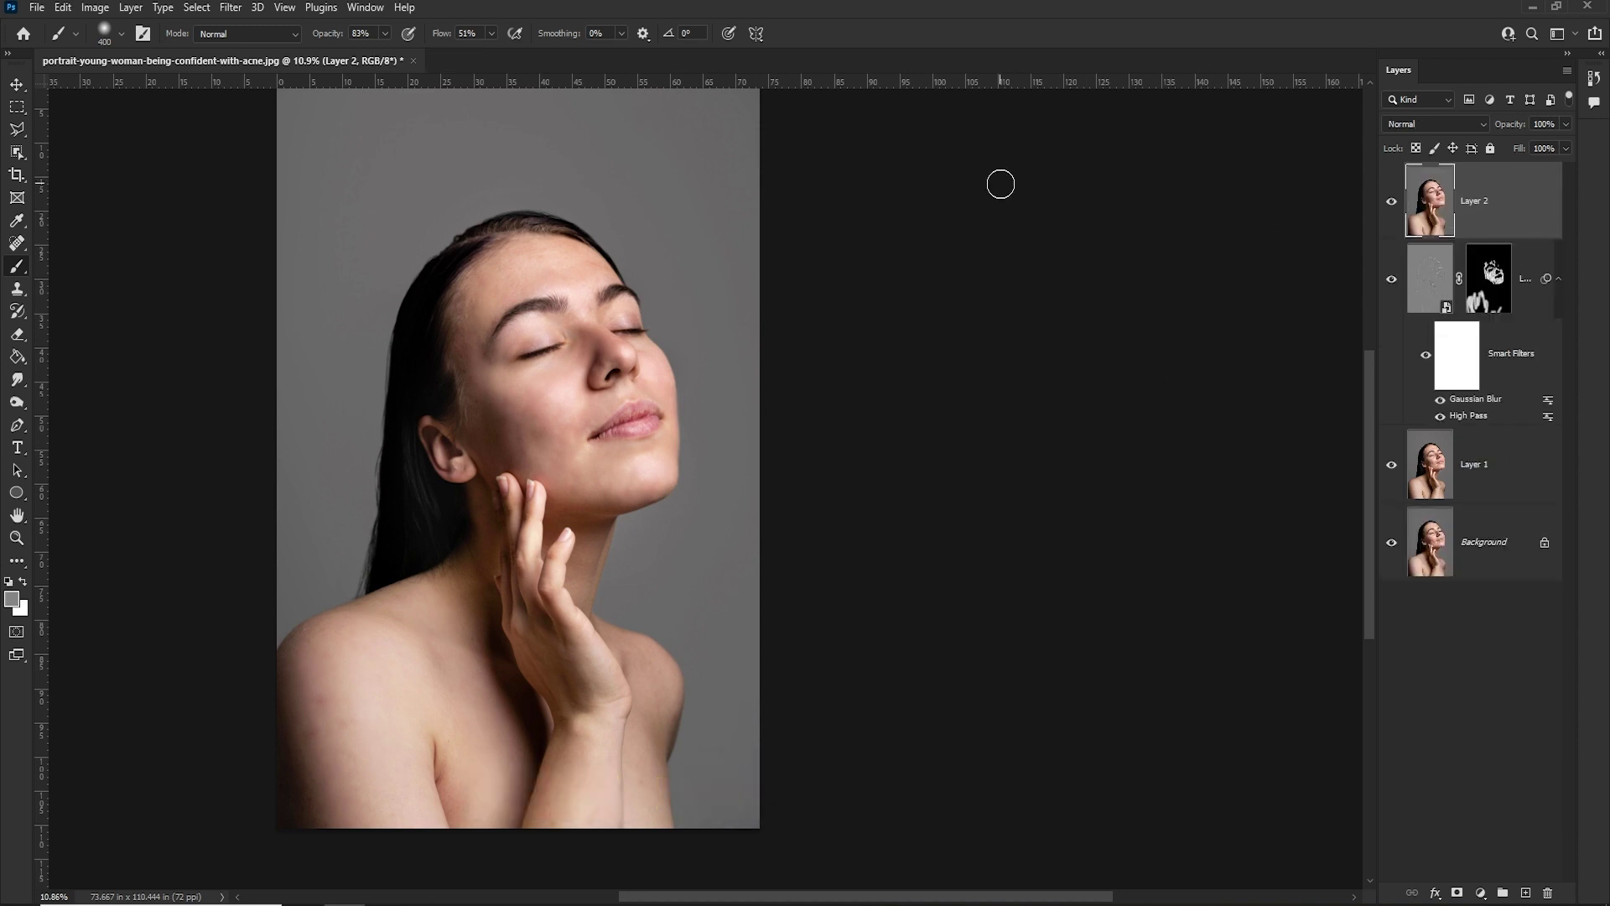
scroll(504, 431, up, 3)
mouse_move(540, 435)
mouse_down()
mouse_move(693, 382)
mouse_move(676, 424)
mouse_up()
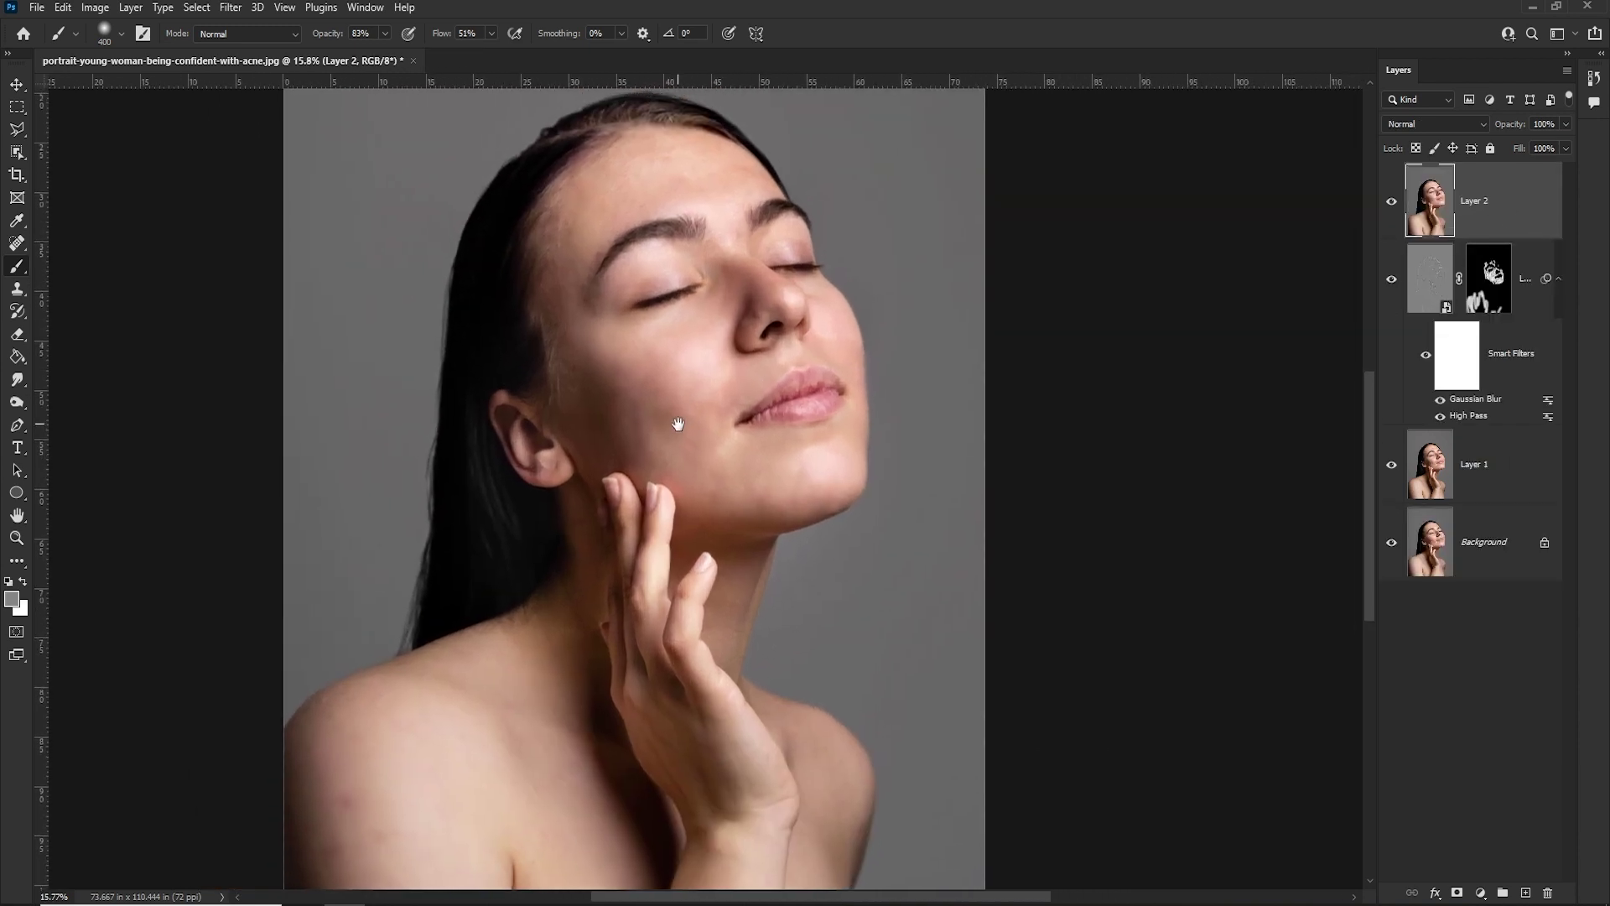
drag(760, 372, 750, 386)
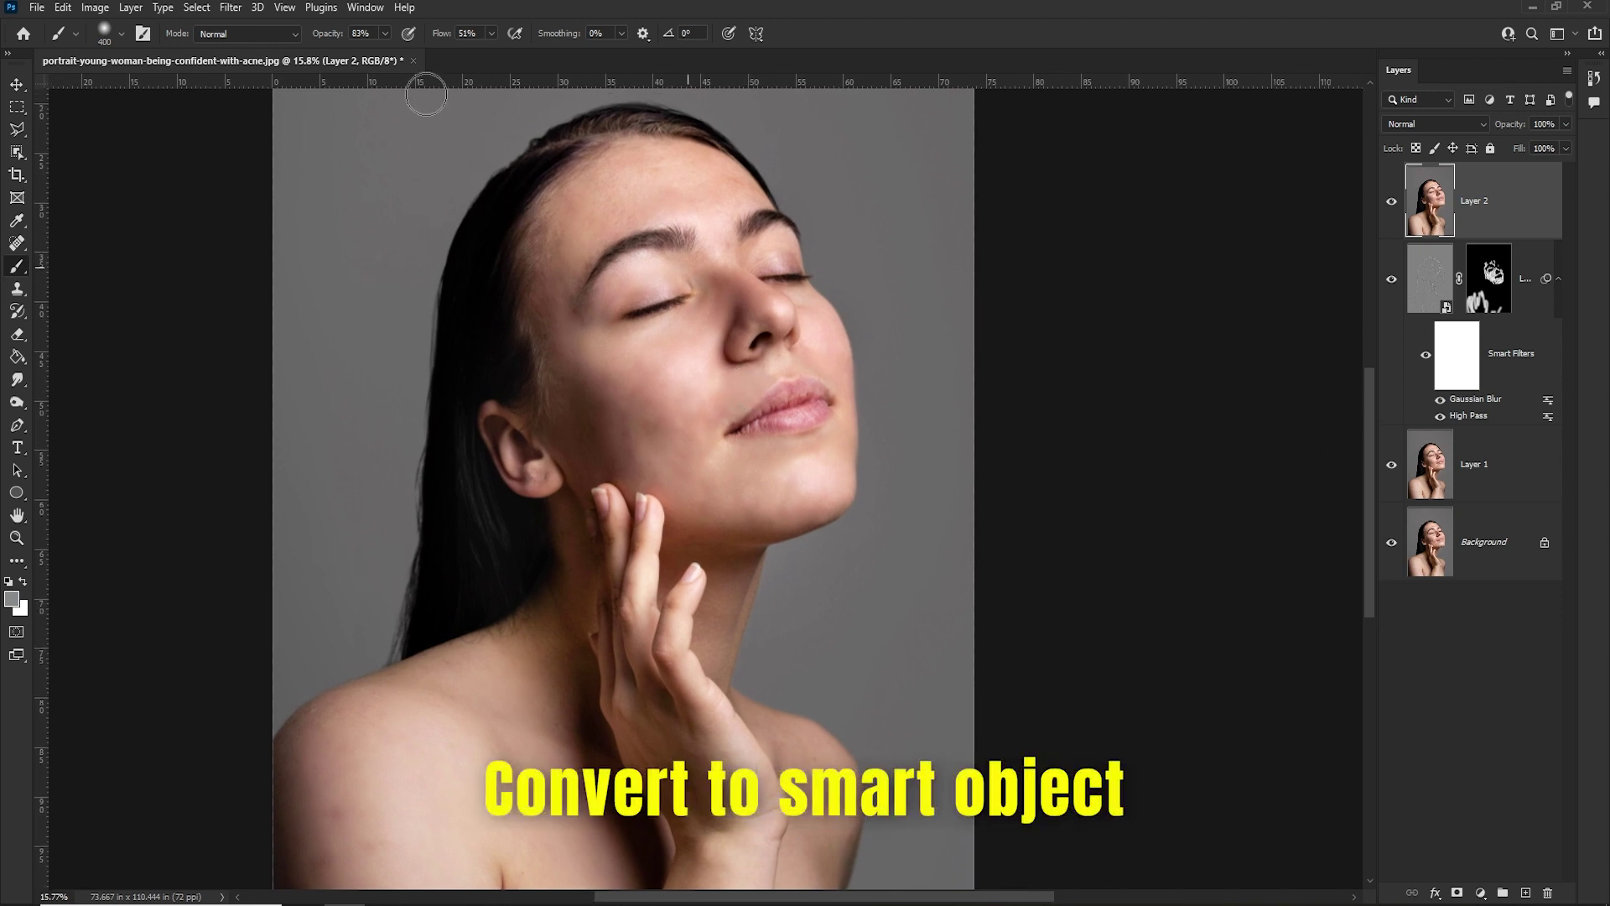
right_click(1510, 205)
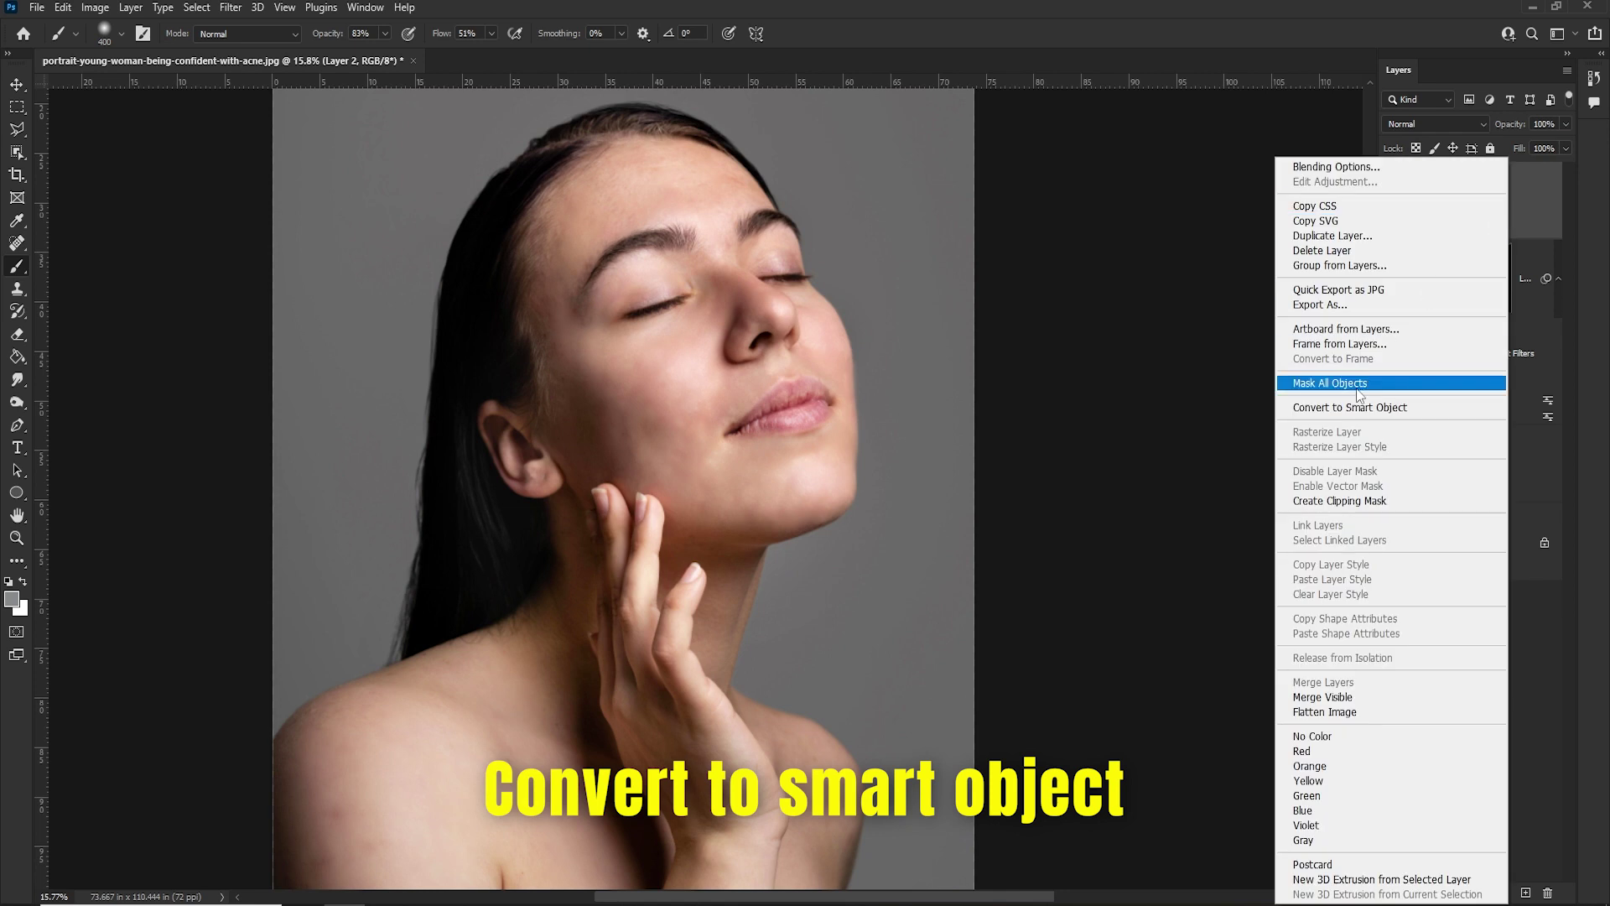
click(1362, 409)
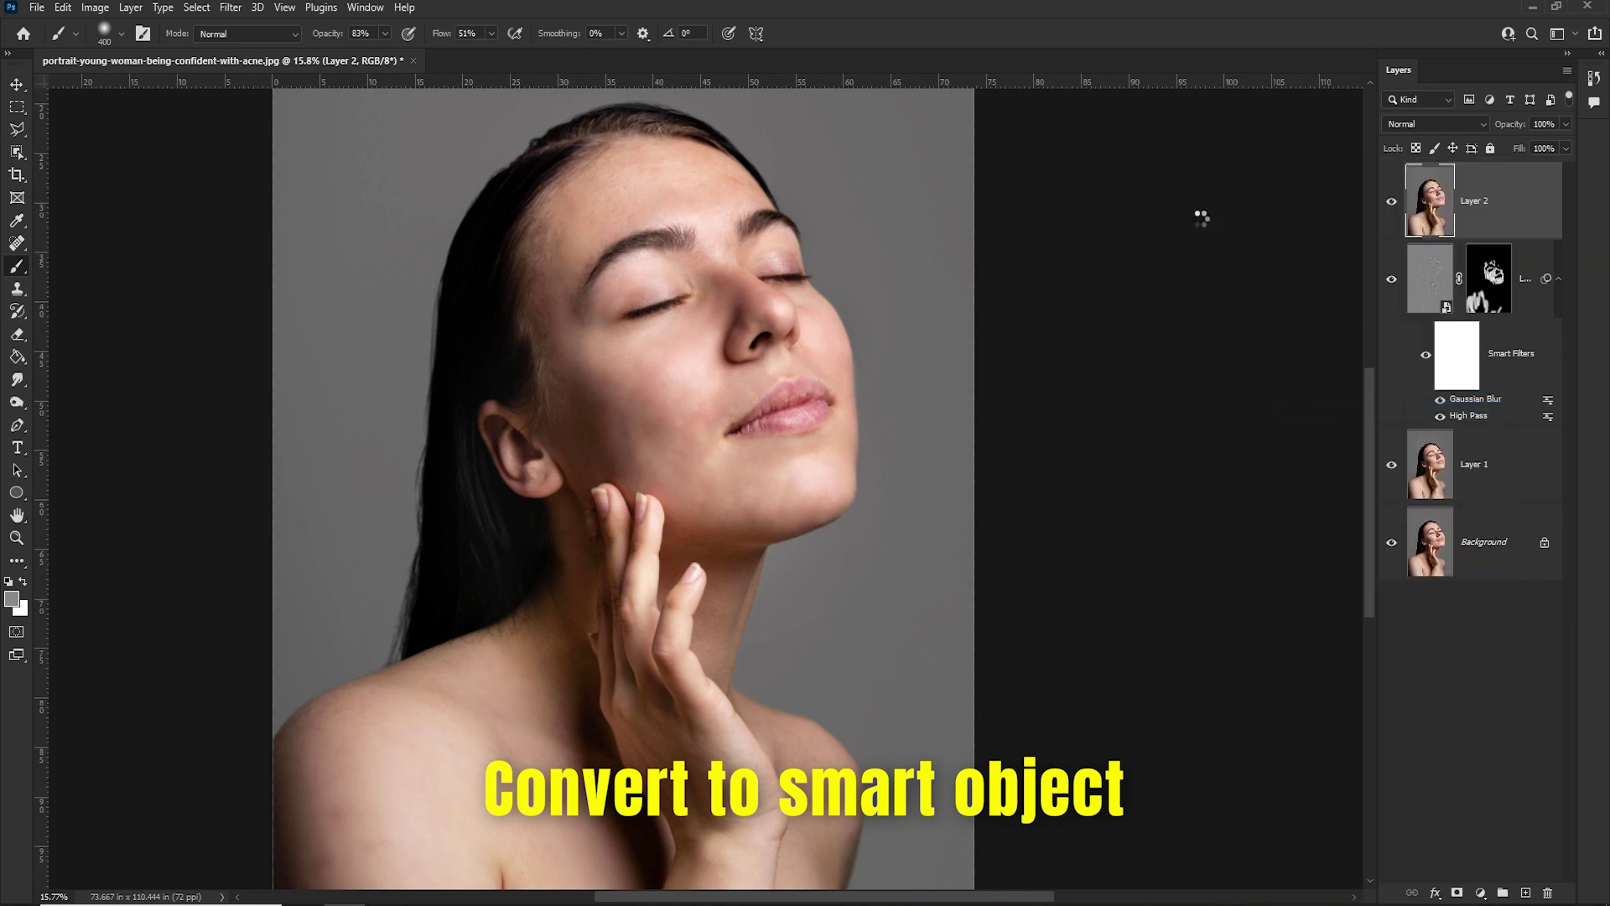
Open the Camera Raw Filter on Layer 2 and lower Clarity to about -20.
click(231, 8)
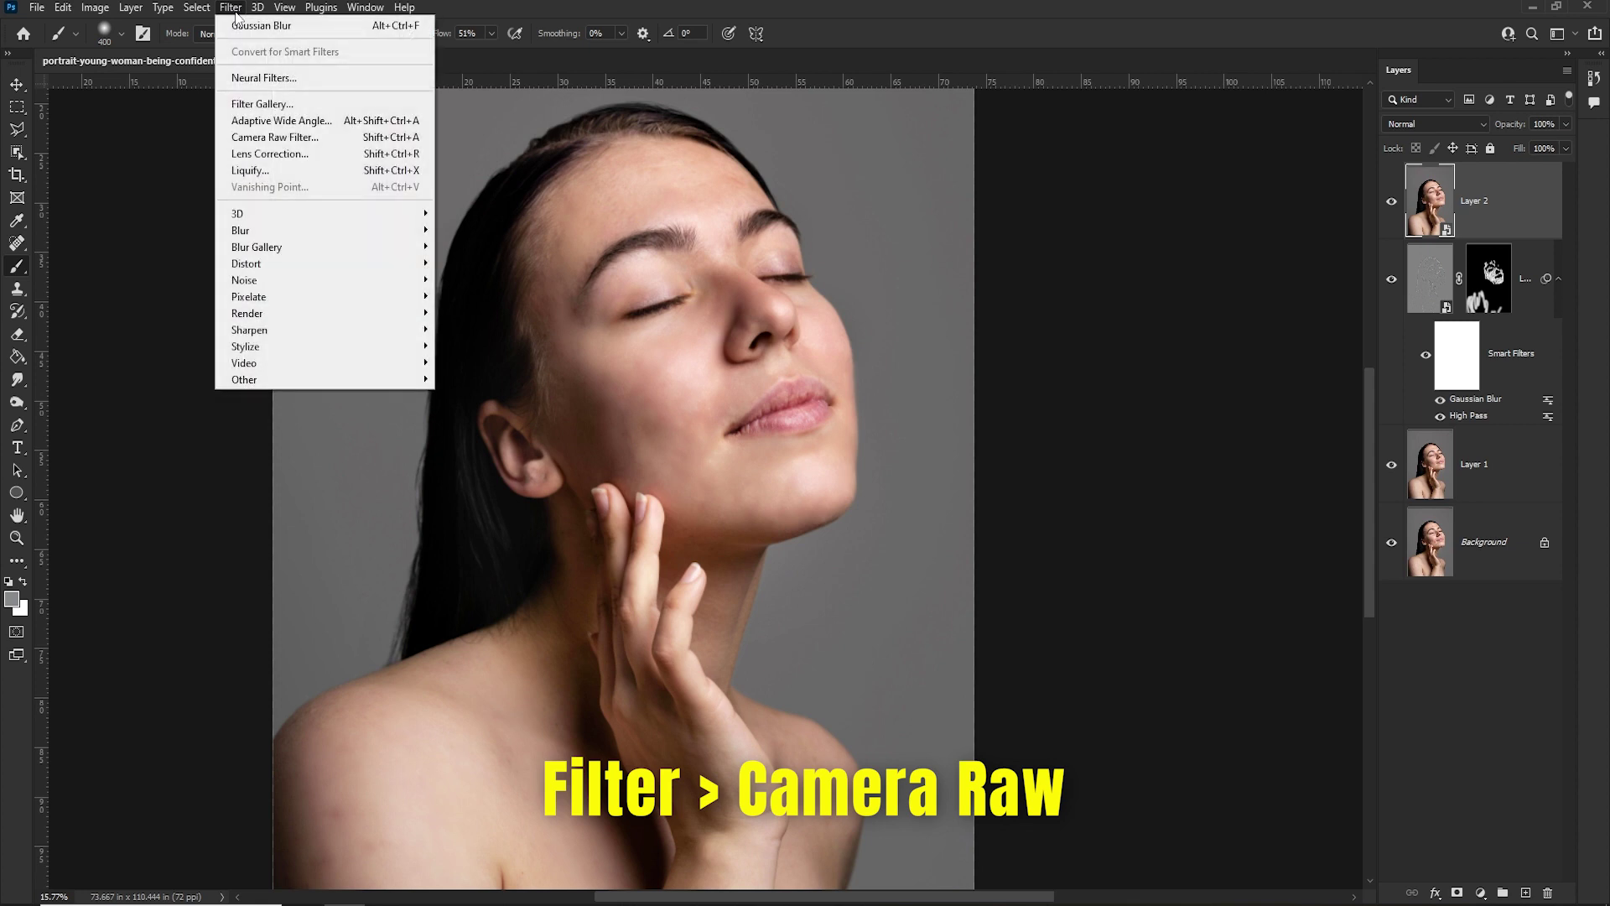
click(284, 140)
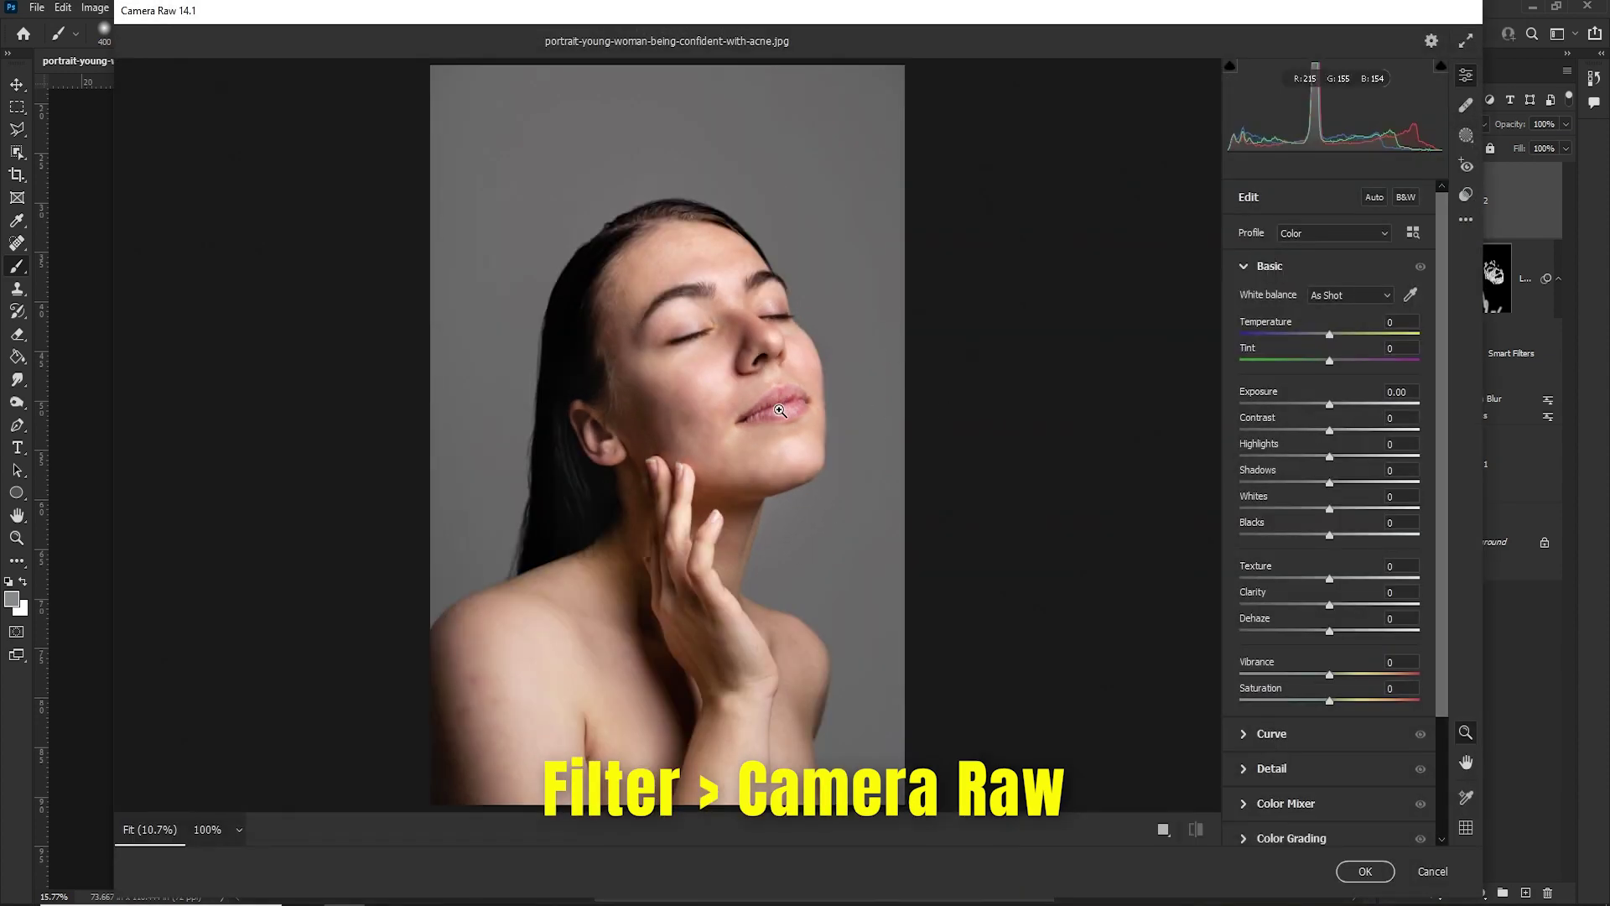
click(779, 411)
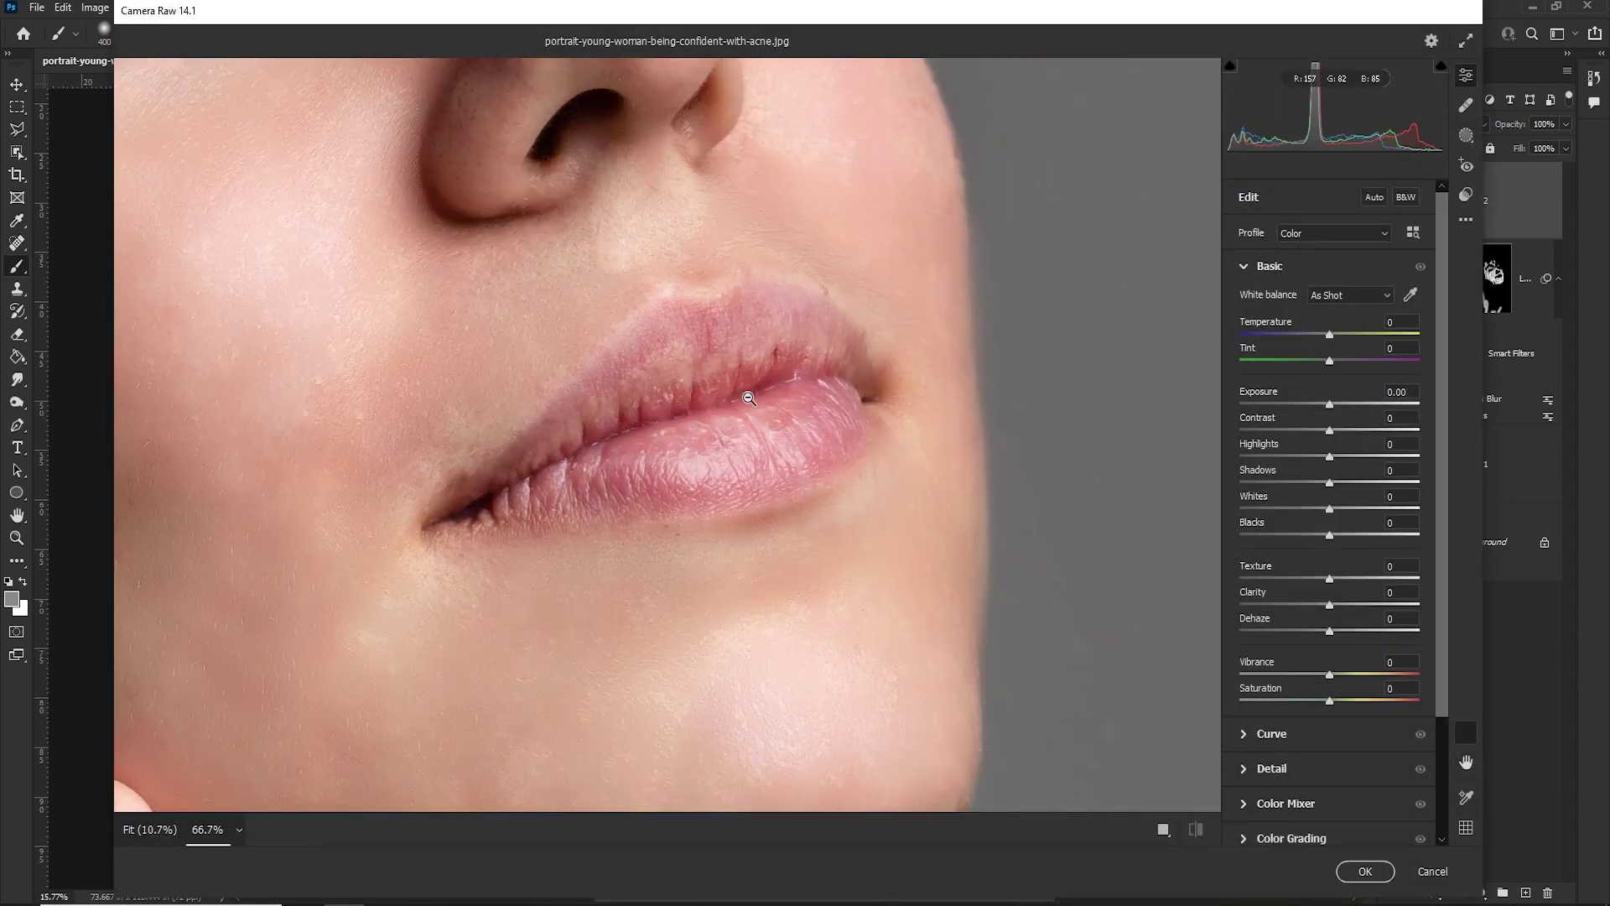
alt+click(749, 398)
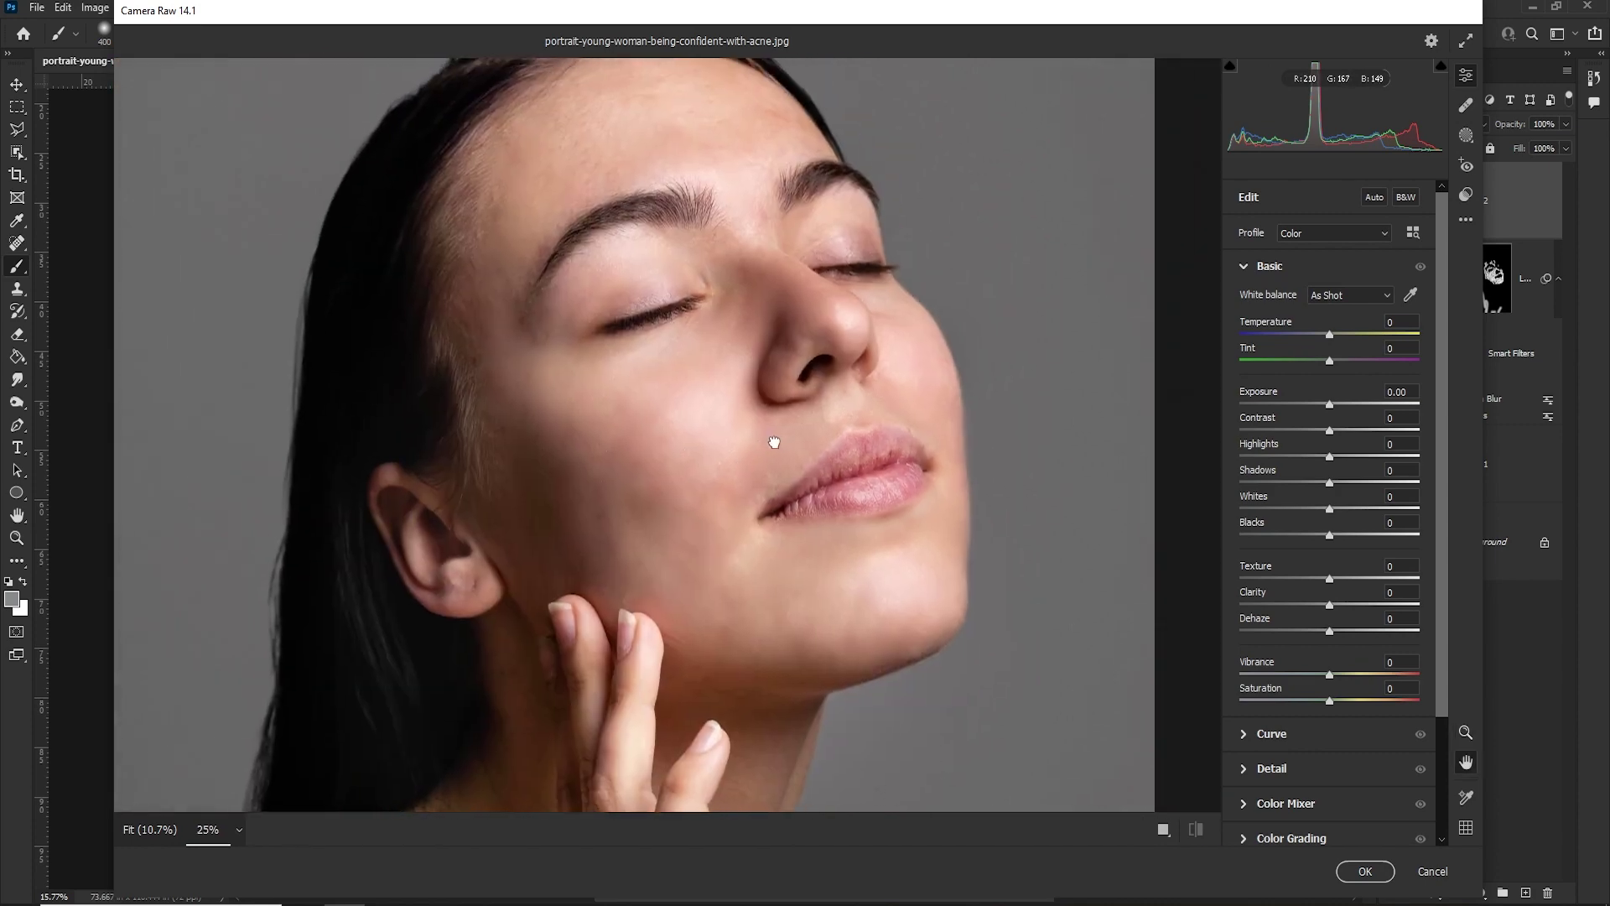
alt+click(776, 440)
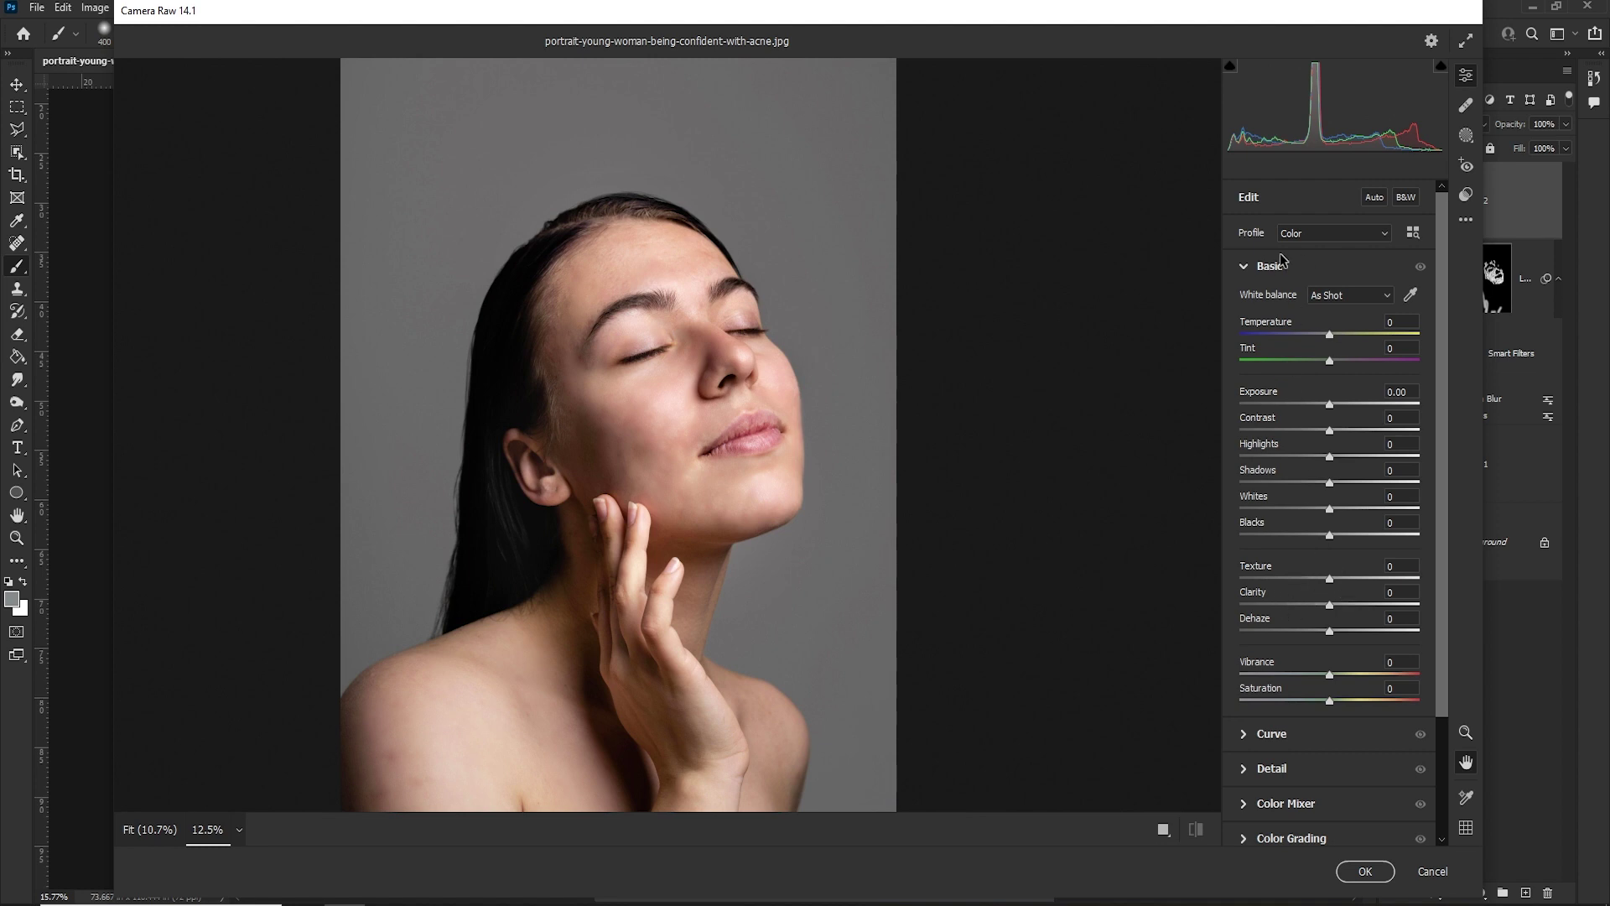
click(1247, 267)
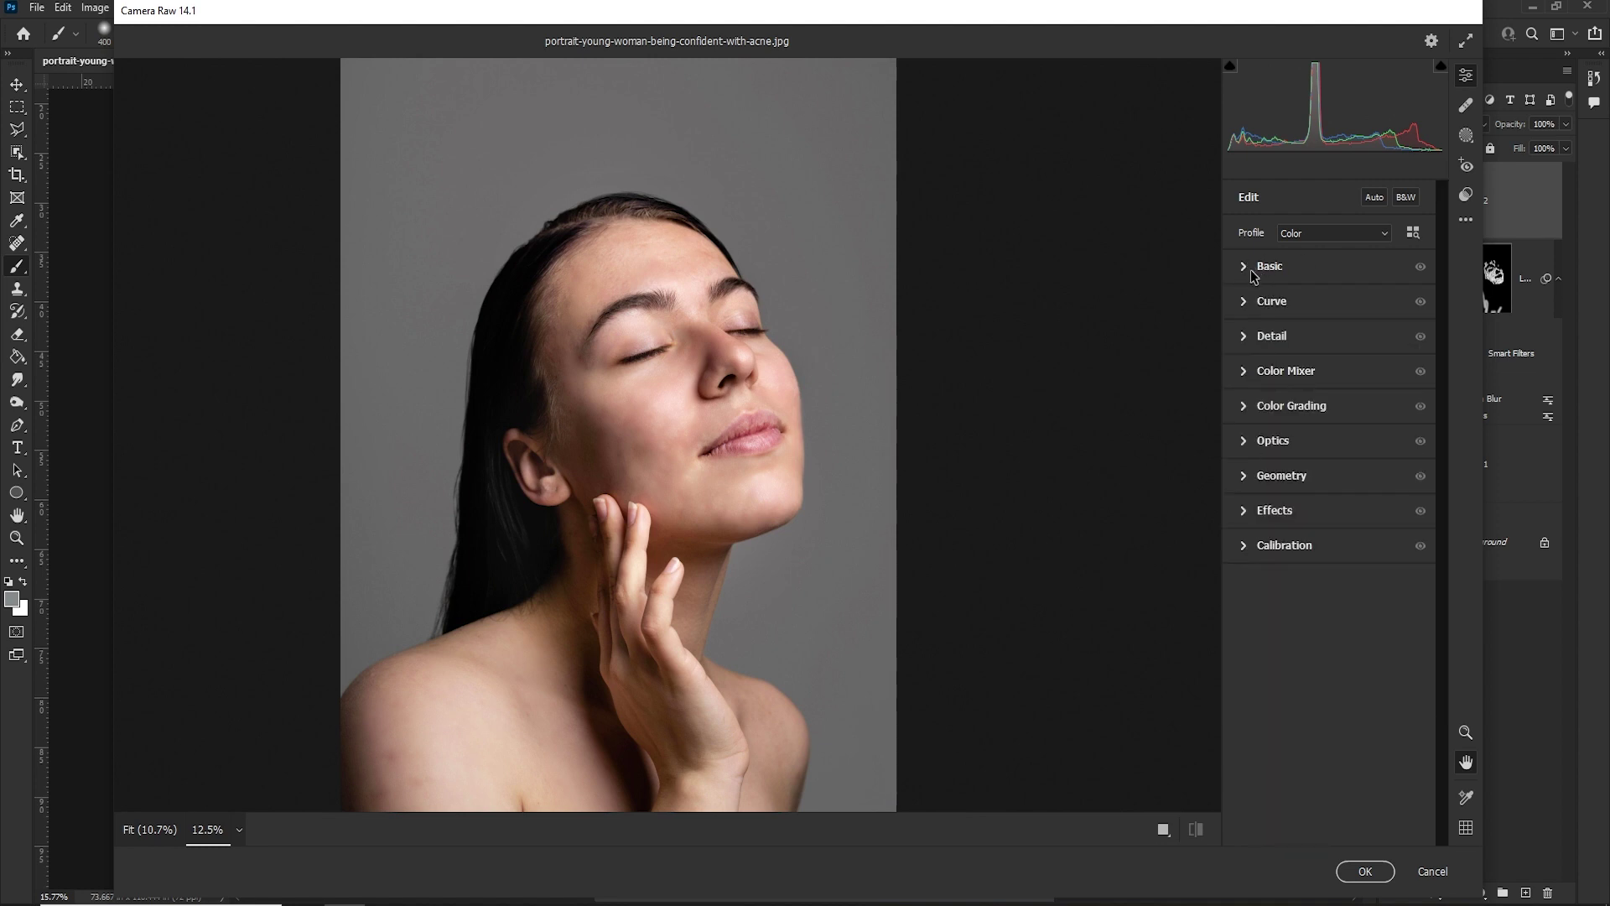
click(1248, 268)
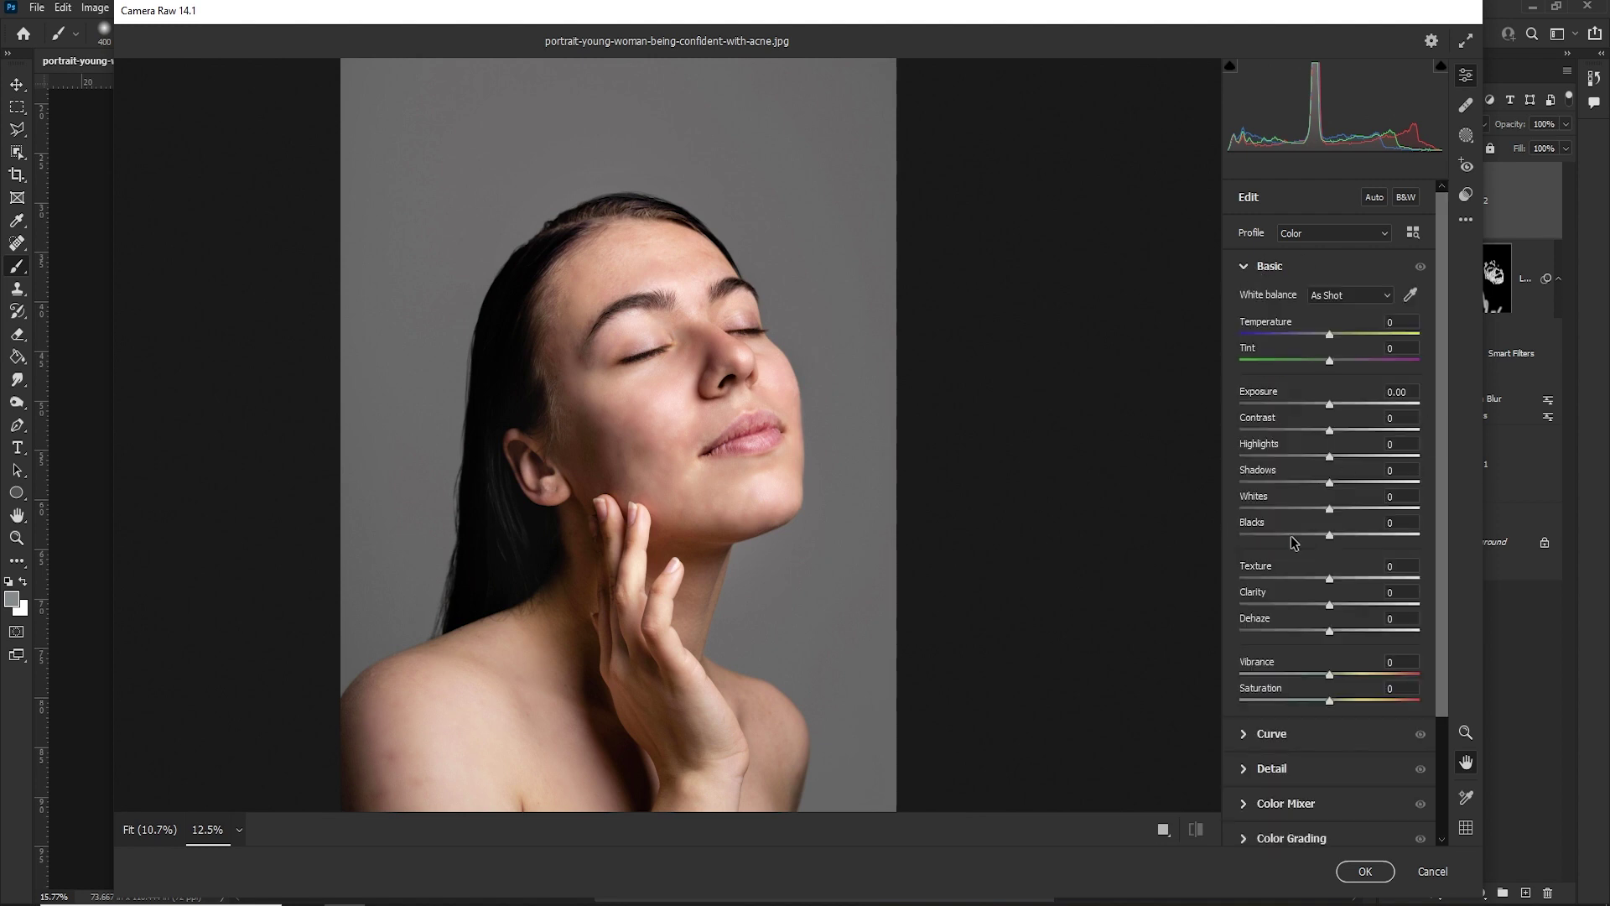
click(1319, 604)
drag(1318, 603, 1315, 605)
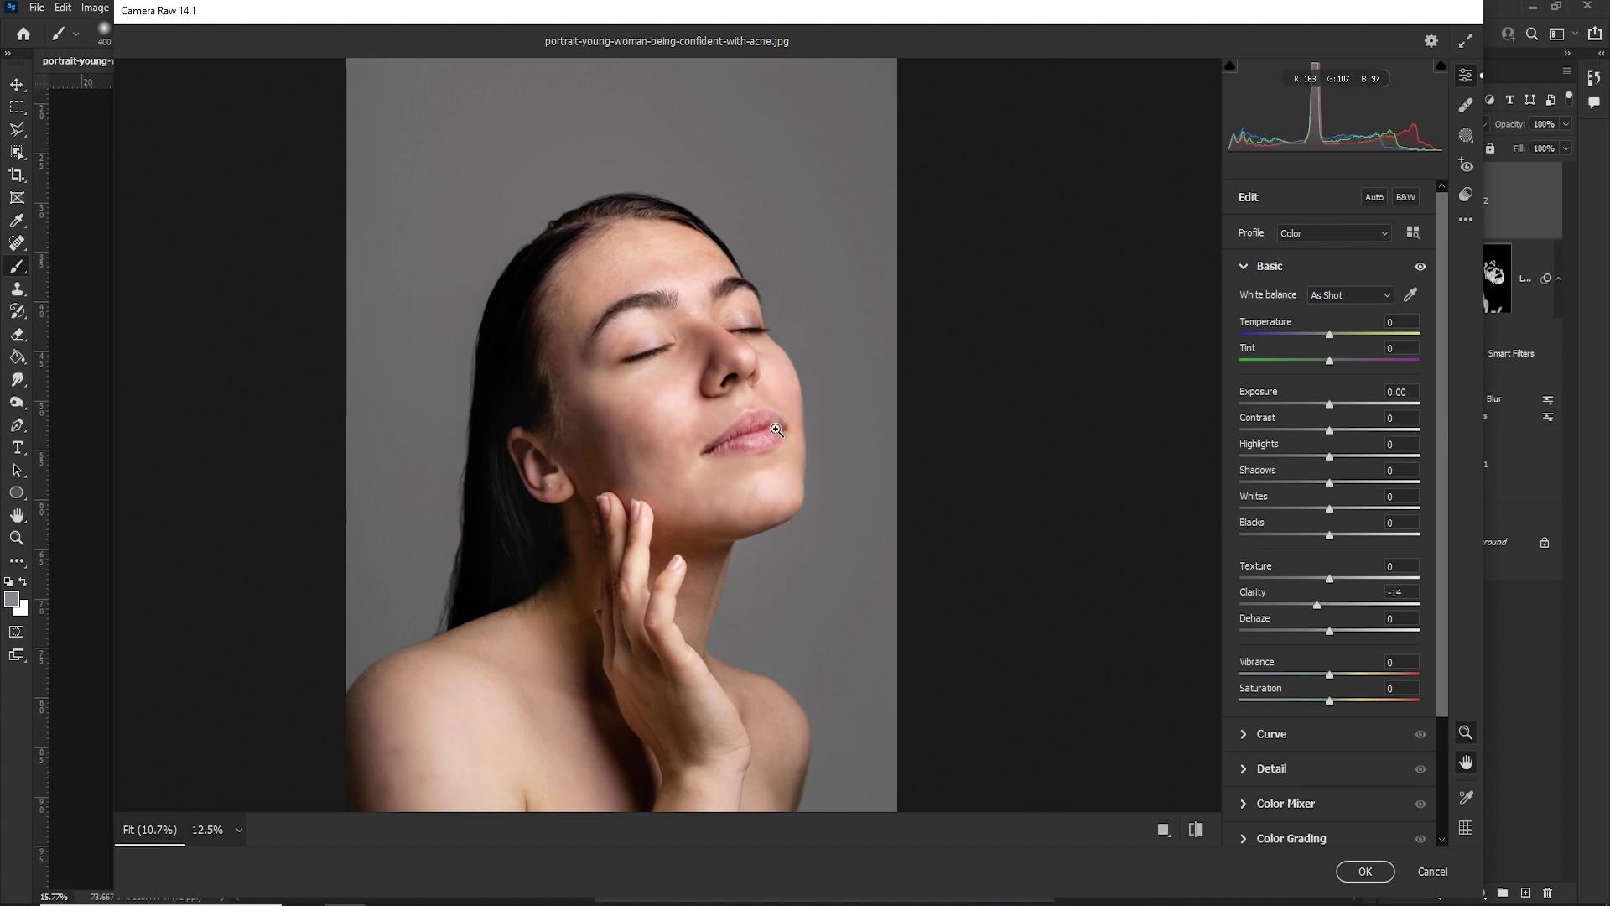
drag(720, 396, 769, 408)
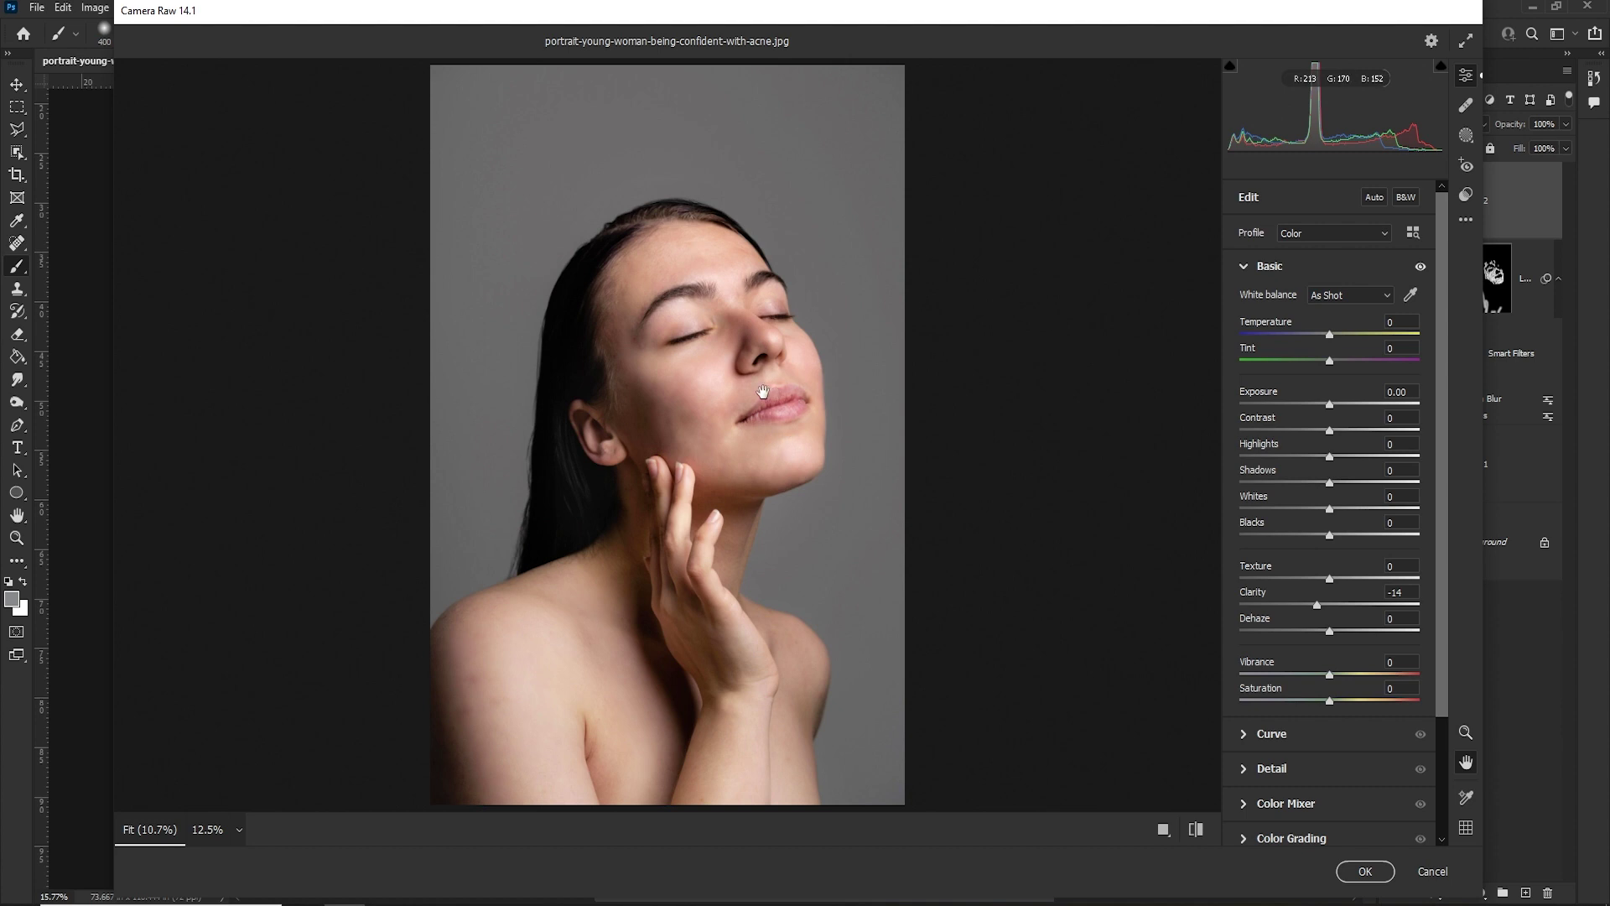
key(ctrl+plus)
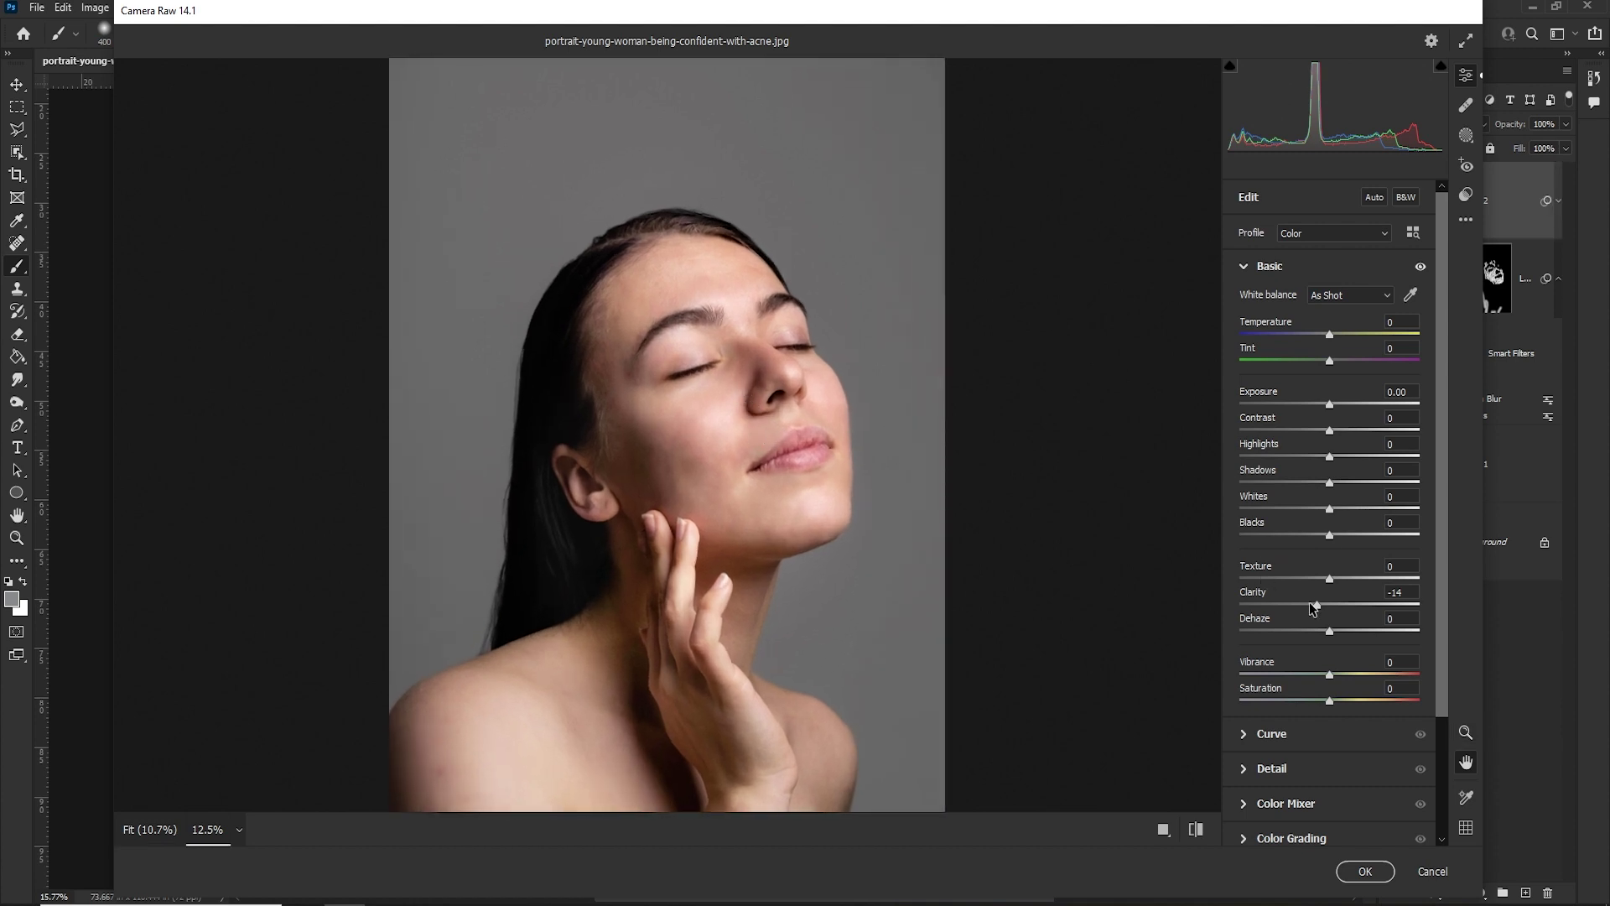
drag(1309, 601, 1311, 604)
Raise Texture and lower Clarity further, zooming in to judge the skin.
drag(1359, 577, 1370, 577)
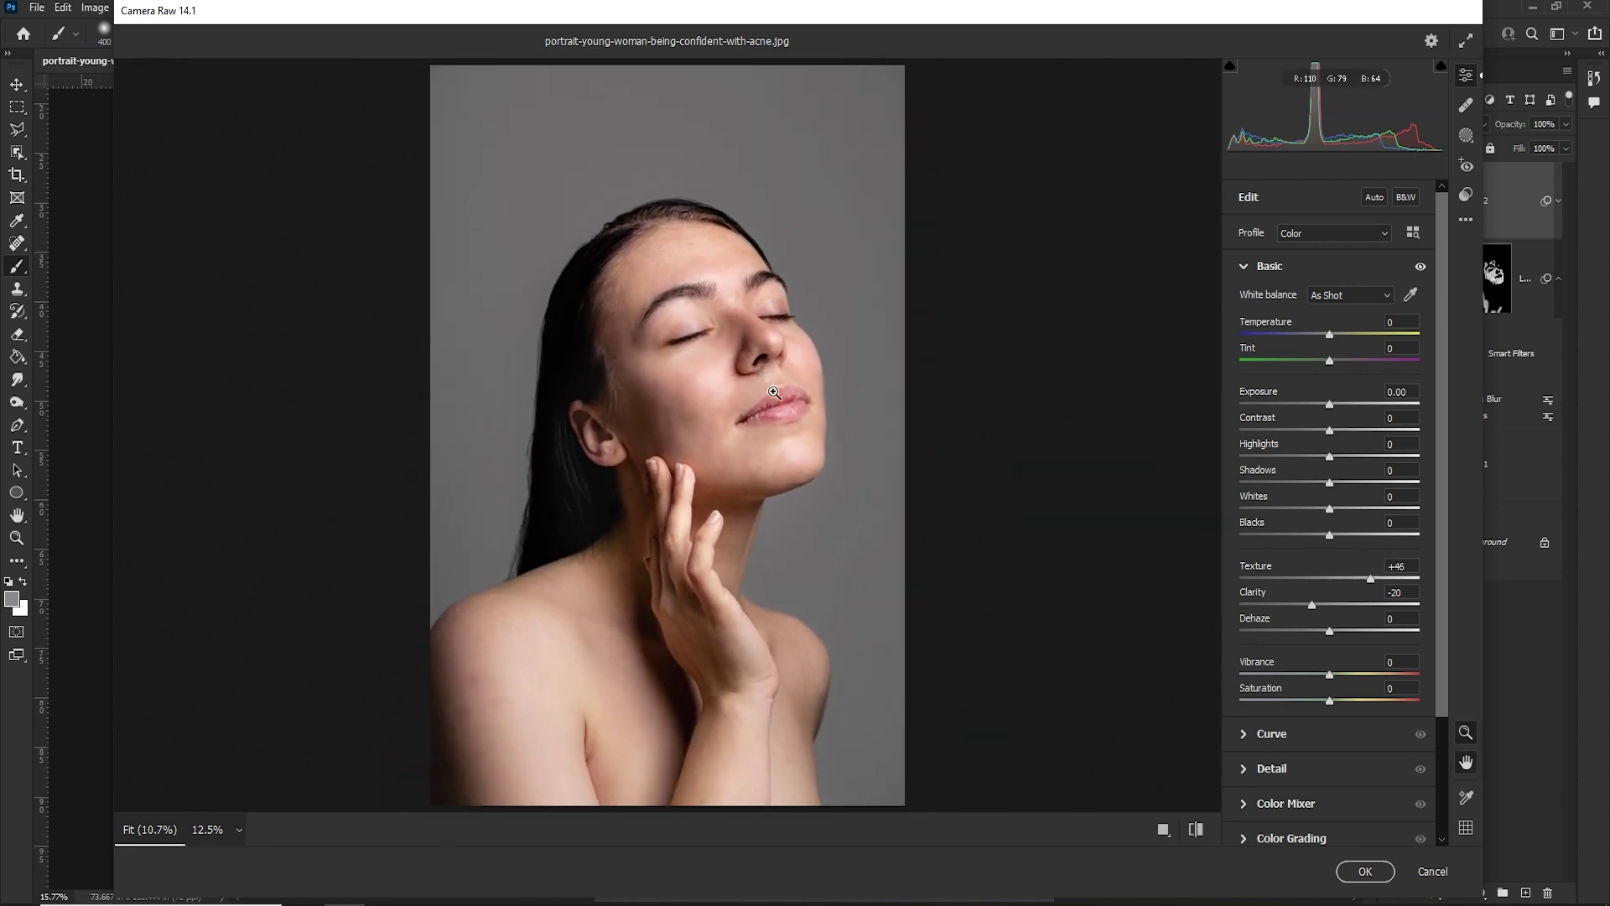
key(ctrl+plus)
key(ctrl+plus)
key(ctrl+plus)
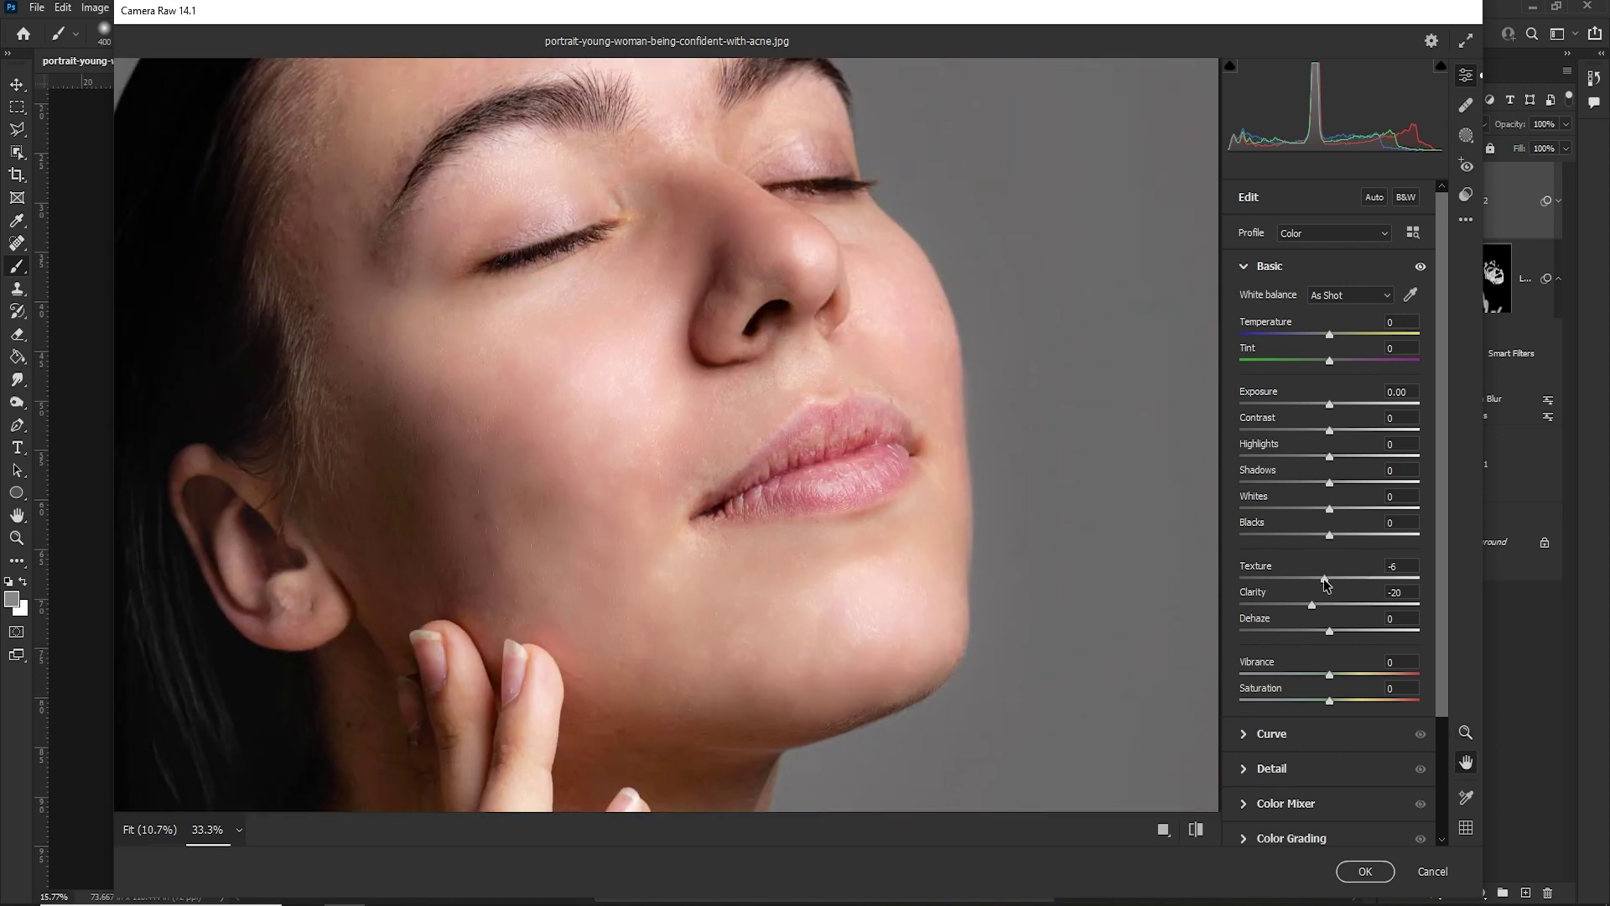
drag(1335, 579, 1376, 579)
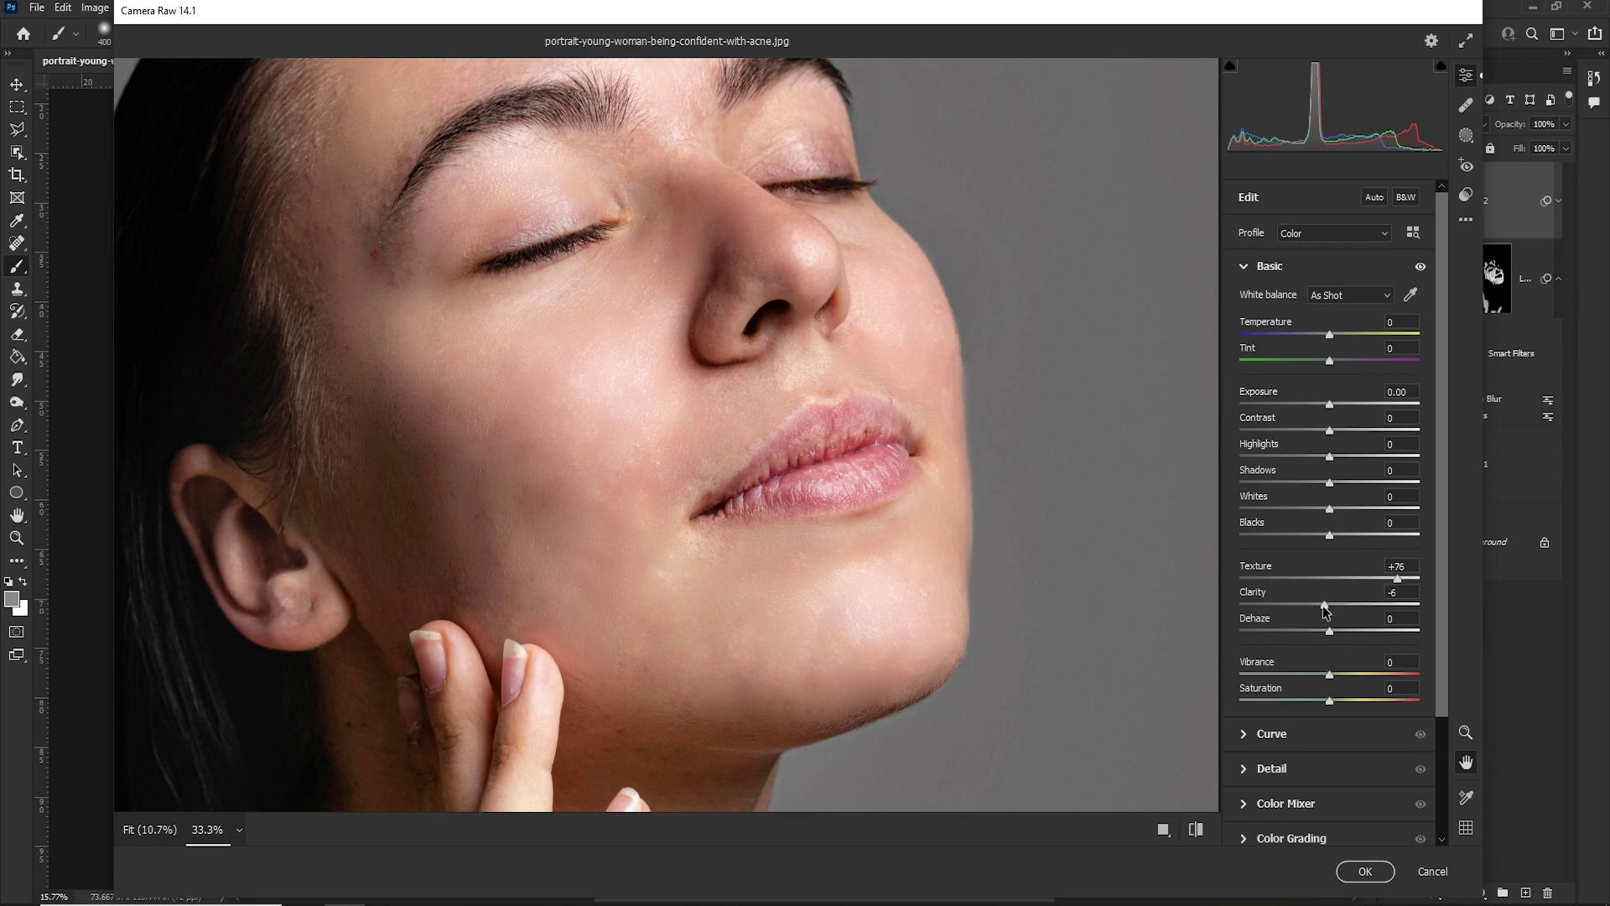
drag(1324, 605, 1306, 606)
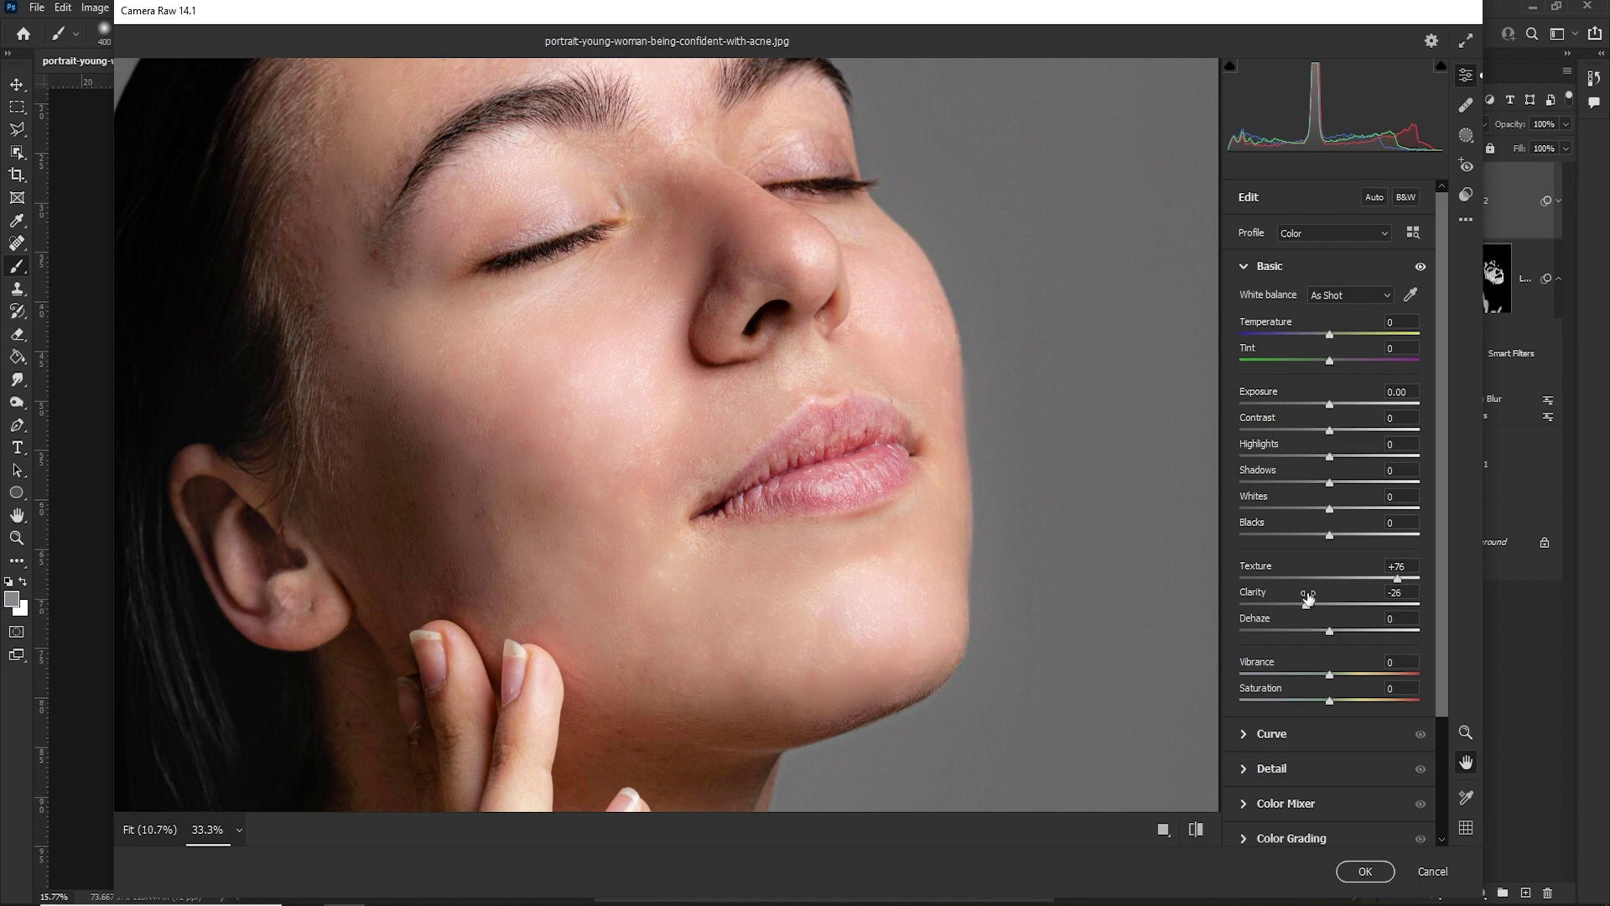
key(ctrl+minus)
key(ctrl+minus)
key(ctrl+minus)
drag(939, 513, 859, 453)
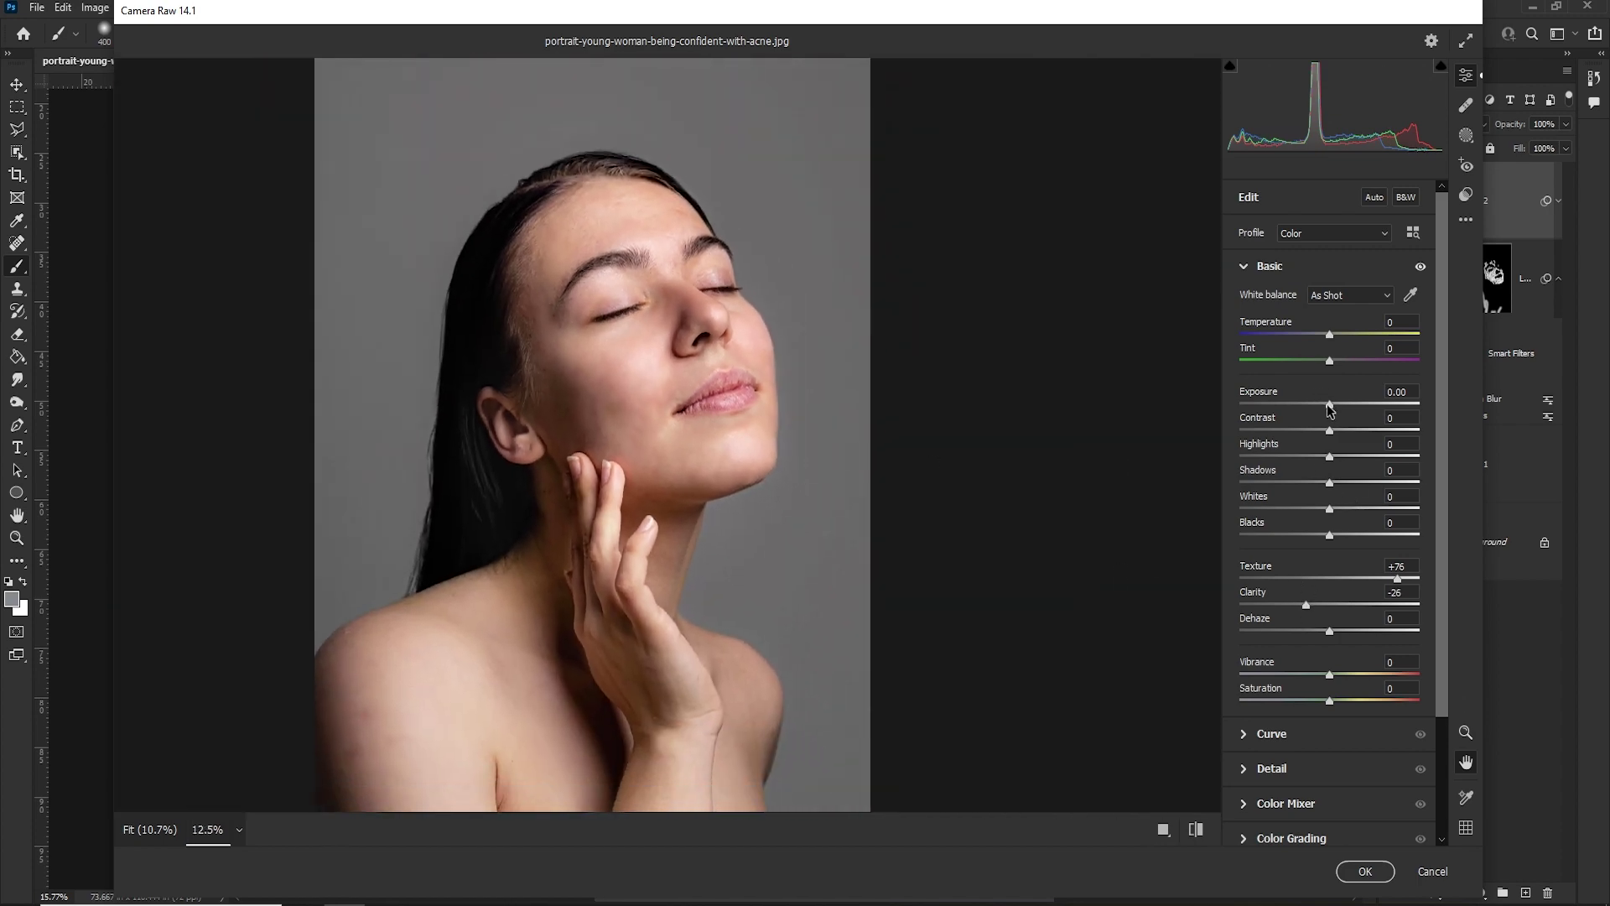
Set Exposure to +0.15, cool Temperature, shift Tint toward green, lift Shadows, and apply.
drag(1330, 405, 1334, 405)
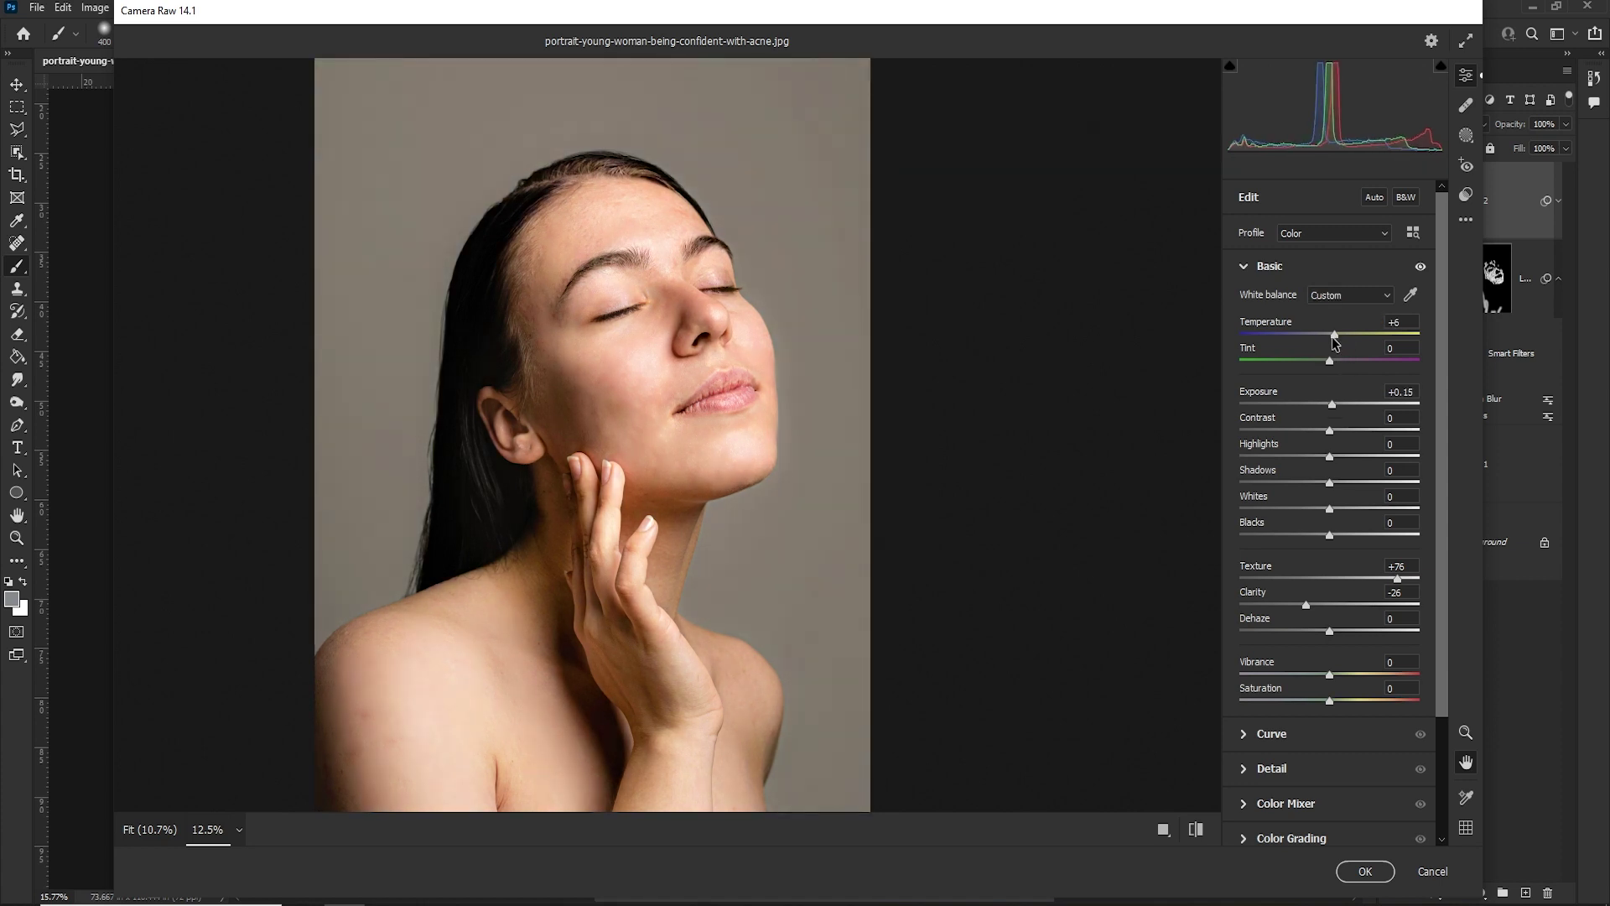
drag(1330, 335, 1326, 335)
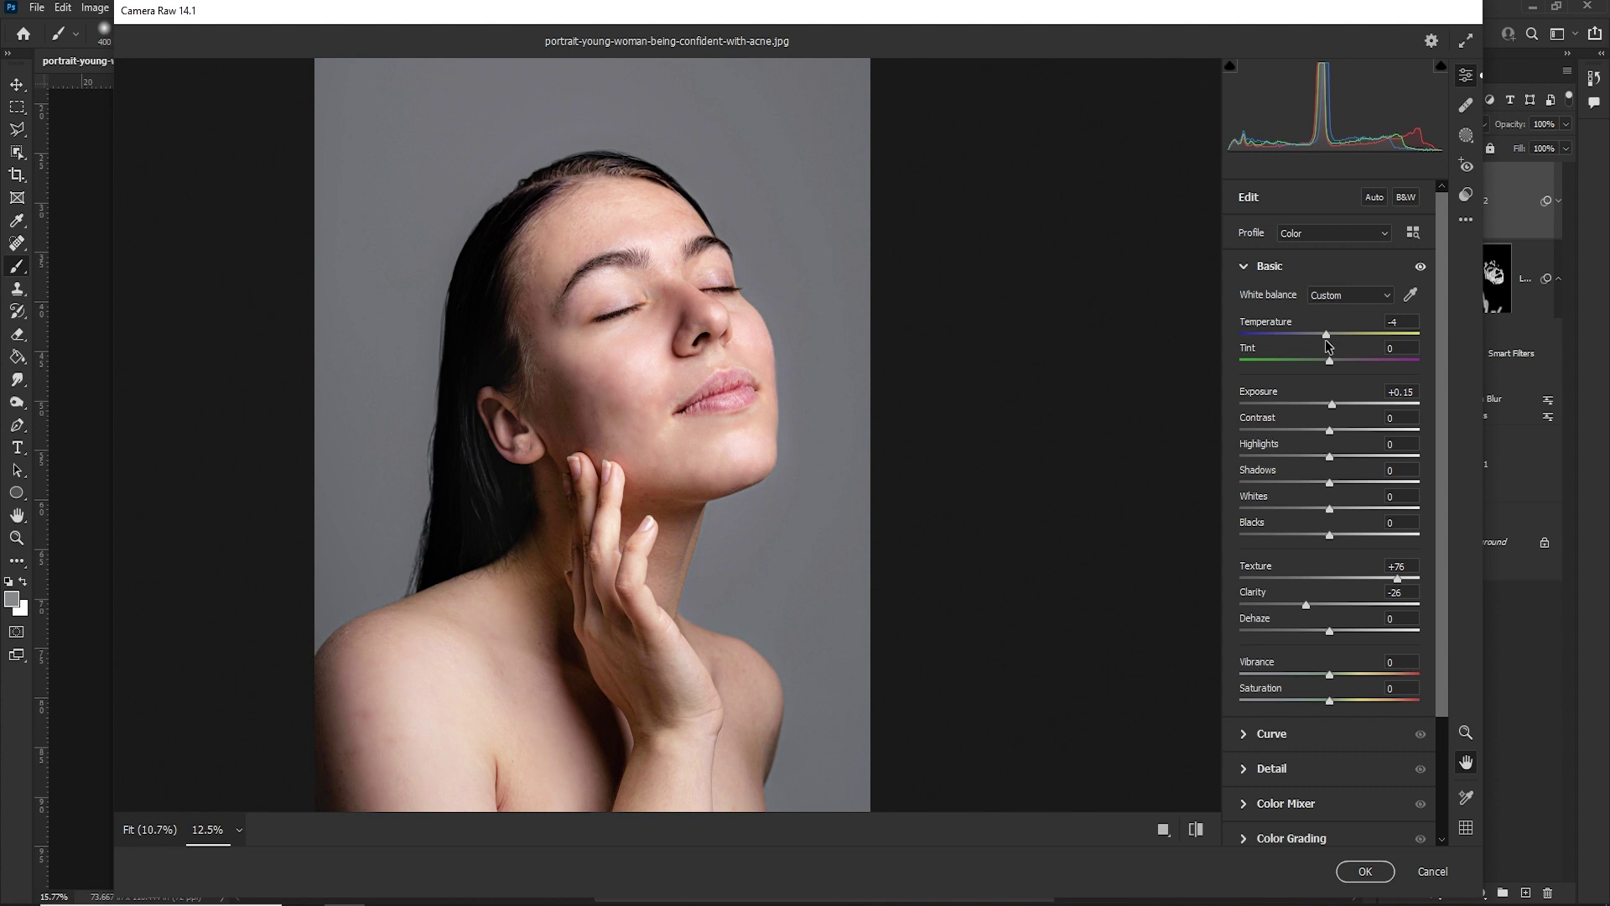
drag(1328, 360, 1328, 334)
drag(1330, 483, 1338, 485)
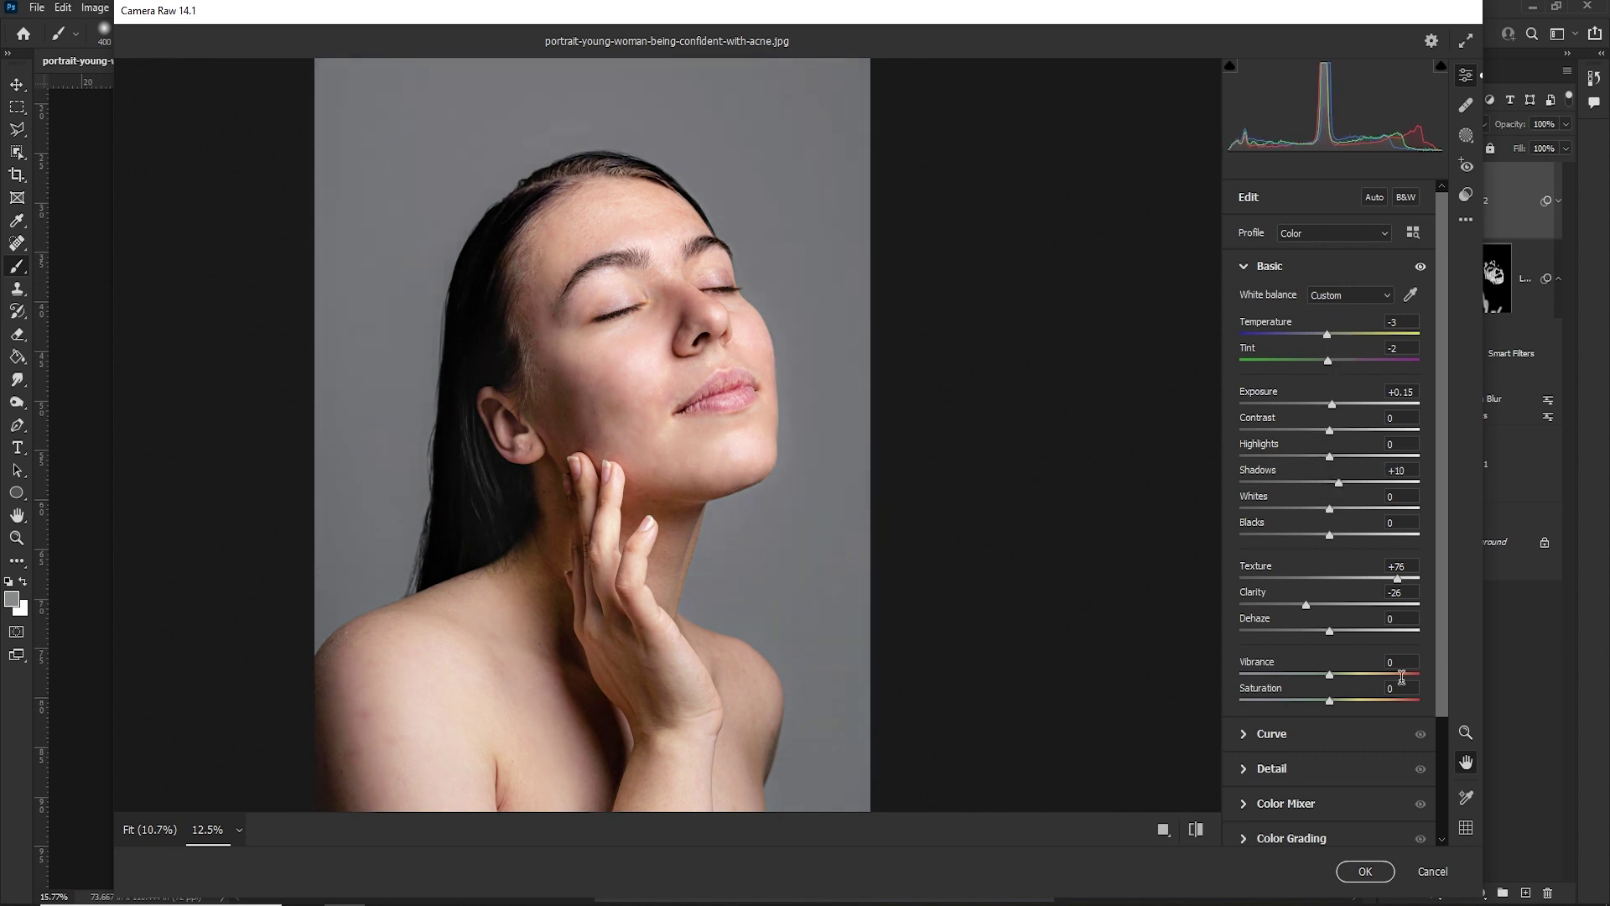
click(1364, 873)
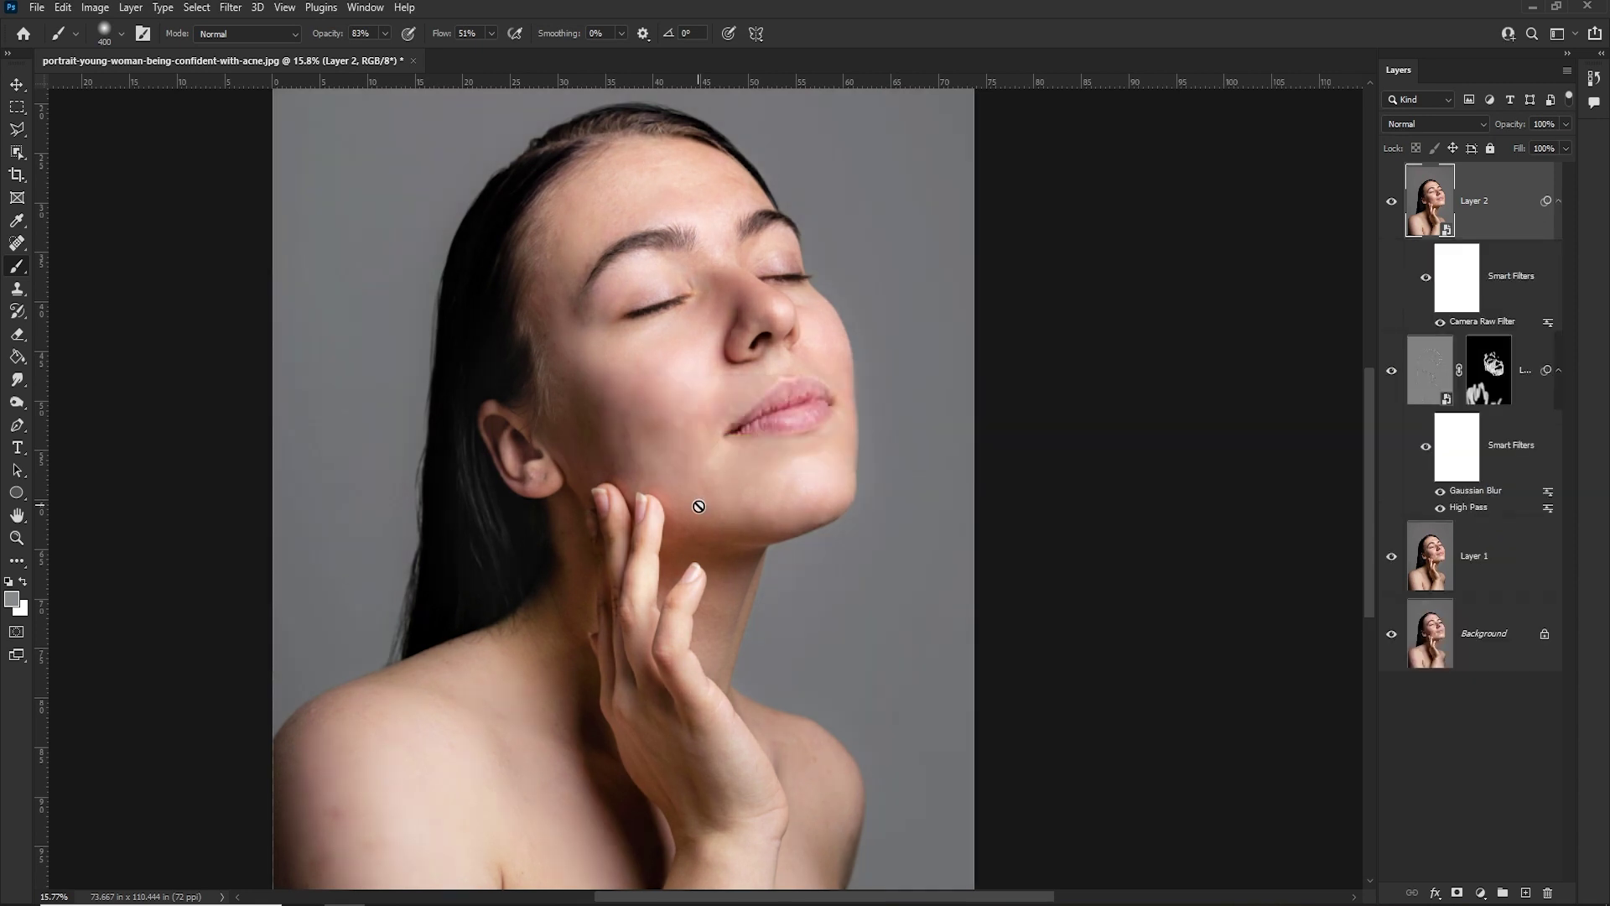
Add a new empty Layer 3 above Layer 2.
scroll(725, 438, down, 3)
scroll(731, 447, up, 2)
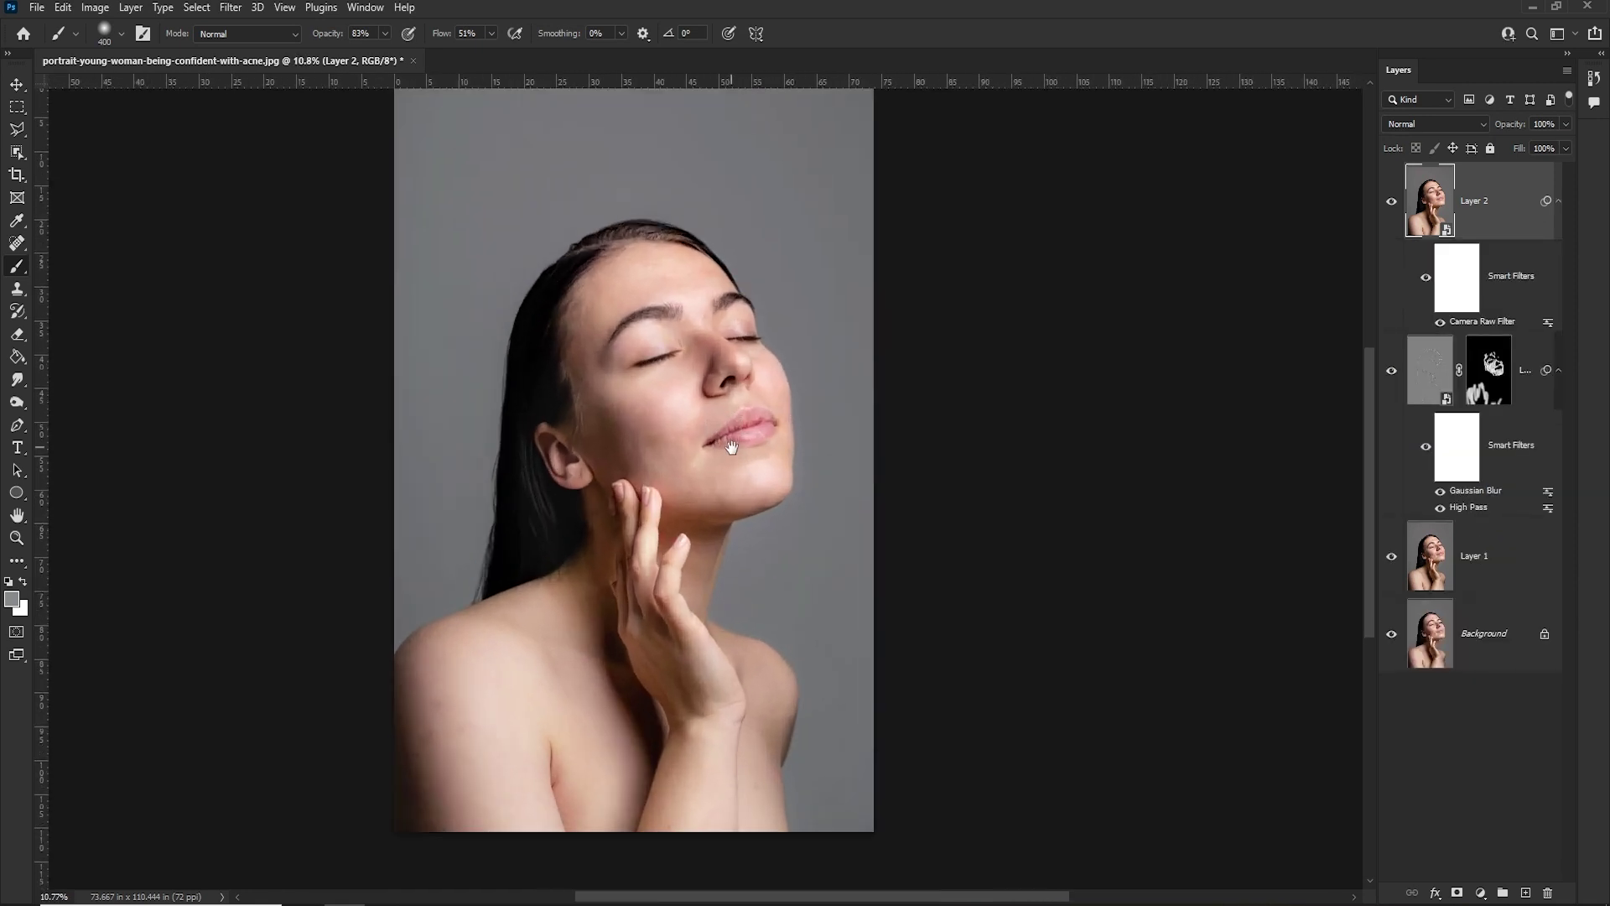
drag(731, 447, 712, 450)
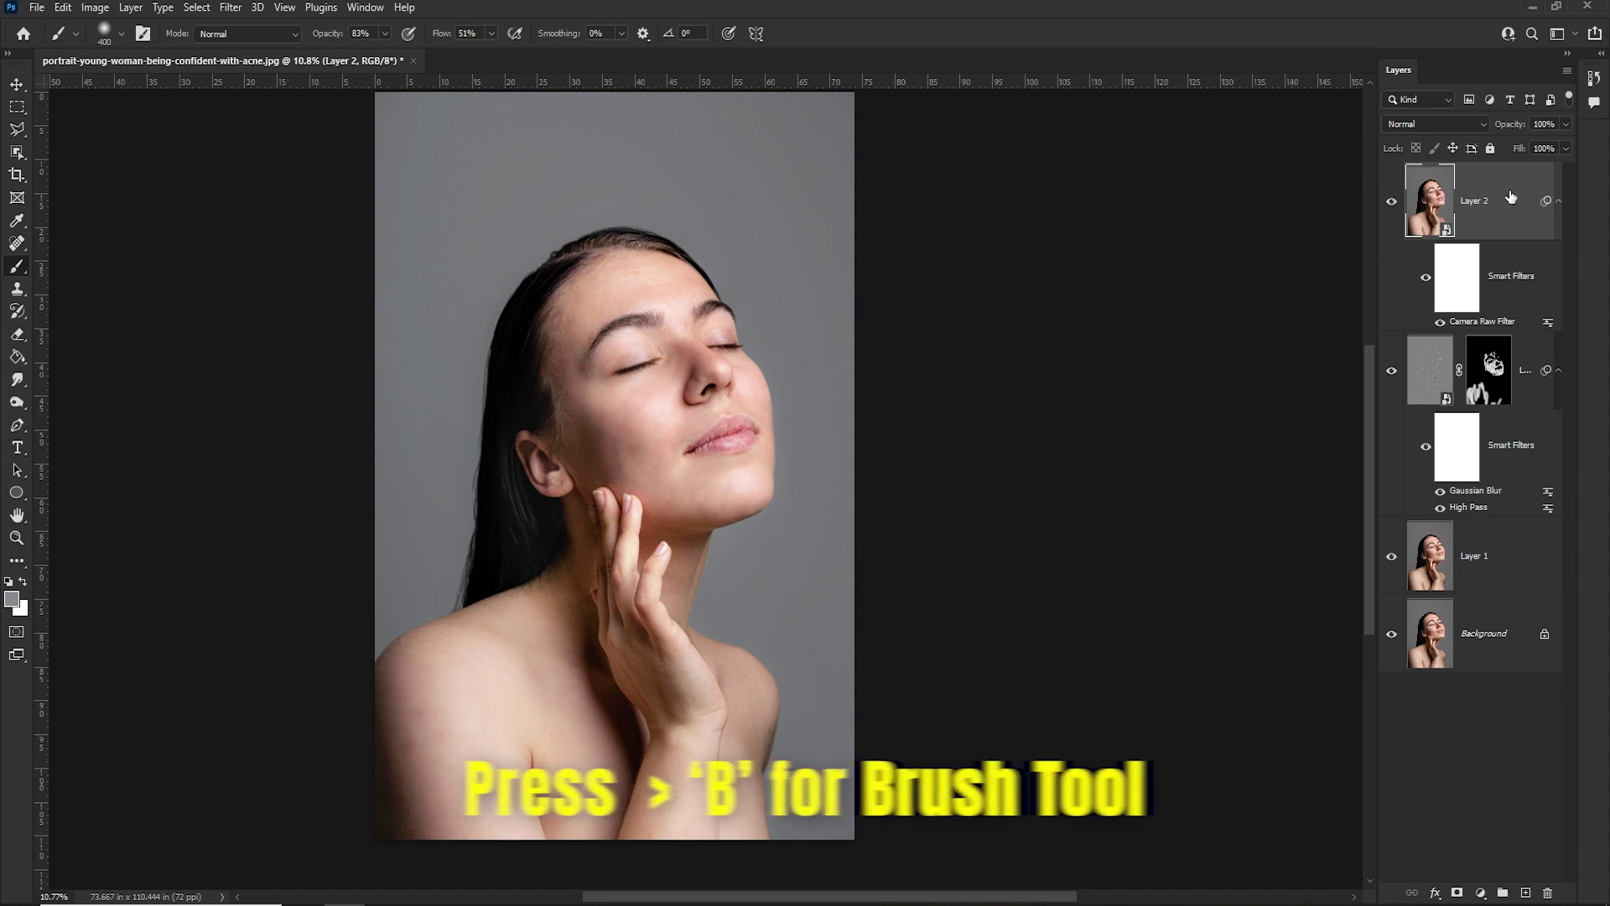
key(ctrl+shift+n)
key(Return)
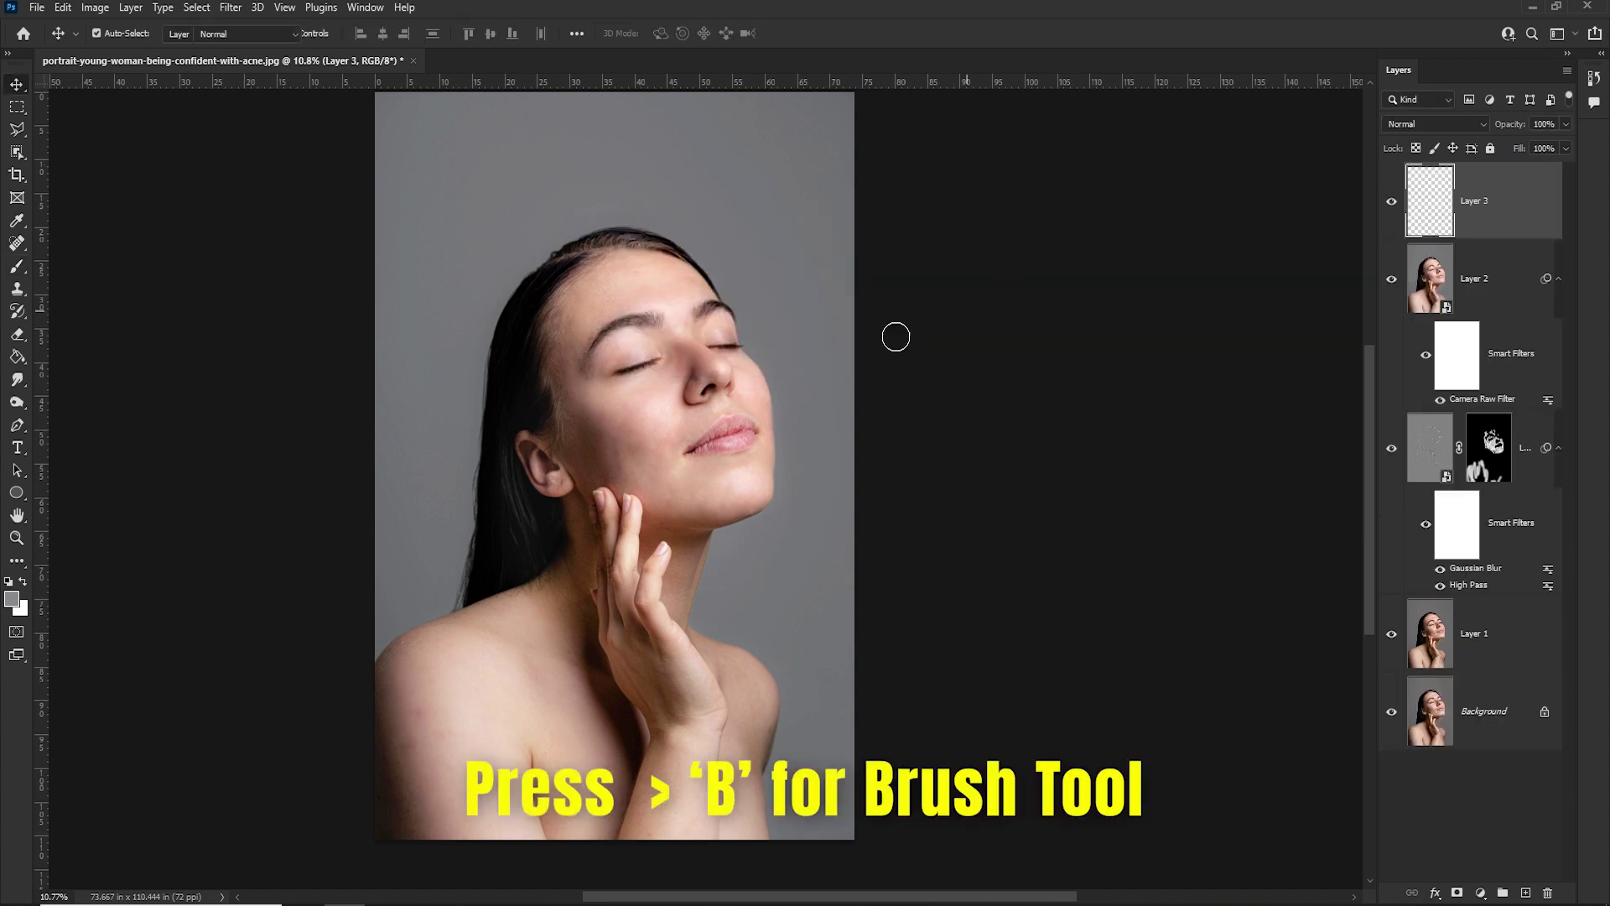
Choose a light pink foreground colour and zoom in on the lips with a smaller brush.
click(10, 600)
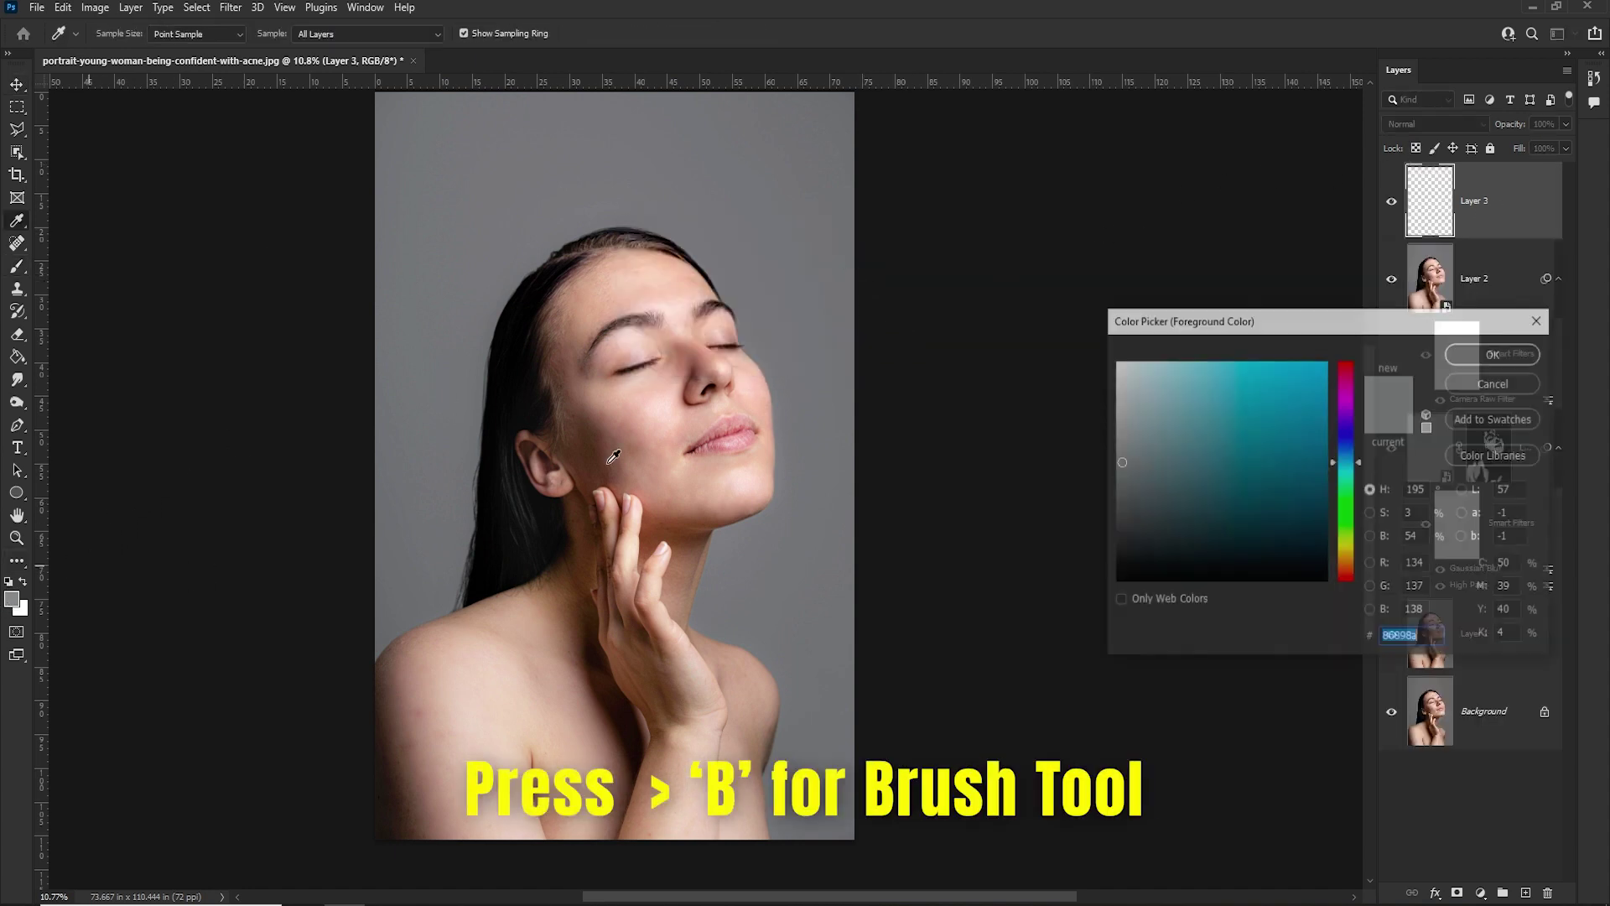
drag(1346, 391, 1346, 382)
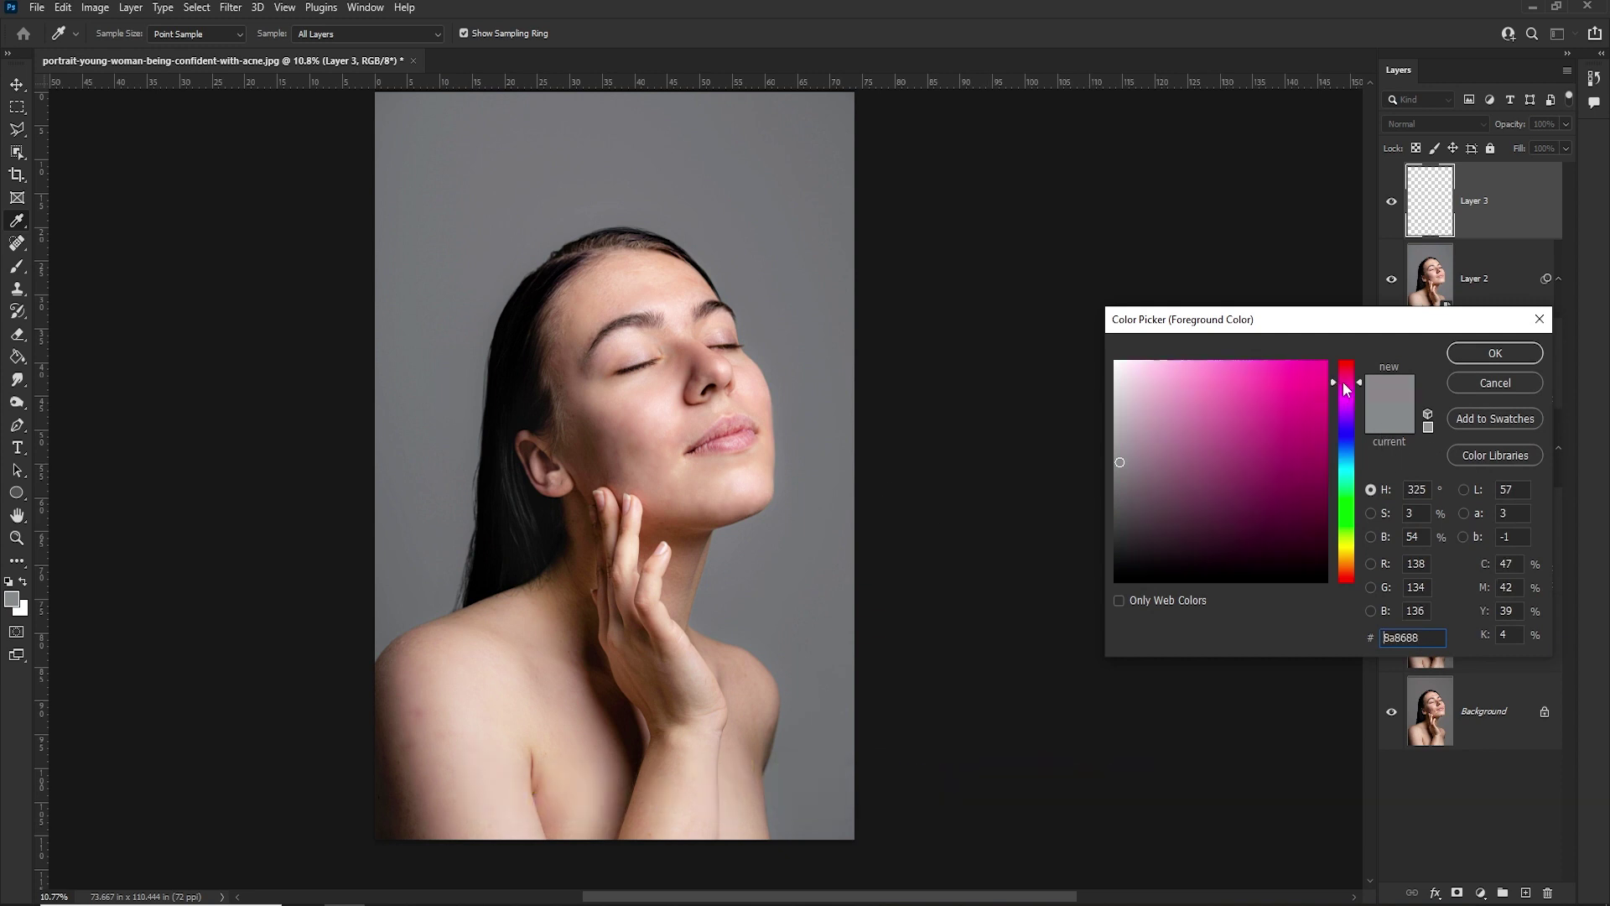
click(1211, 360)
click(1470, 356)
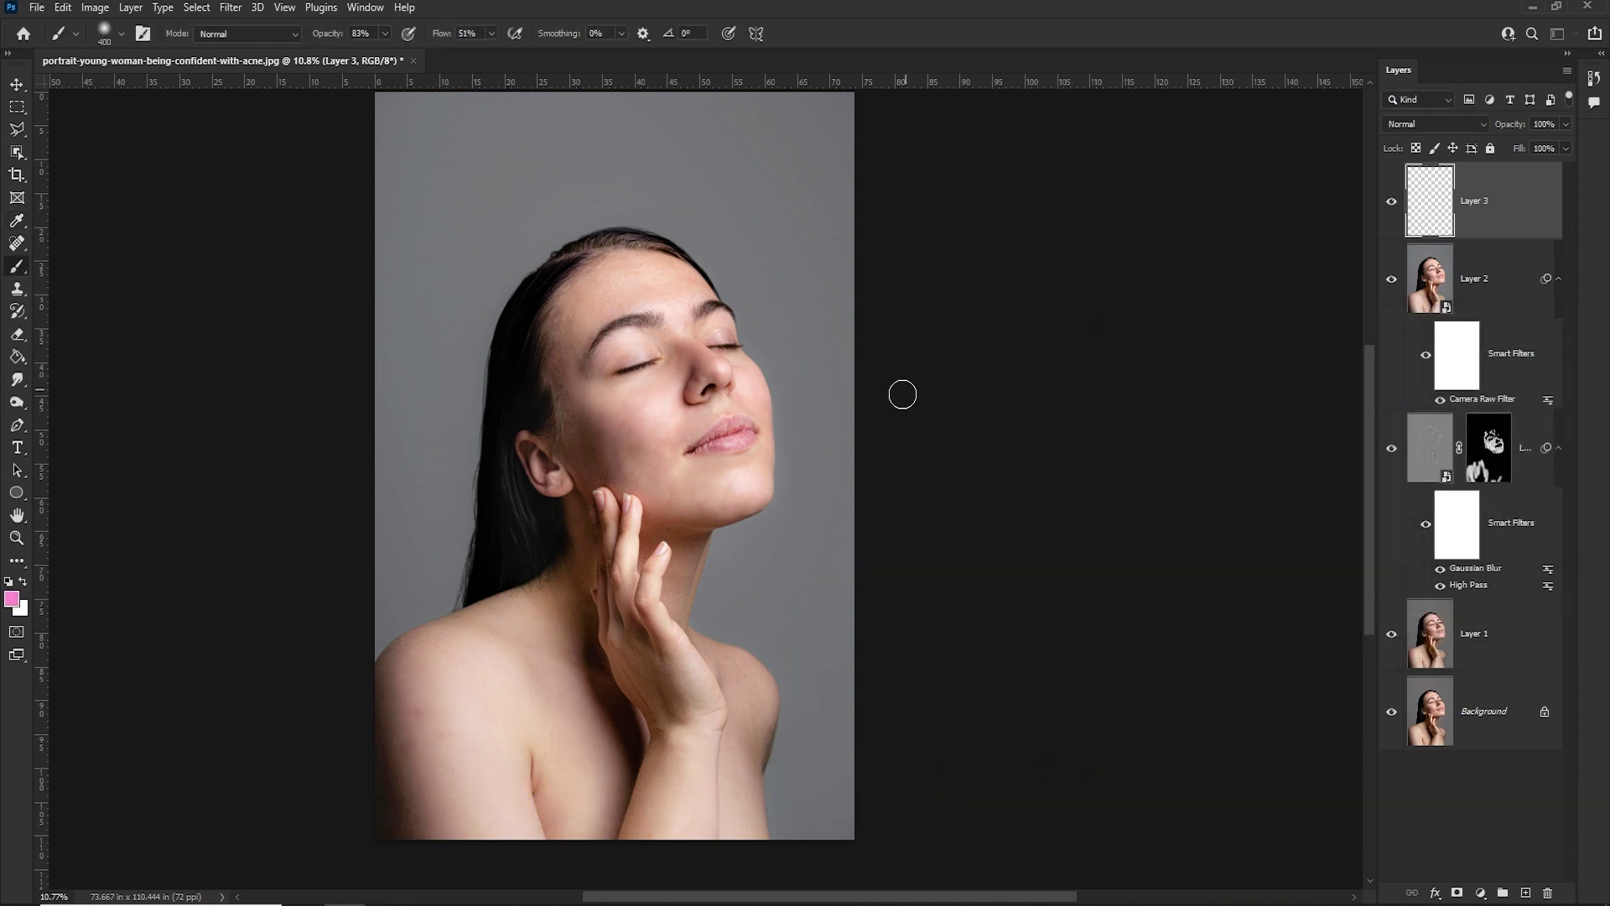
scroll(848, 440, up, 3)
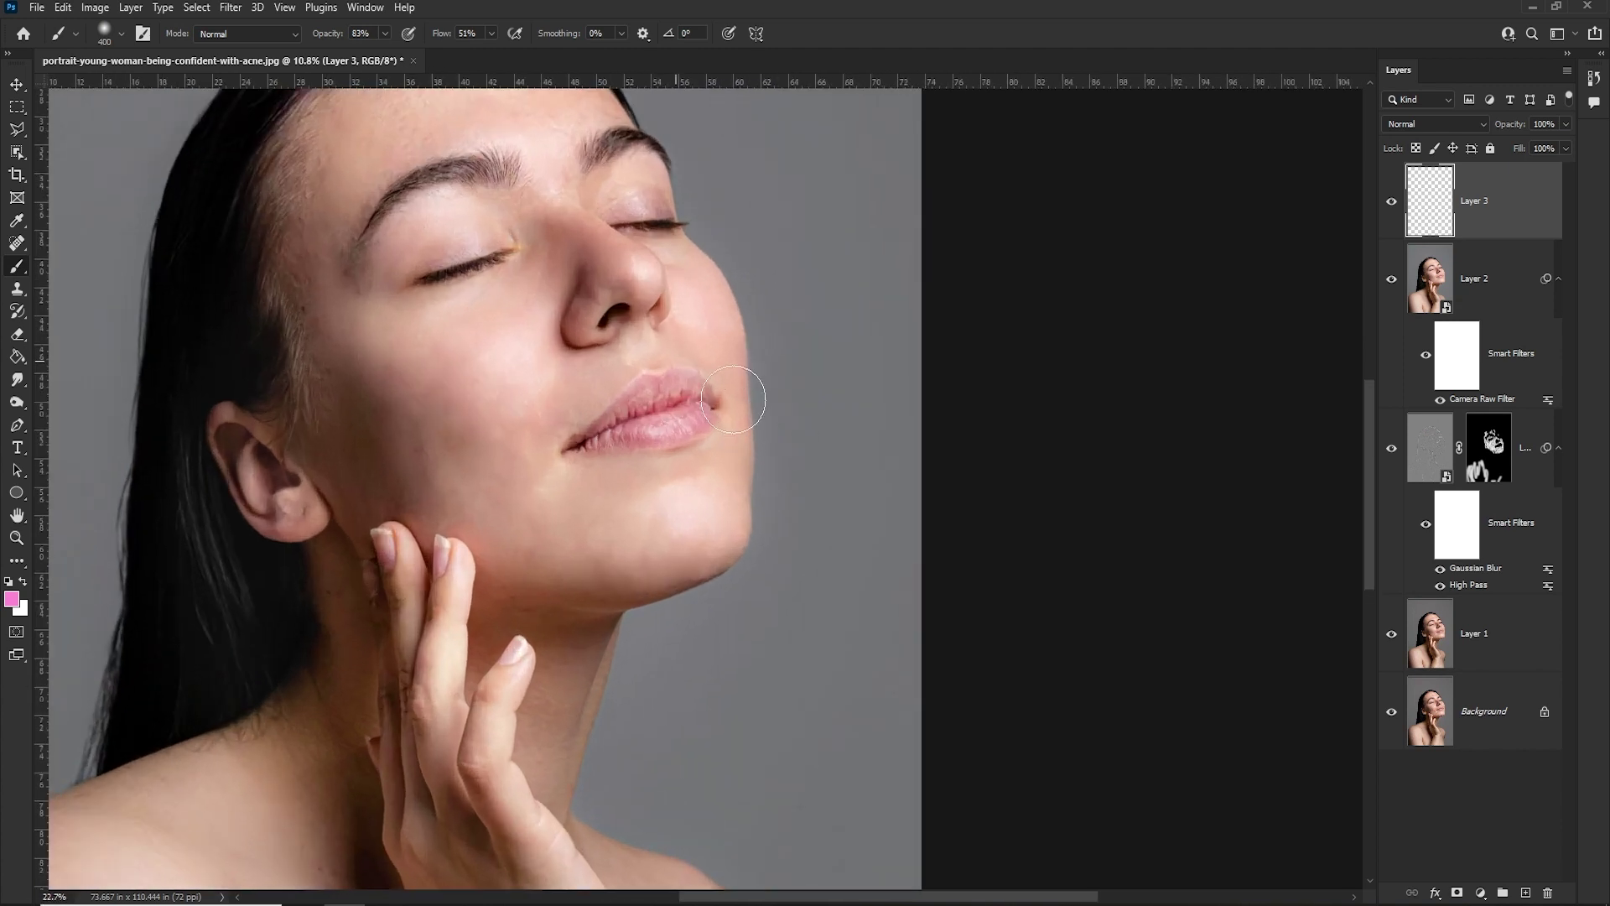
scroll(755, 378, up, 3)
scroll(719, 378, up, 3)
scroll(638, 394, up, 2)
key(bracketleft)
key(bracketleft)
key(bracketleft)
key(bracketleft)
key(bracketleft)
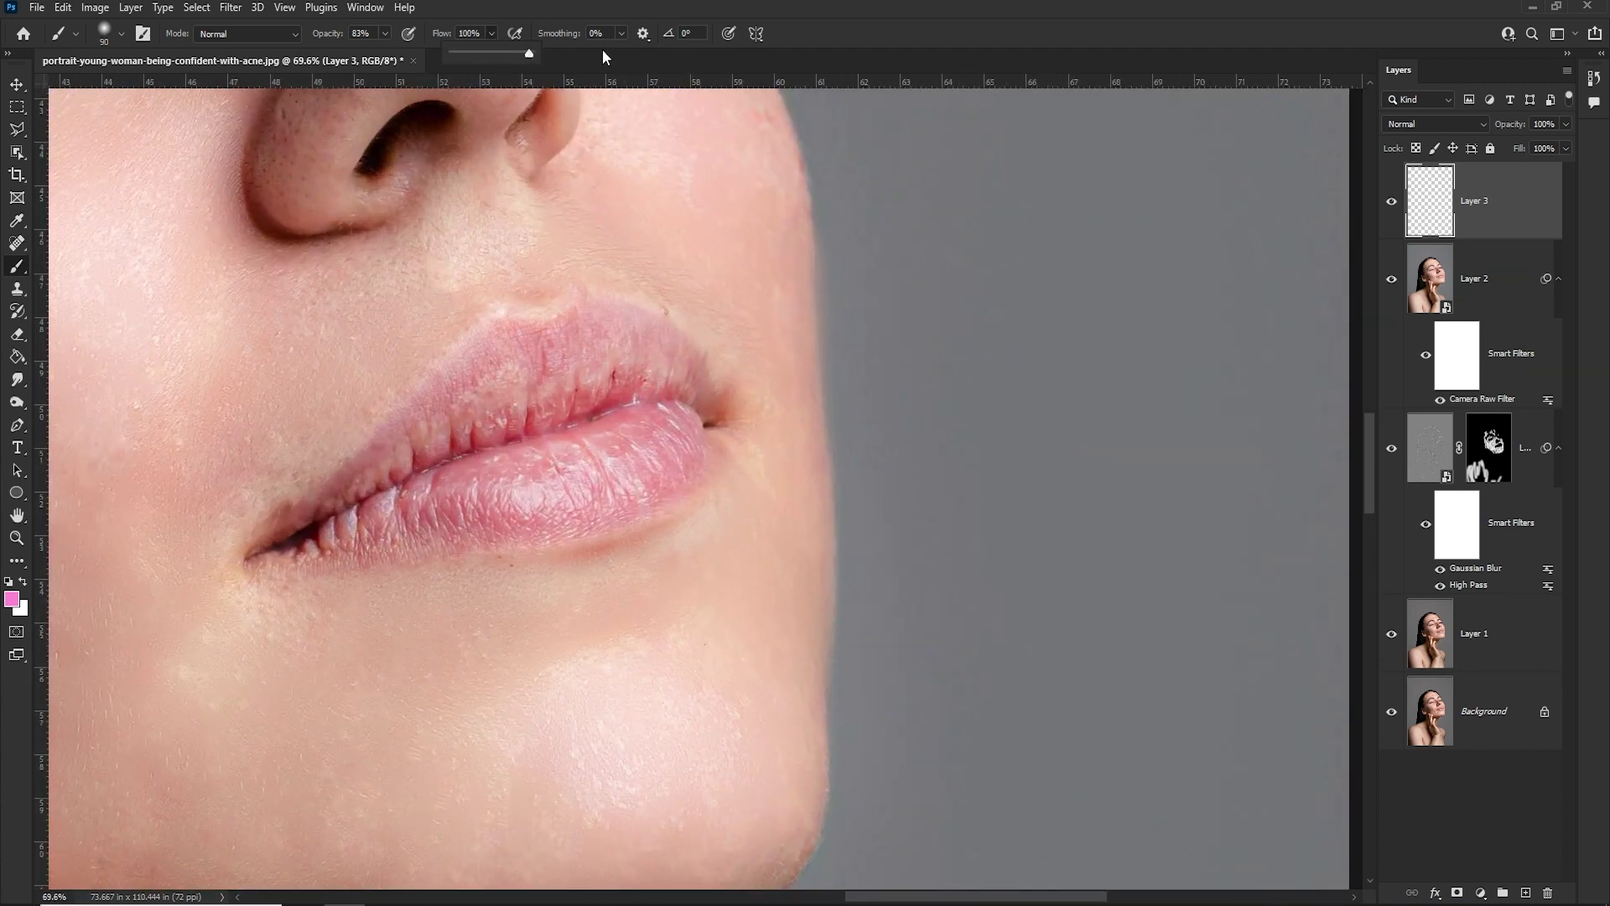
Set brush opacity to 100% and paint pink over the lips on Layer 3.
click(384, 33)
drag(390, 56, 405, 55)
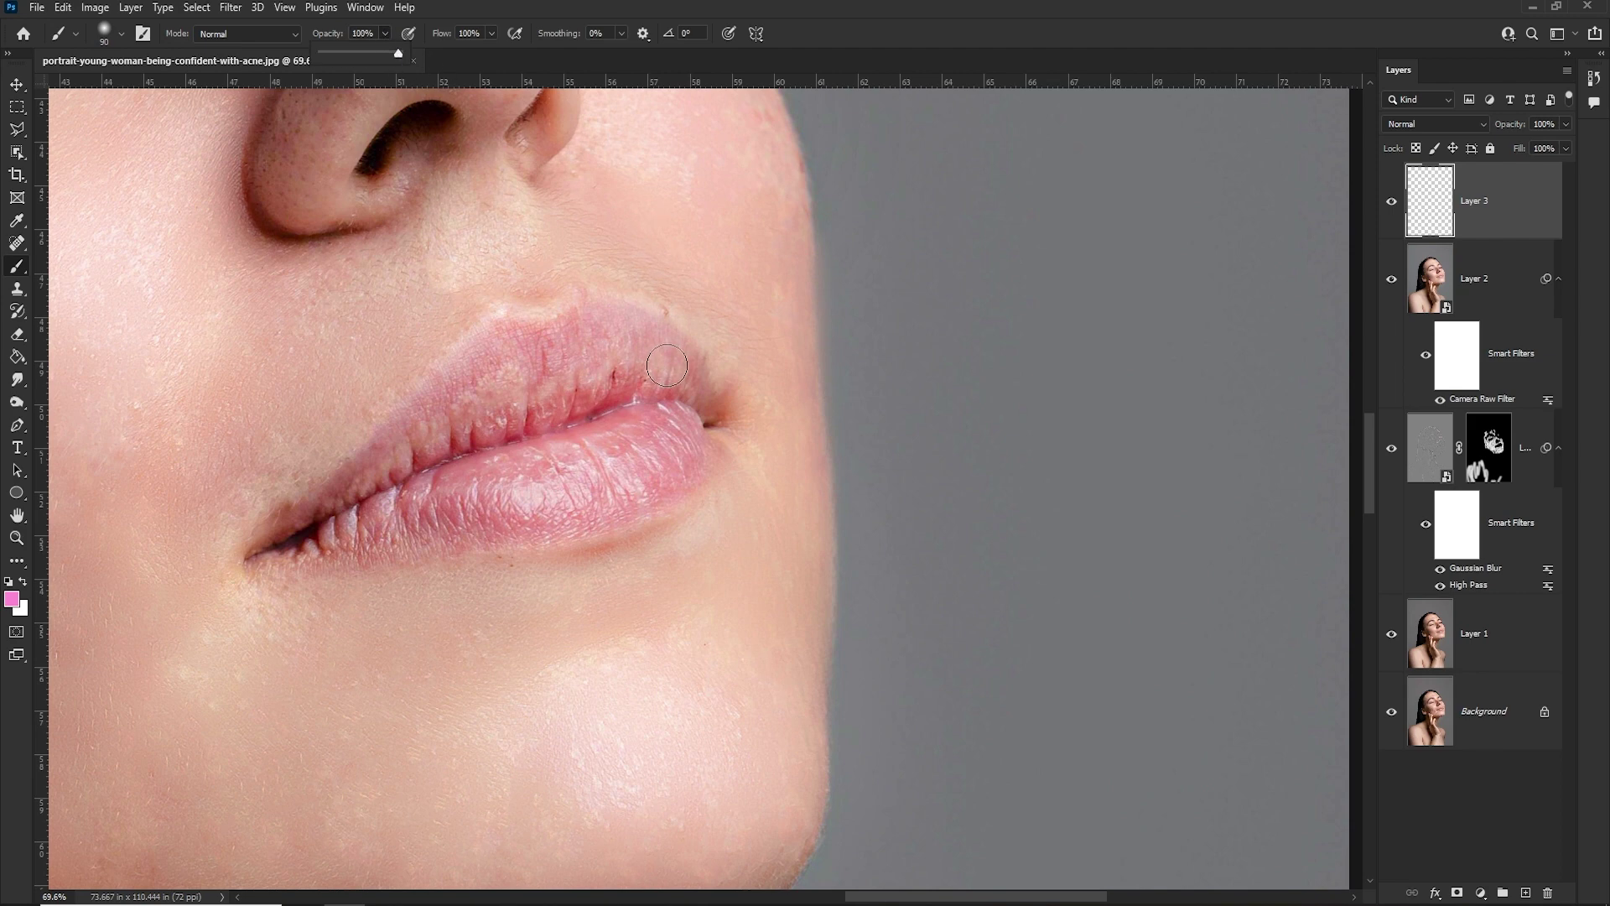
mouse_move(709, 424)
mouse_down()
mouse_move(549, 333)
mouse_move(440, 381)
mouse_move(268, 541)
mouse_move(462, 523)
mouse_move(269, 557)
mouse_move(596, 504)
mouse_move(701, 420)
mouse_move(696, 394)
mouse_move(520, 369)
mouse_move(349, 529)
mouse_move(566, 380)
mouse_move(470, 468)
mouse_move(604, 476)
mouse_move(593, 435)
mouse_move(647, 439)
mouse_move(704, 403)
mouse_move(612, 359)
mouse_up()
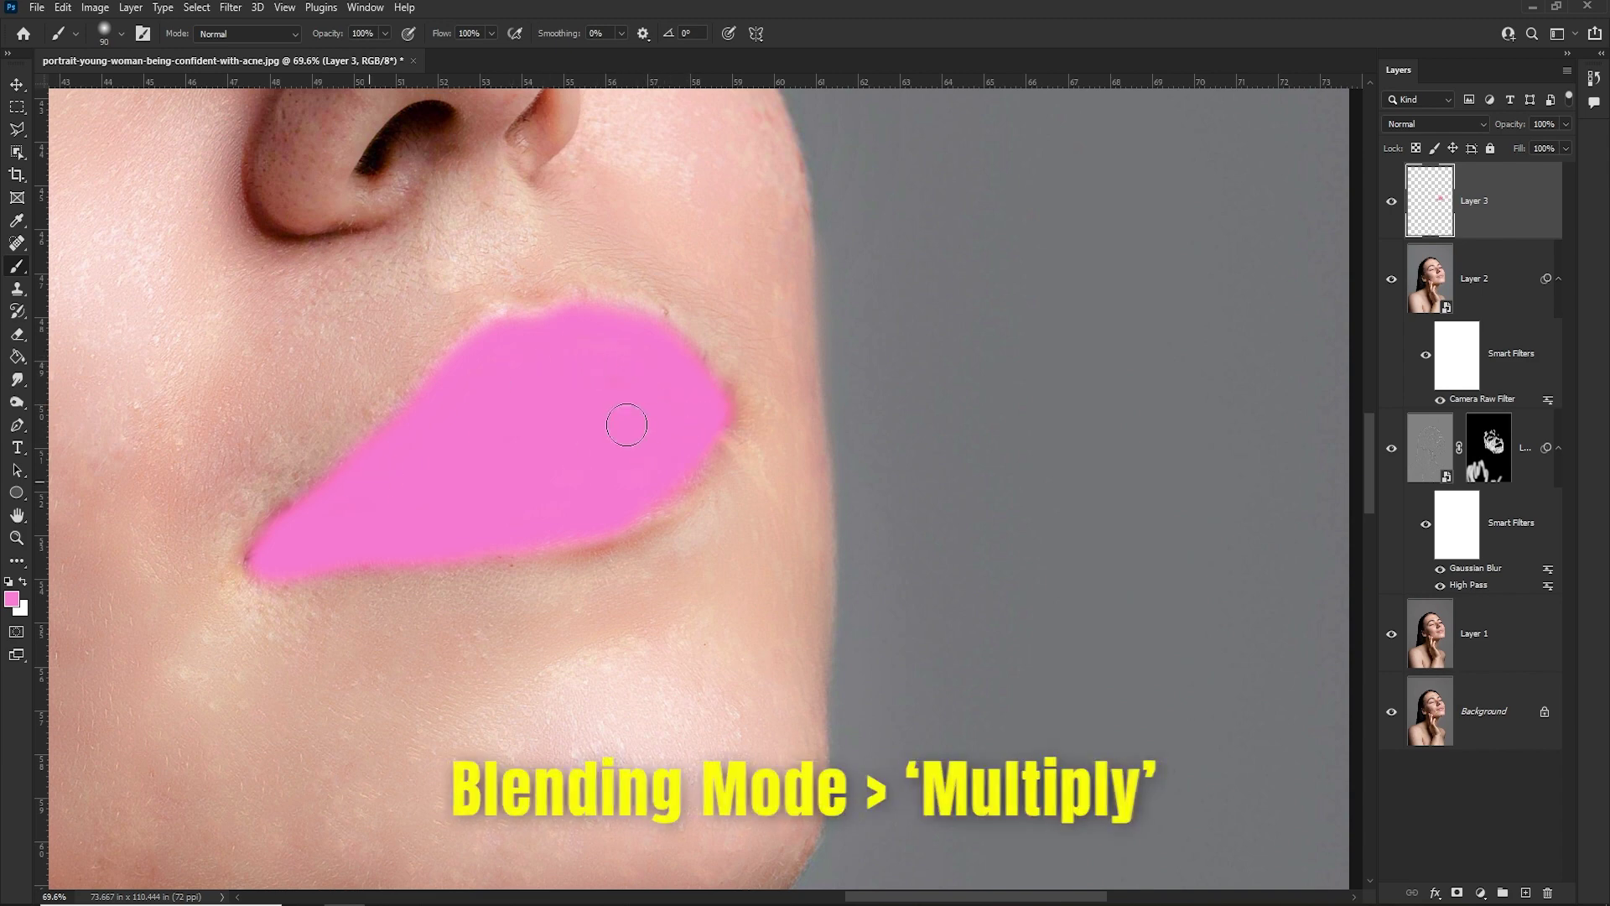
scroll(604, 456, down, 3)
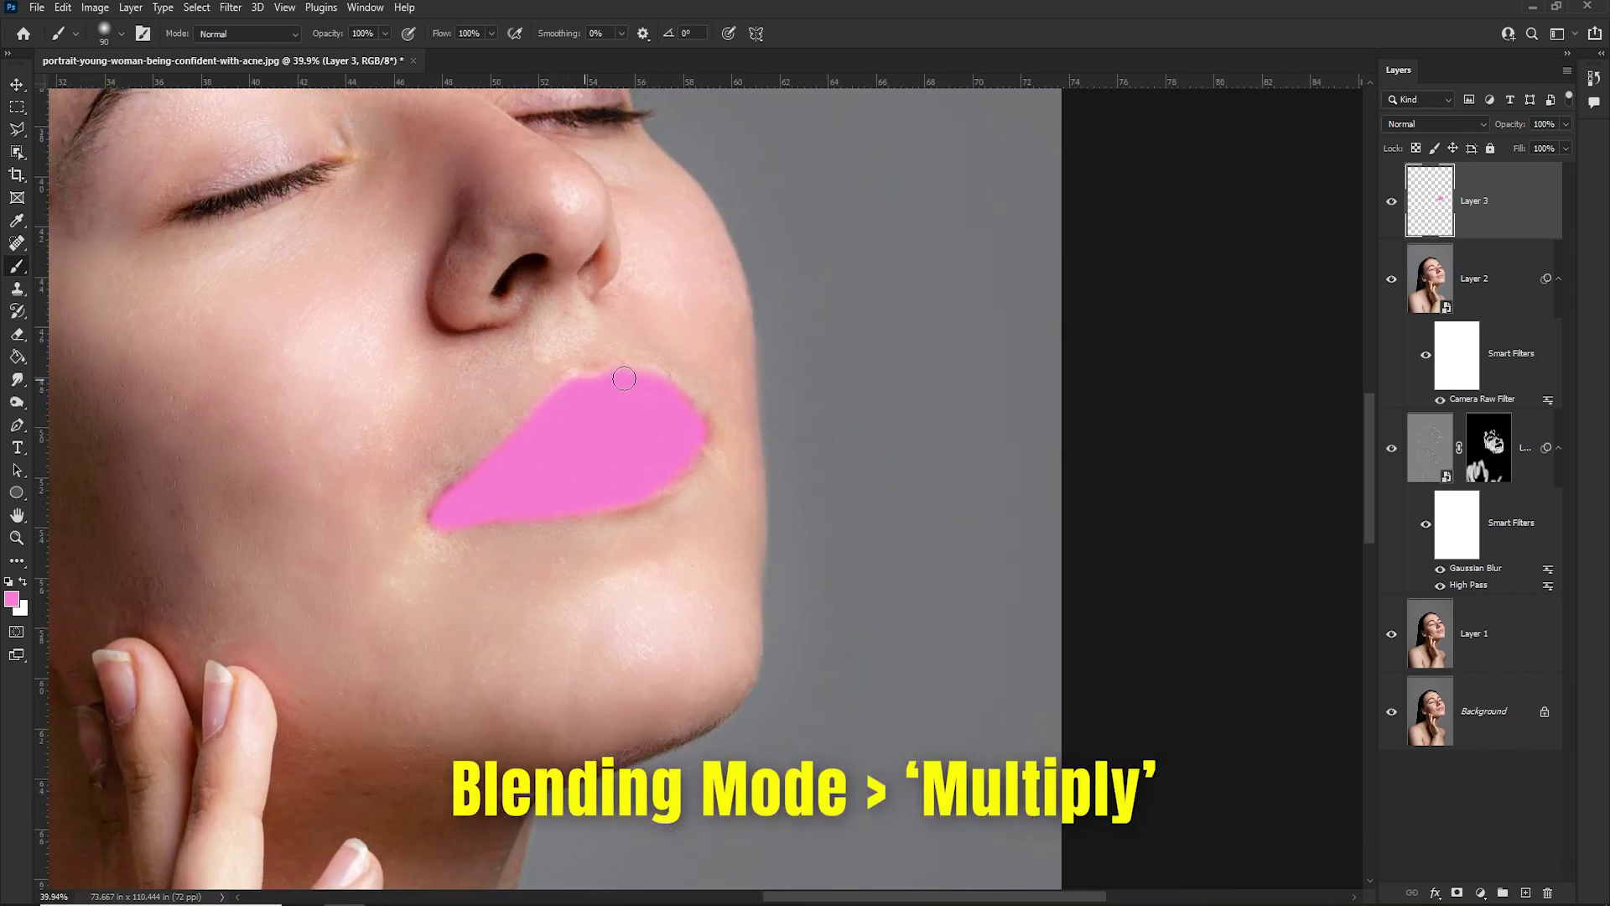
Set Layer 3's blend mode to Multiply and centre the lips in view.
click(1426, 124)
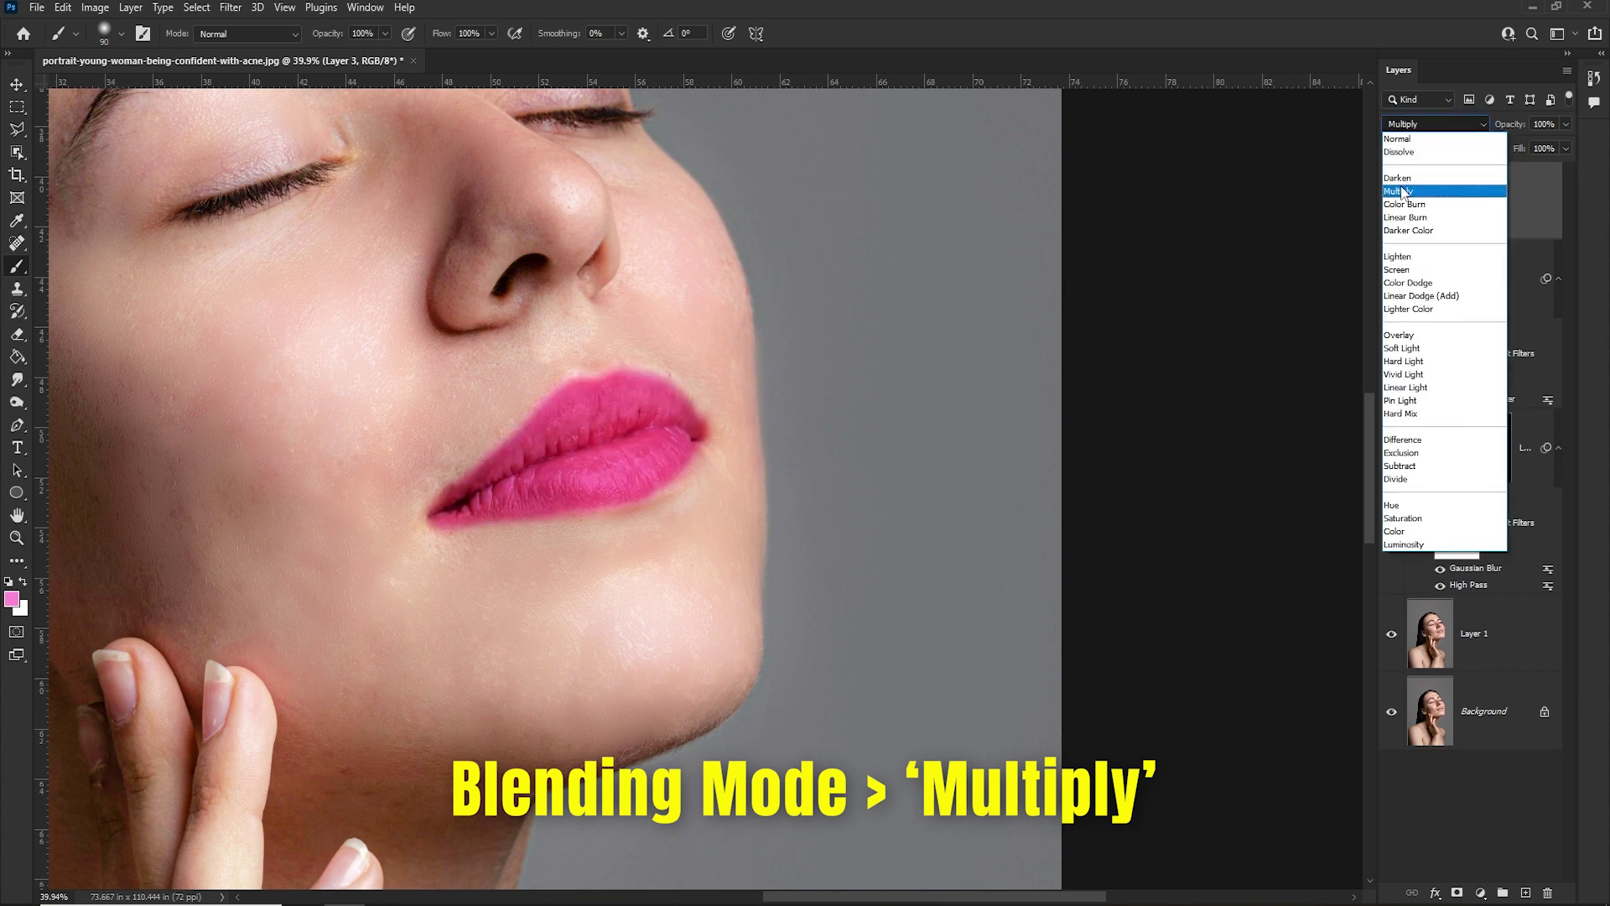
click(1402, 192)
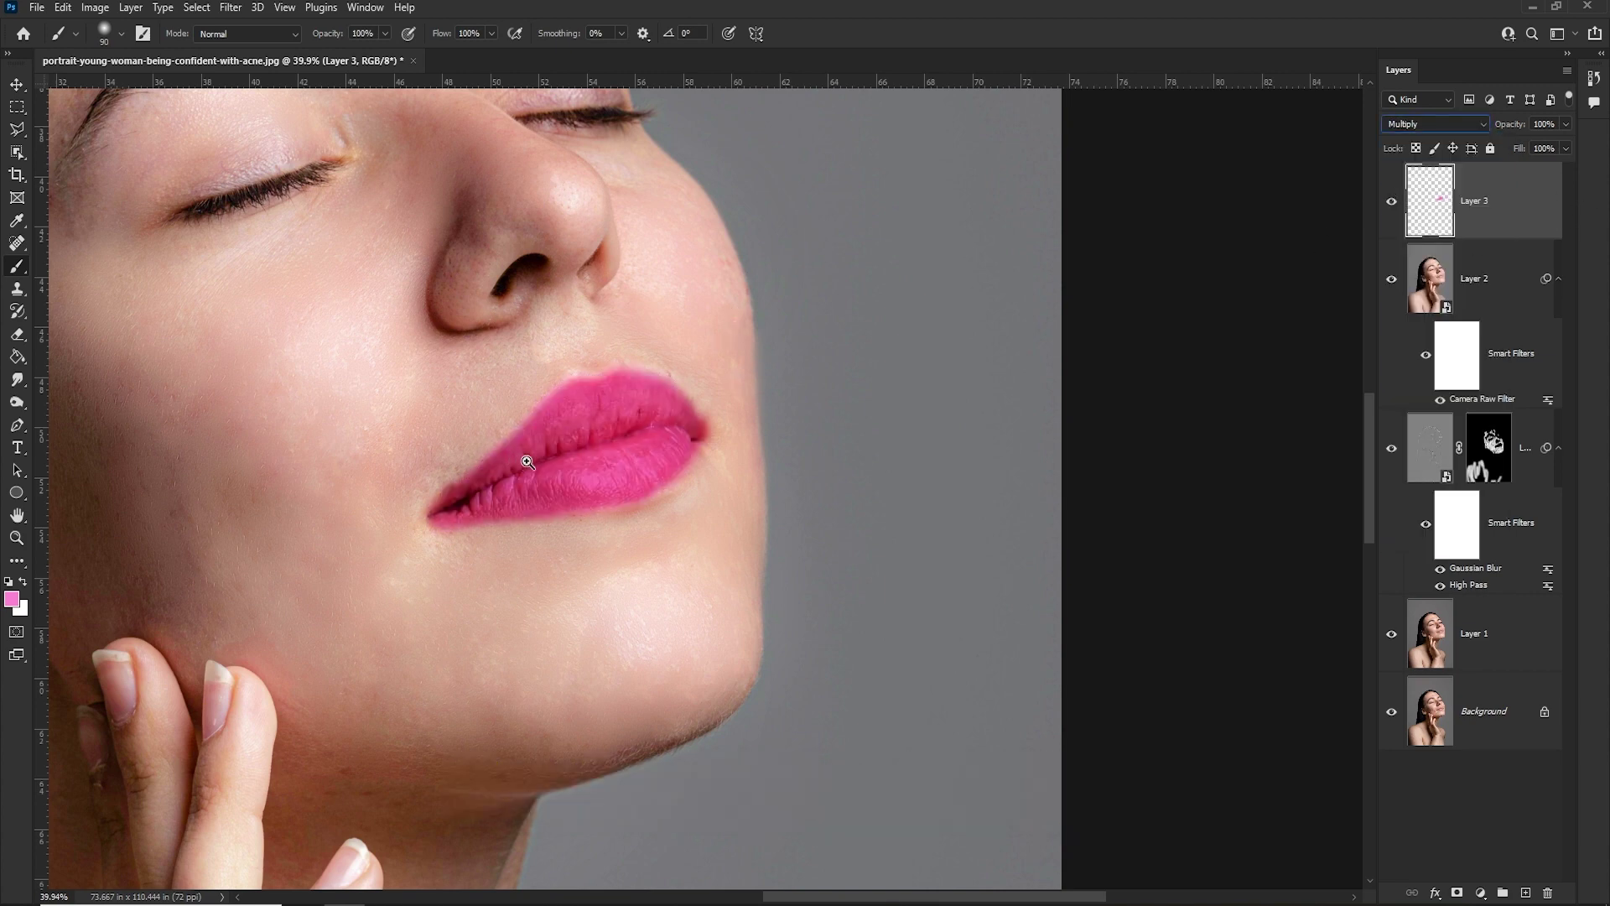
key(ctrl+plus)
key(ctrl+plus)
drag(659, 450, 582, 468)
drag(953, 603, 693, 532)
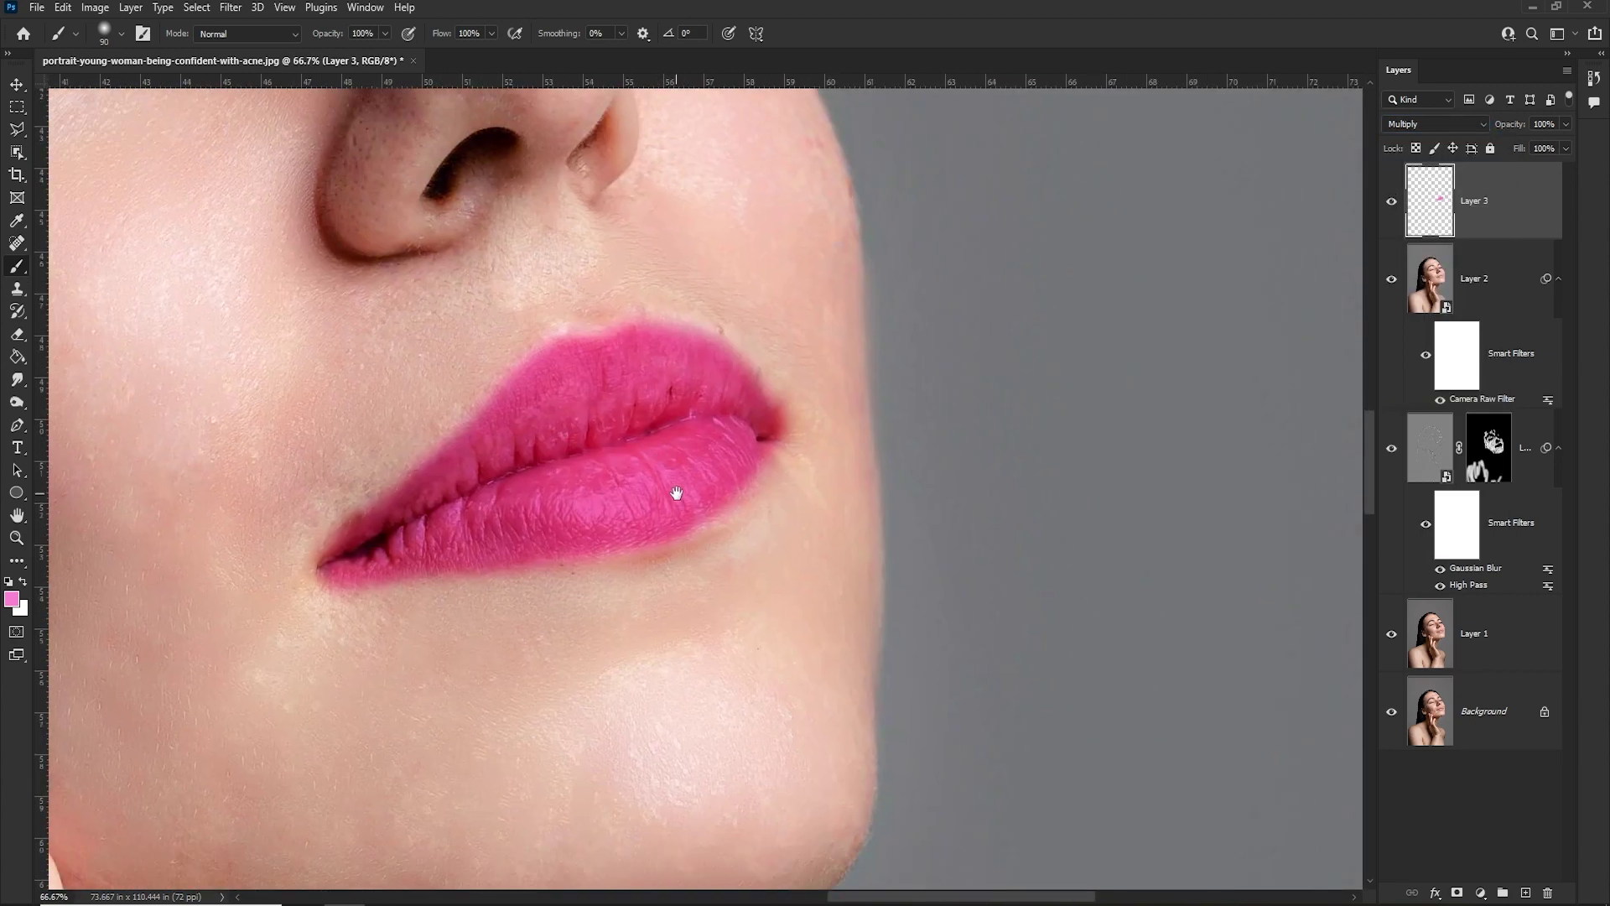
key(v)
scroll(635, 472, up, 2)
scroll(668, 457, up, 2)
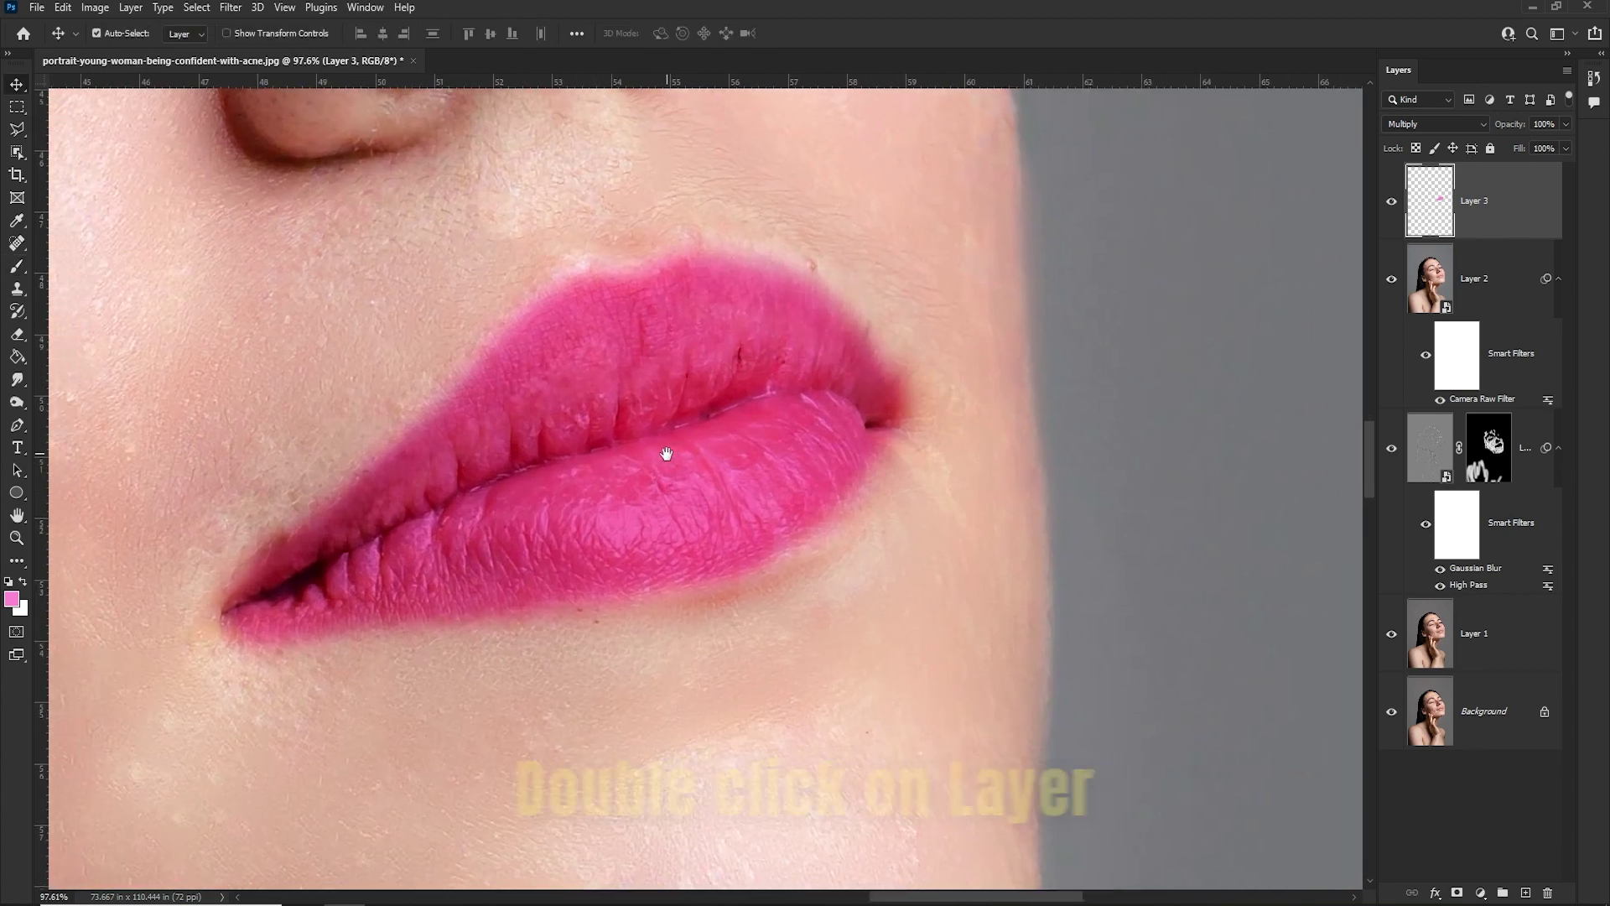
scroll(697, 439, up, 1)
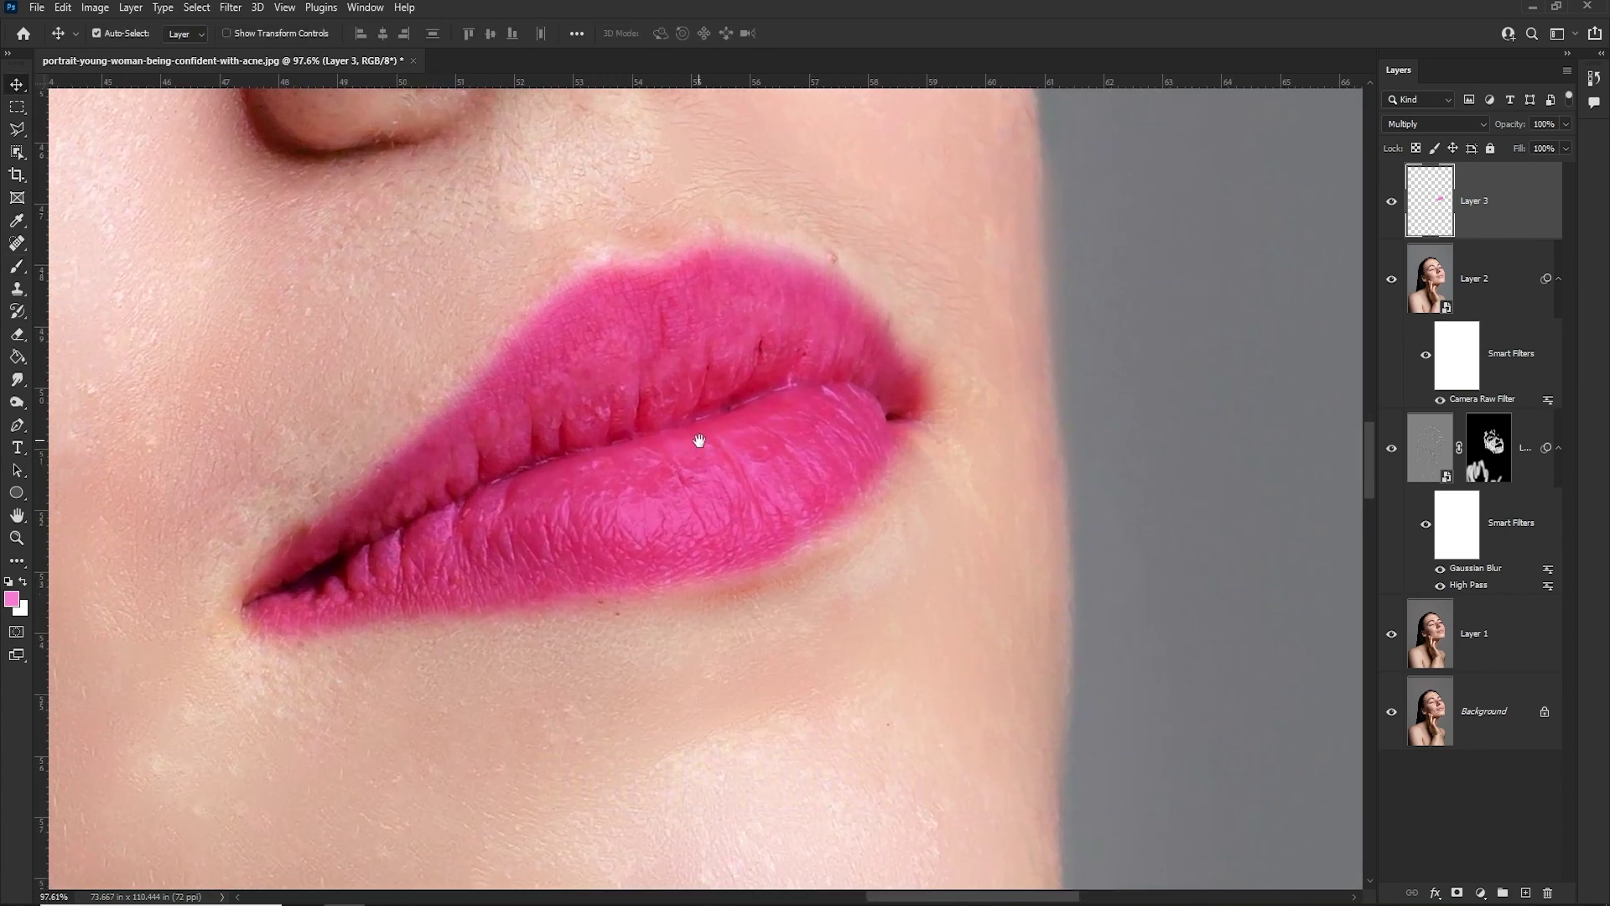
Split Layer 3's Blend If sliders so lip highlights and dark creases show through the pink.
double_click(1524, 204)
drag(1188, 112, 1153, 150)
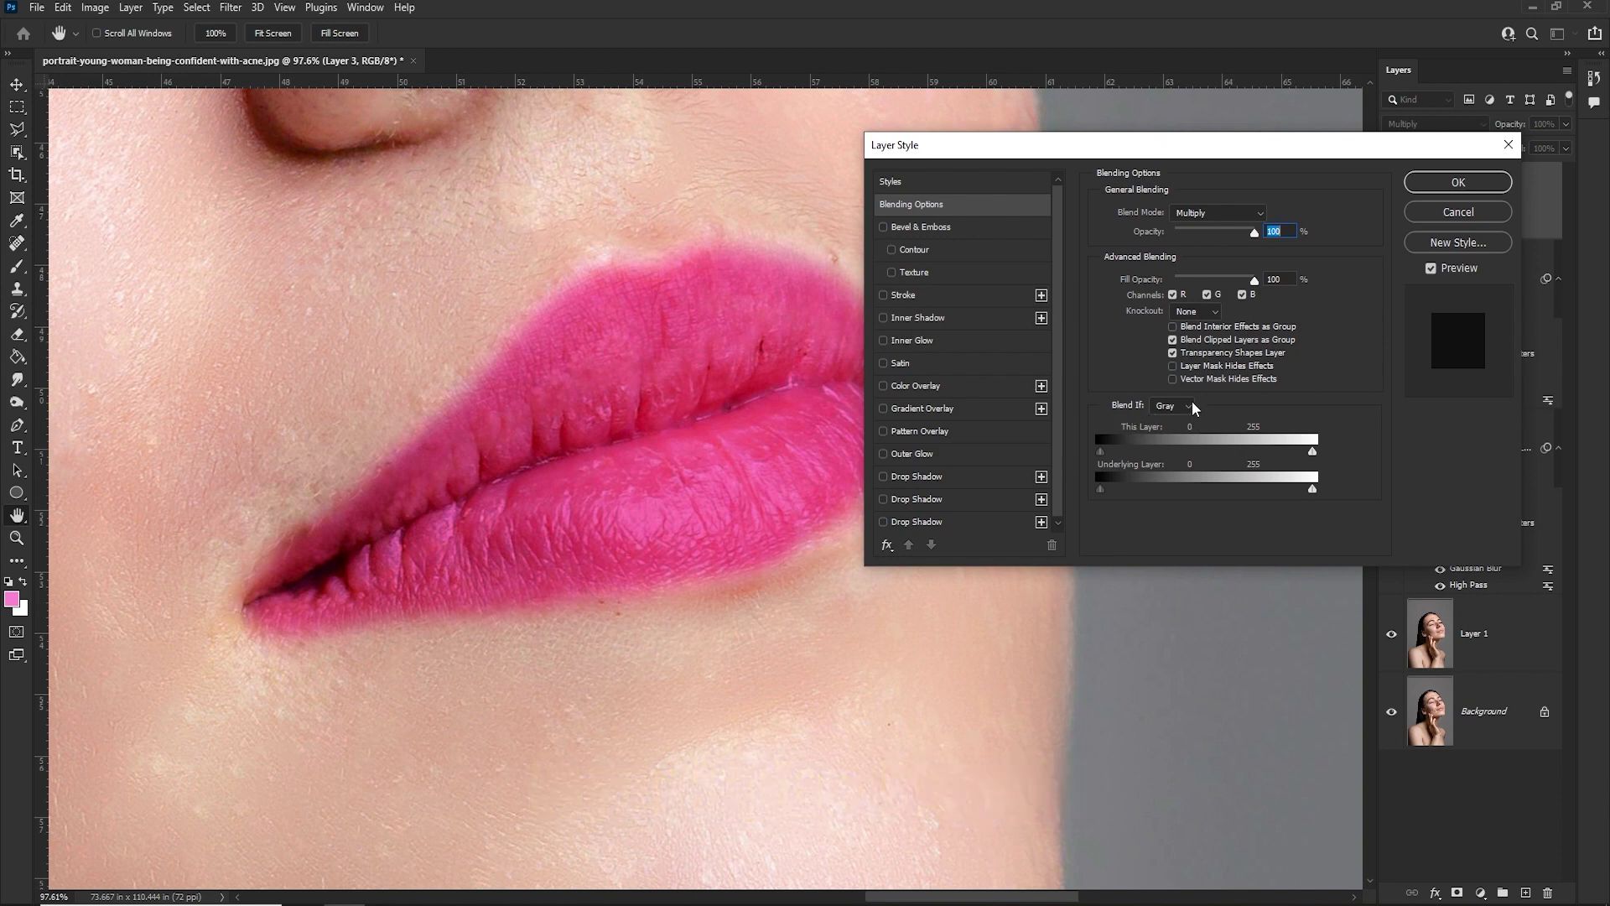
drag(1203, 154, 1200, 138)
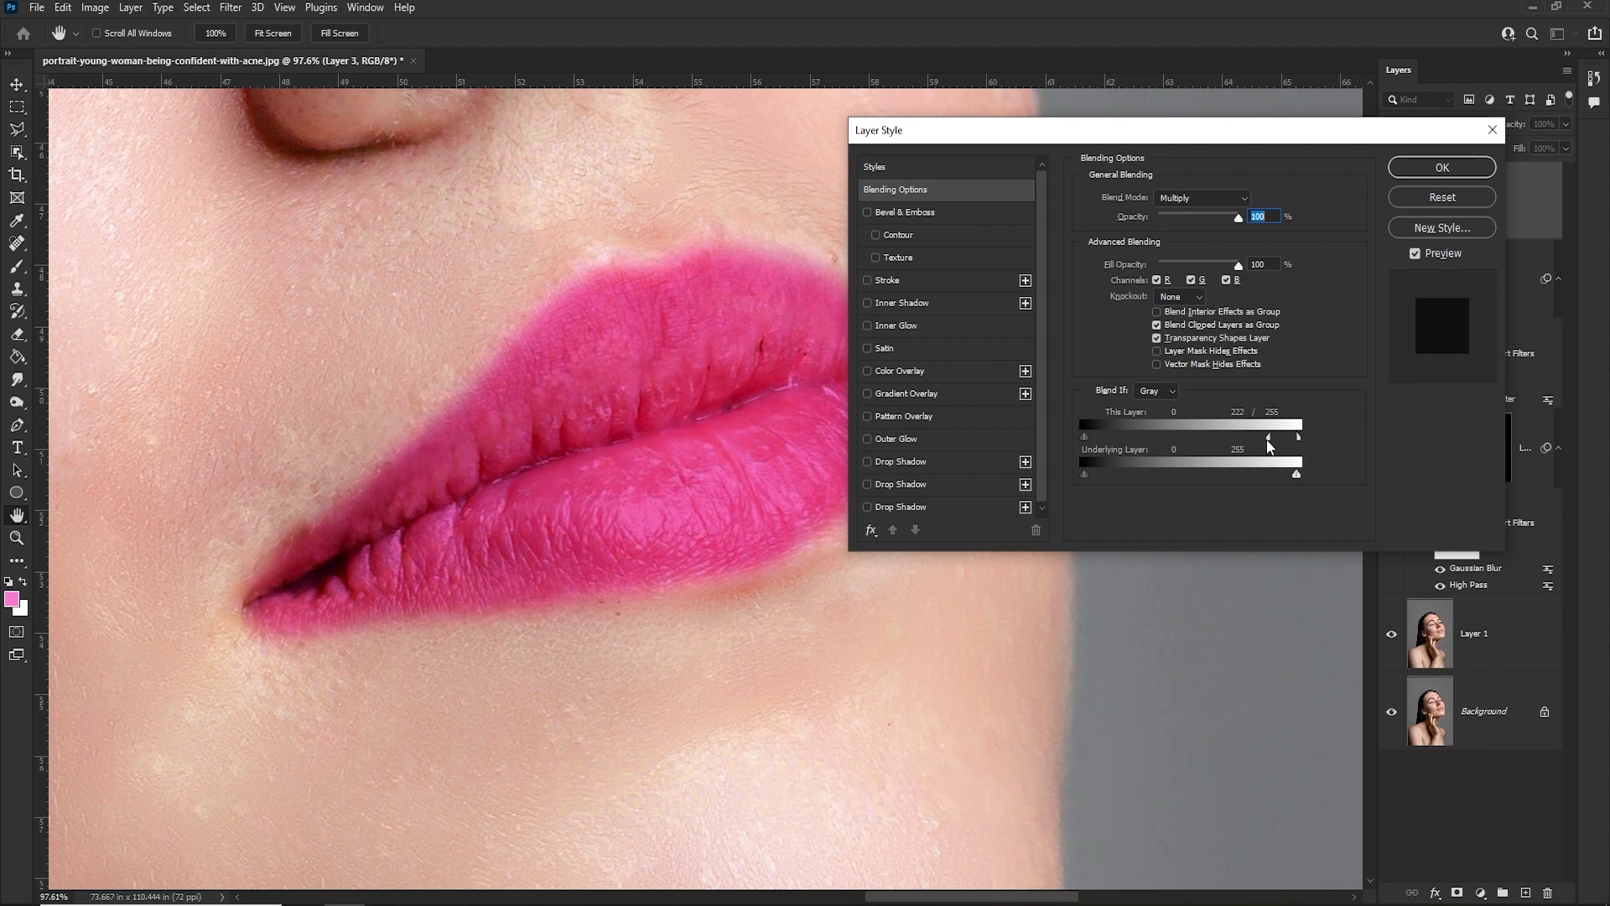
mouse_move(1297, 436)
mouse_down()
mouse_move(1213, 437)
mouse_move(1352, 448)
mouse_move(1243, 442)
mouse_up()
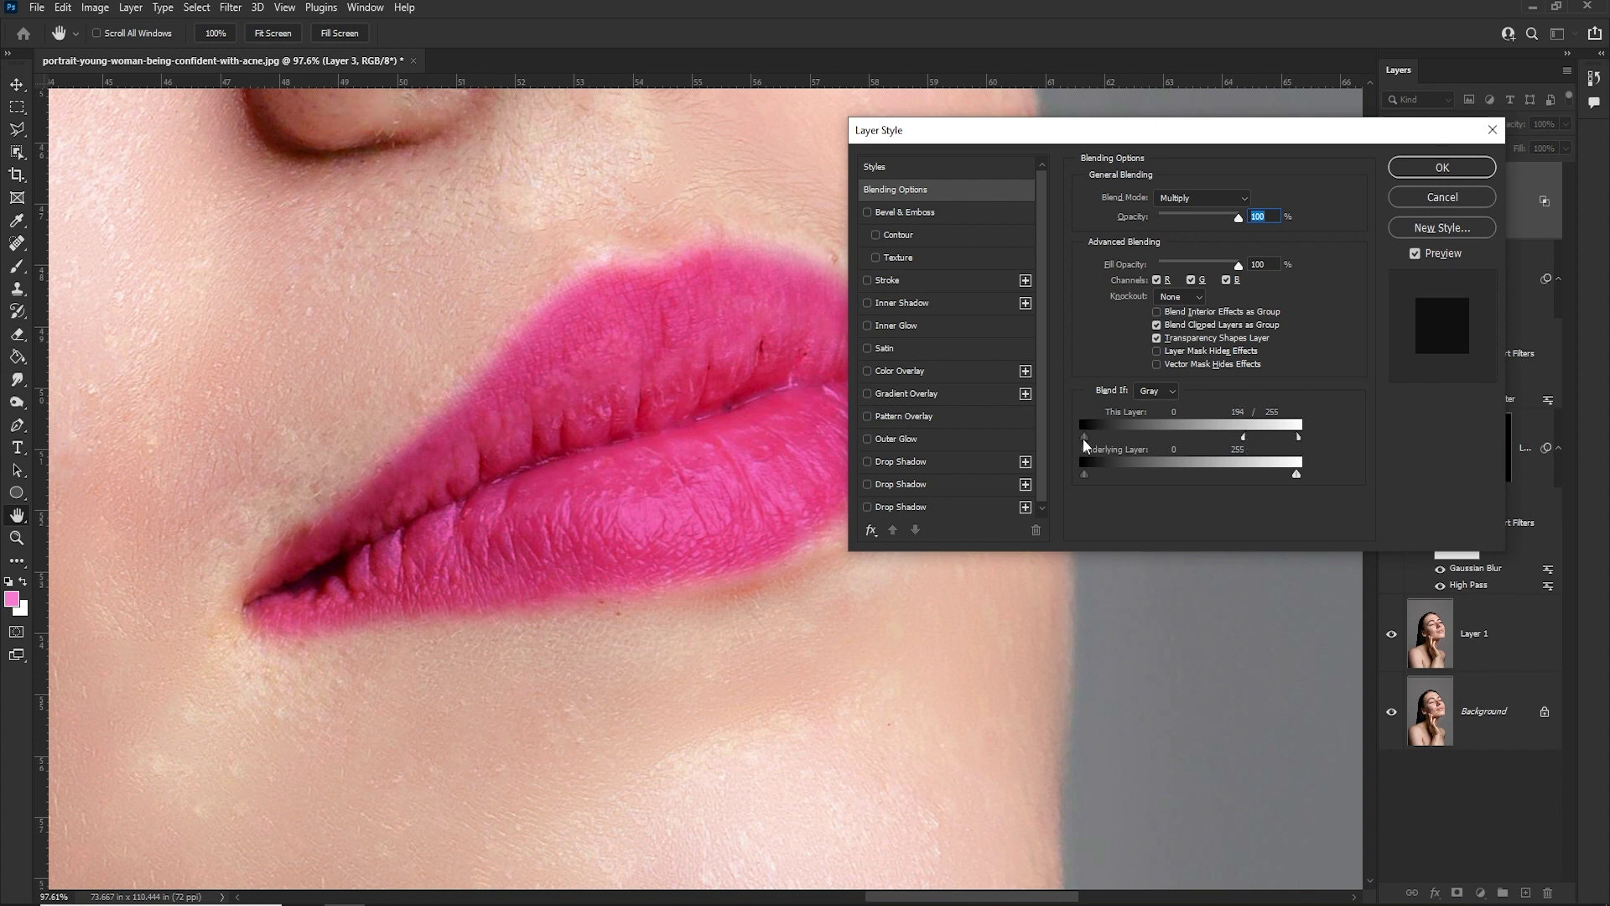
mouse_move(1084, 438)
mouse_down()
mouse_move(1152, 445)
mouse_move(1118, 448)
mouse_up()
drag(1084, 437, 1156, 439)
drag(1085, 436, 1205, 444)
mouse_move(1084, 474)
mouse_down()
mouse_move(1173, 472)
mouse_move(1101, 487)
mouse_up()
drag(1297, 474, 1208, 484)
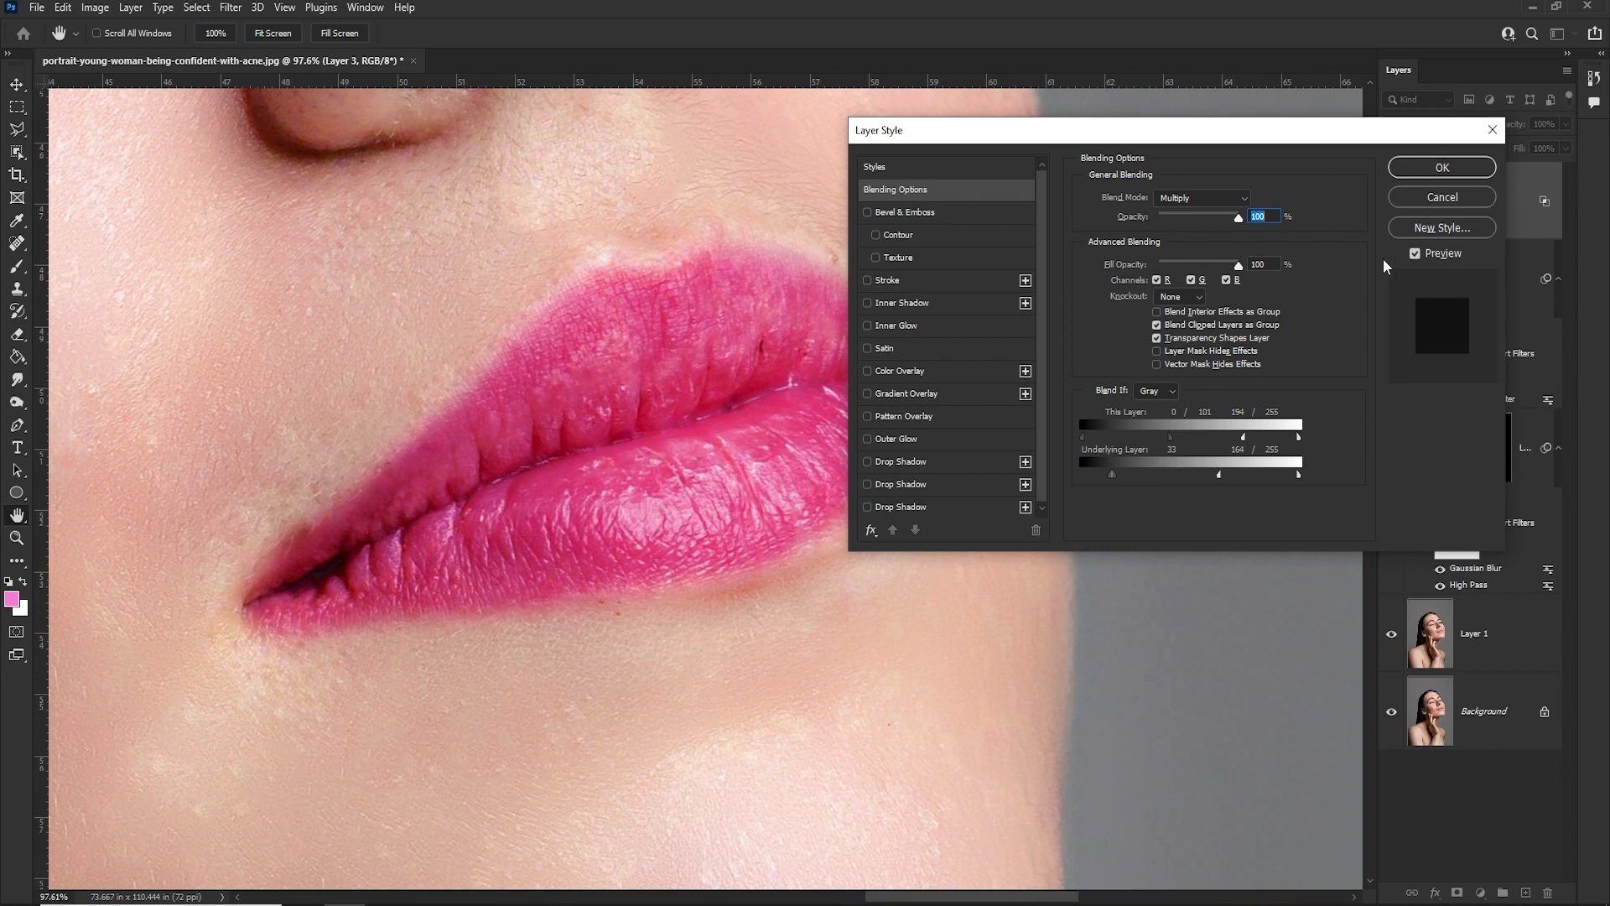
click(1442, 168)
Zoom out and toggle Layer 3's visibility to compare the lipstick with bare lips.
scroll(957, 378, down, 5)
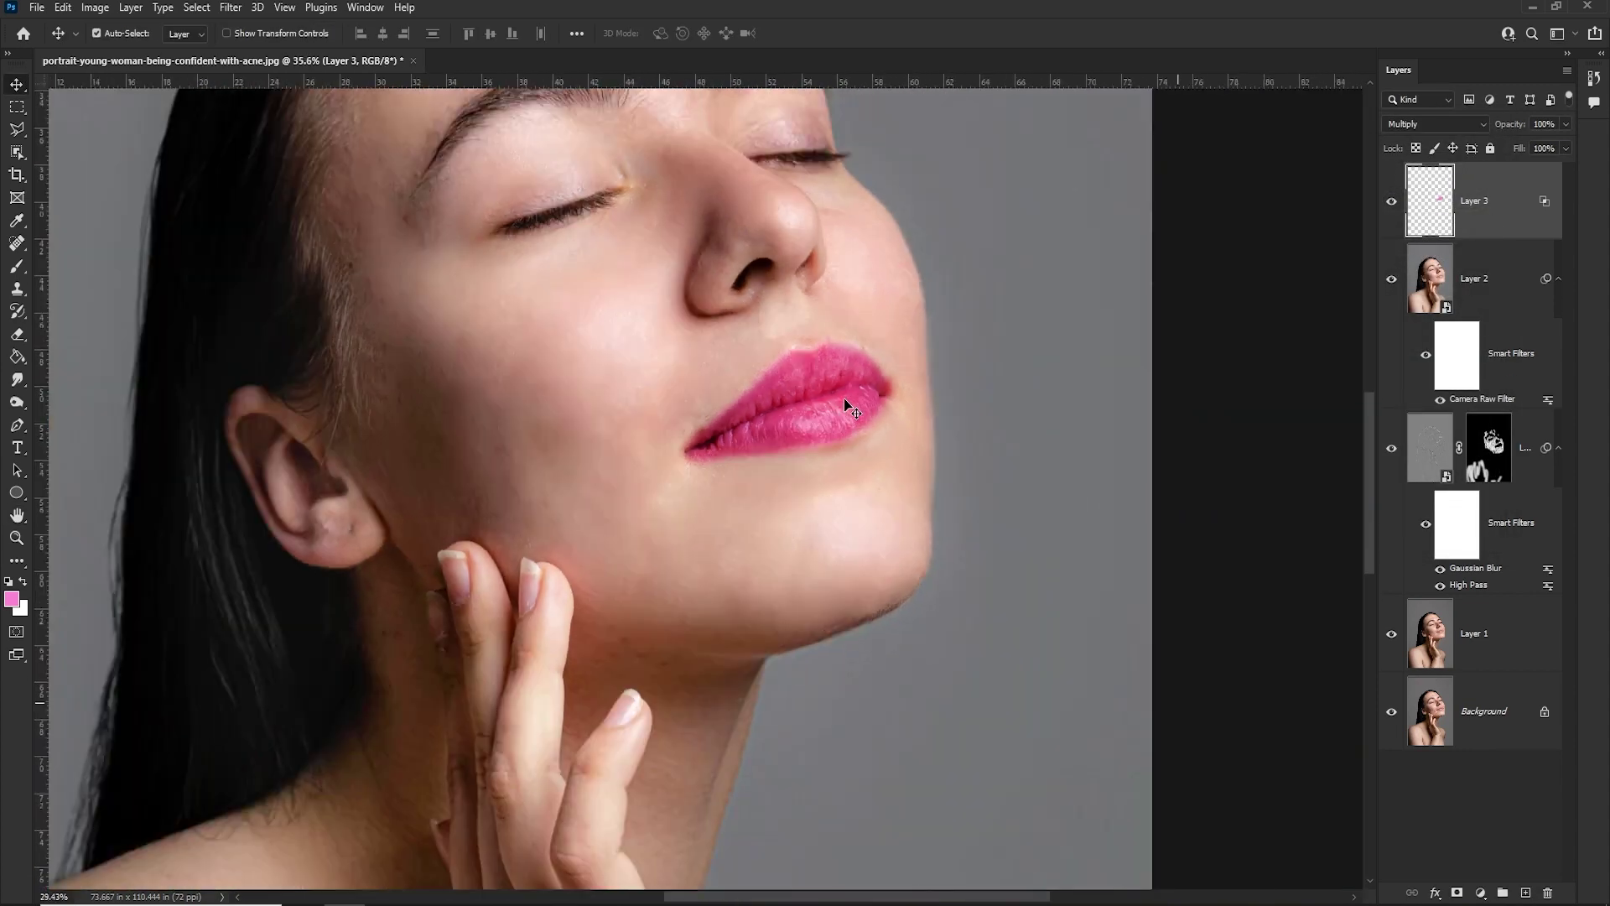
key(v)
scroll(795, 475, up, 3)
scroll(800, 438, up, 2)
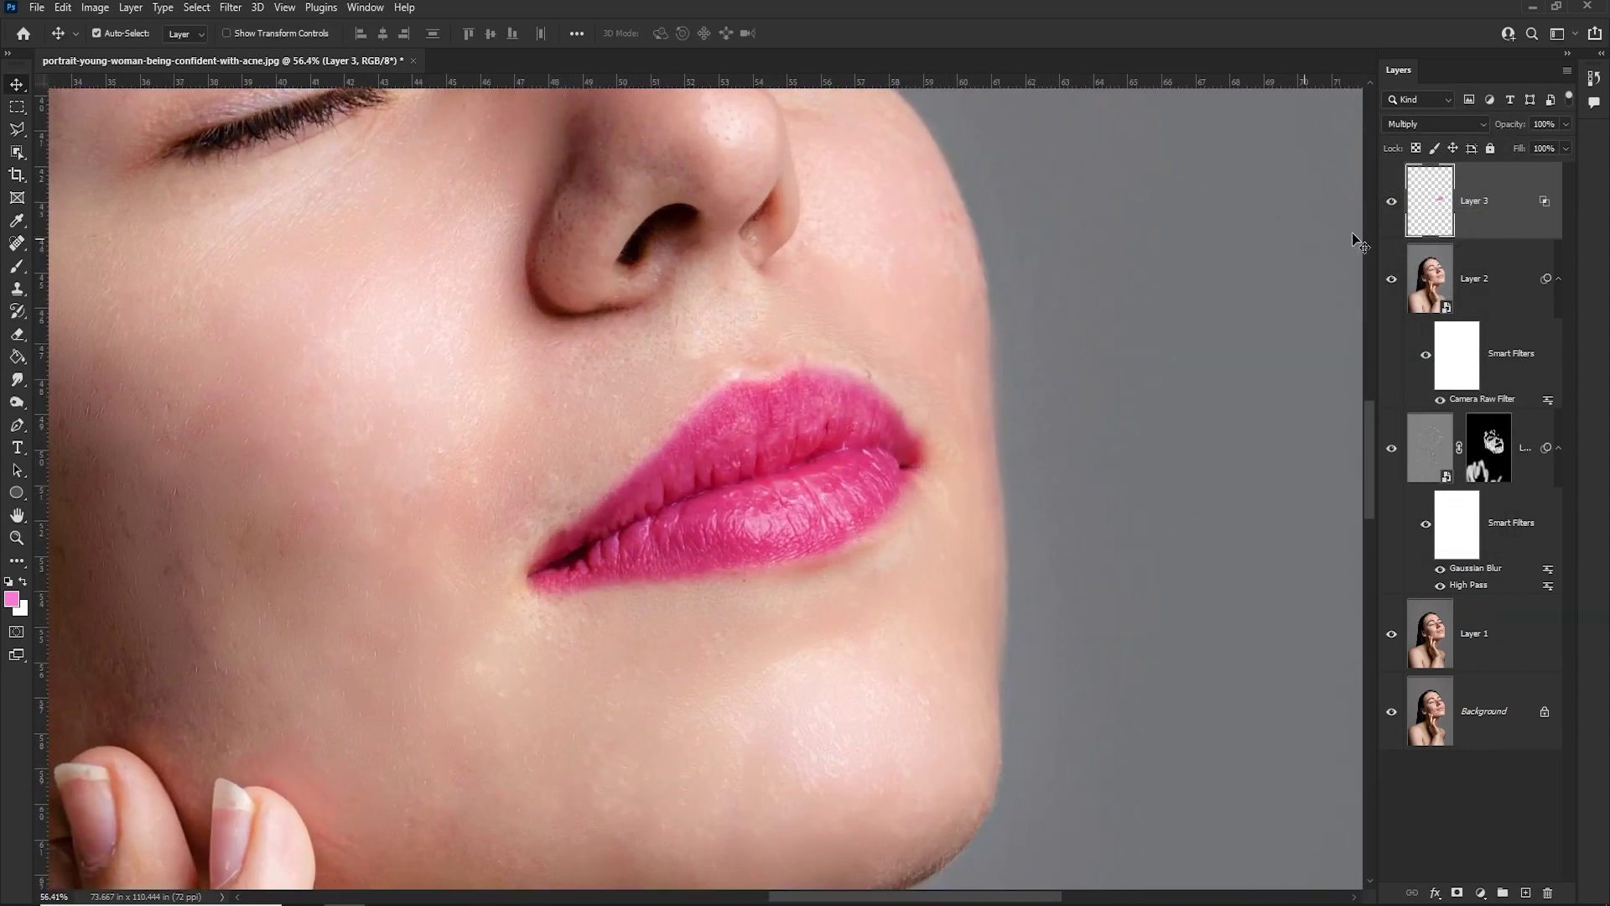
click(1393, 202)
click(1393, 202)
scroll(736, 501, up, 3)
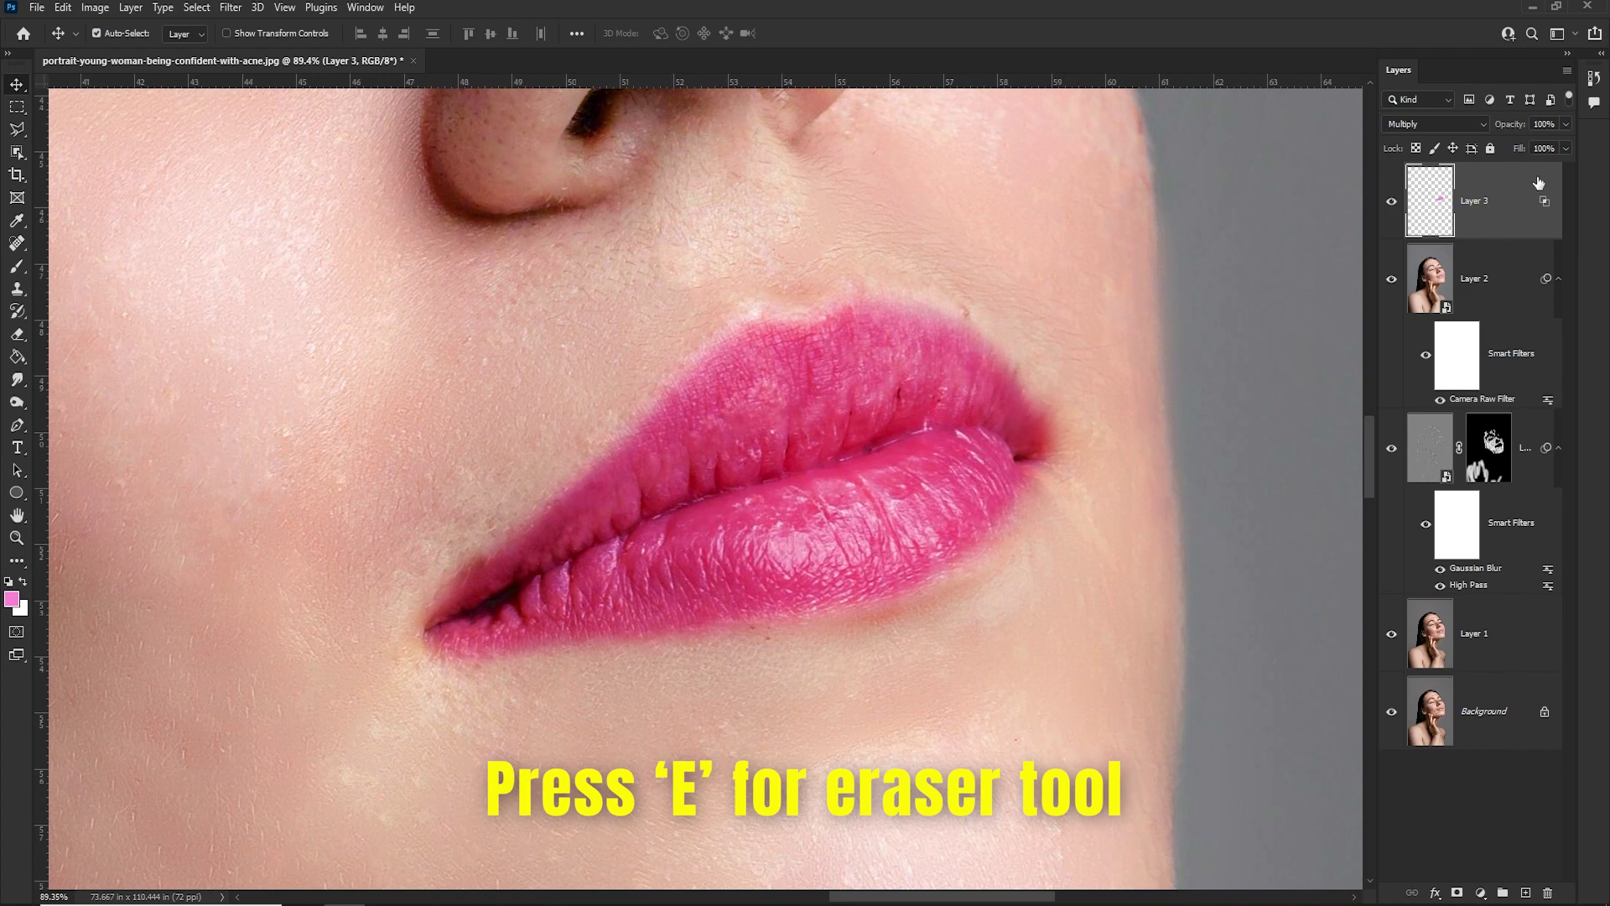
Erase stray pink beyond the lip edges, recentre the portrait and compare again.
key(e)
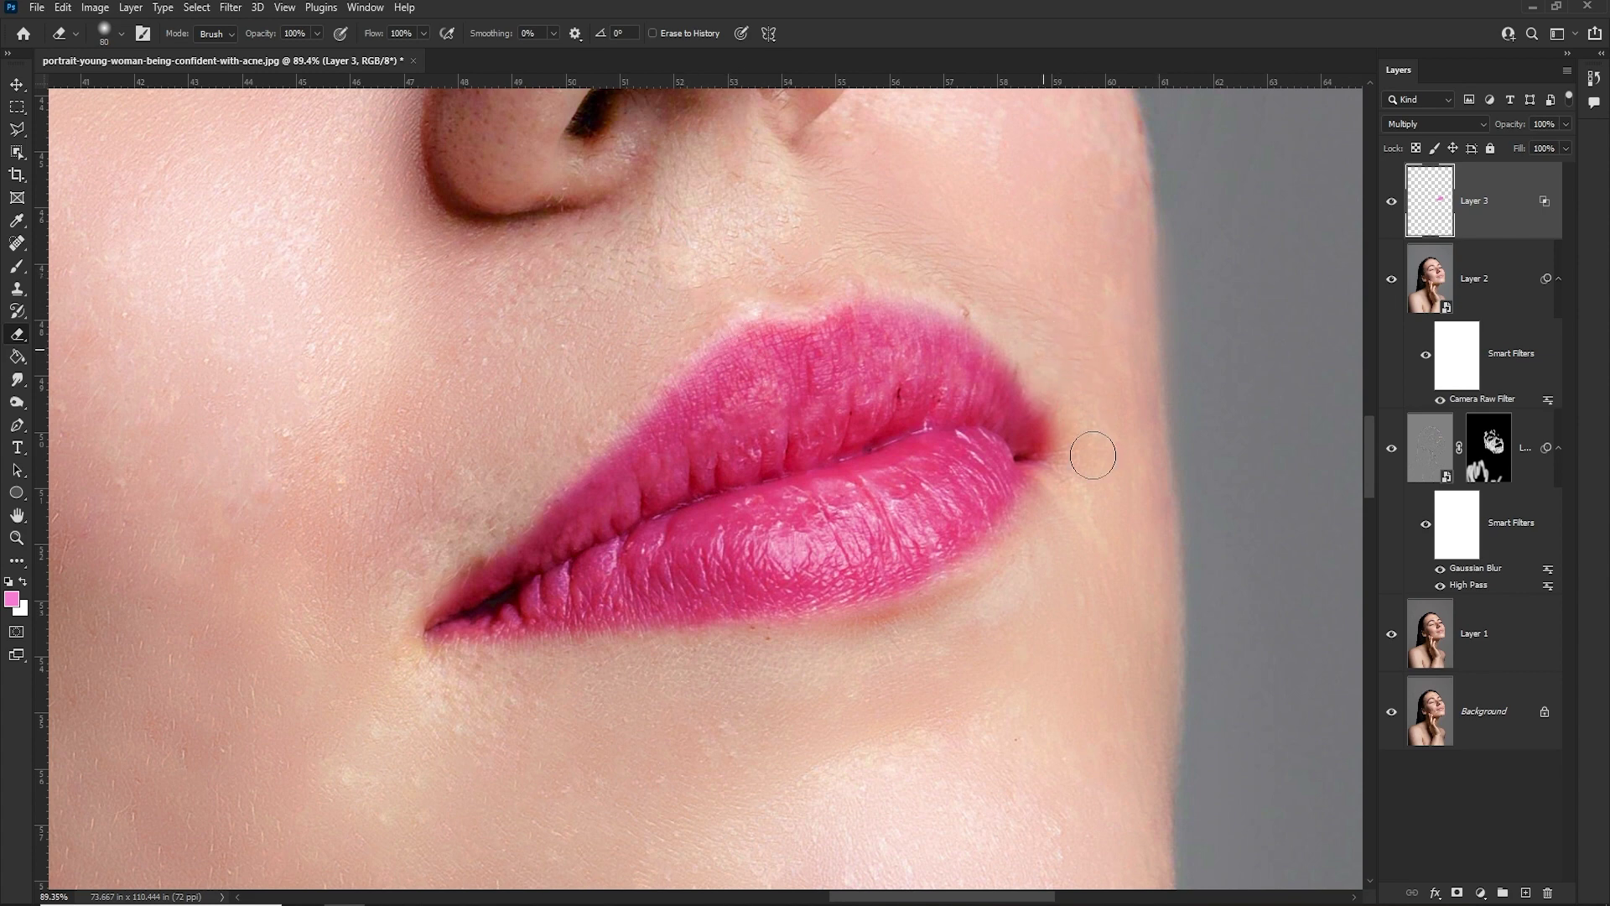
scroll(744, 501, down, 4)
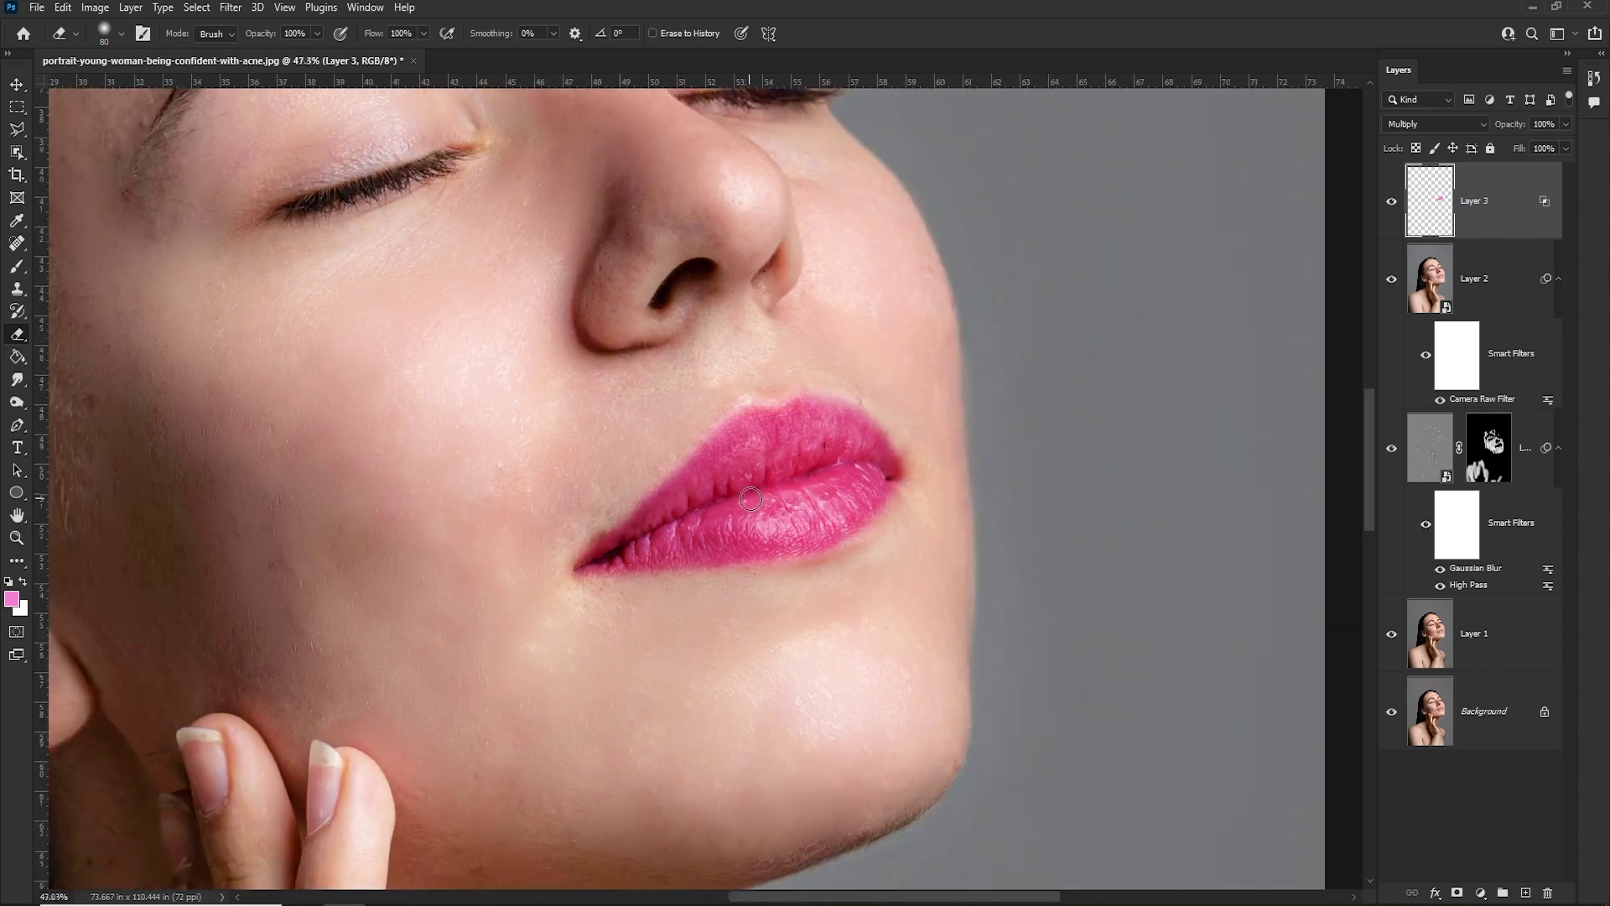
scroll(751, 499, down, 2)
scroll(763, 483, down, 2)
scroll(782, 460, down, 2)
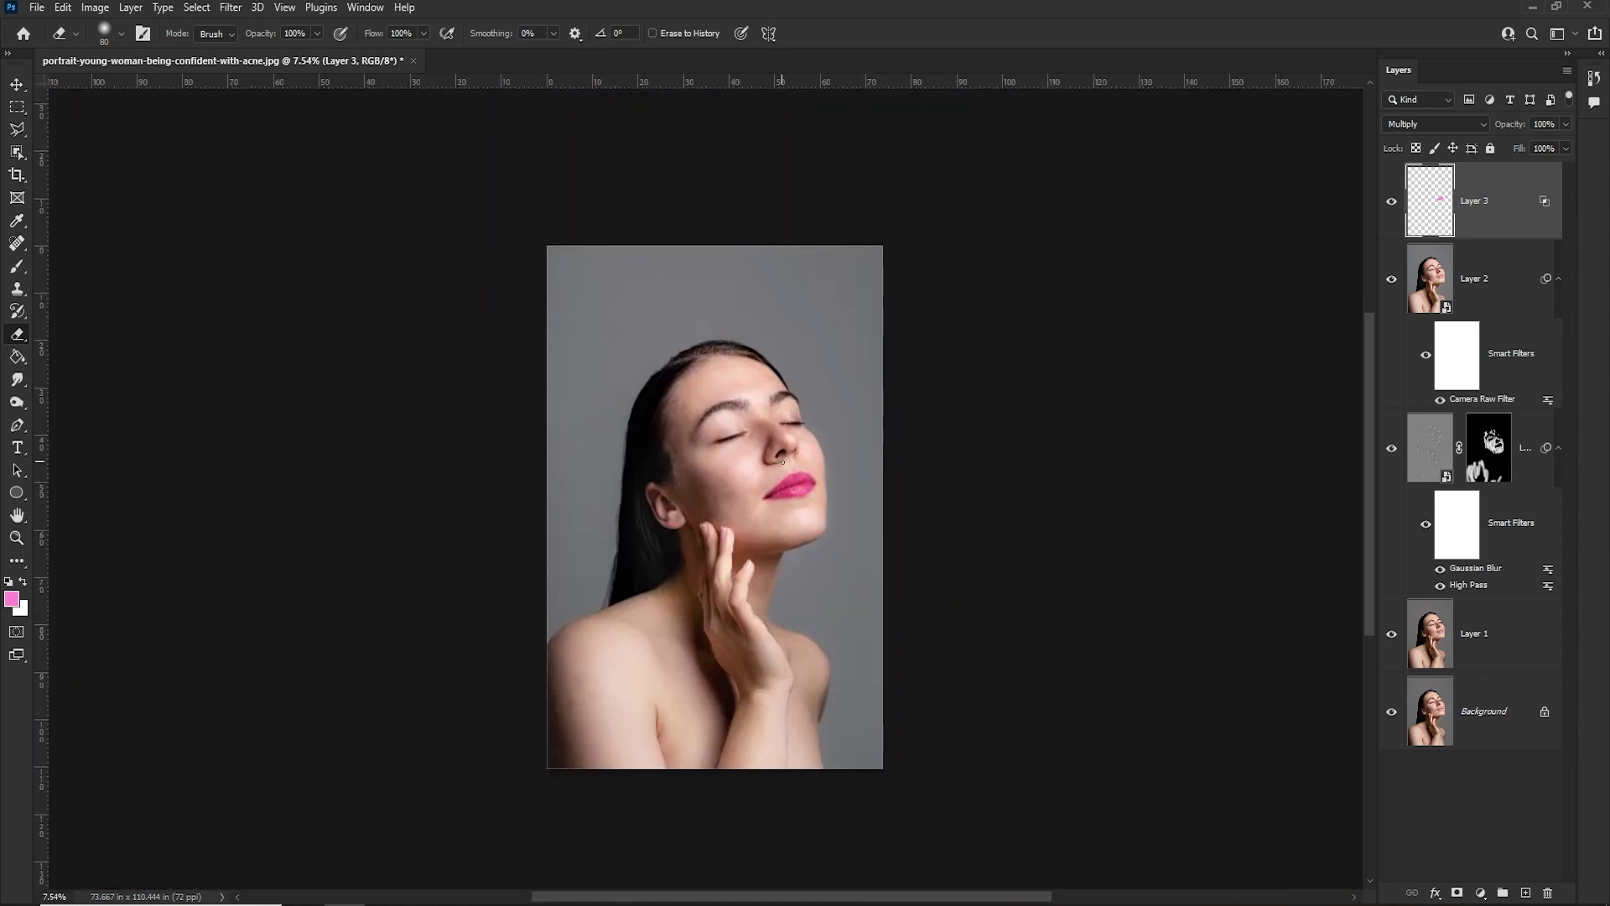
scroll(780, 466, up, 1)
key(v)
drag(795, 466, 795, 444)
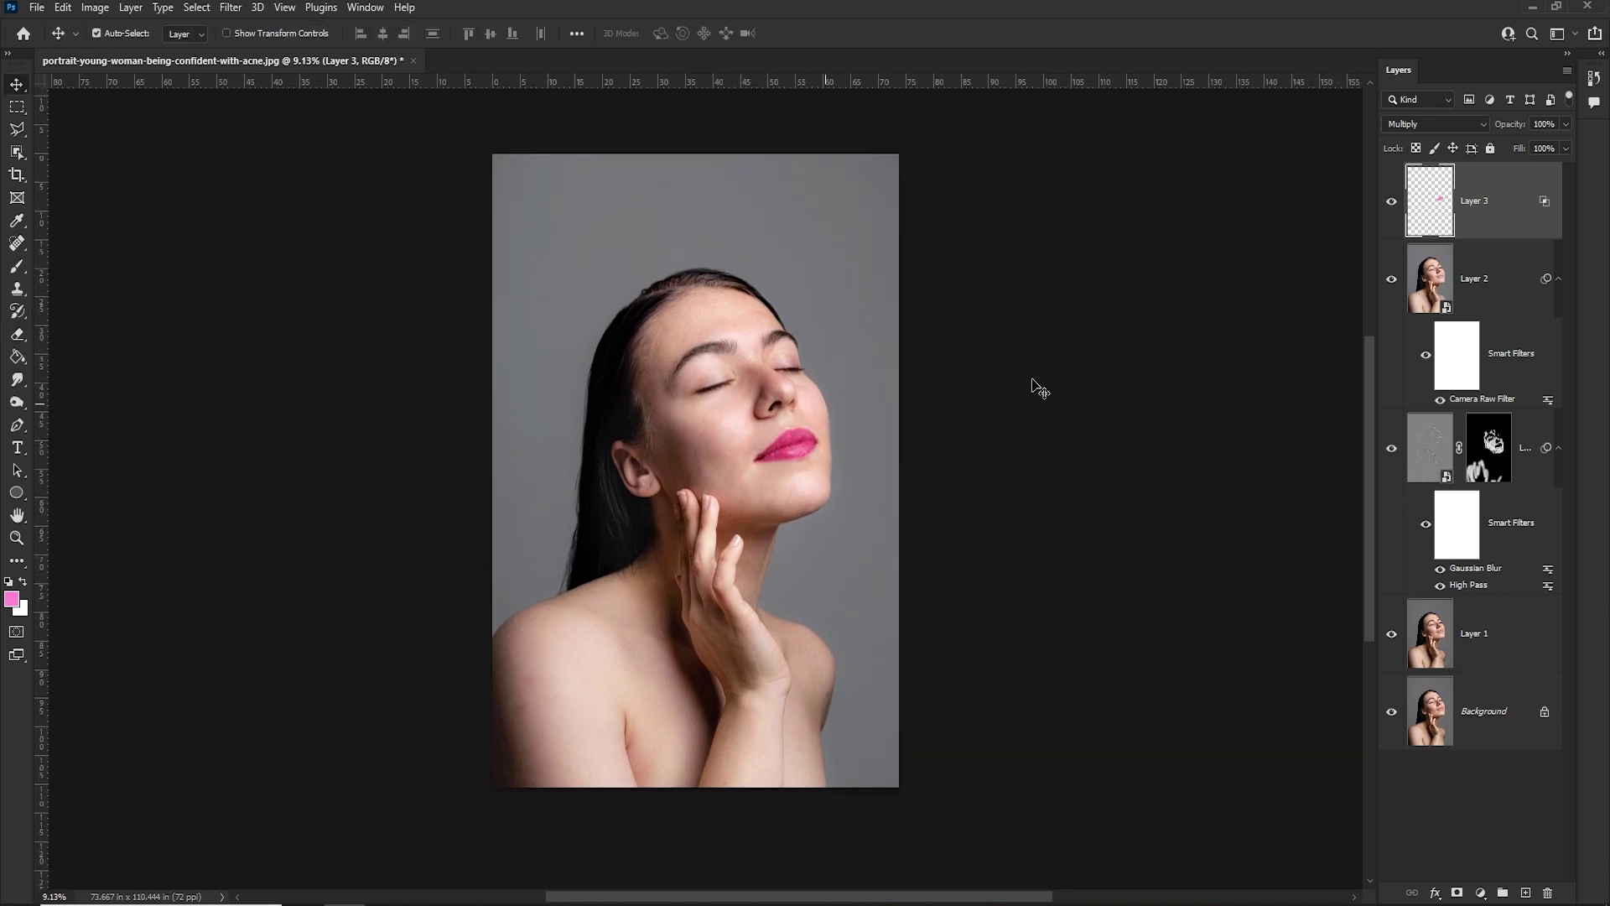
click(1391, 202)
click(1391, 202)
In Hue/Saturation for Layer 3, raise Lightness to +33 and keep Hue near +3.
key(ctrl+u)
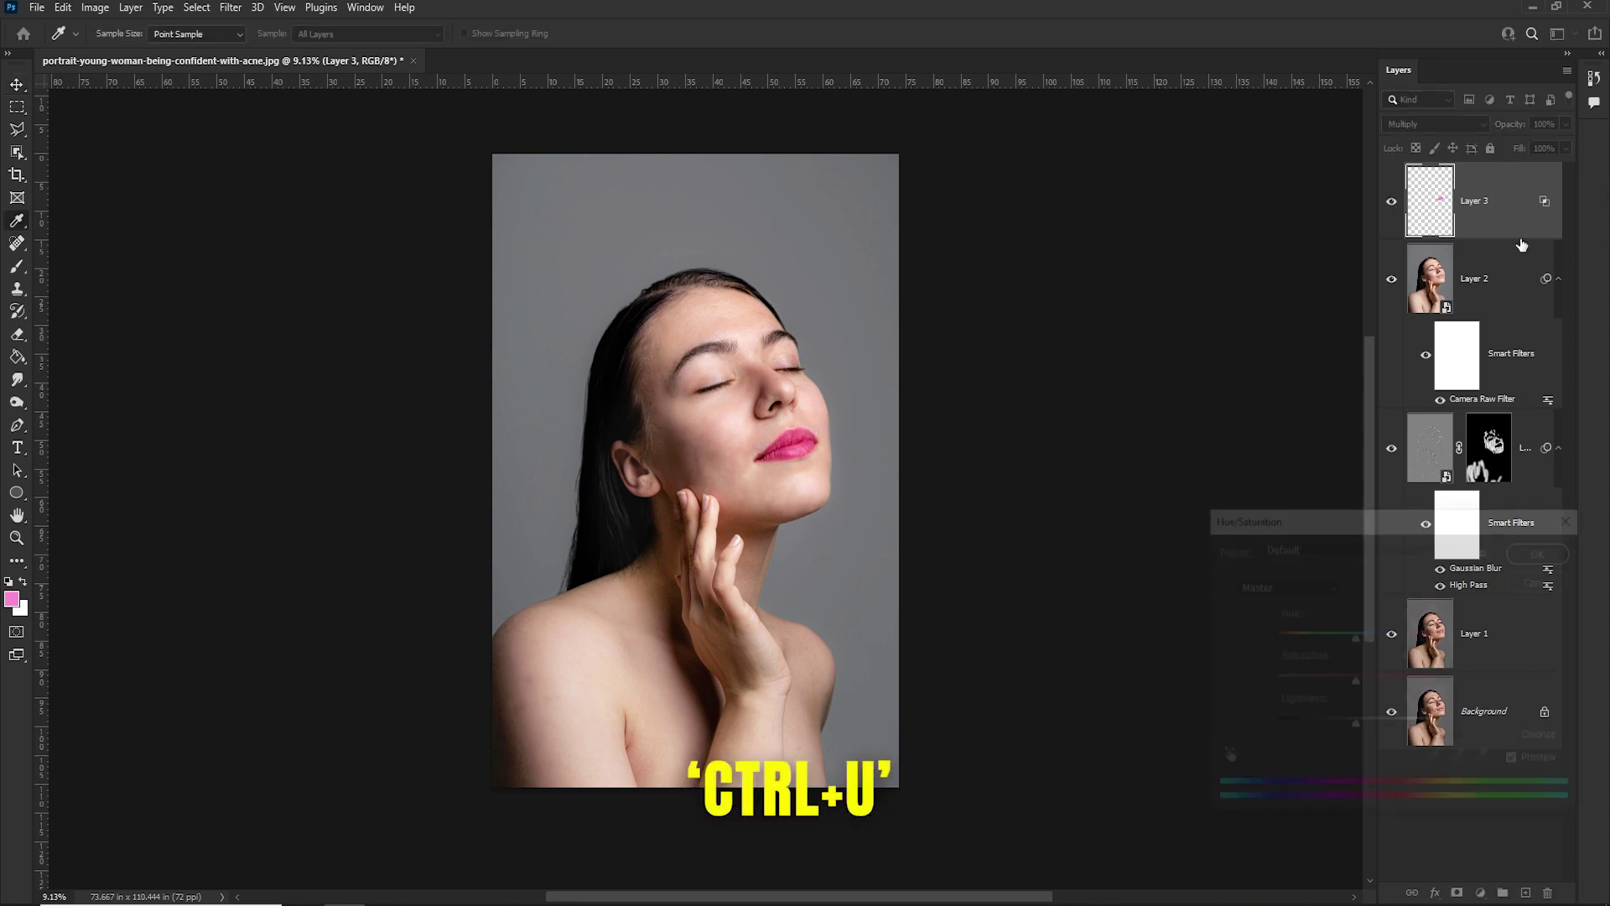
mouse_move(1356, 637)
mouse_down()
mouse_move(1342, 637)
mouse_move(1380, 637)
mouse_up()
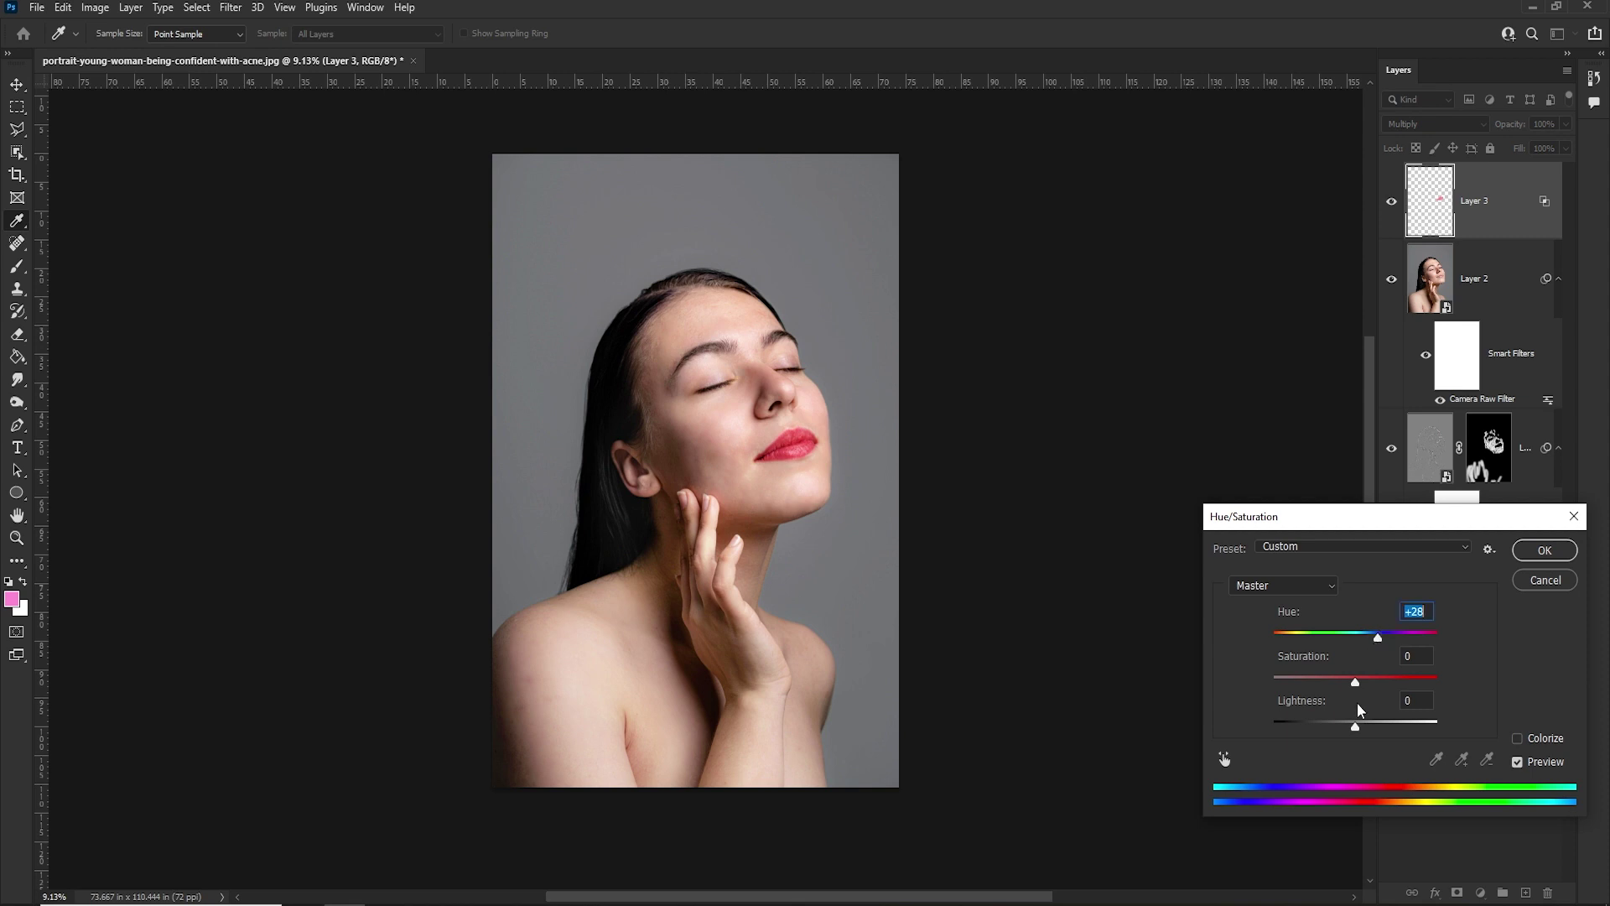
drag(1356, 727, 1382, 726)
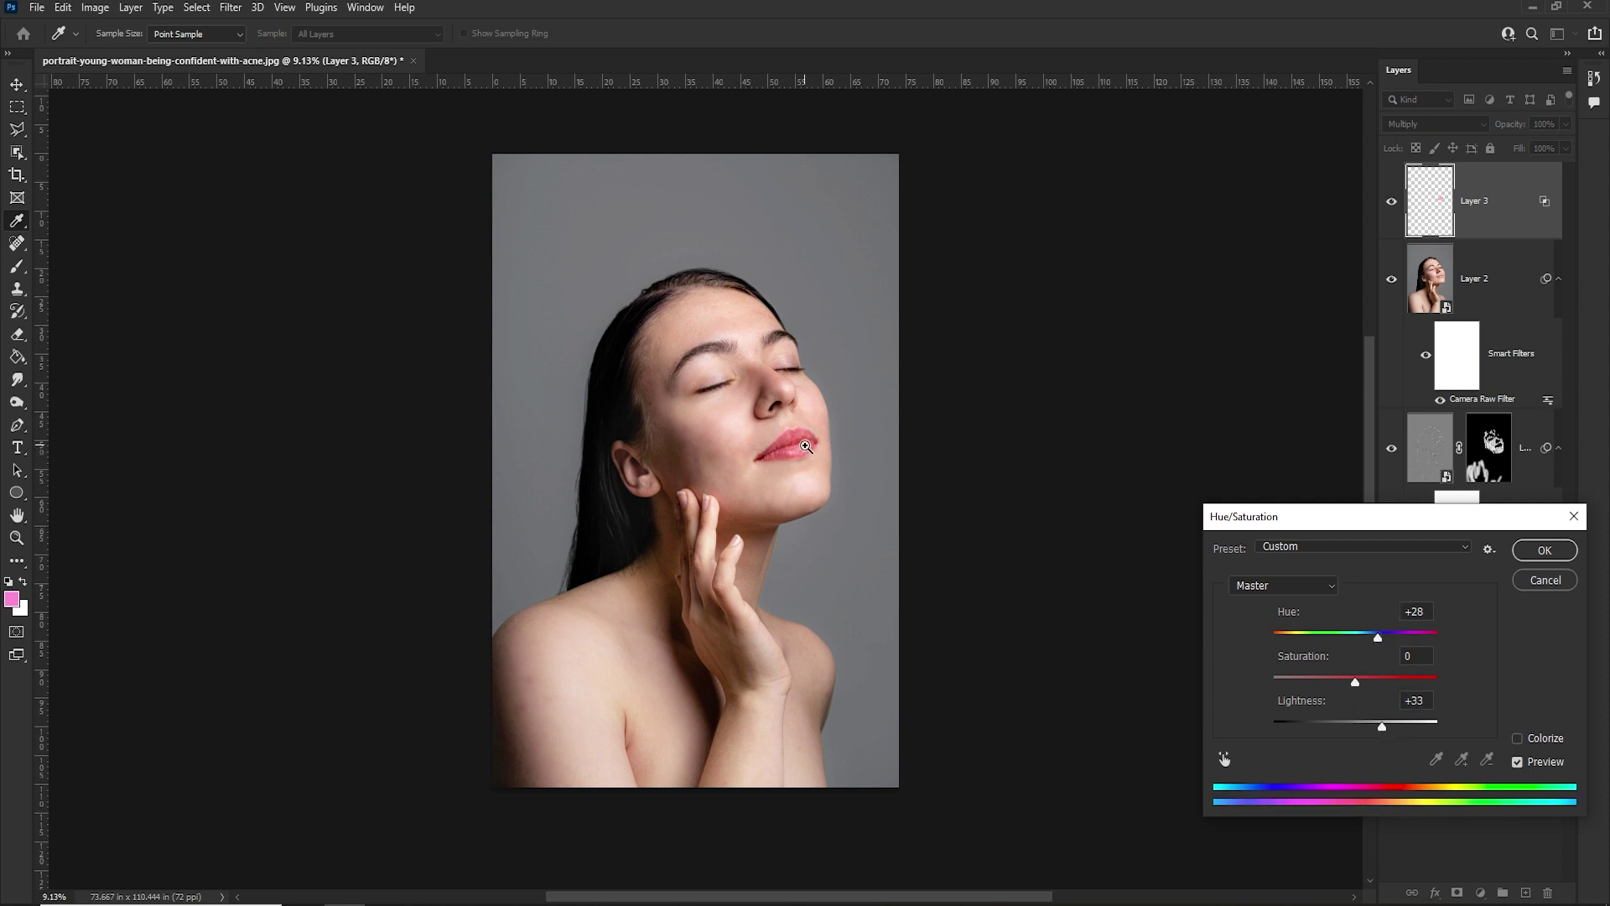
scroll(836, 443, up, 2)
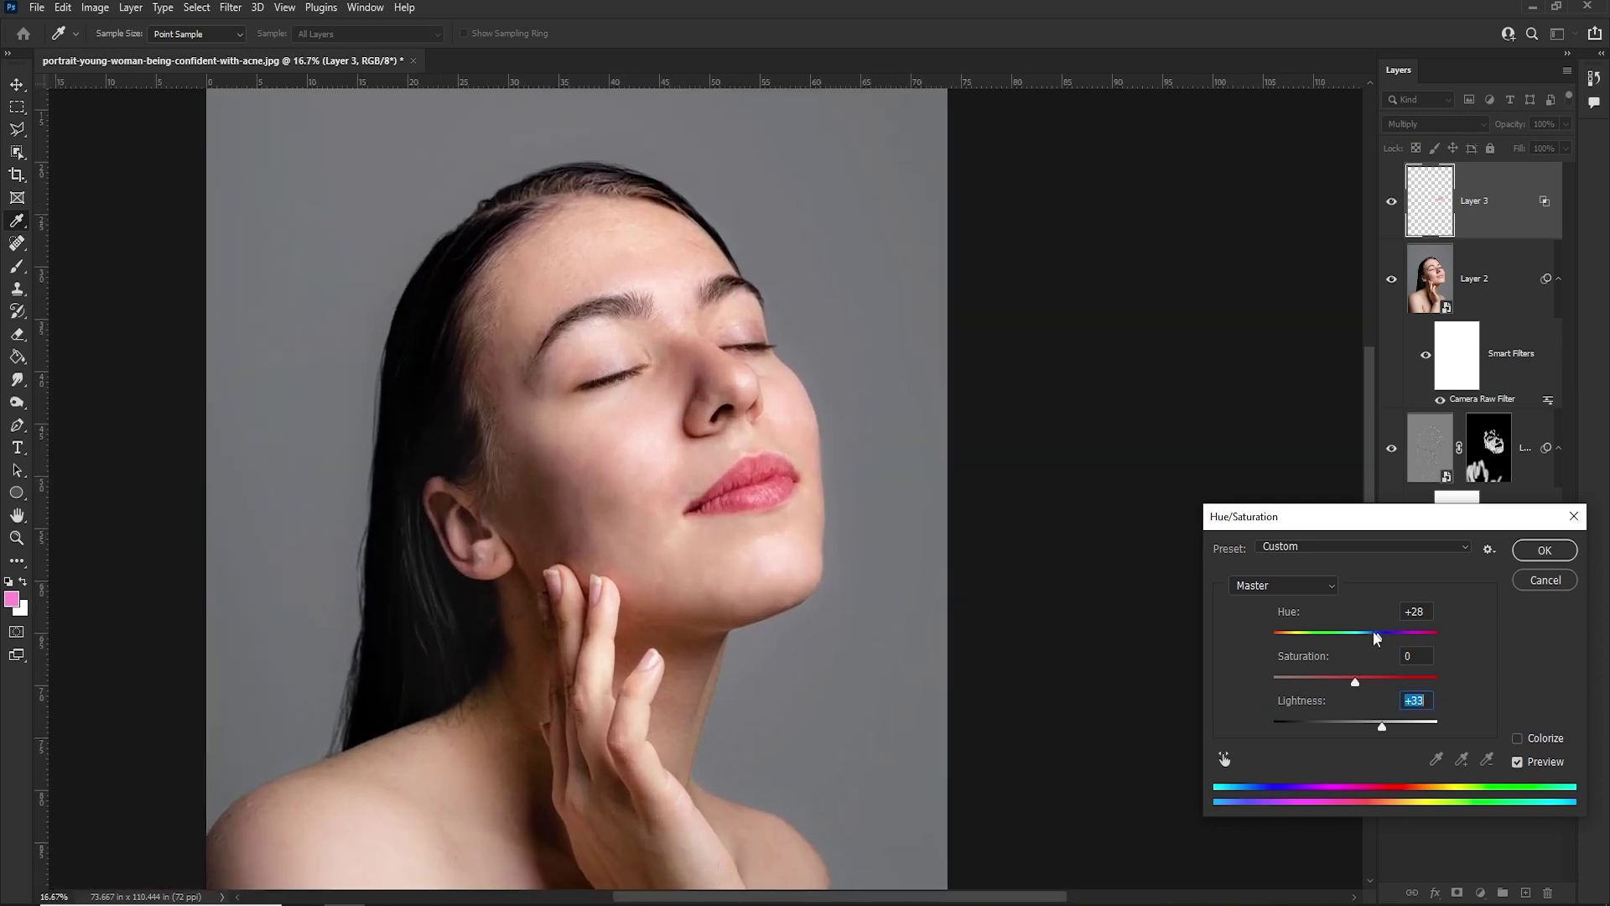
mouse_move(1378, 637)
mouse_down()
mouse_move(1345, 639)
mouse_move(1342, 655)
mouse_move(1358, 651)
mouse_up()
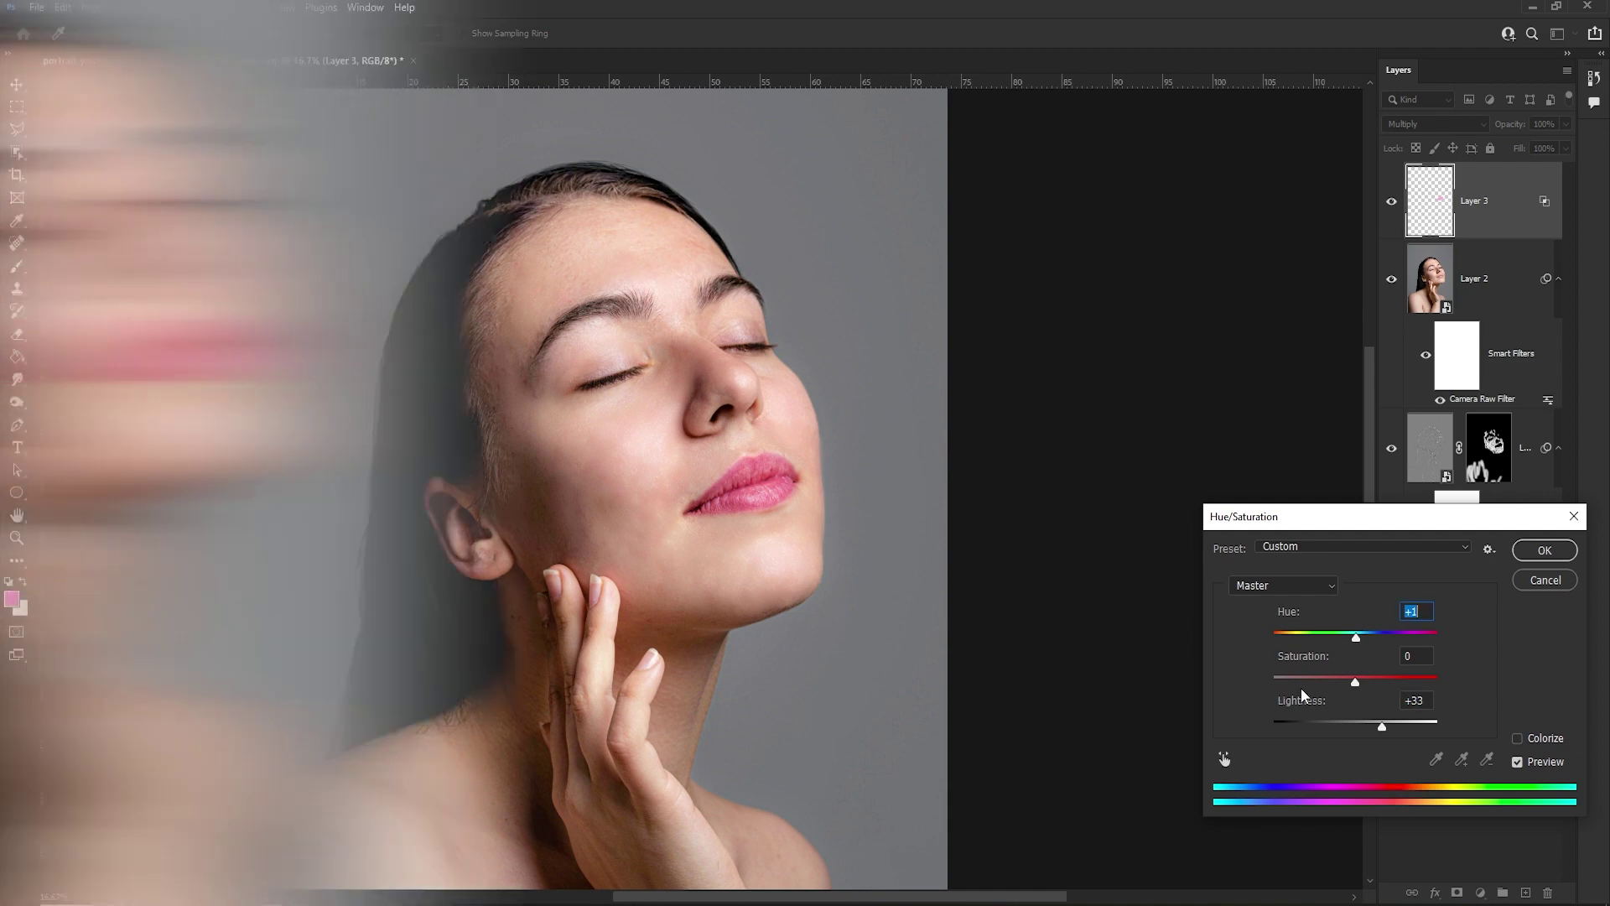